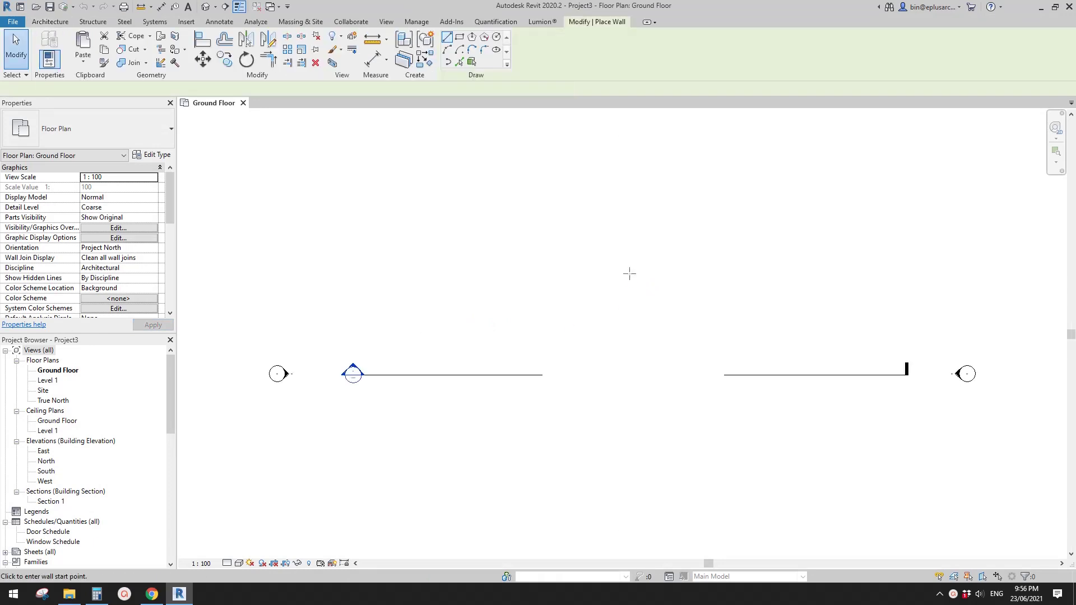
Draw two connected Double brick - 270 arc walls curving in opposite directions above the section line on the ground floor plan
{"action": "left_click", "coordinate": [445, 51]}
{"action": "left_click", "coordinate": [464, 271]}
{"action": "left_click", "coordinate": [629, 271]}
{"action": "left_click", "coordinate": [558, 284]}
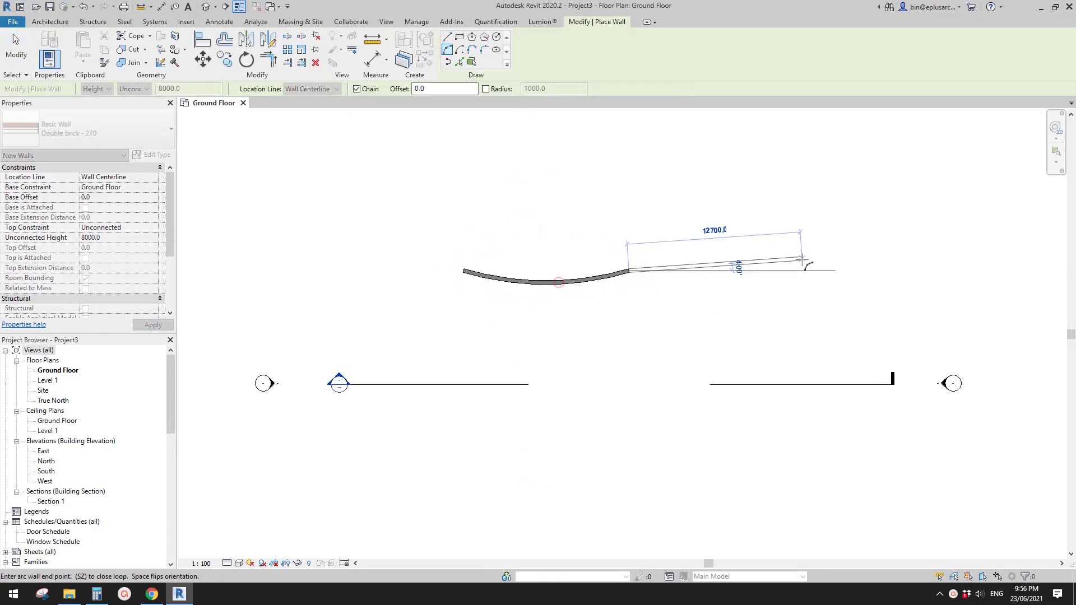
{"action": "left_click", "coordinate": [815, 272]}
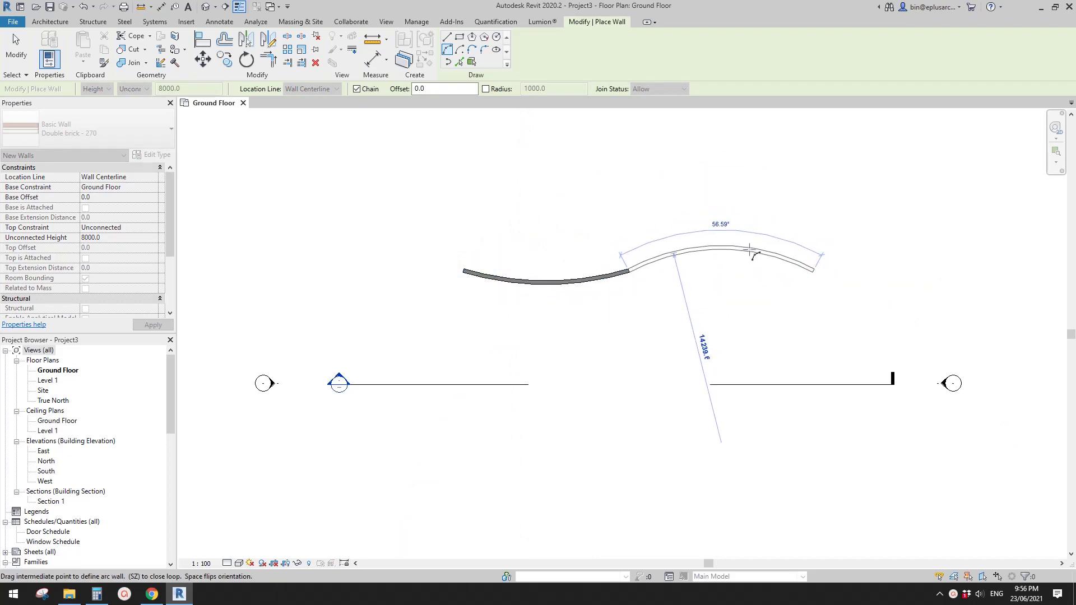
{"action": "left_click", "coordinate": [728, 251]}
{"action": "key", "text": "Escape"}
{"action": "key", "text": "Escape"}
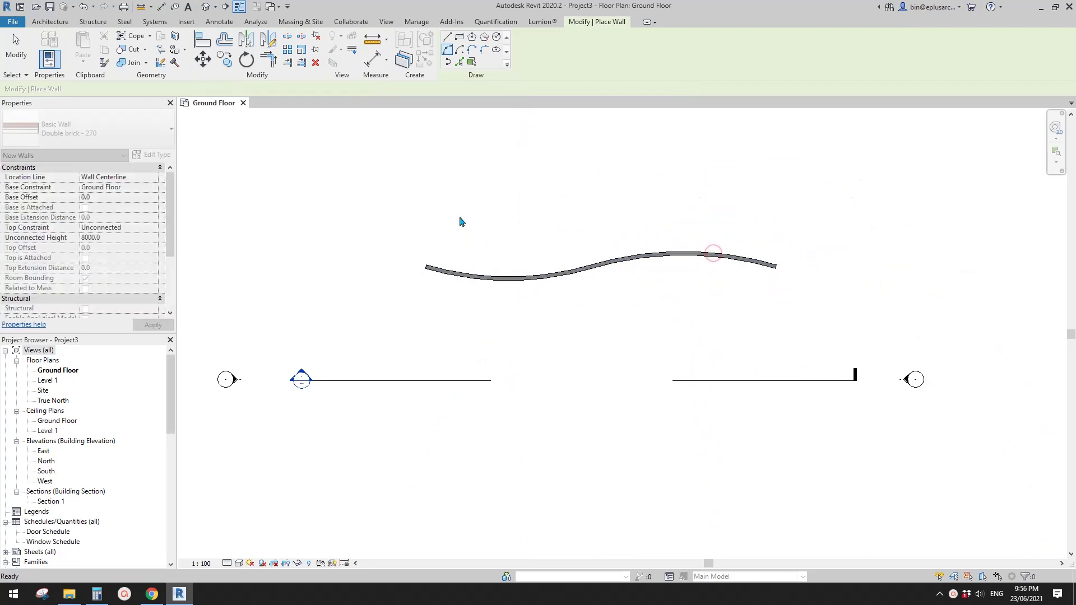
Open the default 3D view and bring the curved brick walls into close view
{"action": "left_click", "coordinate": [199, 7]}
{"action": "scroll", "coordinate": [598, 320], "scroll_direction": "up", "scroll_amount": 5}
{"action": "mouse_move", "coordinate": [624, 387]}
{"action": "middle_mouse_down"}
{"action": "mouse_move", "coordinate": [634, 401]}
{"action": "mouse_move", "coordinate": [468, 336]}
{"action": "mouse_move", "coordinate": [543, 367]}
{"action": "mouse_move", "coordinate": [478, 343]}
{"action": "mouse_move", "coordinate": [439, 384]}
{"action": "mouse_move", "coordinate": [469, 356]}
{"action": "mouse_move", "coordinate": [456, 377]}
{"action": "mouse_move", "coordinate": [437, 360]}
{"action": "mouse_move", "coordinate": [437, 343]}
{"action": "mouse_move", "coordinate": [449, 353]}
{"action": "mouse_move", "coordinate": [435, 291]}
{"action": "mouse_move", "coordinate": [461, 296]}
{"action": "mouse_move", "coordinate": [437, 351]}
{"action": "mouse_move", "coordinate": [408, 329]}
{"action": "middle_mouse_up"}
{"action": "left_click", "coordinate": [563, 376]}
{"action": "key", "text": "Escape"}
Start a wall of the Storefront curtain wall type and duplicate that type under the name "new"
{"action": "key", "text": "w"}
{"action": "key", "text": "a"}
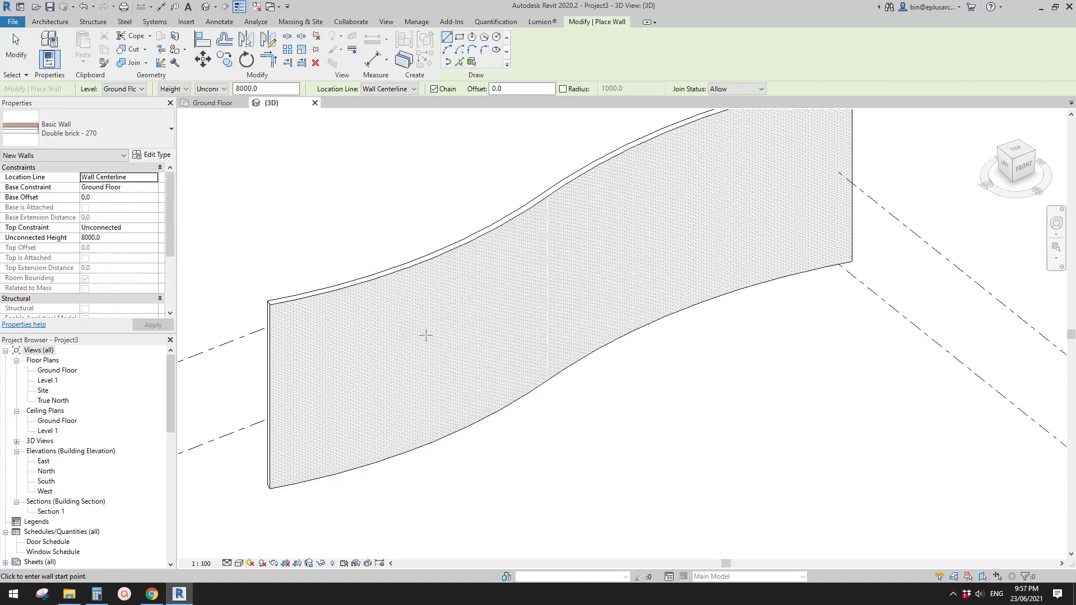
{"action": "left_click", "coordinate": [90, 129]}
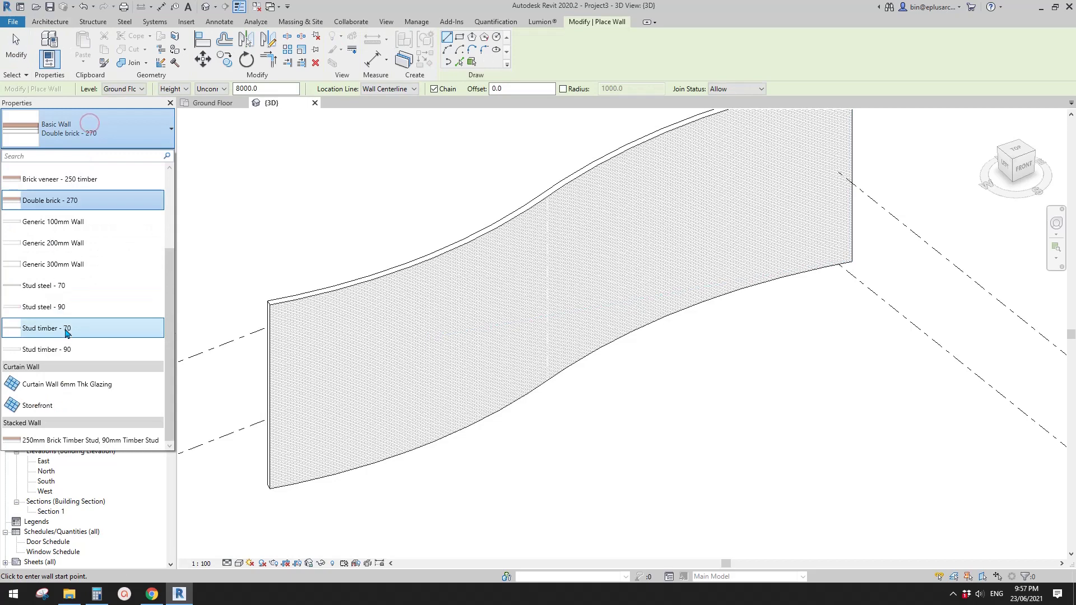
{"action": "left_click", "coordinate": [36, 407]}
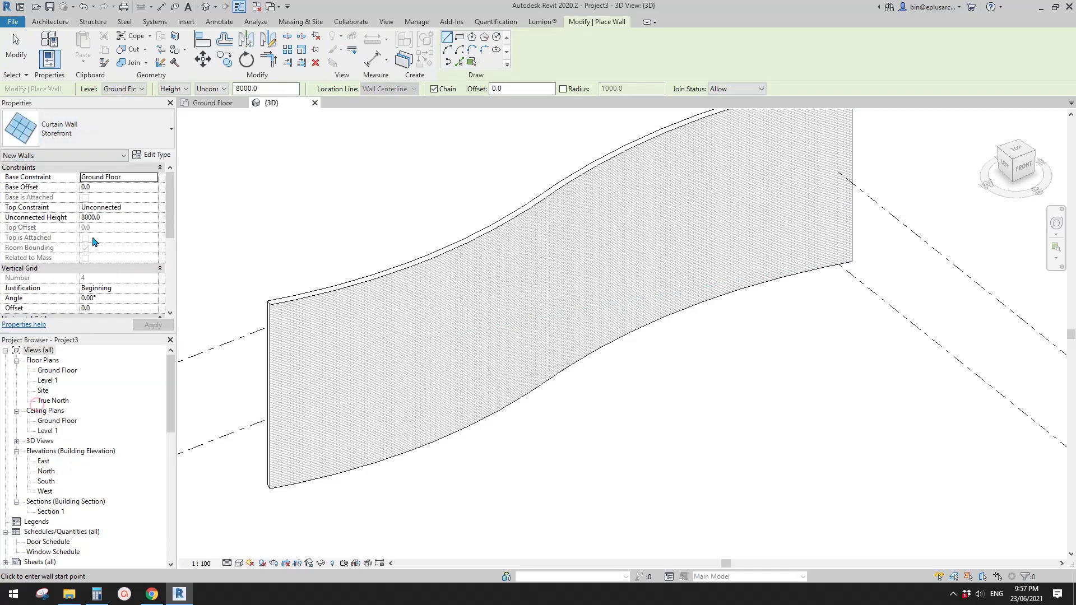
{"action": "left_click", "coordinate": [150, 155]}
{"action": "left_click", "coordinate": [353, 135]}
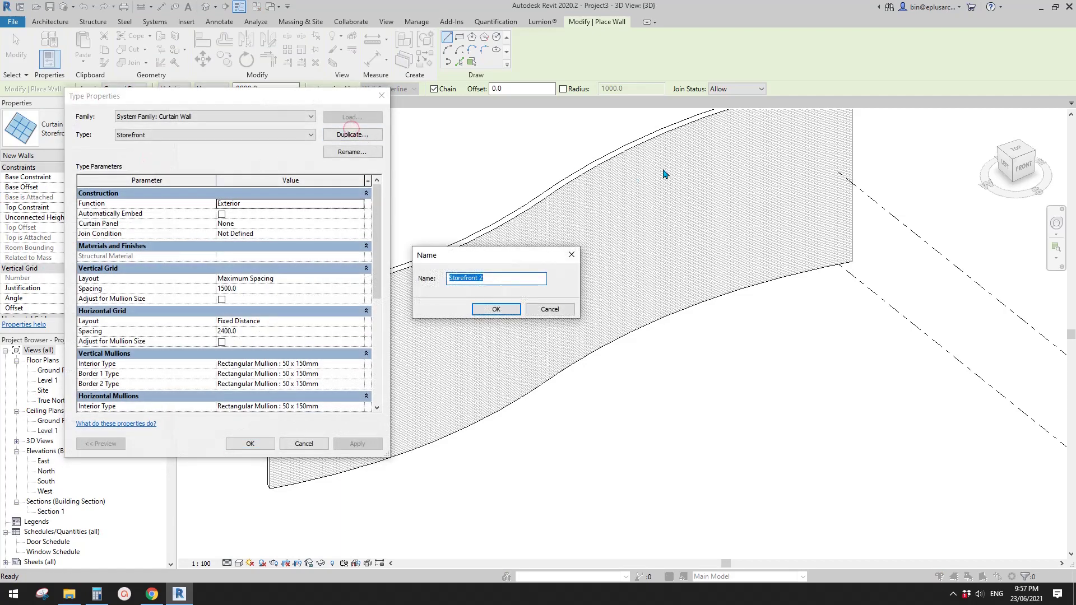
{"action": "left_click", "coordinate": [496, 310]}
Set the new type's horizontal grid layout to None and its vertical grid to Maximum Spacing with a spacing of 200
{"action": "mouse_move", "coordinate": [379, 233]}
{"action": "left_mouse_down"}
{"action": "mouse_move", "coordinate": [378, 293]}
{"action": "mouse_move", "coordinate": [377, 251]}
{"action": "left_mouse_up"}
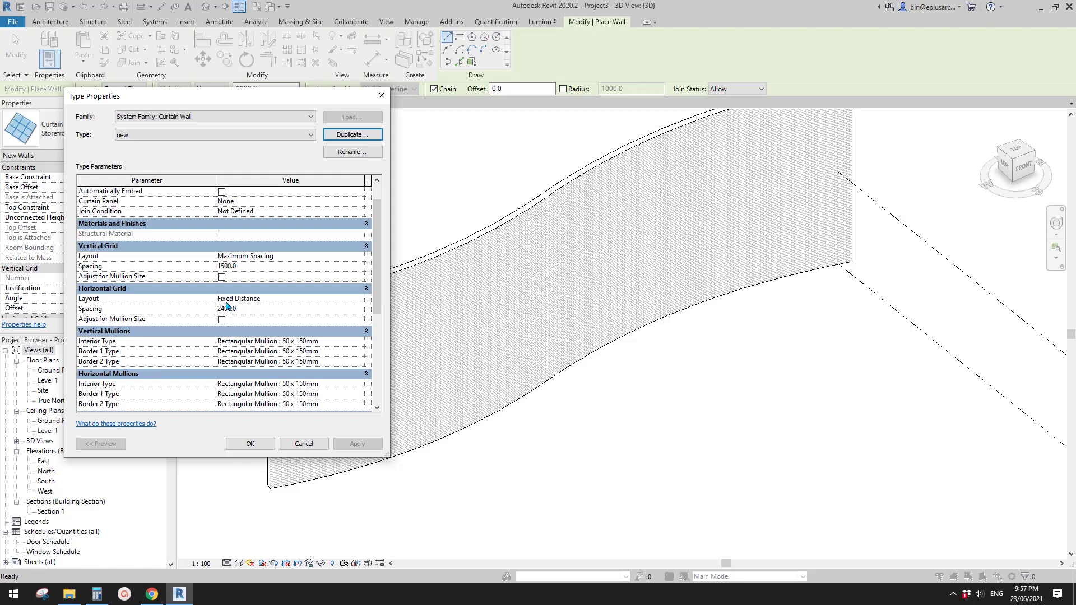
{"action": "left_click", "coordinate": [359, 299]}
{"action": "left_click", "coordinate": [236, 308]}
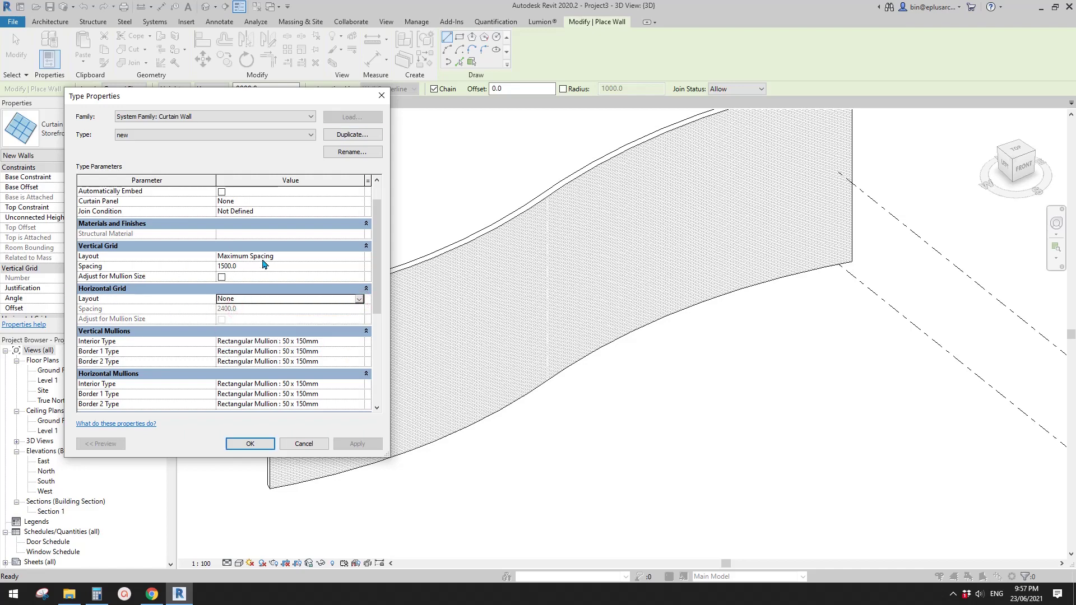
{"action": "left_click", "coordinate": [358, 257]}
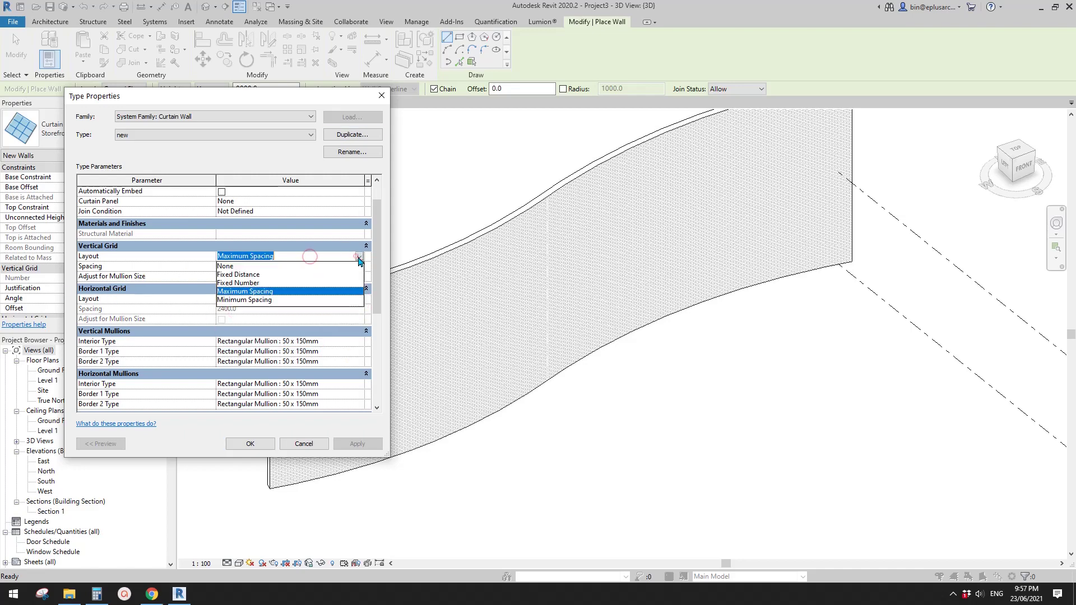
{"action": "left_click", "coordinate": [254, 292]}
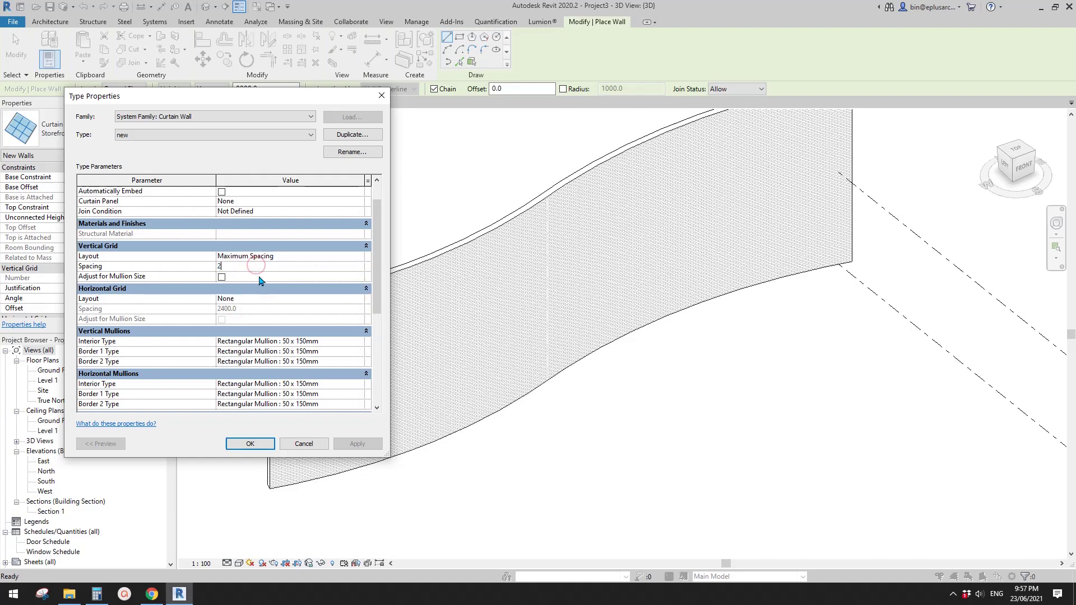
Set the horizontal mullions' interior, border 1 and border 2 types to None for the new curtain wall type
{"action": "left_click_drag", "start_coordinate": [378, 262], "coordinate": [373, 292]}
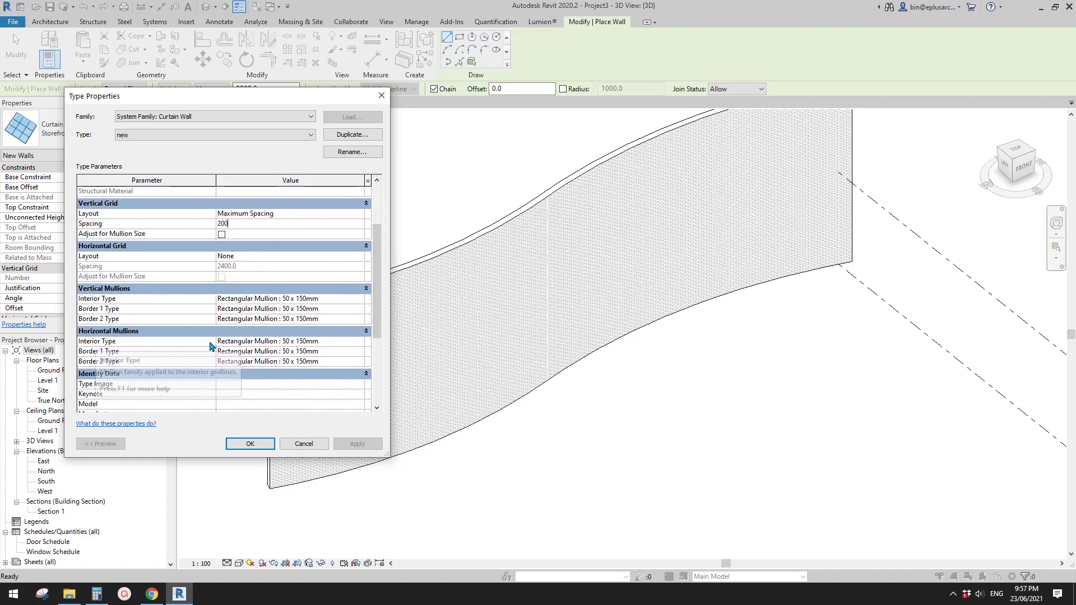
{"action": "left_click", "coordinate": [360, 351]}
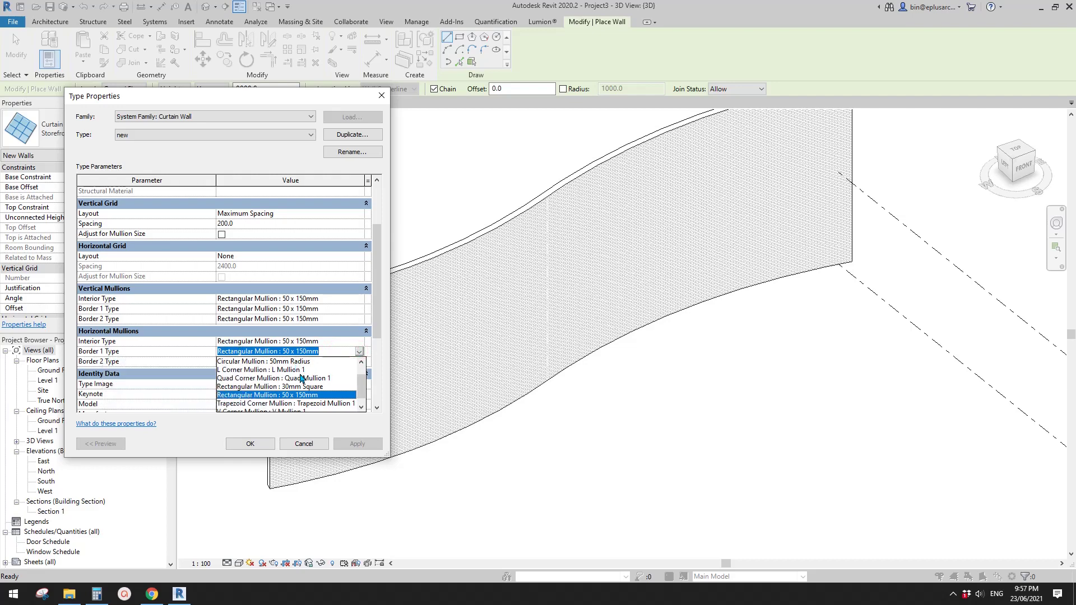
{"action": "scroll", "coordinate": [329, 381], "scroll_direction": "up", "scroll_amount": 2}
{"action": "left_click", "coordinate": [314, 361]}
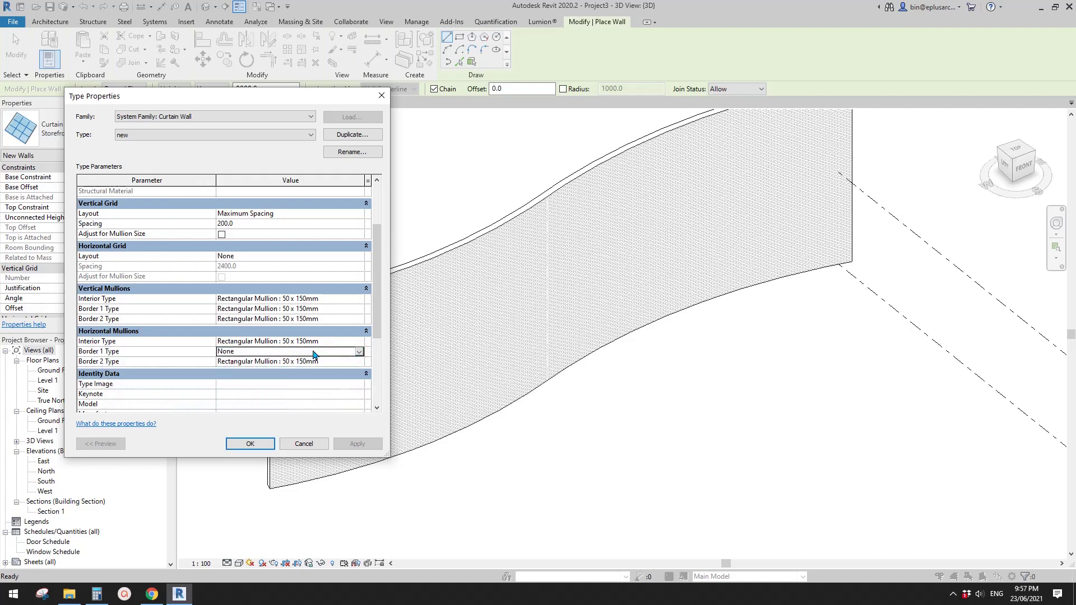
{"action": "left_click", "coordinate": [359, 362]}
{"action": "scroll", "coordinate": [336, 392], "scroll_direction": "up", "scroll_amount": 2}
{"action": "left_click", "coordinate": [336, 365]}
{"action": "left_click", "coordinate": [339, 341]}
{"action": "left_click", "coordinate": [359, 341]}
{"action": "left_click", "coordinate": [227, 352]}
{"action": "left_click_drag", "start_coordinate": [379, 283], "coordinate": [379, 238]}
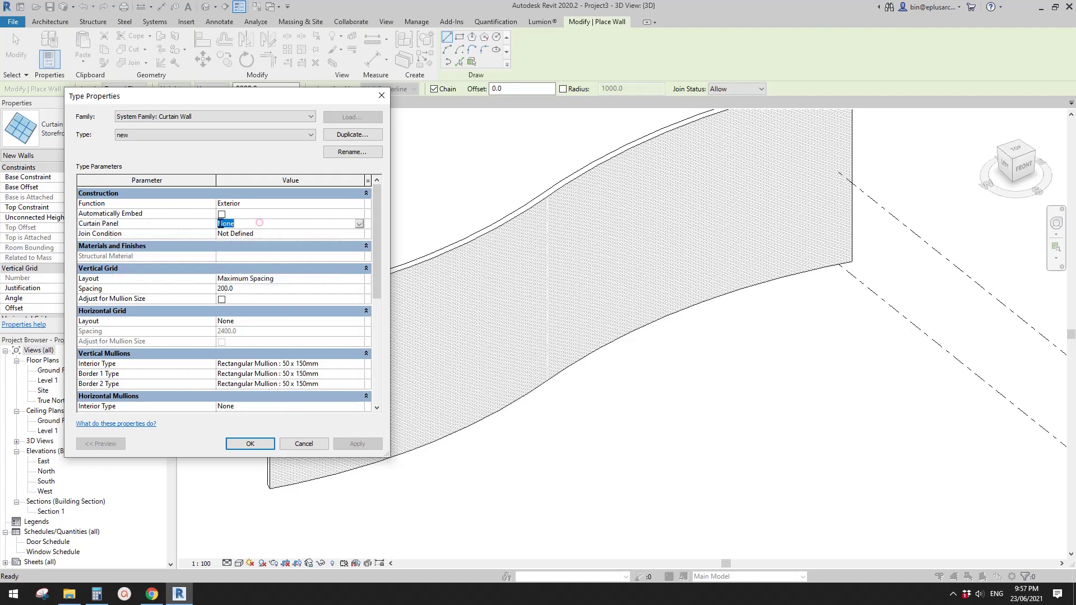
{"action": "left_click", "coordinate": [360, 225]}
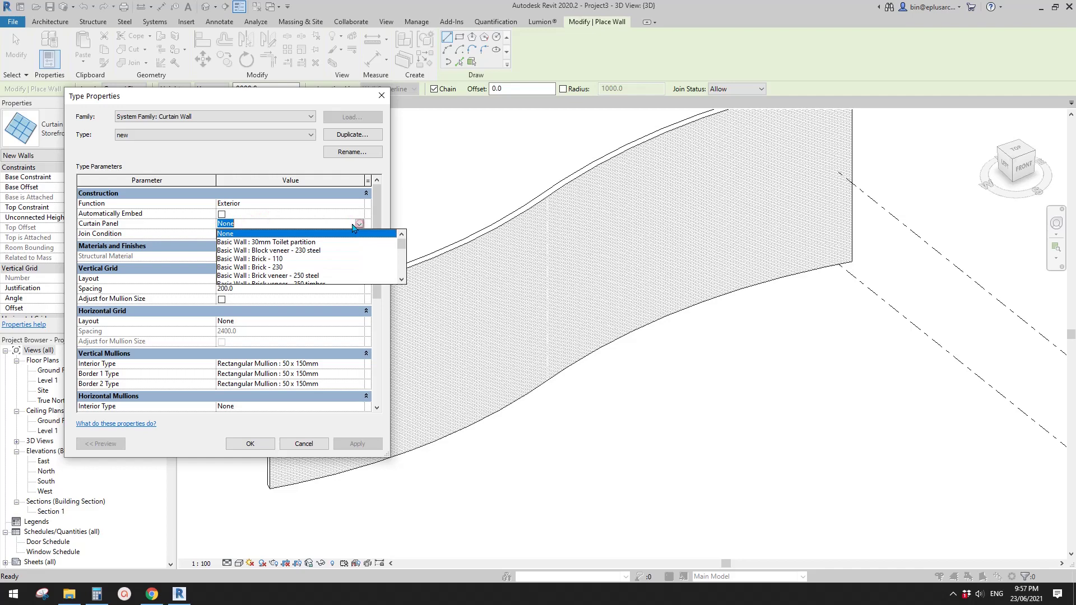
{"action": "left_click_drag", "start_coordinate": [407, 246], "coordinate": [409, 274]}
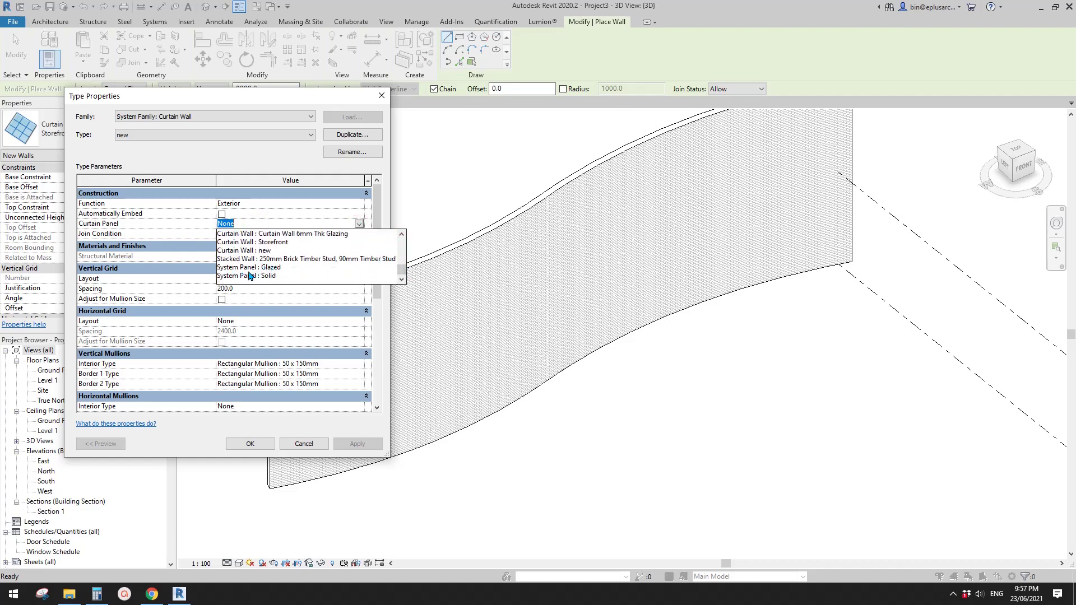
{"action": "left_click", "coordinate": [434, 201]}
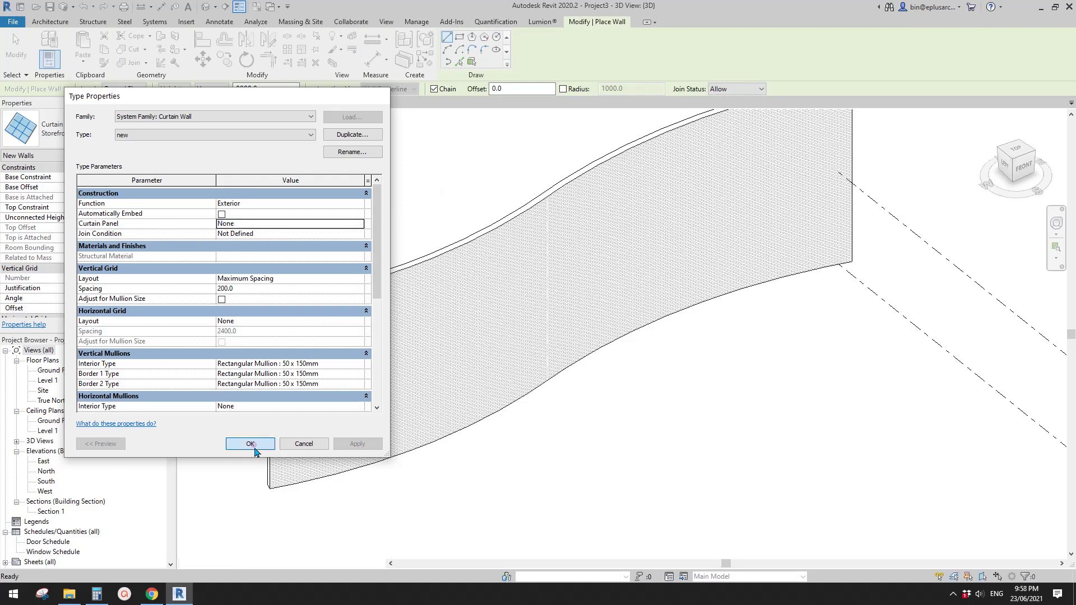
Accept the type properties and place the new curtain wall on the first arc wall by picking its bottom edge
{"action": "left_click", "coordinate": [255, 447]}
{"action": "left_click", "coordinate": [460, 61]}
{"action": "scroll", "coordinate": [312, 456], "scroll_direction": "up", "scroll_amount": 3}
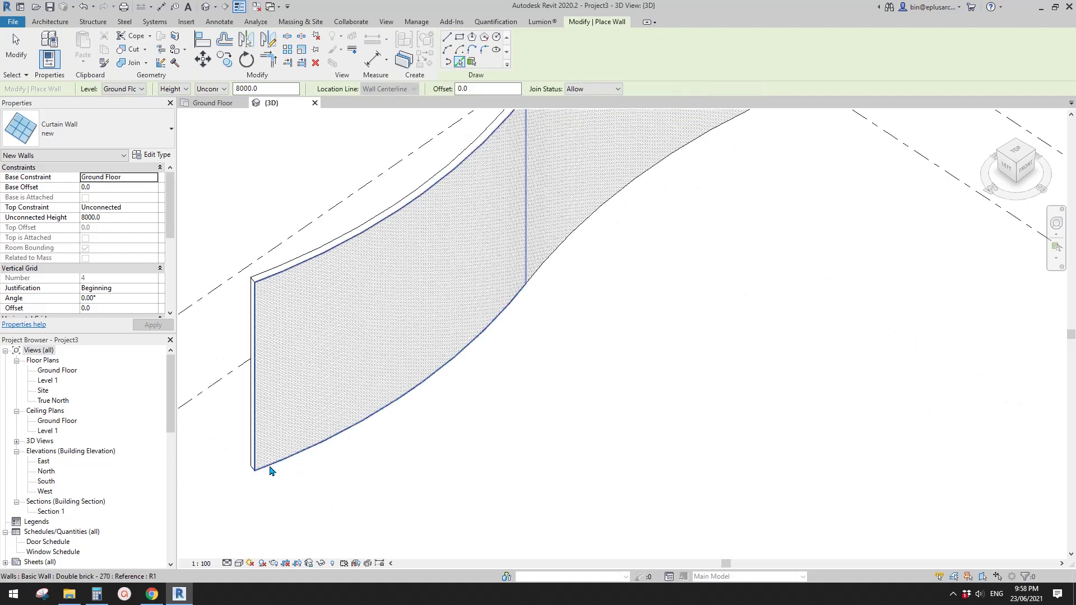
{"action": "middle_click_drag", "start_coordinate": [363, 409], "coordinate": [311, 454], "text": "shift"}
{"action": "key", "text": "Escape"}
Examine the panels between the vertical mullions at the top corner of the curtain wall
{"action": "scroll", "coordinate": [274, 297], "scroll_direction": "up", "scroll_amount": 3}
{"action": "scroll", "coordinate": [216, 310], "scroll_direction": "up", "scroll_amount": 5}
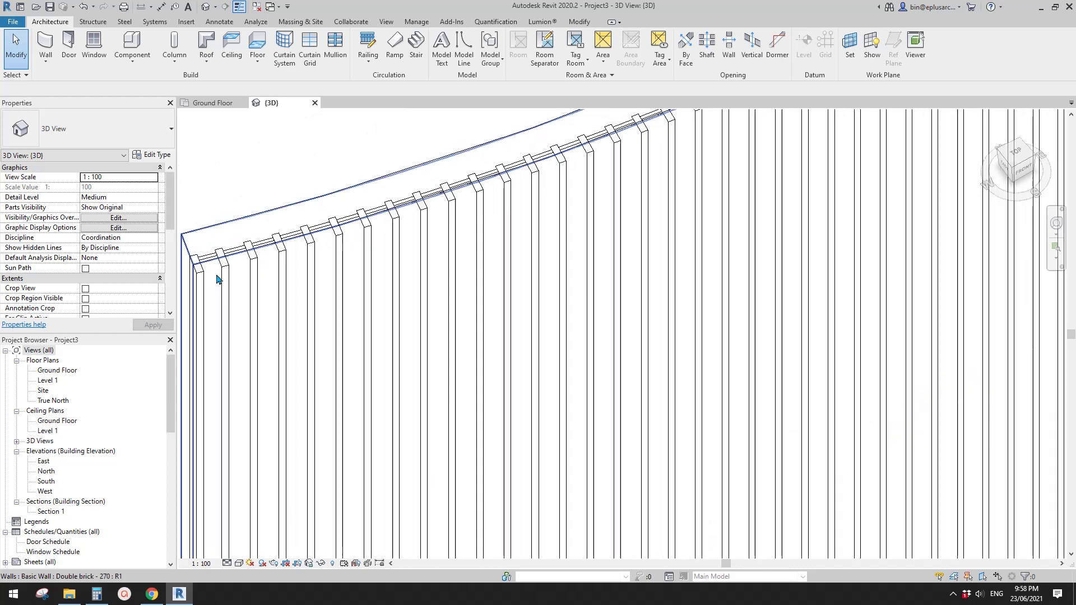
{"action": "key", "text": "Tab"}
{"action": "left_click", "coordinate": [199, 249]}
{"action": "middle_click_drag", "start_coordinate": [232, 291], "coordinate": [371, 266]}
{"action": "scroll", "coordinate": [333, 228], "scroll_direction": "down", "scroll_amount": 2}
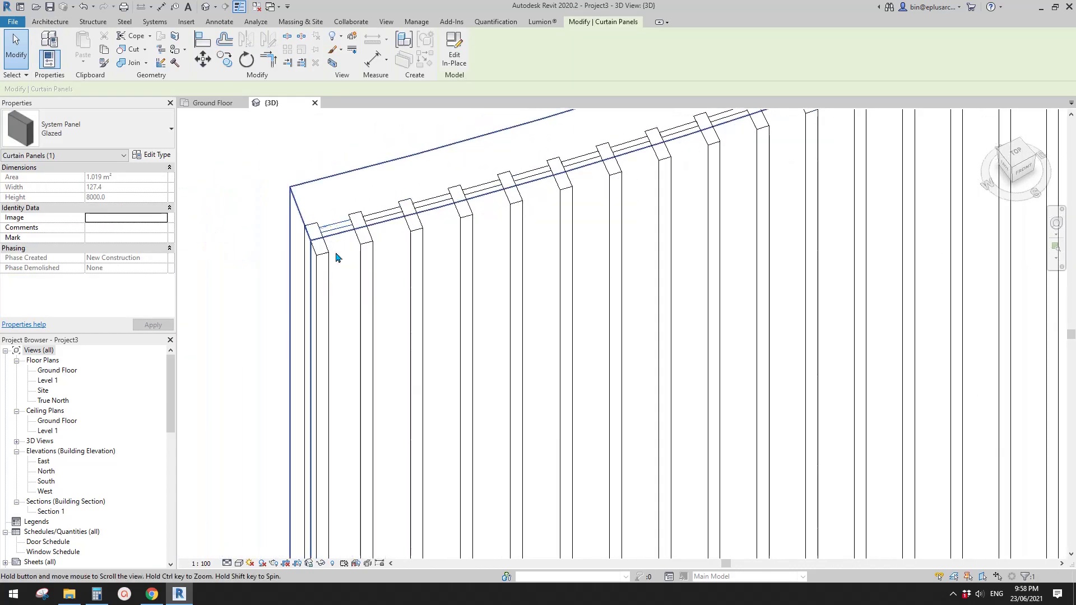
{"action": "scroll", "coordinate": [338, 234], "scroll_direction": "down", "scroll_amount": 5}
{"action": "scroll", "coordinate": [338, 234], "scroll_direction": "up", "scroll_amount": 4}
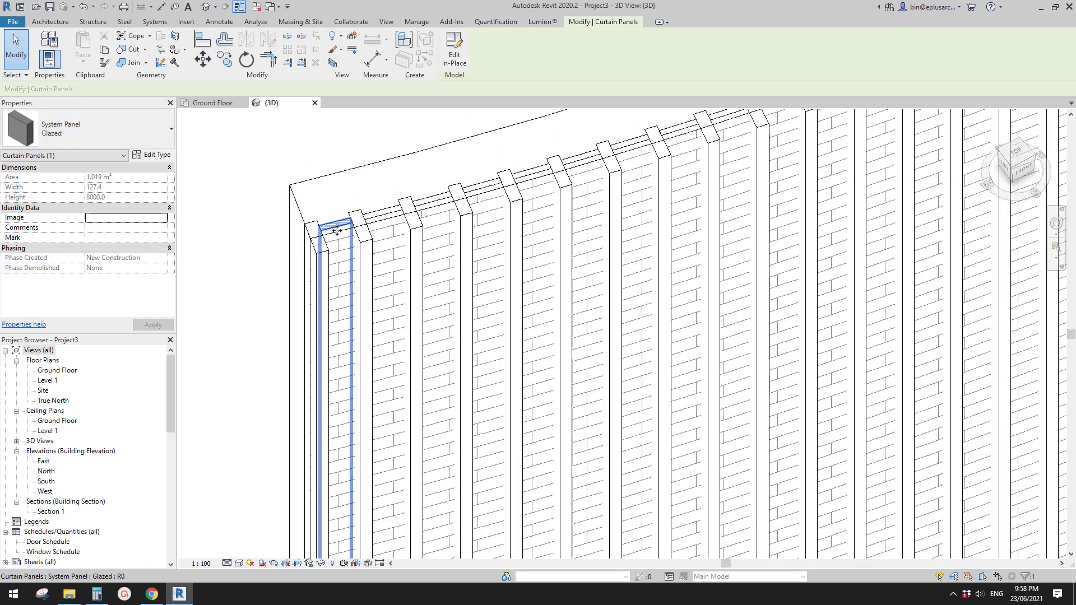
{"action": "scroll", "coordinate": [346, 238], "scroll_direction": "down", "scroll_amount": 6}
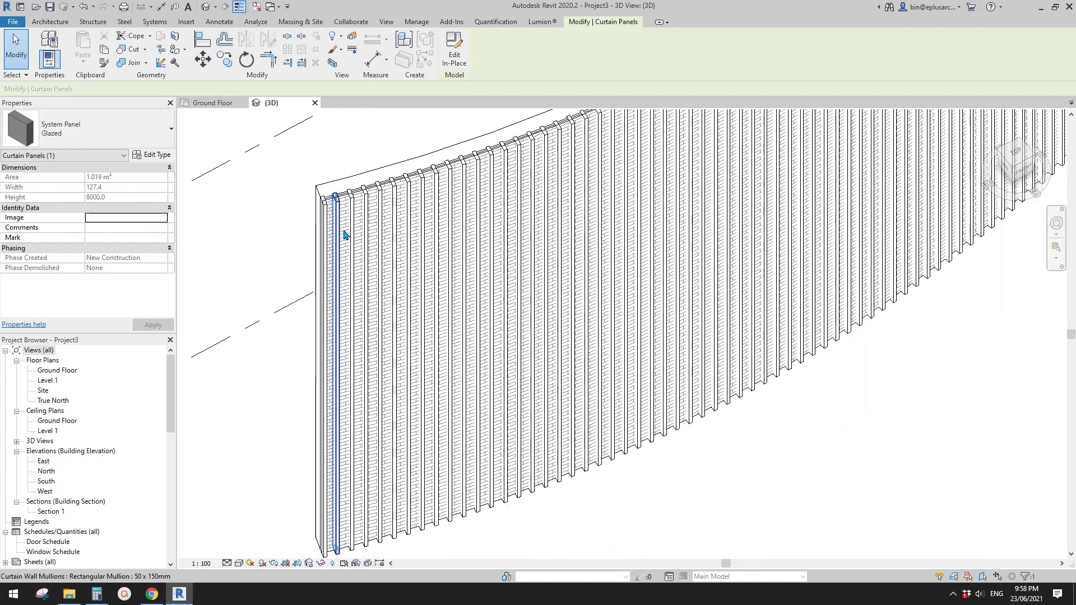
{"action": "scroll", "coordinate": [343, 250], "scroll_direction": "up", "scroll_amount": 3}
{"action": "key", "text": "Escape"}
{"action": "scroll", "coordinate": [351, 216], "scroll_direction": "down", "scroll_amount": 3}
{"action": "scroll", "coordinate": [355, 211], "scroll_direction": "up", "scroll_amount": 4}
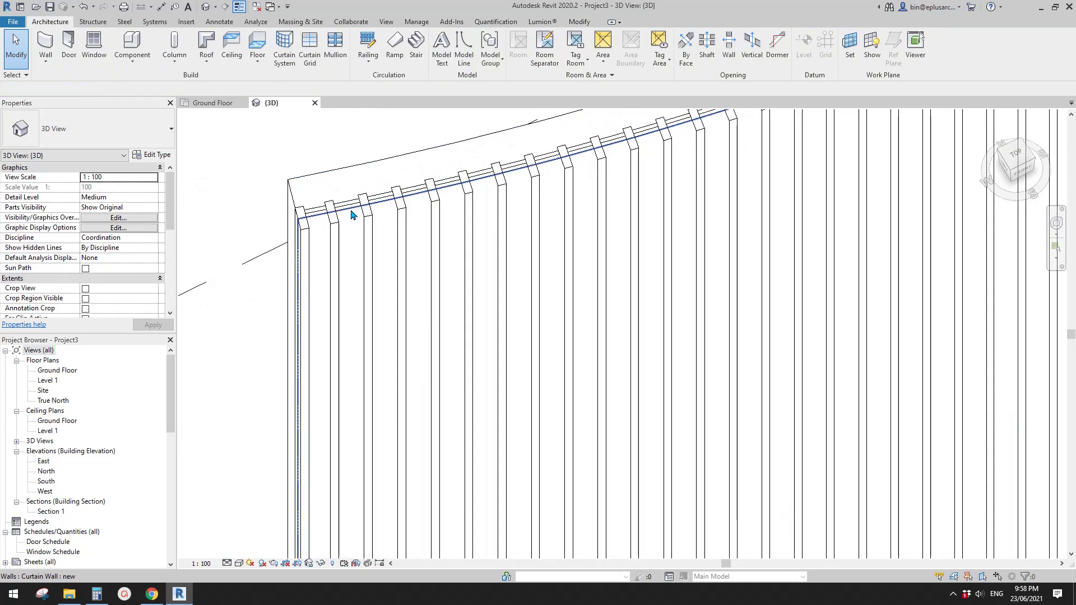
{"action": "left_click", "coordinate": [354, 215]}
{"action": "scroll", "coordinate": [351, 214], "scroll_direction": "down", "scroll_amount": 3}
{"action": "scroll", "coordinate": [352, 214], "scroll_direction": "up", "scroll_amount": 2}
{"action": "key", "text": "Escape"}
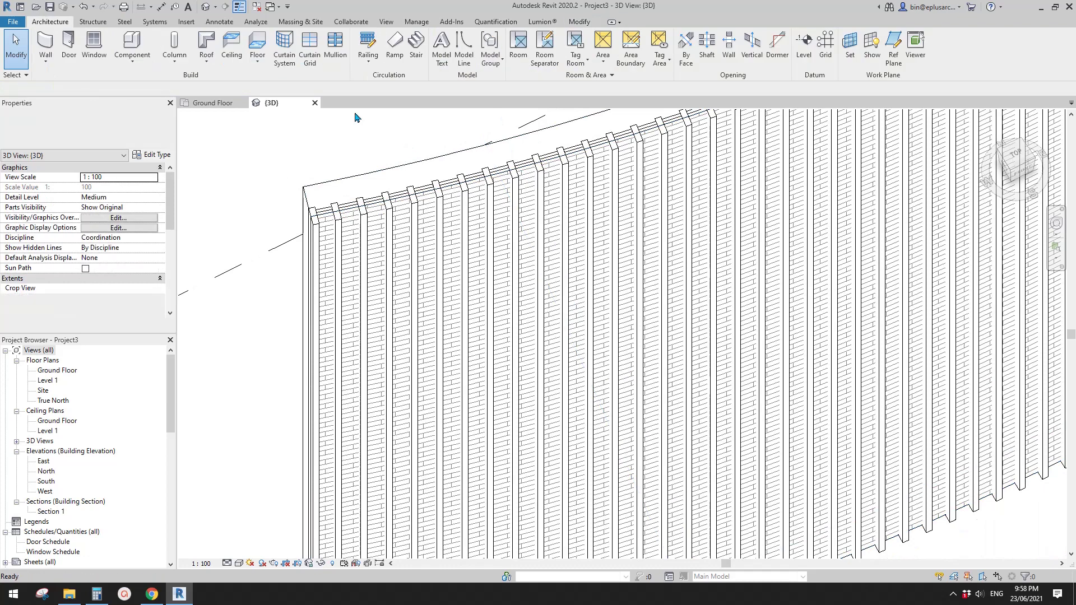
Load the Empty Panel.rfa family from the Curtain Wall Panels folder of the Australia metric library
{"action": "left_click", "coordinate": [186, 22]}
{"action": "scroll", "coordinate": [341, 183], "scroll_direction": "down", "scroll_amount": 2}
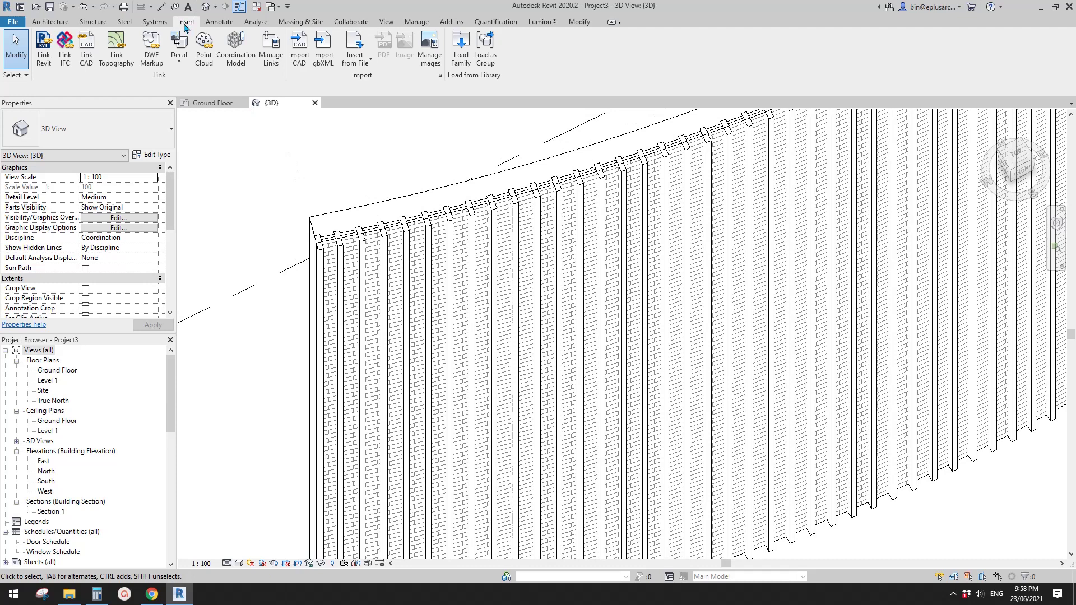
{"action": "left_click", "coordinate": [457, 66]}
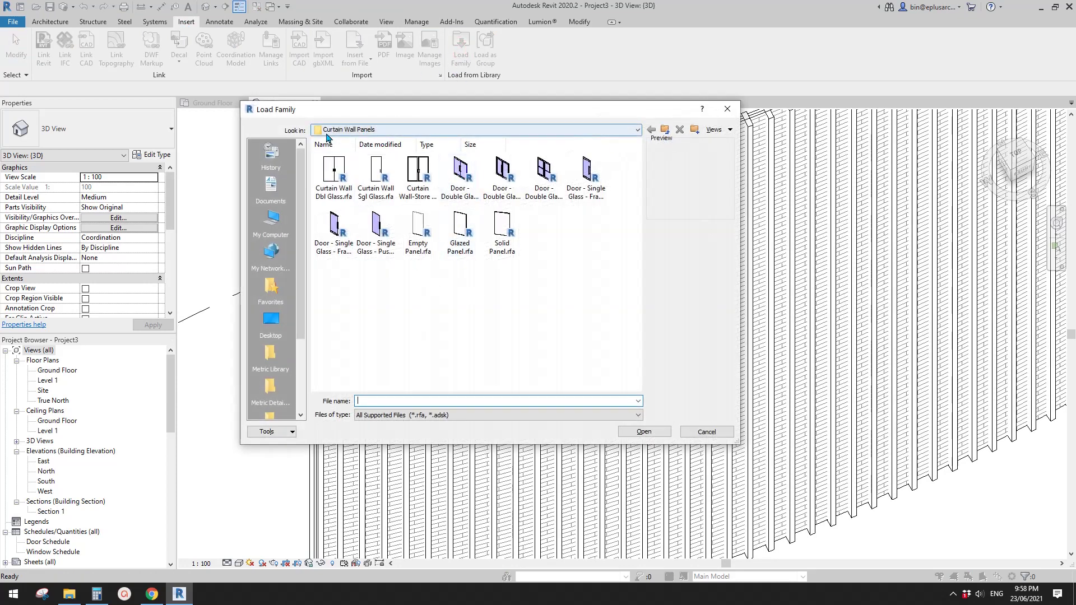
{"action": "left_click", "coordinate": [664, 132]}
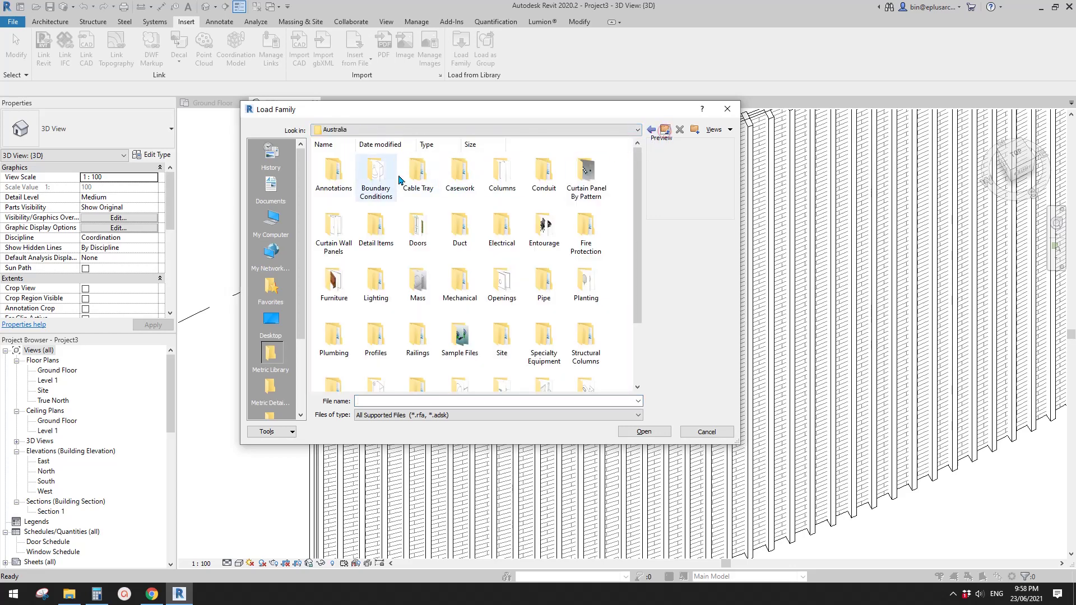
{"action": "double_click", "coordinate": [335, 233]}
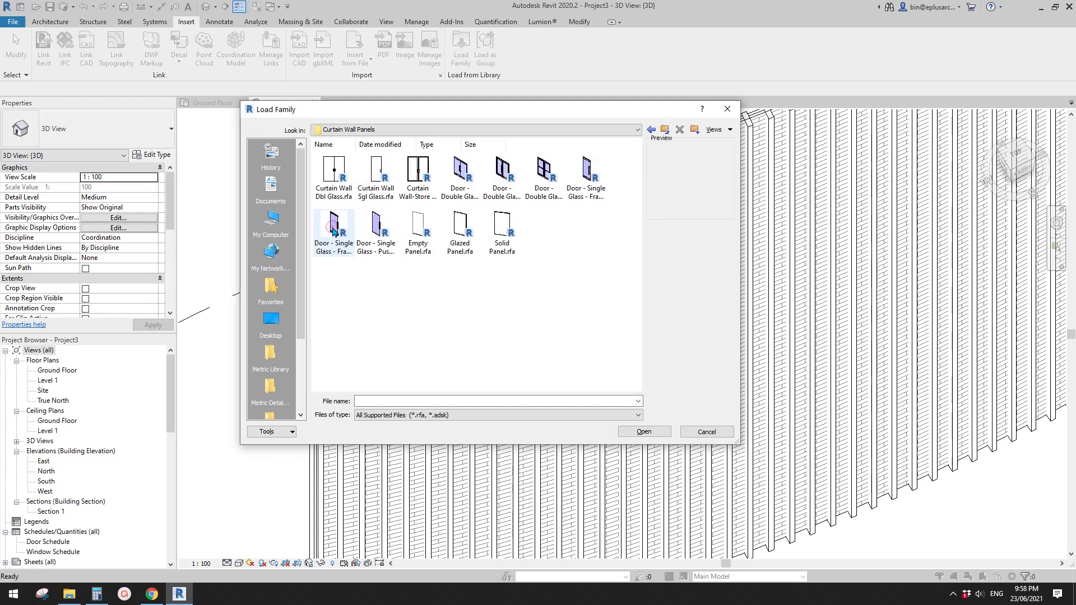
{"action": "left_click", "coordinate": [419, 230]}
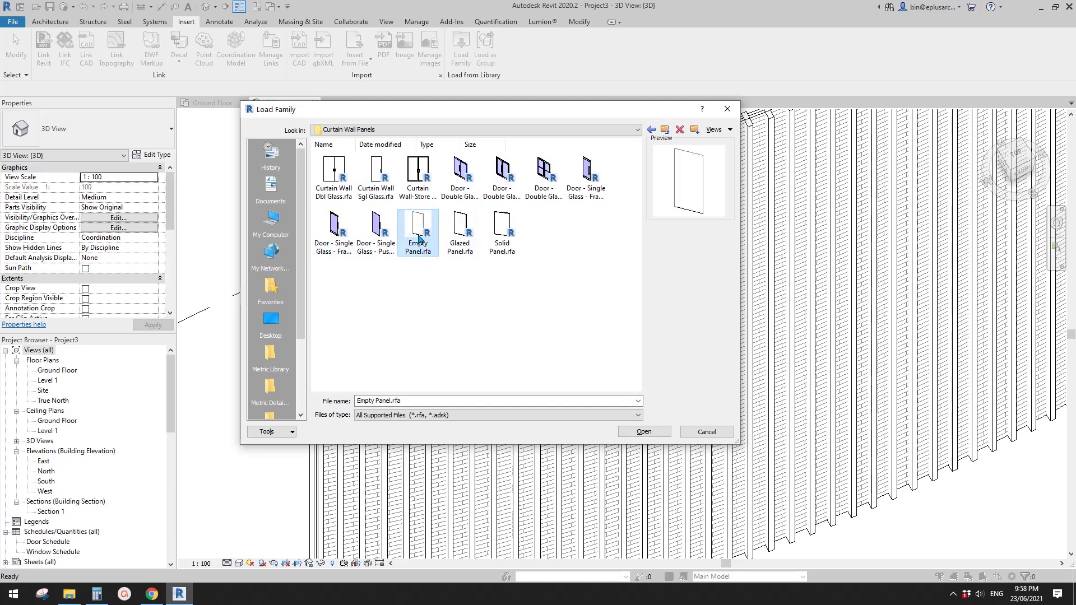
{"action": "left_click", "coordinate": [644, 432]}
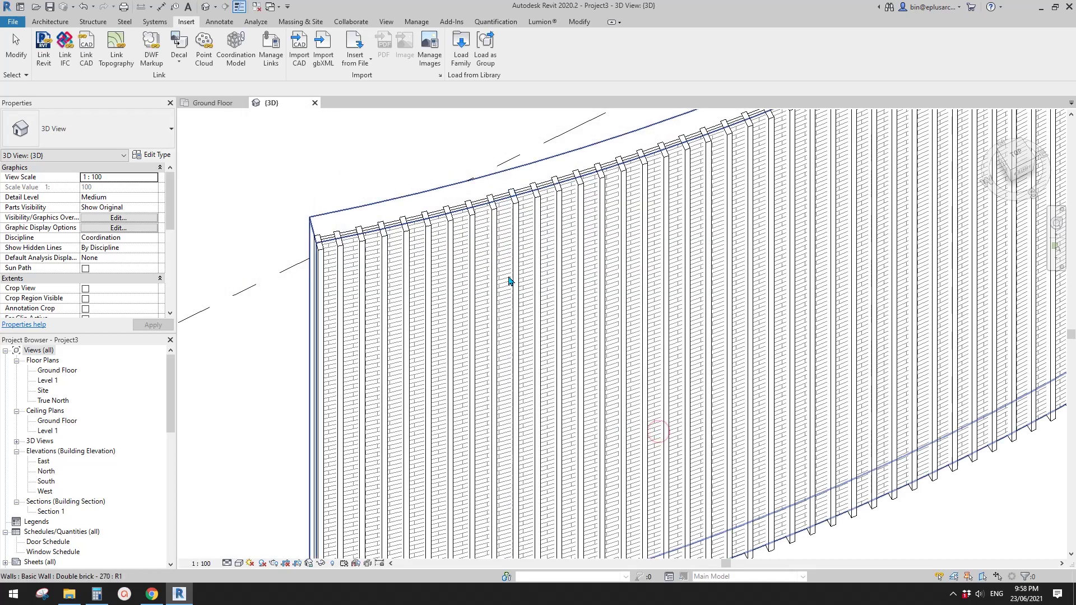
Set the curtain panel of the placed curtain wall's type to Empty Panel : Empty Panel and apply it
{"action": "scroll", "coordinate": [362, 286], "scroll_direction": "up", "scroll_amount": 3}
{"action": "left_click", "coordinate": [345, 201]}
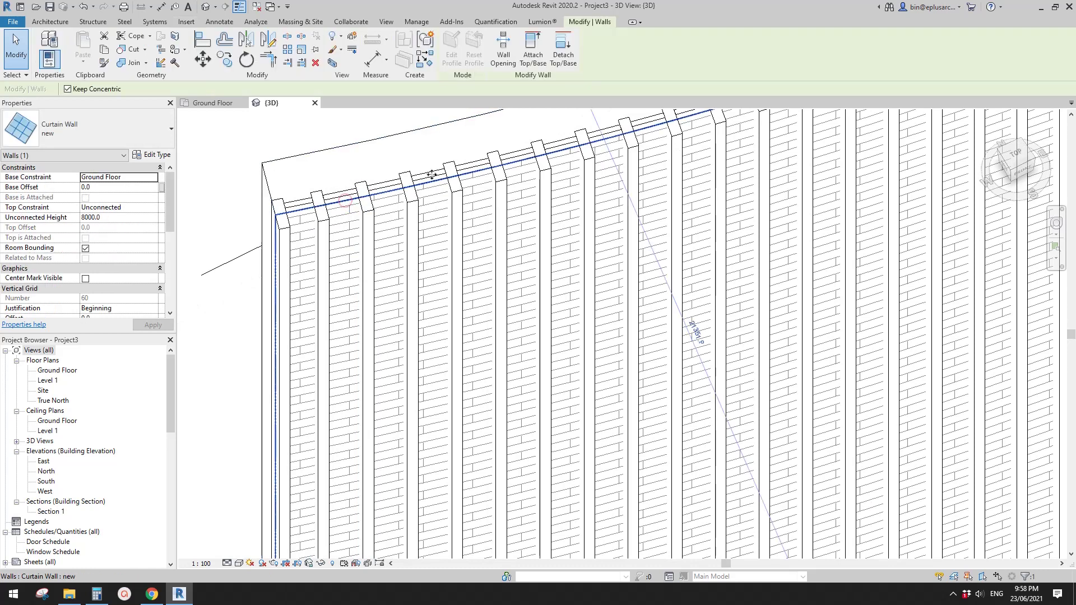
{"action": "left_click", "coordinate": [150, 154]}
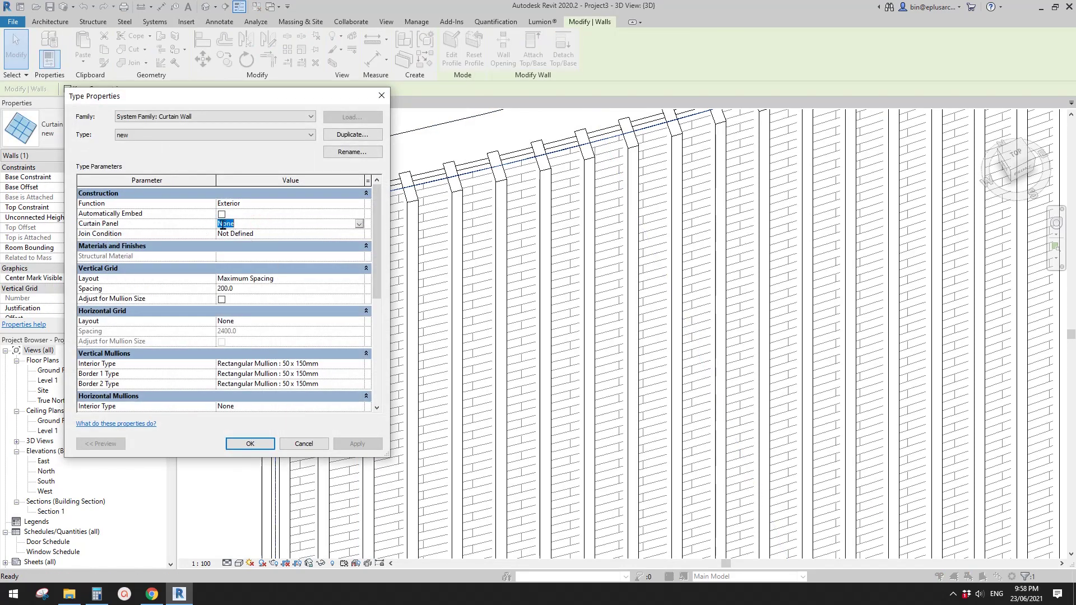
{"action": "left_click", "coordinate": [360, 223]}
{"action": "scroll", "coordinate": [361, 257], "scroll_direction": "down", "scroll_amount": 5}
{"action": "left_click", "coordinate": [265, 250]}
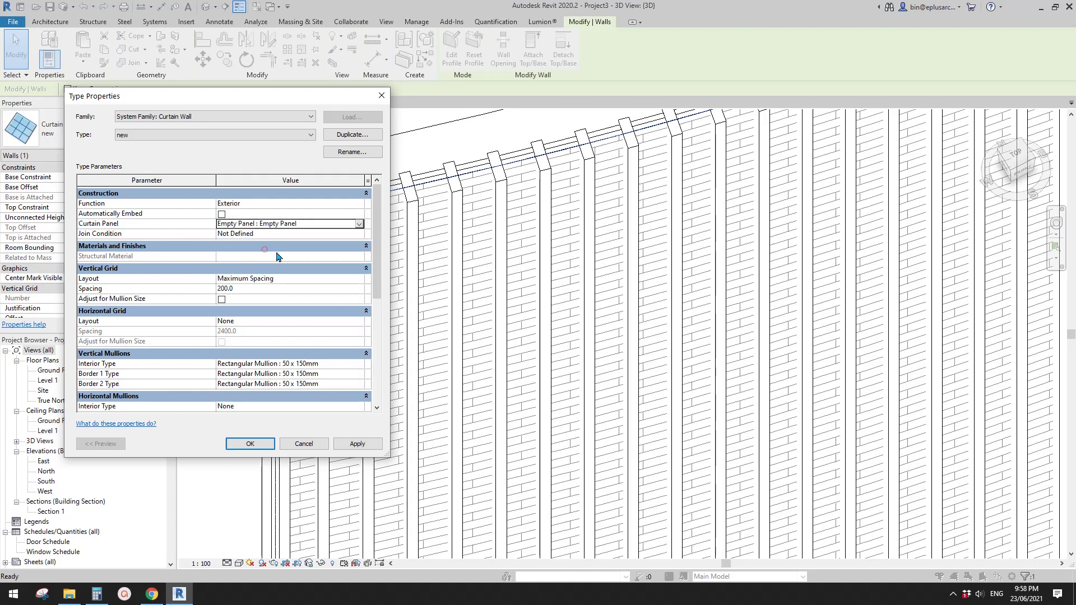
{"action": "left_click", "coordinate": [359, 444]}
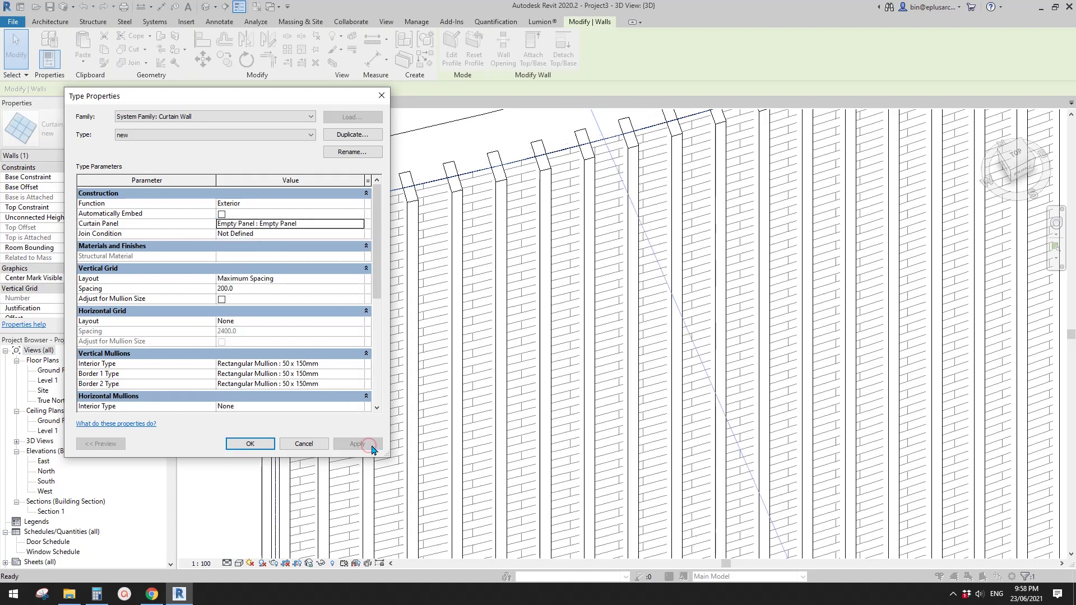
Accept the curtain wall's type properties and check the open gaps between the battens along the first arc wall
{"action": "left_click", "coordinate": [259, 444]}
{"action": "left_click", "coordinate": [353, 306]}
{"action": "scroll", "coordinate": [353, 305], "scroll_direction": "down", "scroll_amount": 3}
{"action": "scroll", "coordinate": [305, 300], "scroll_direction": "up", "scroll_amount": 5}
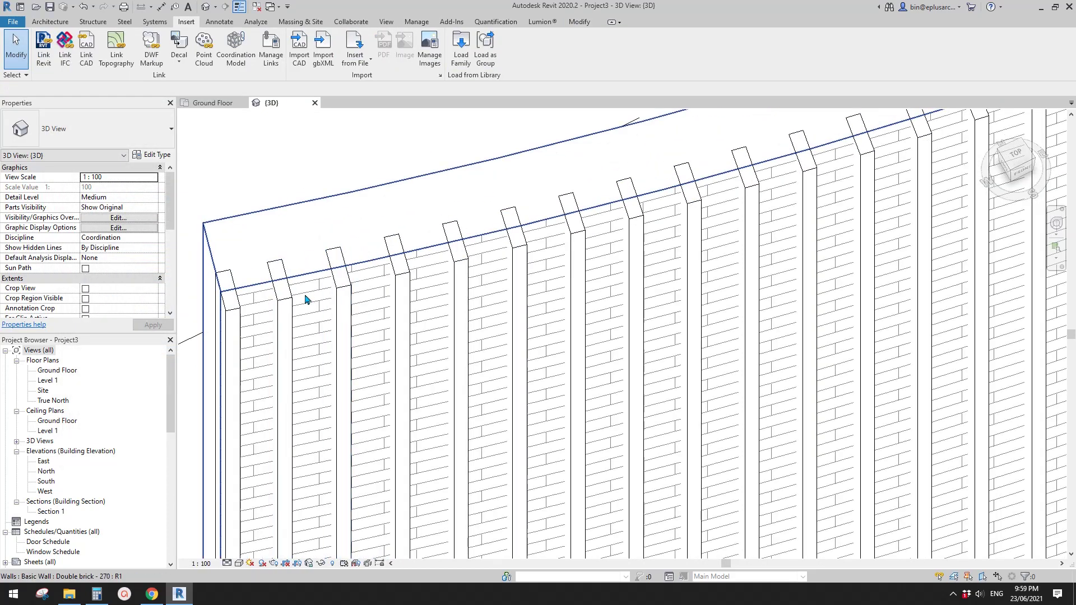
{"action": "left_click", "coordinate": [312, 283]}
{"action": "key", "text": "Delete"}
{"action": "scroll", "coordinate": [328, 273], "scroll_direction": "down", "scroll_amount": 2}
{"action": "scroll", "coordinate": [328, 272], "scroll_direction": "down", "scroll_amount": 5}
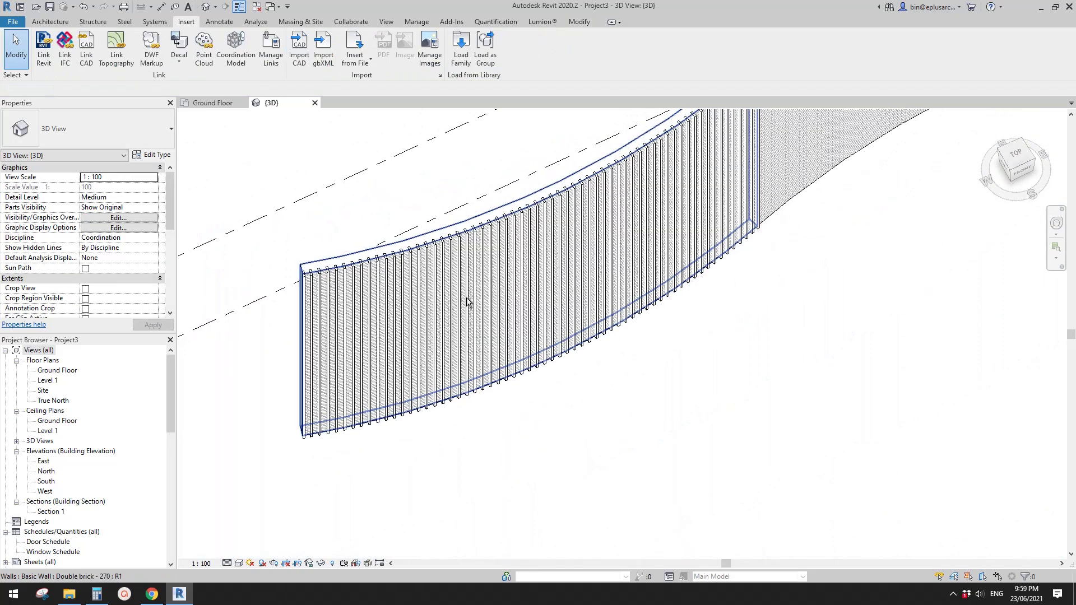
{"action": "scroll", "coordinate": [320, 299], "scroll_direction": "up", "scroll_amount": 2}
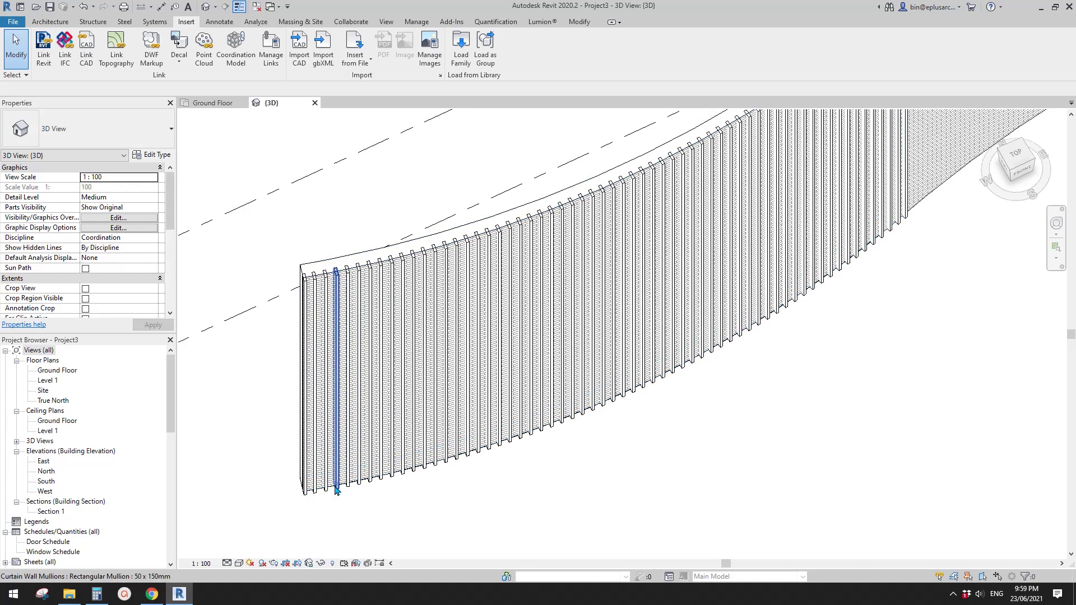
{"action": "scroll", "coordinate": [355, 406], "scroll_direction": "down", "scroll_amount": 2}
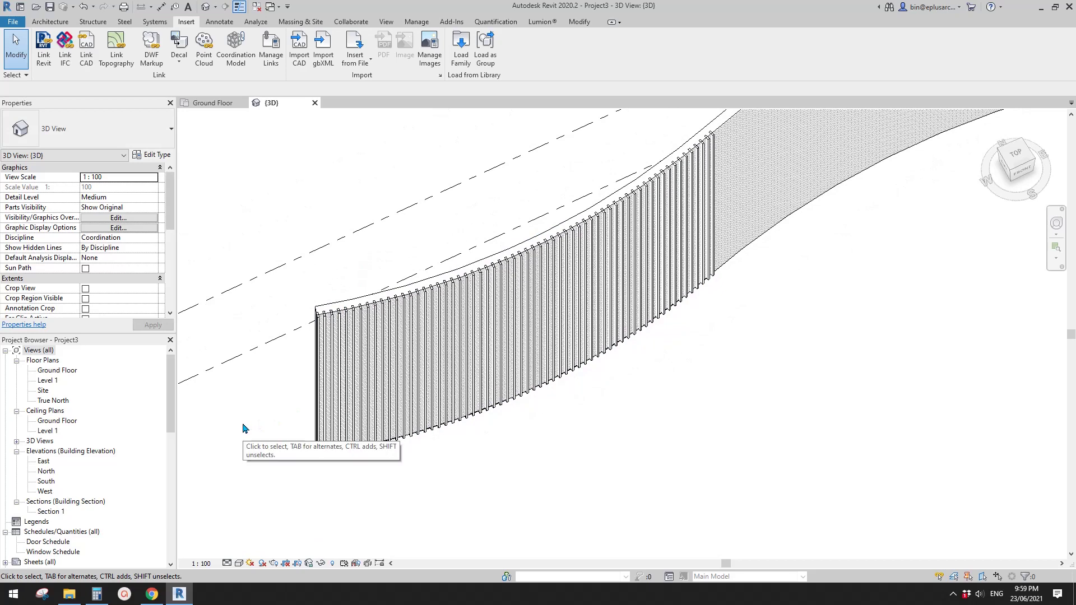
Draw a straight test curtain wall of type new, about 3900 mm long and 8000 mm high, in front of the facade
{"action": "middle_click_drag", "start_coordinate": [426, 396], "coordinate": [548, 293], "text": "shift"}
{"action": "scroll", "coordinate": [430, 235], "scroll_direction": "down", "scroll_amount": 3}
{"action": "middle_click_drag", "start_coordinate": [483, 274], "coordinate": [502, 376], "text": "shift"}
{"action": "scroll", "coordinate": [455, 282], "scroll_direction": "up", "scroll_amount": 1}
{"action": "key", "text": "w"}
{"action": "key", "text": "a"}
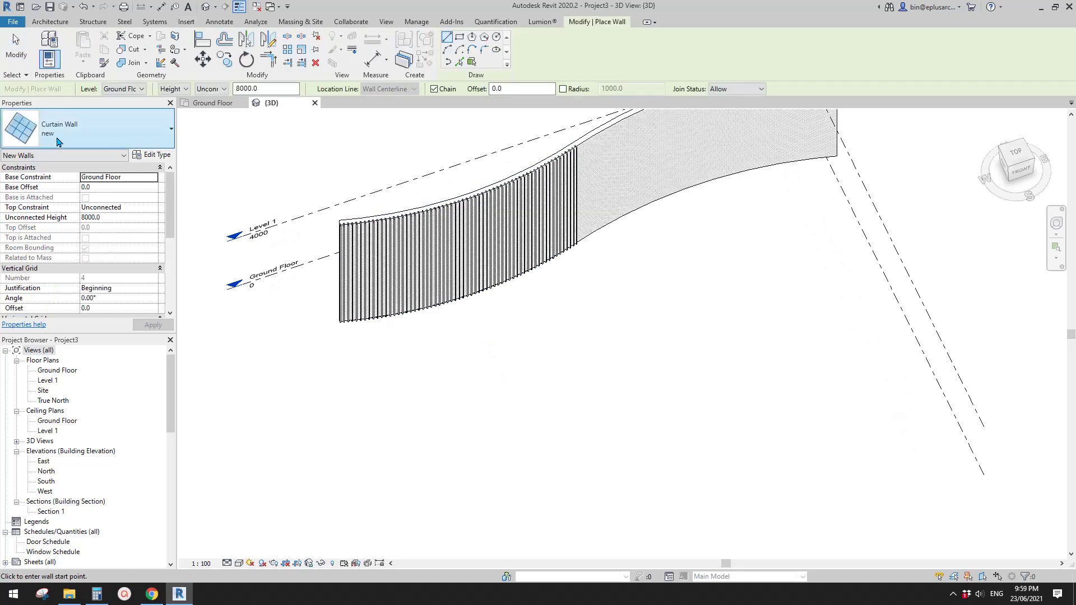
{"action": "left_click", "coordinate": [468, 416]}
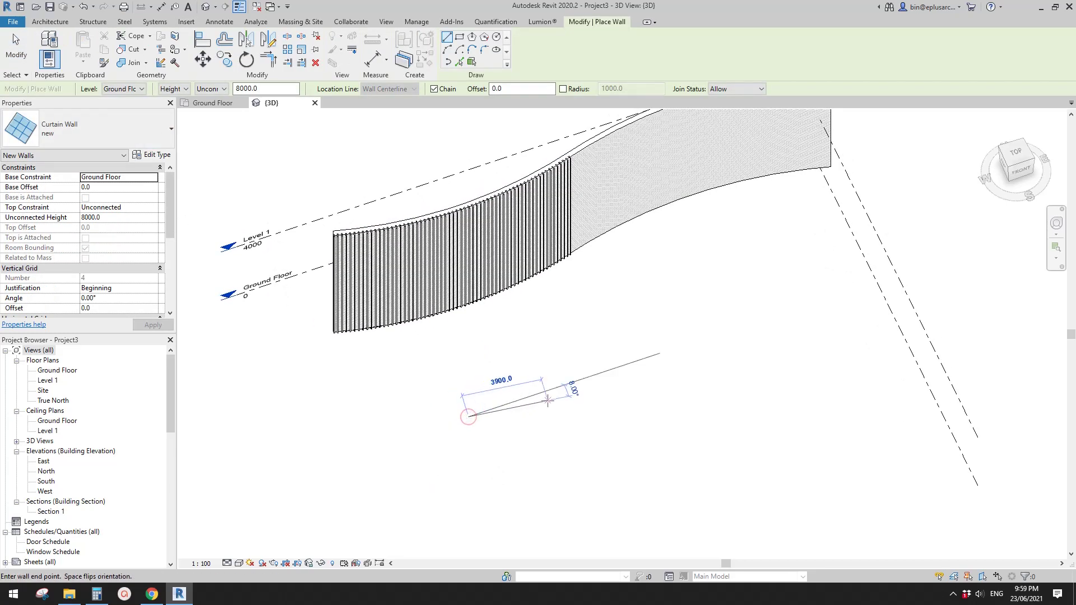
{"action": "left_click", "coordinate": [540, 424]}
{"action": "scroll", "coordinate": [535, 417], "scroll_direction": "up", "scroll_amount": 3}
{"action": "key", "text": "Escape"}
{"action": "key", "text": "Escape"}
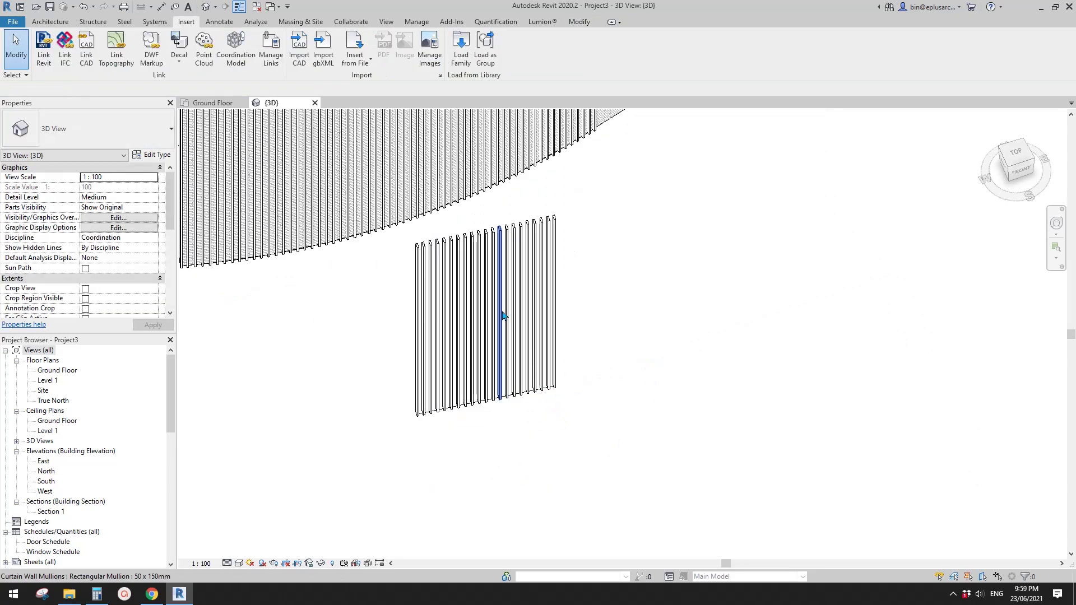
Edit the test wall's profile and sketch a sloping line from one upper corner down to the opposite side edge
{"action": "left_click", "coordinate": [507, 319]}
{"action": "left_click", "coordinate": [451, 51]}
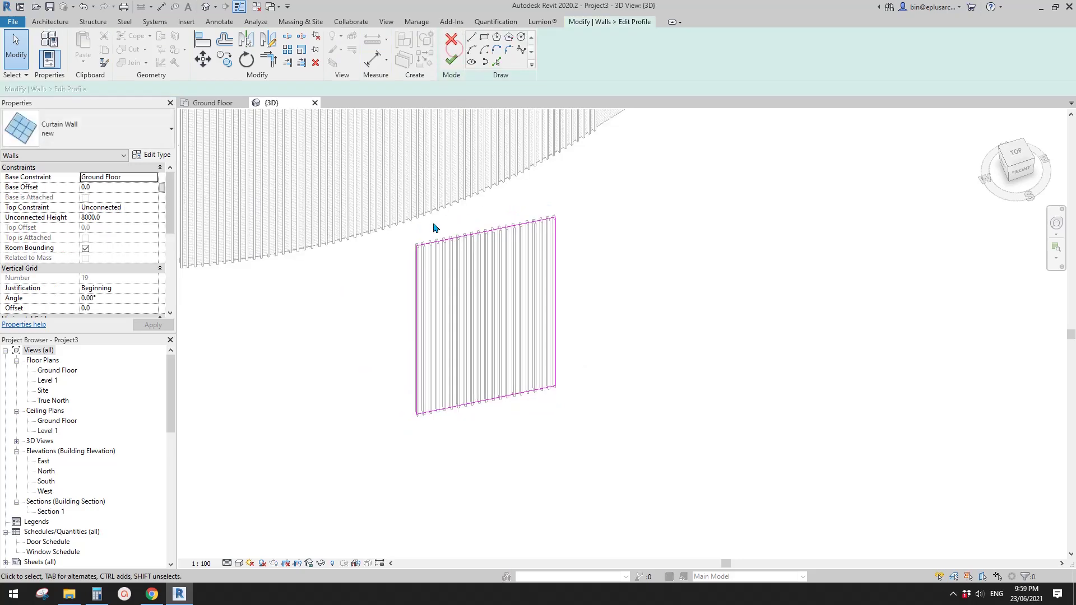
{"action": "left_click", "coordinate": [471, 37]}
{"action": "left_click", "coordinate": [555, 218]}
{"action": "left_click", "coordinate": [417, 287]}
Trim both side edges of the profile to the sloping line and delete the original top edge
{"action": "key", "text": "t"}
{"action": "key", "text": "r"}
{"action": "left_click", "coordinate": [417, 297]}
{"action": "left_click", "coordinate": [495, 248]}
{"action": "left_click", "coordinate": [554, 246]}
{"action": "key", "text": "Escape"}
{"action": "left_click", "coordinate": [477, 233]}
{"action": "key", "text": "Delete"}
{"action": "scroll", "coordinate": [459, 211], "scroll_direction": "up", "scroll_amount": 2}
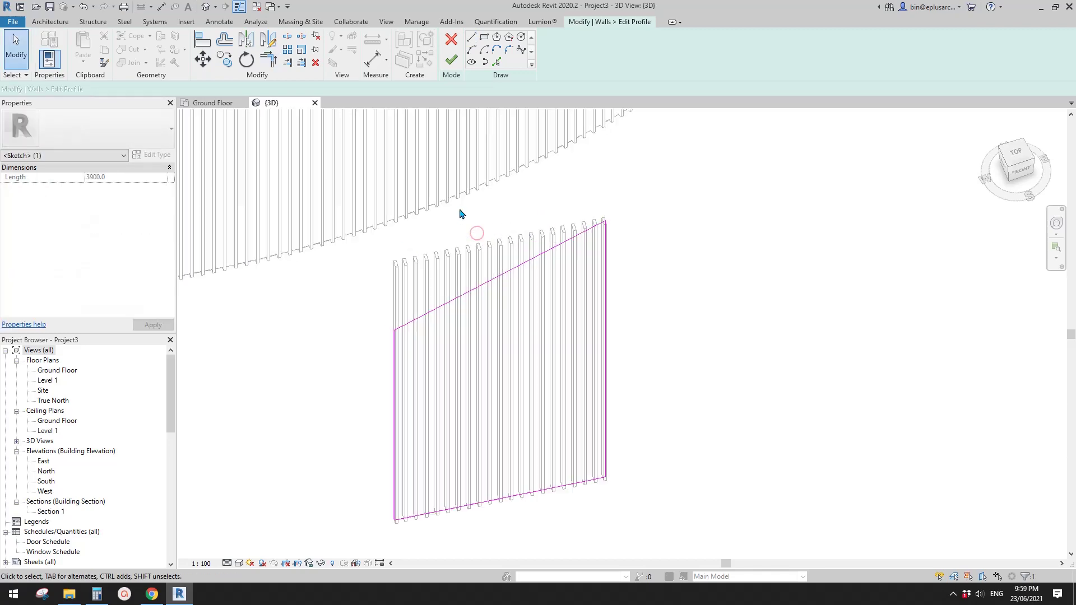
Finish the profile and resolve the errors by deleting the Empty Panel type and replacing the missing panels with system panels
{"action": "left_click_drag", "start_coordinate": [904, 470], "coordinate": [701, 242]}
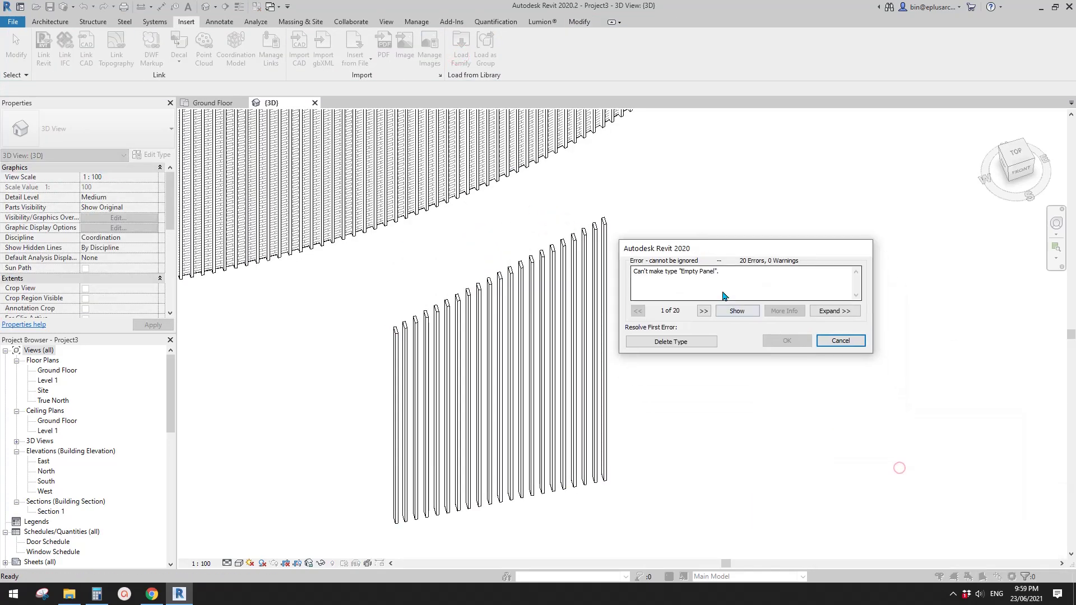
{"action": "left_click", "coordinate": [694, 342]}
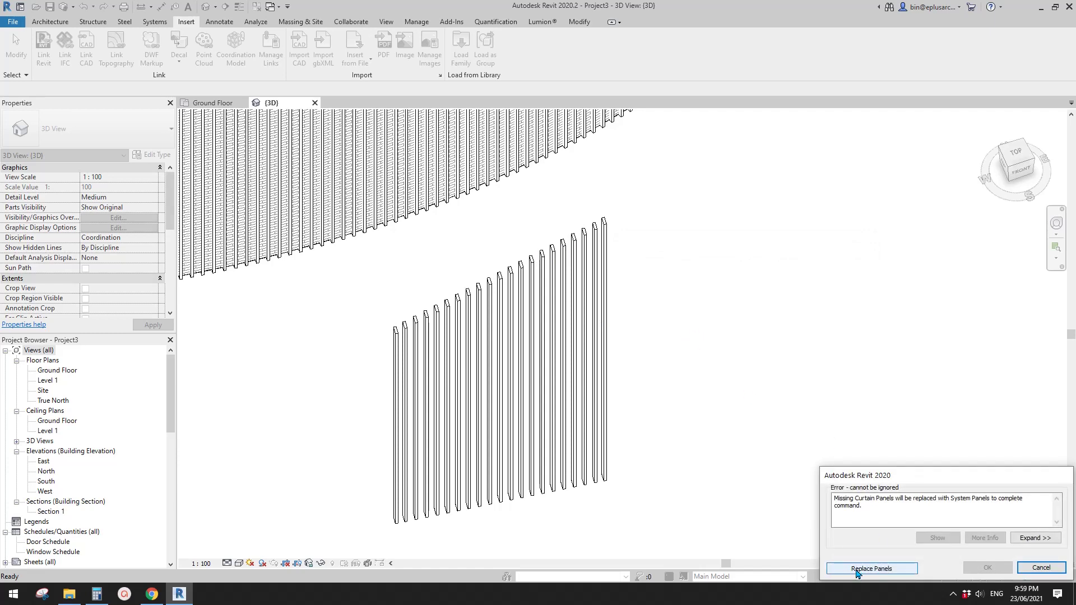
{"action": "left_click", "coordinate": [874, 568]}
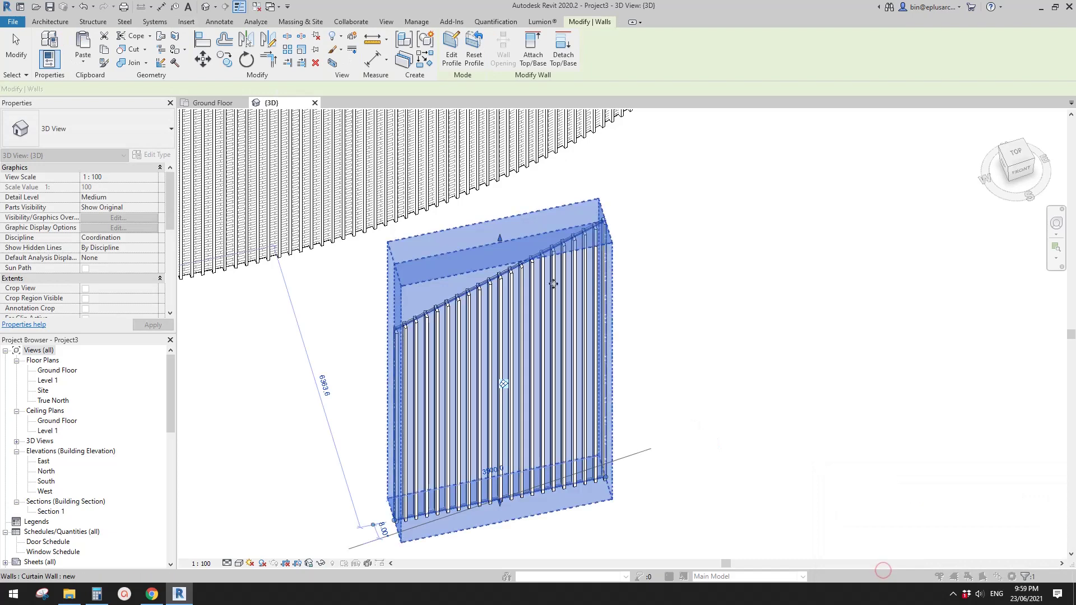
{"action": "key", "text": "Escape"}
Examine the type of the panels between the battens along the sloping top of the test wall
{"action": "scroll", "coordinate": [423, 297], "scroll_direction": "up", "scroll_amount": 5}
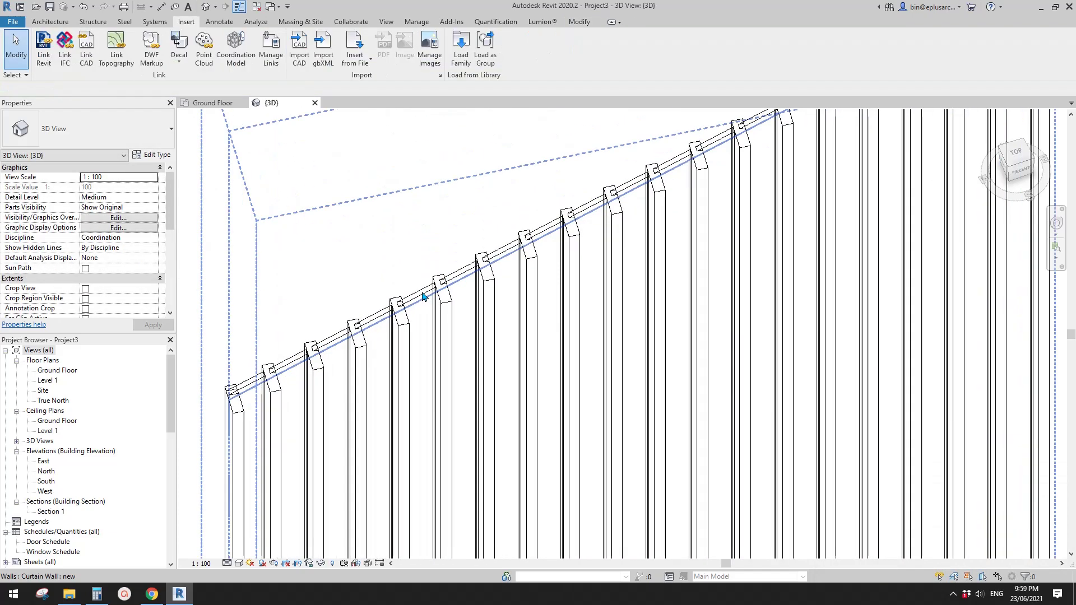
{"action": "left_click", "coordinate": [423, 297]}
{"action": "scroll", "coordinate": [412, 278], "scroll_direction": "down", "scroll_amount": 2}
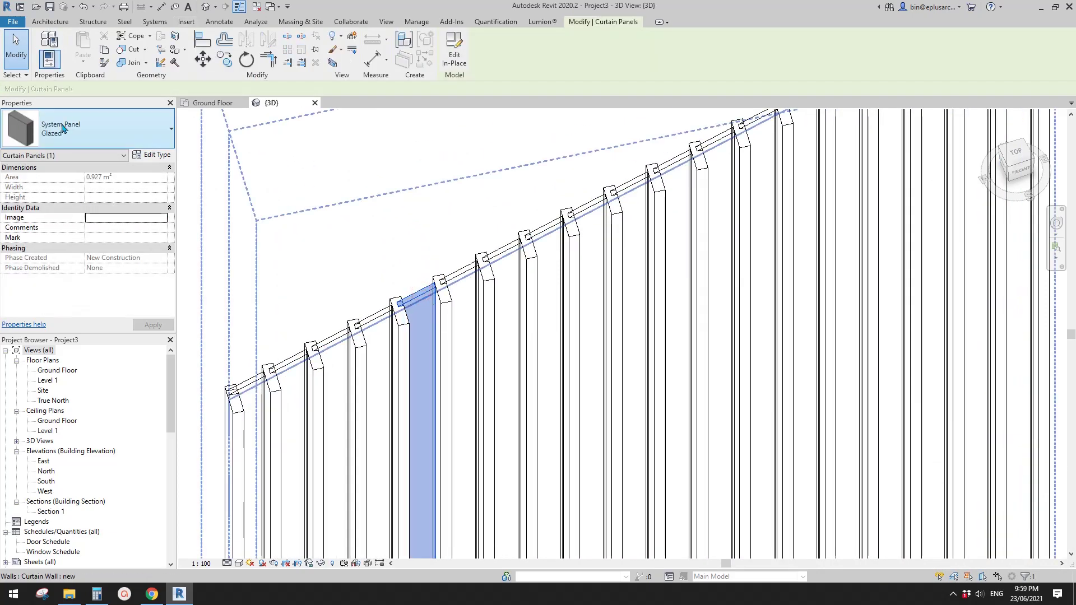
{"action": "scroll", "coordinate": [406, 266], "scroll_direction": "down", "scroll_amount": 6}
{"action": "key", "text": "Escape"}
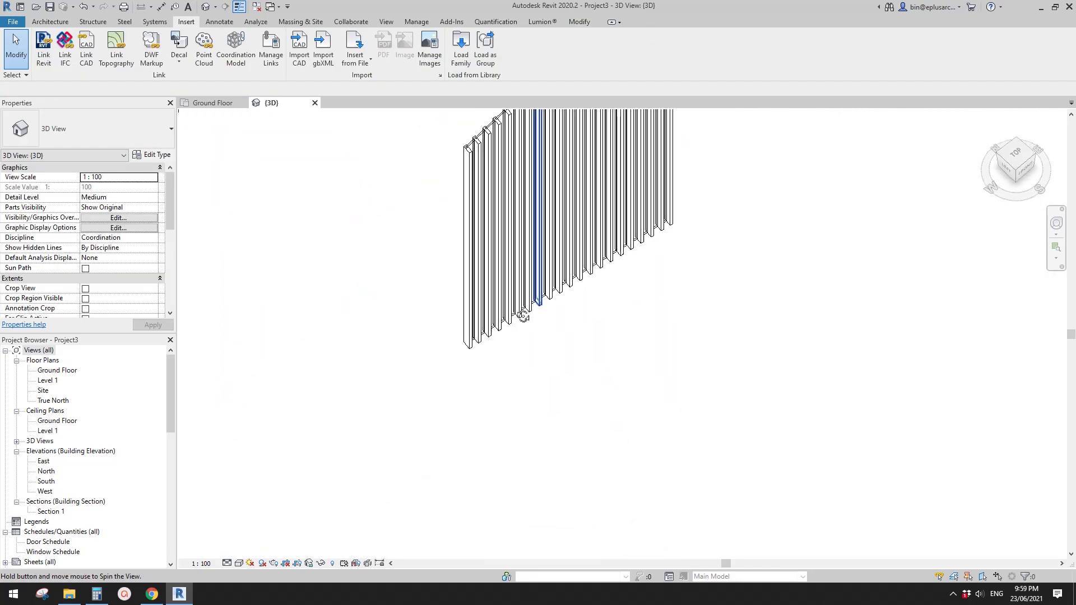
{"action": "middle_click_drag", "start_coordinate": [520, 313], "coordinate": [465, 339], "text": "shift"}
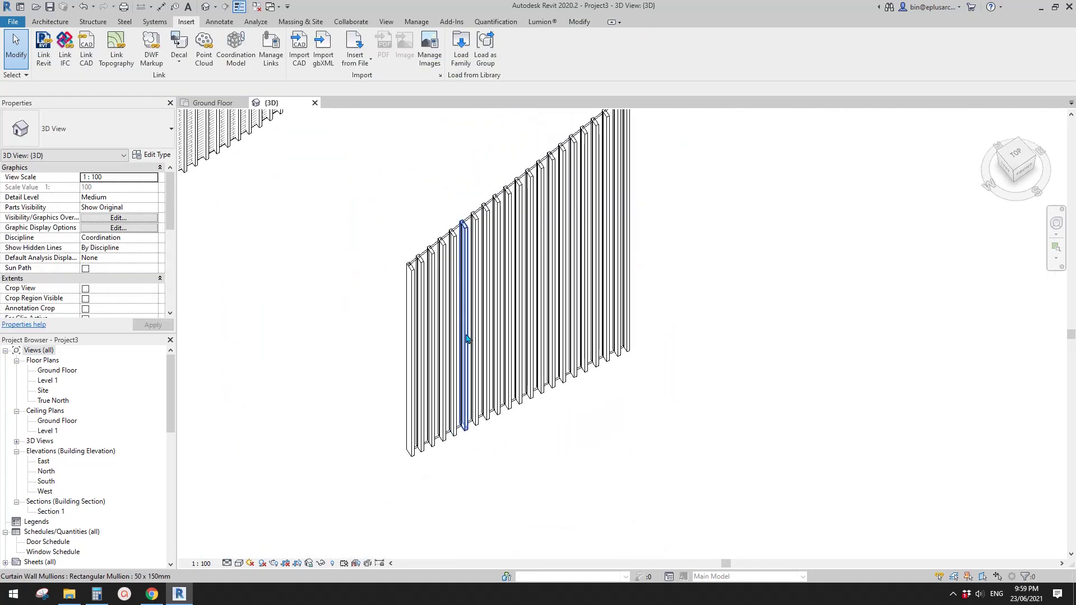
{"action": "scroll", "coordinate": [439, 224], "scroll_direction": "up", "scroll_amount": 6}
{"action": "left_click", "coordinate": [439, 224]}
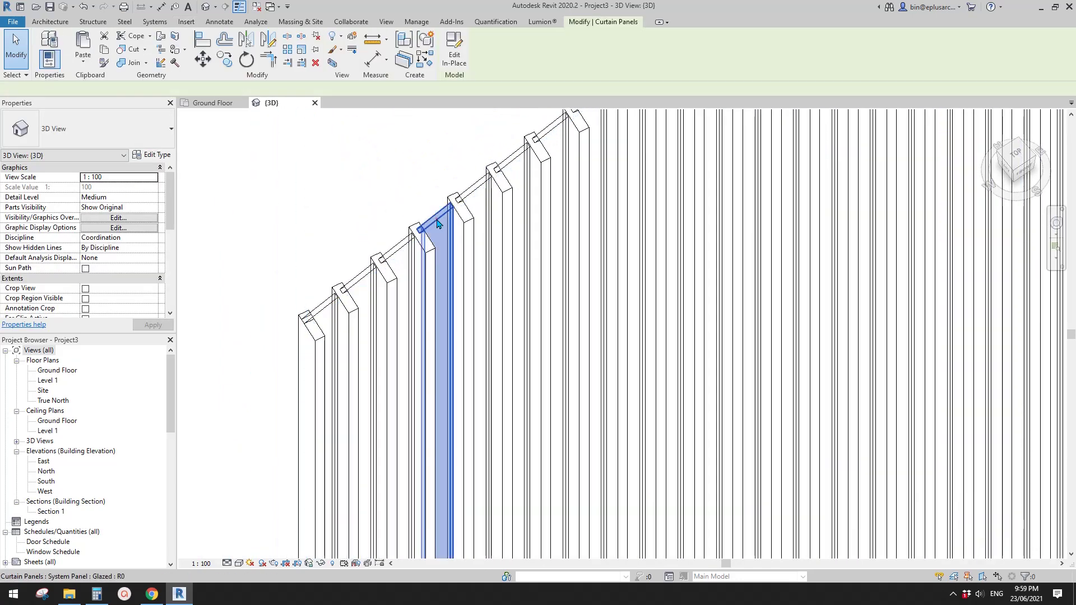
{"action": "scroll", "coordinate": [439, 224], "scroll_direction": "down", "scroll_amount": 6}
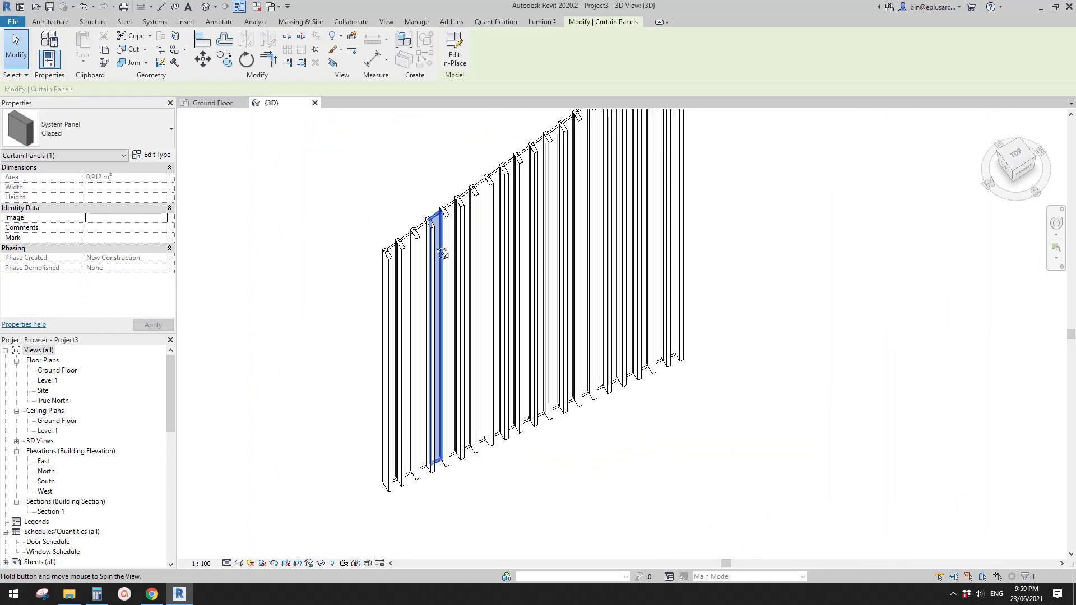
{"action": "scroll", "coordinate": [431, 241], "scroll_direction": "up", "scroll_amount": 1}
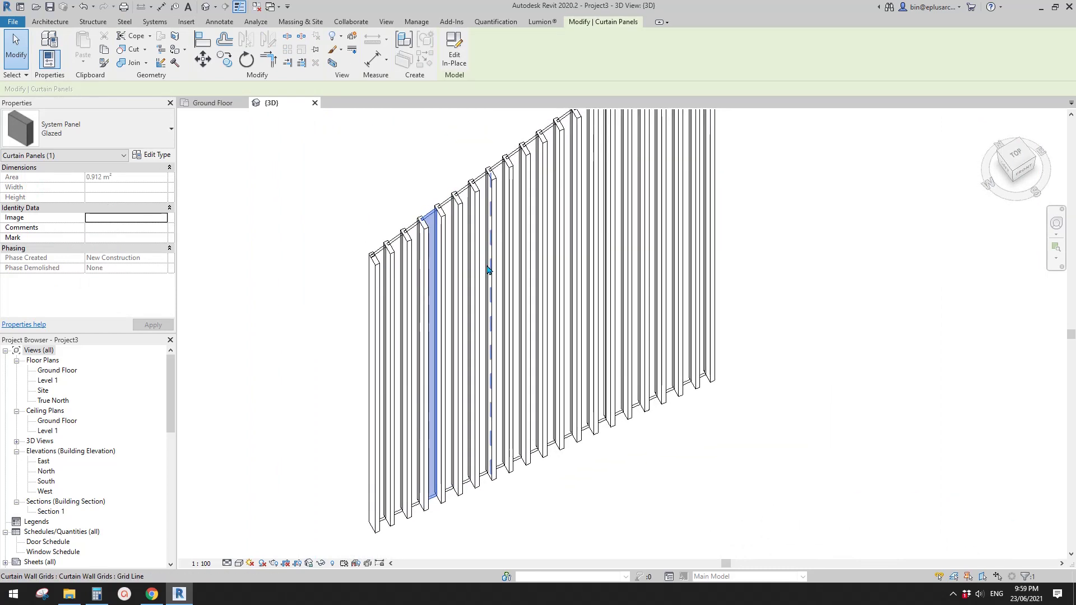
Edit the selected glazed panel in place, turn off its extrusion's Visible setting and finish the model
{"action": "middle_click_drag", "start_coordinate": [481, 264], "coordinate": [438, 132], "text": "shift"}
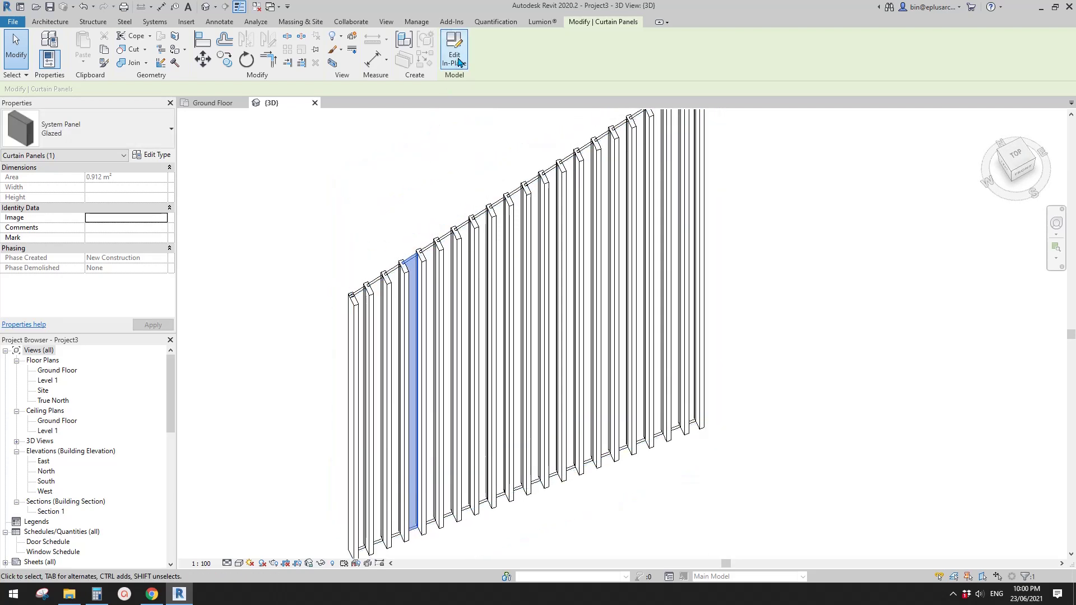
{"action": "left_click", "coordinate": [413, 258]}
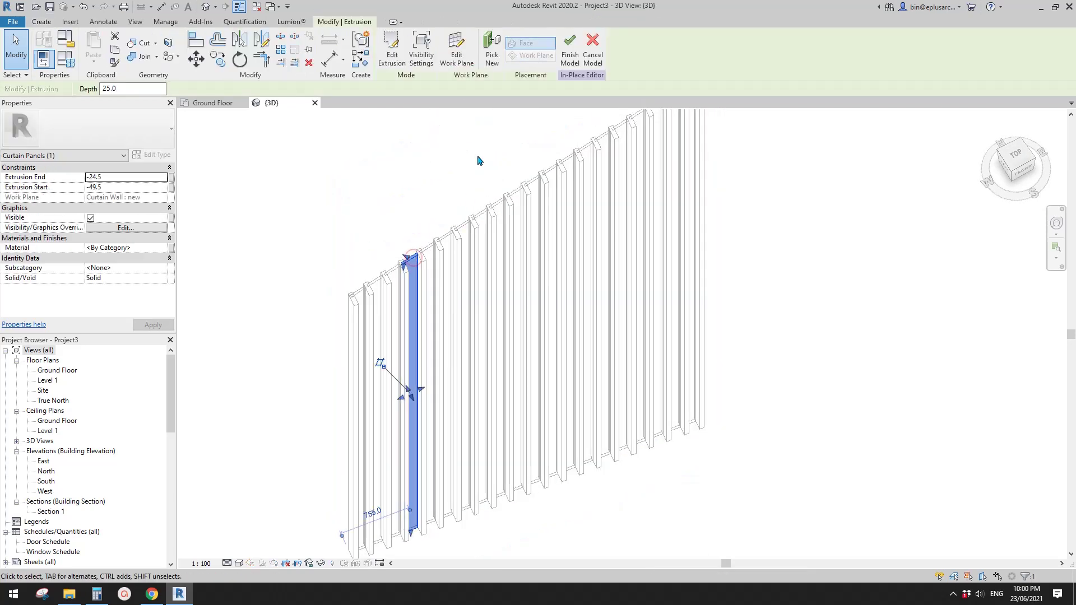
{"action": "left_click", "coordinate": [91, 218]}
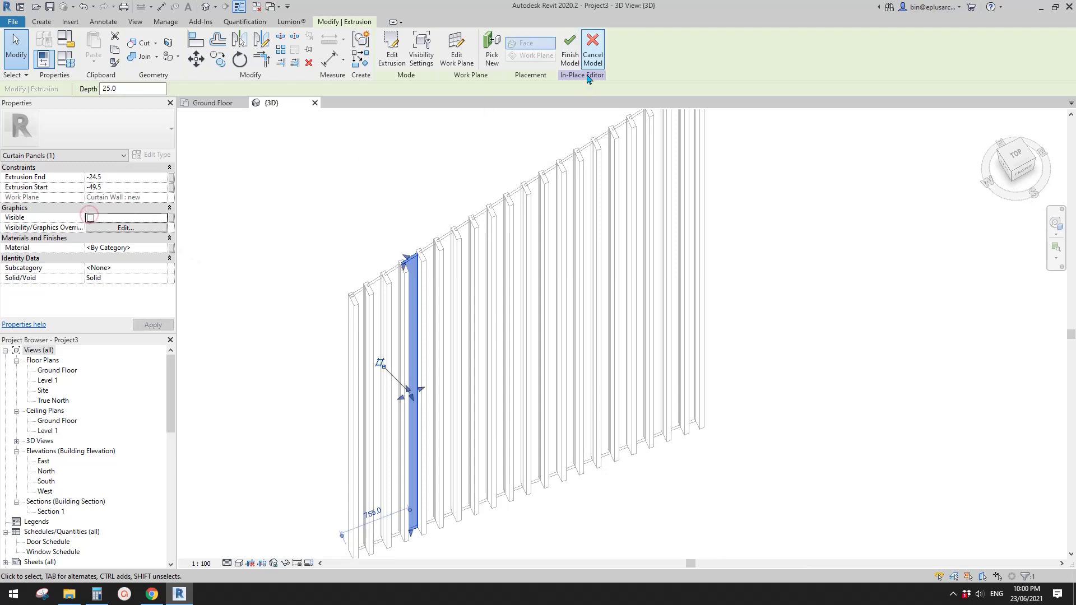
{"action": "left_click", "coordinate": [570, 51]}
{"action": "middle_click_drag", "start_coordinate": [560, 357], "coordinate": [547, 316]}
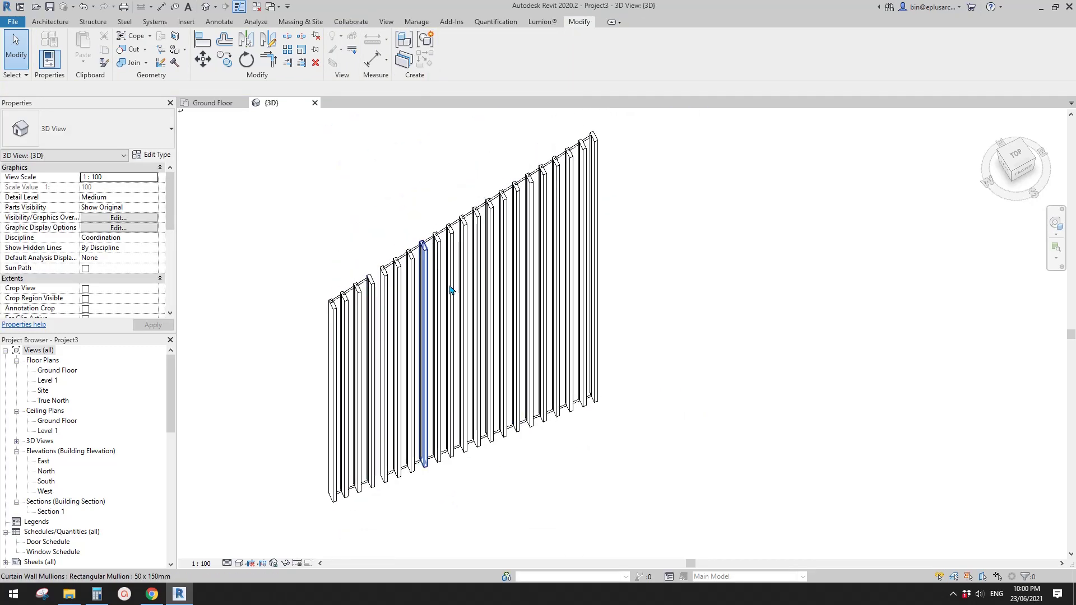
Delete the straight test curtain wall
{"action": "scroll", "coordinate": [663, 311], "scroll_direction": "down", "scroll_amount": 2}
{"action": "middle_click_drag", "start_coordinate": [663, 311], "coordinate": [563, 285], "text": "shift"}
{"action": "key", "text": "Tab"}
{"action": "left_click", "coordinate": [564, 278]}
{"action": "key", "text": "Delete"}
Examine how the mullions sit relative to the face of the curved brick wall at its top and bottom ends
{"action": "scroll", "coordinate": [504, 342], "scroll_direction": "up", "scroll_amount": 2}
{"action": "scroll", "coordinate": [435, 291], "scroll_direction": "up", "scroll_amount": 5}
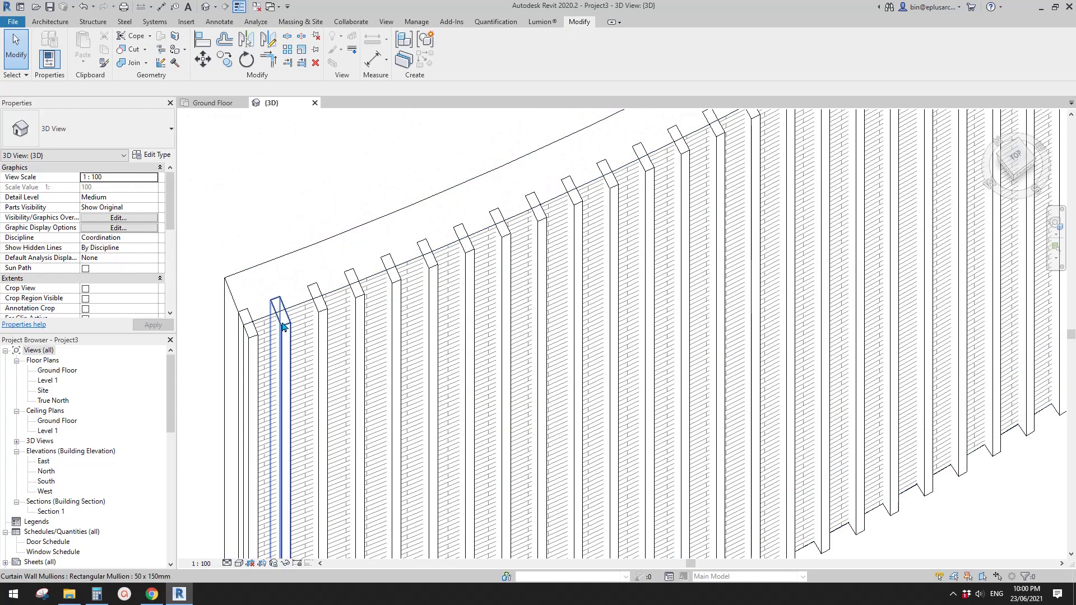
{"action": "middle_click_drag", "start_coordinate": [304, 345], "coordinate": [348, 312]}
{"action": "scroll", "coordinate": [309, 287], "scroll_direction": "down", "scroll_amount": 4}
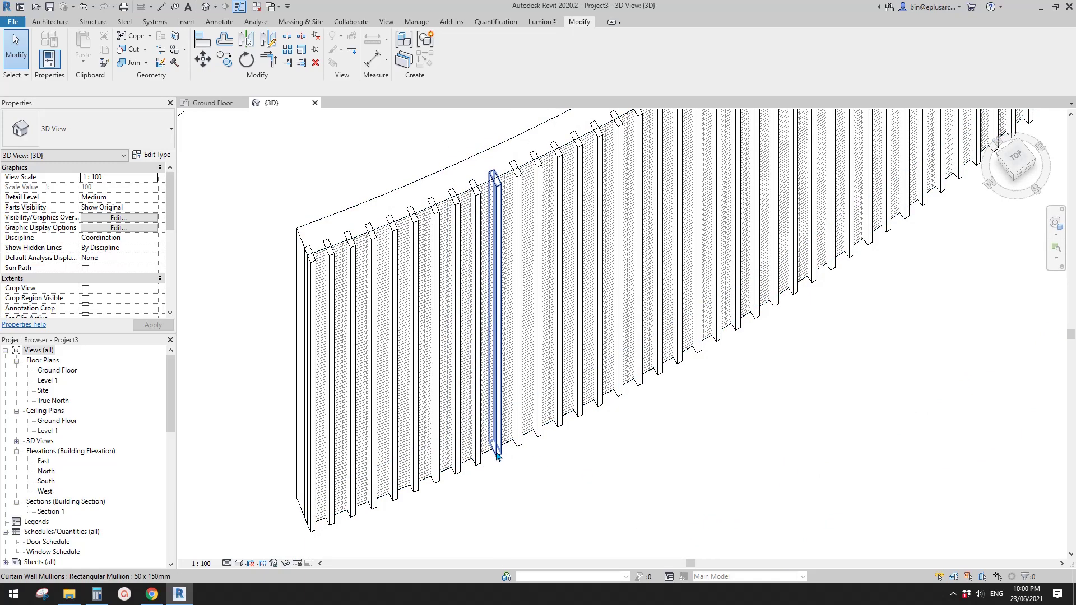
{"action": "scroll", "coordinate": [496, 452], "scroll_direction": "down", "scroll_amount": 3}
{"action": "middle_click_drag", "start_coordinate": [496, 452], "coordinate": [506, 465], "text": "shift"}
{"action": "scroll", "coordinate": [491, 450], "scroll_direction": "up", "scroll_amount": 5}
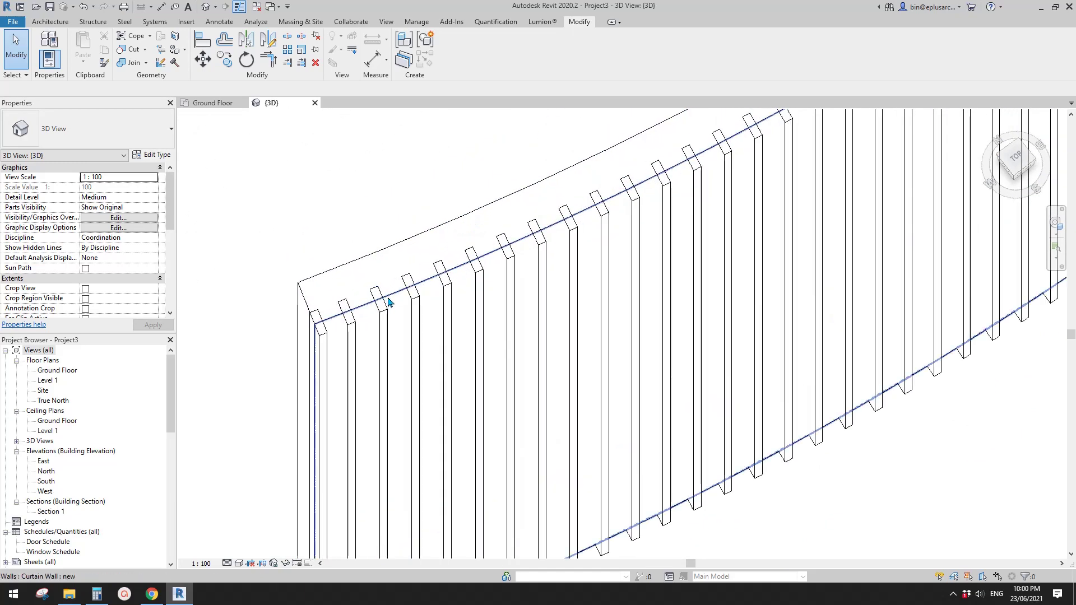
{"action": "middle_click_drag", "start_coordinate": [382, 315], "coordinate": [402, 243]}
{"action": "scroll", "coordinate": [402, 243], "scroll_direction": "down", "scroll_amount": 1}
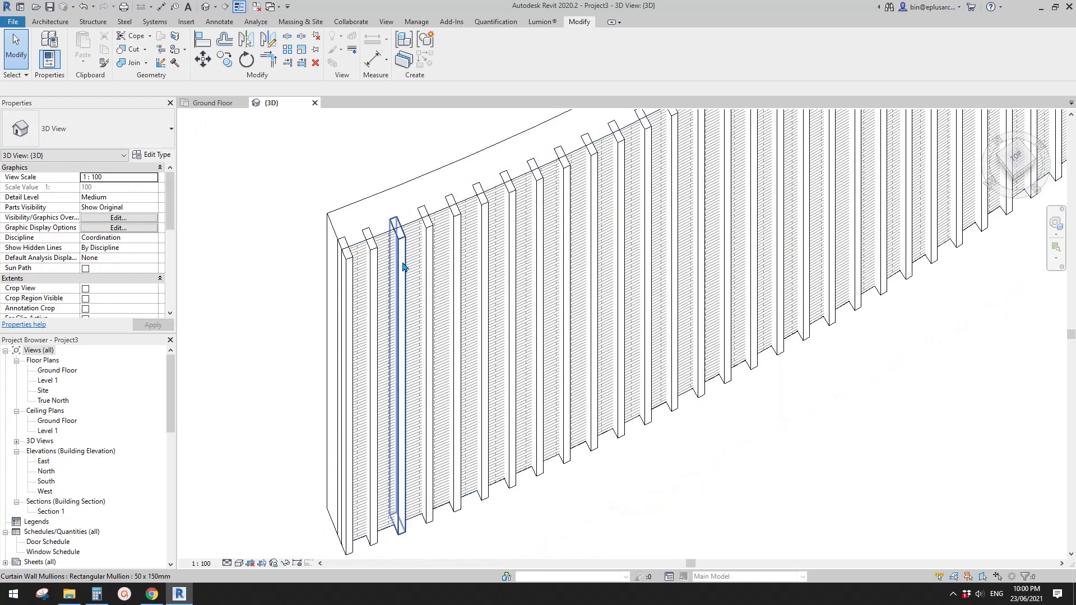
Unpin the third mullion, duplicate its type as 50 x 150mm offset 75 and give that type a negative offset
{"action": "left_click", "coordinate": [402, 258]}
{"action": "left_click", "coordinate": [427, 347]}
{"action": "left_click", "coordinate": [159, 157]}
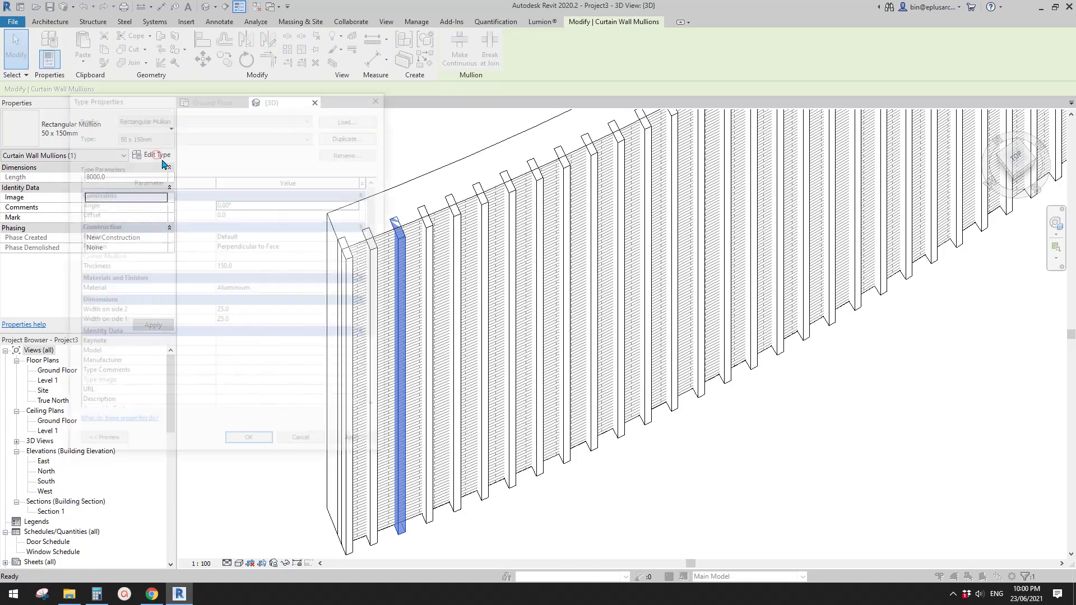
{"action": "left_click", "coordinate": [352, 136]}
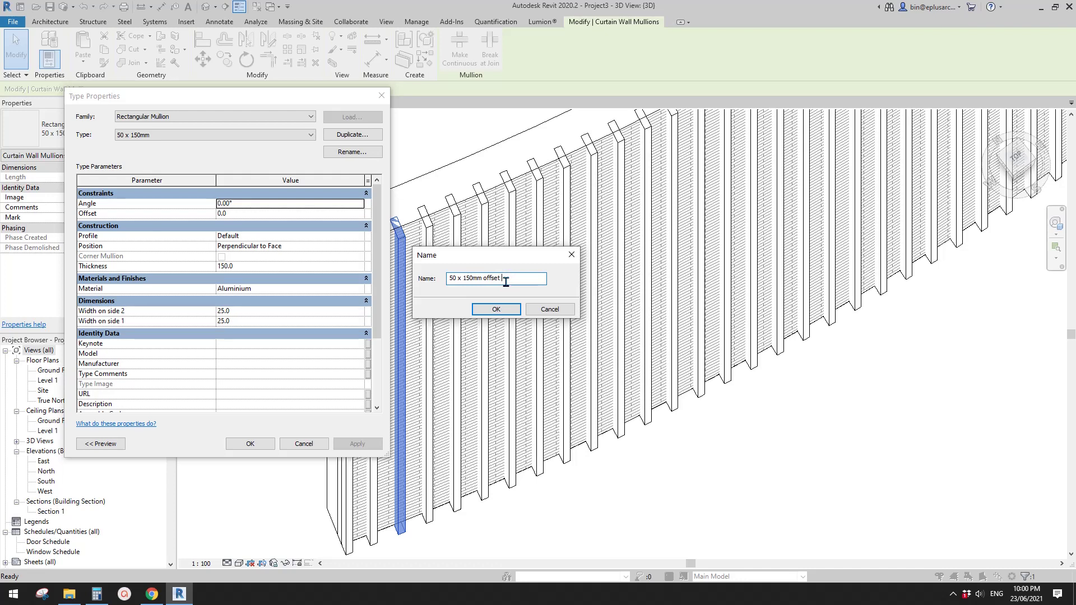
{"action": "left_click", "coordinate": [494, 310]}
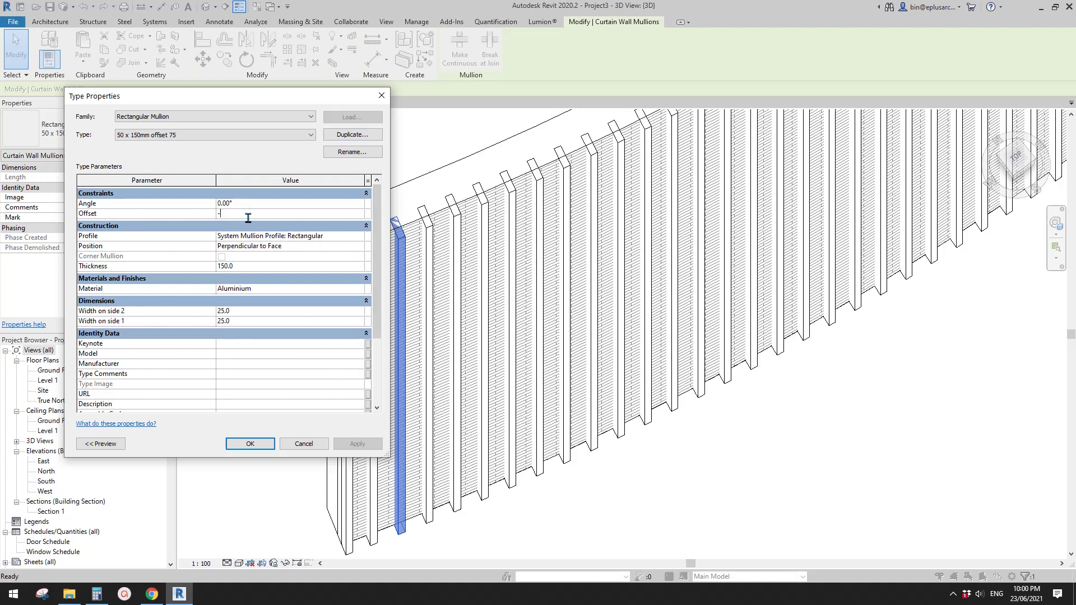
{"action": "left_click", "coordinate": [267, 438]}
Pin the third mullion again so it follows the curtain wall type, and clear the selection
{"action": "scroll", "coordinate": [425, 381], "scroll_direction": "down", "scroll_amount": 2}
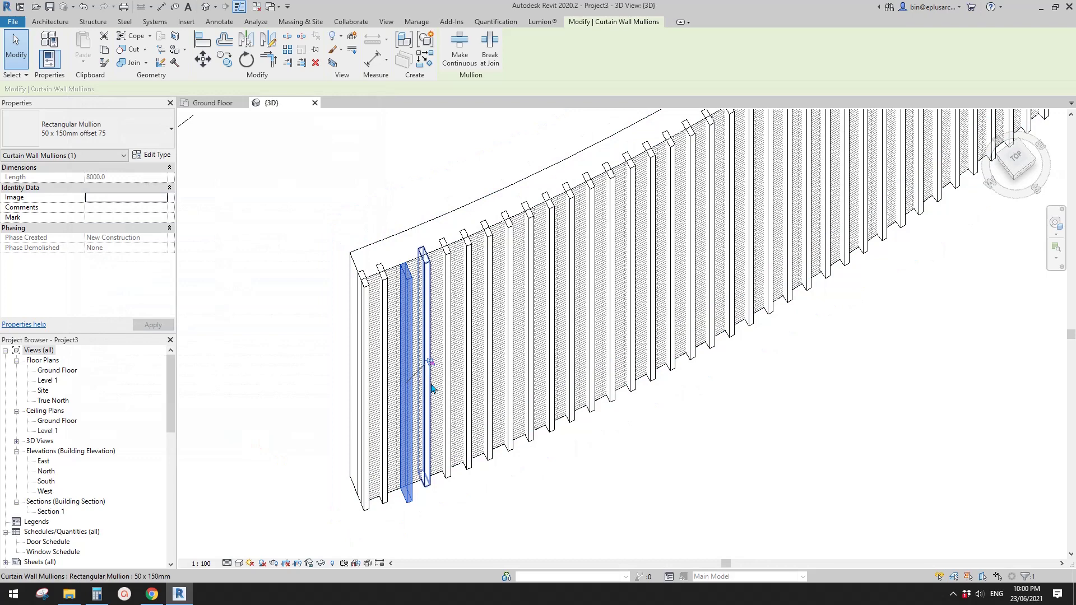
{"action": "scroll", "coordinate": [432, 388], "scroll_direction": "up", "scroll_amount": 2}
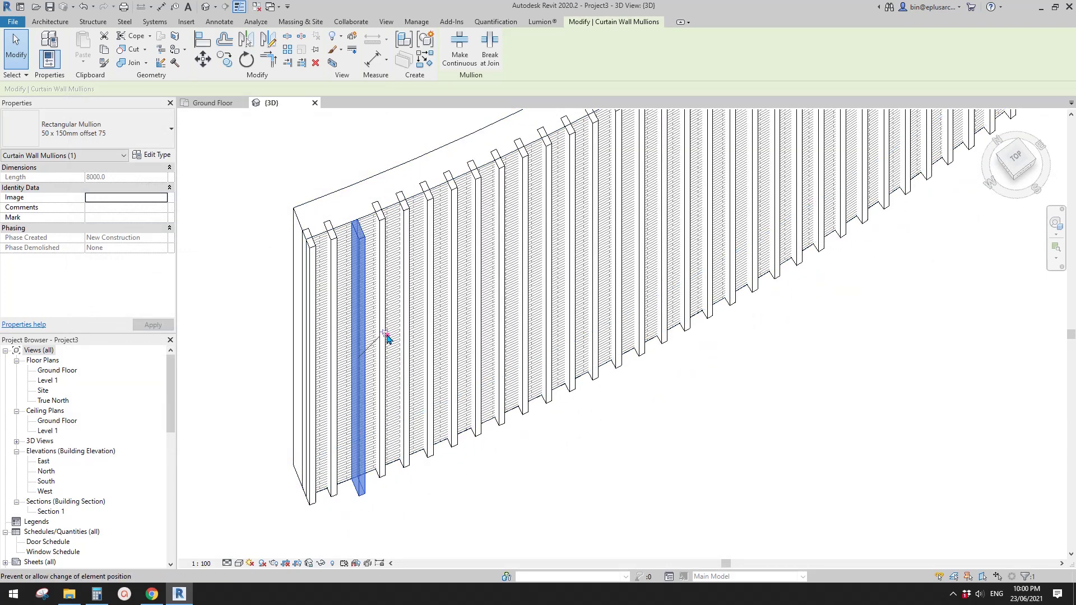
{"action": "left_click", "coordinate": [386, 335]}
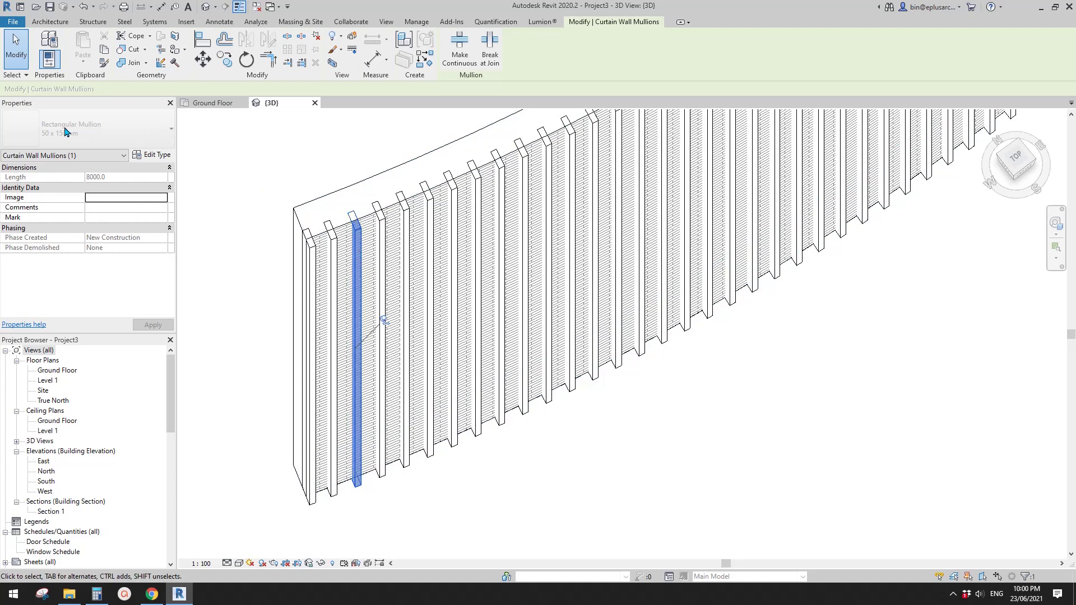
{"action": "key", "text": "Escape"}
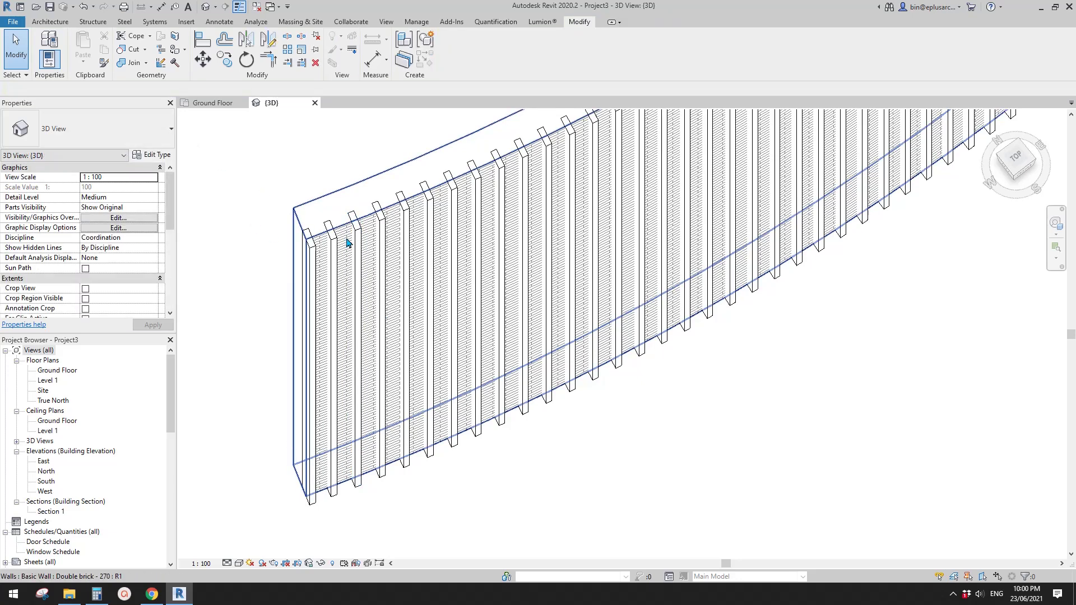
Set the interior vertical mullions of the curtain wall type new to Rectangular Mullion : 50 x 150mm offset 75
{"action": "left_click", "coordinate": [370, 222]}
{"action": "left_click", "coordinate": [150, 155]}
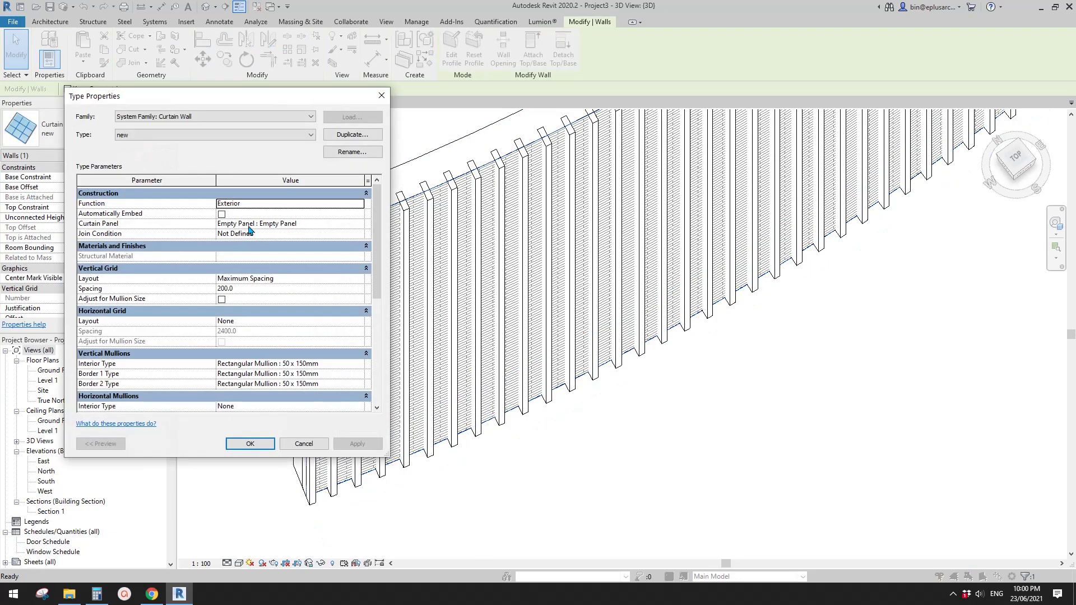
{"action": "scroll", "coordinate": [382, 282], "scroll_direction": "down", "scroll_amount": 3}
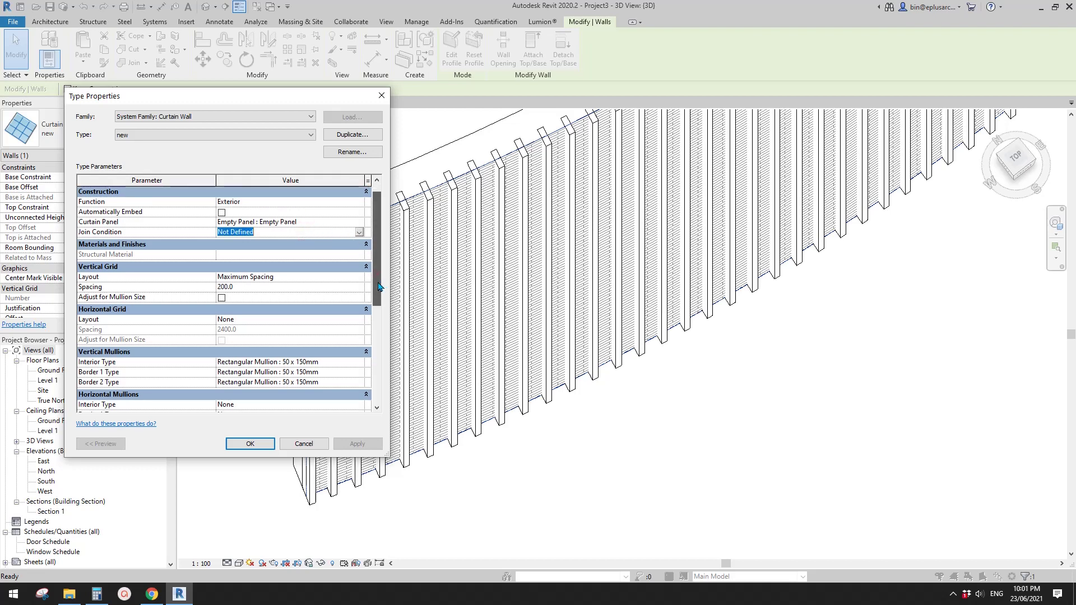
{"action": "left_click", "coordinate": [361, 278]}
{"action": "left_click", "coordinate": [359, 277]}
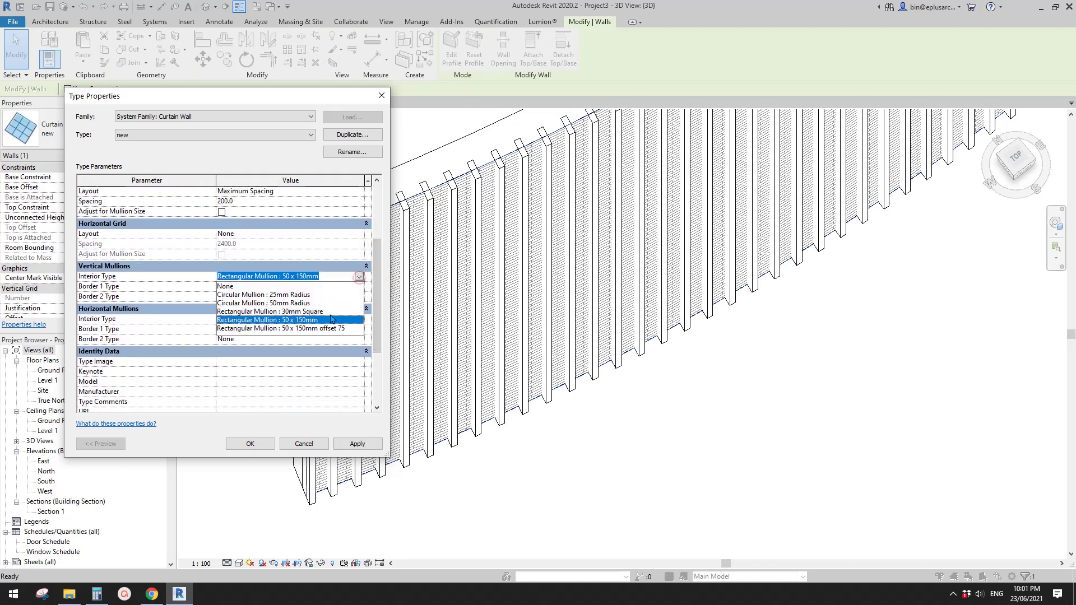
{"action": "left_click", "coordinate": [328, 336]}
Set both vertical border mullions of the type to Rectangular Mullion : 50 x 150mm offset 75, apply it and clear the selection
{"action": "left_click", "coordinate": [359, 286]}
{"action": "left_click", "coordinate": [359, 286]}
{"action": "scroll", "coordinate": [324, 343], "scroll_direction": "down", "scroll_amount": 1}
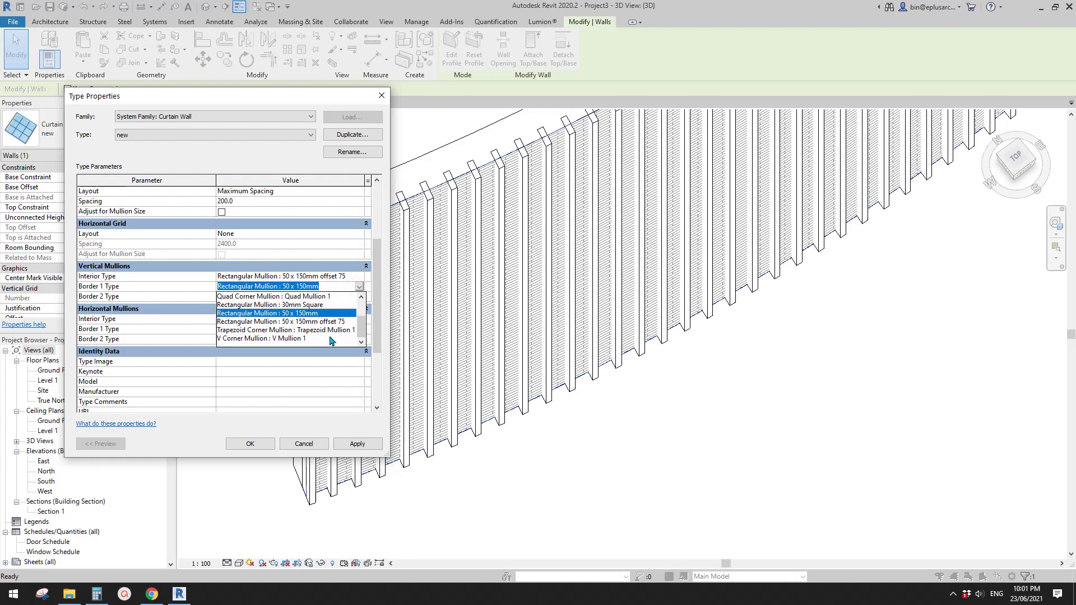
{"action": "left_click", "coordinate": [336, 329]}
{"action": "left_click", "coordinate": [358, 297]}
{"action": "left_click", "coordinate": [359, 297]}
{"action": "left_click", "coordinate": [334, 331]}
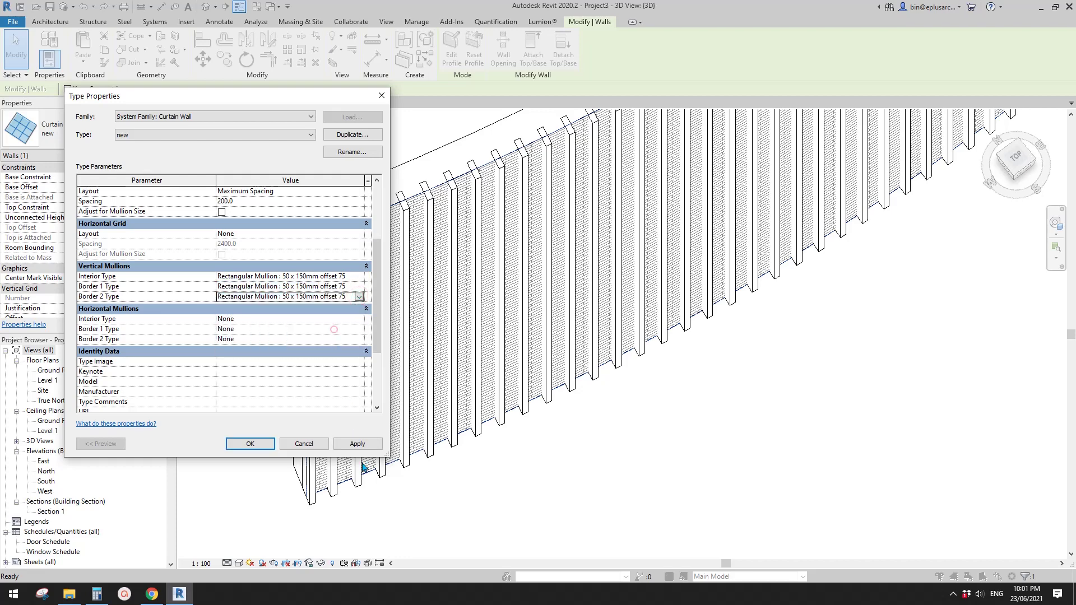
{"action": "left_click", "coordinate": [361, 448]}
{"action": "left_click", "coordinate": [259, 445]}
{"action": "key", "text": "Escape"}
Create a similar curtain wall along the face of the adjoining curved brick wall
{"action": "scroll", "coordinate": [451, 431], "scroll_direction": "down", "scroll_amount": 2}
{"action": "middle_click_drag", "start_coordinate": [531, 432], "coordinate": [420, 280], "text": "shift"}
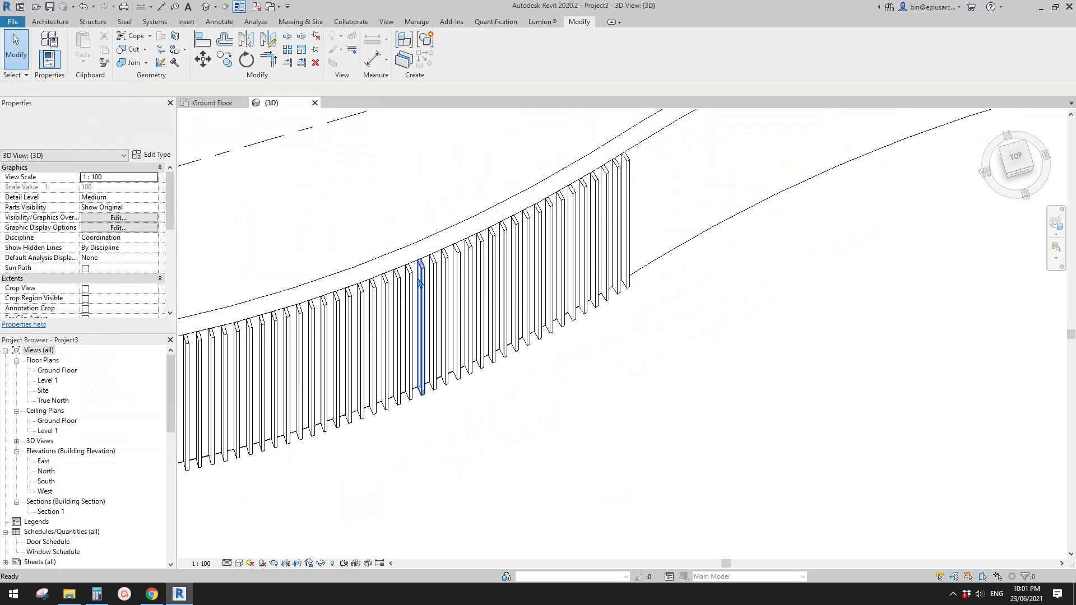
{"action": "left_click", "coordinate": [414, 264]}
{"action": "middle_click_drag", "start_coordinate": [686, 229], "coordinate": [290, 432]}
{"action": "key", "text": "c"}
{"action": "key", "text": "s"}
{"action": "scroll", "coordinate": [444, 346], "scroll_direction": "down", "scroll_amount": 1}
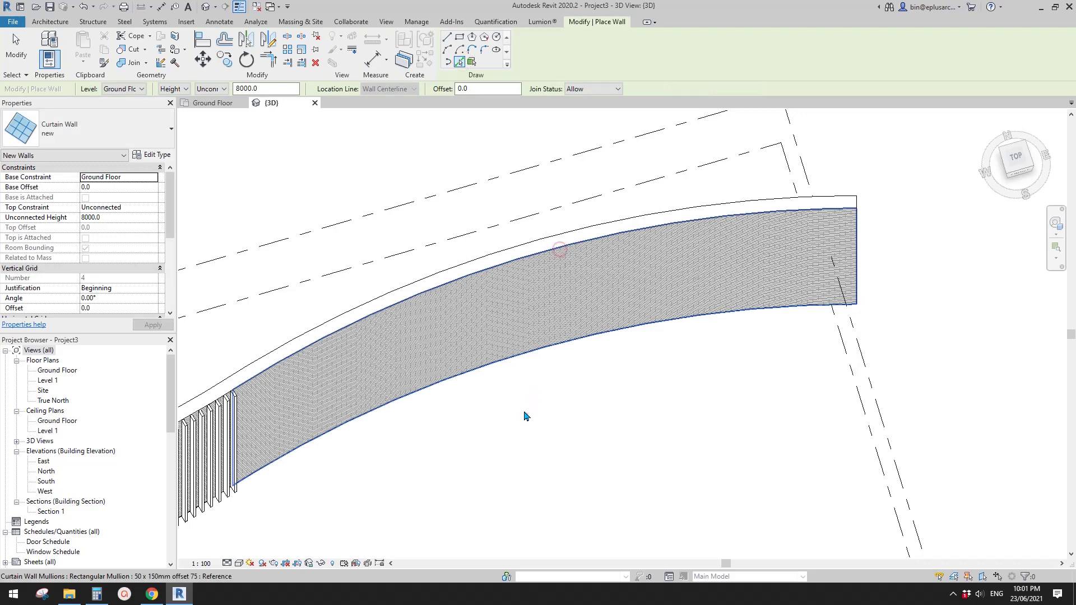
{"action": "key", "text": "Escape"}
{"action": "key", "text": "Escape"}
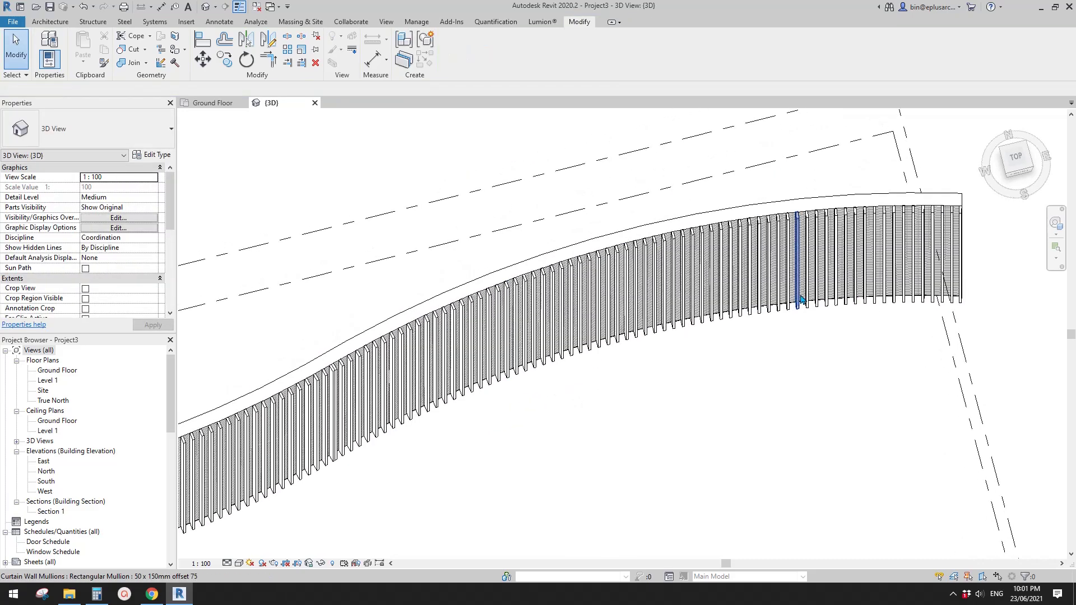
Enable Adjust for Mullion Size on the vertical grid of the curtain wall type new, and clear the selection
{"action": "scroll", "coordinate": [331, 396], "scroll_direction": "up", "scroll_amount": 5}
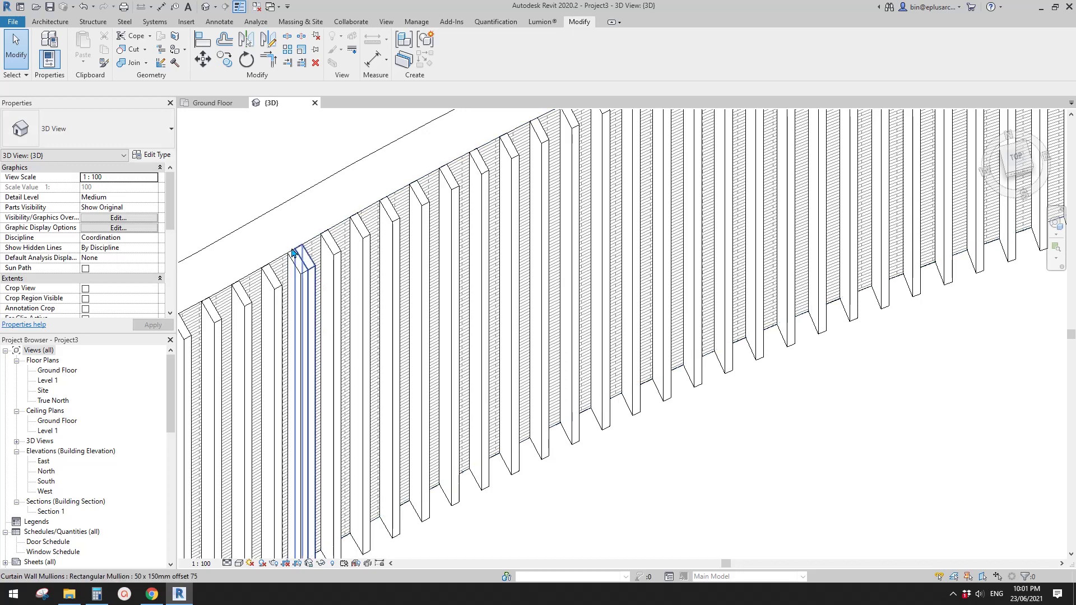
{"action": "left_click", "coordinate": [315, 243]}
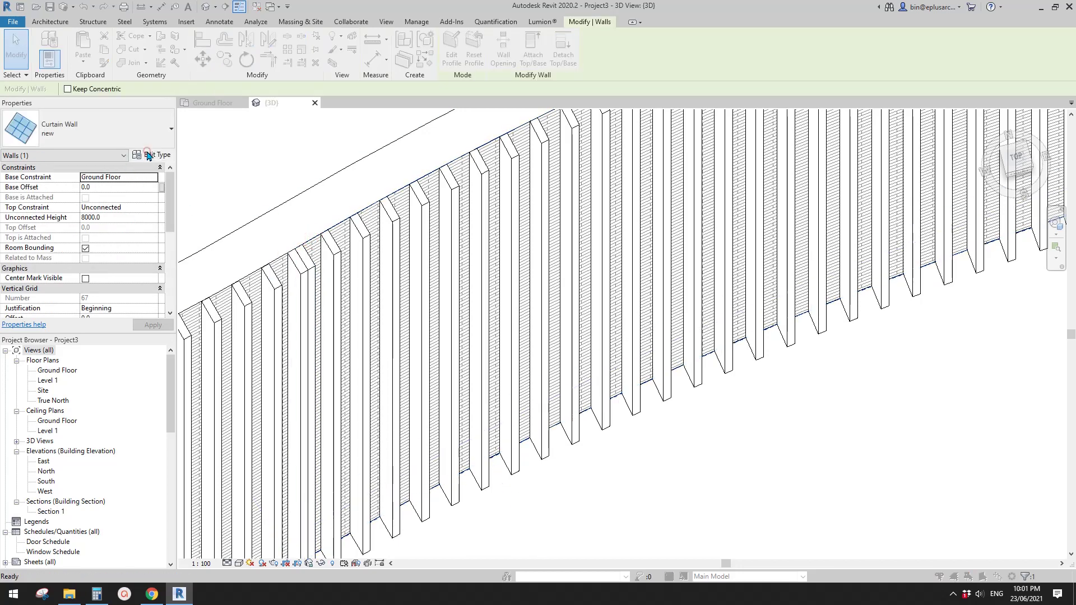
{"action": "left_click", "coordinate": [148, 151]}
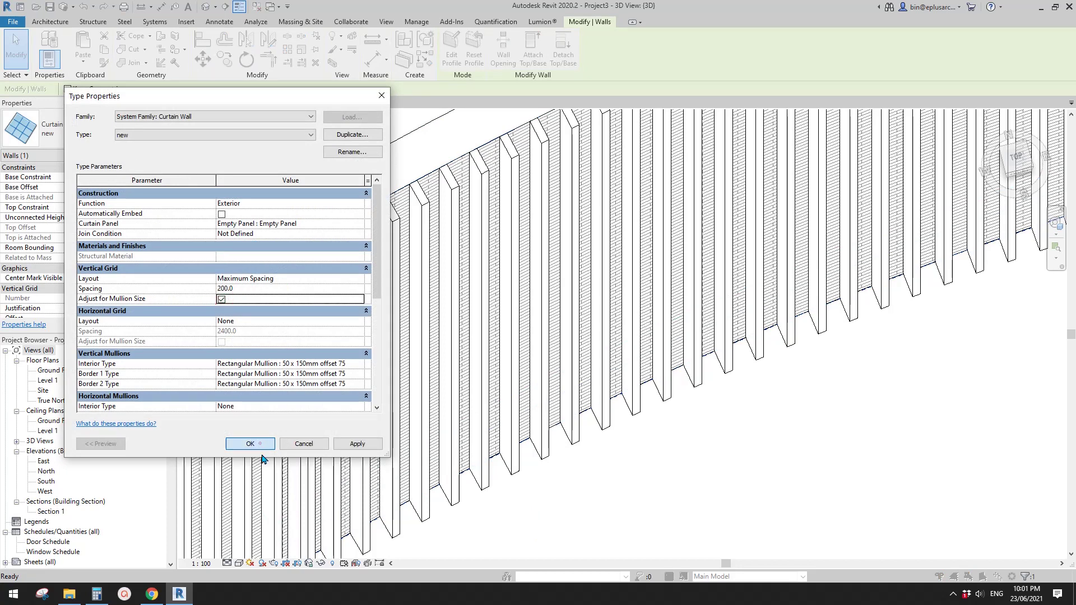
{"action": "left_click", "coordinate": [250, 443]}
{"action": "key", "text": "Escape"}
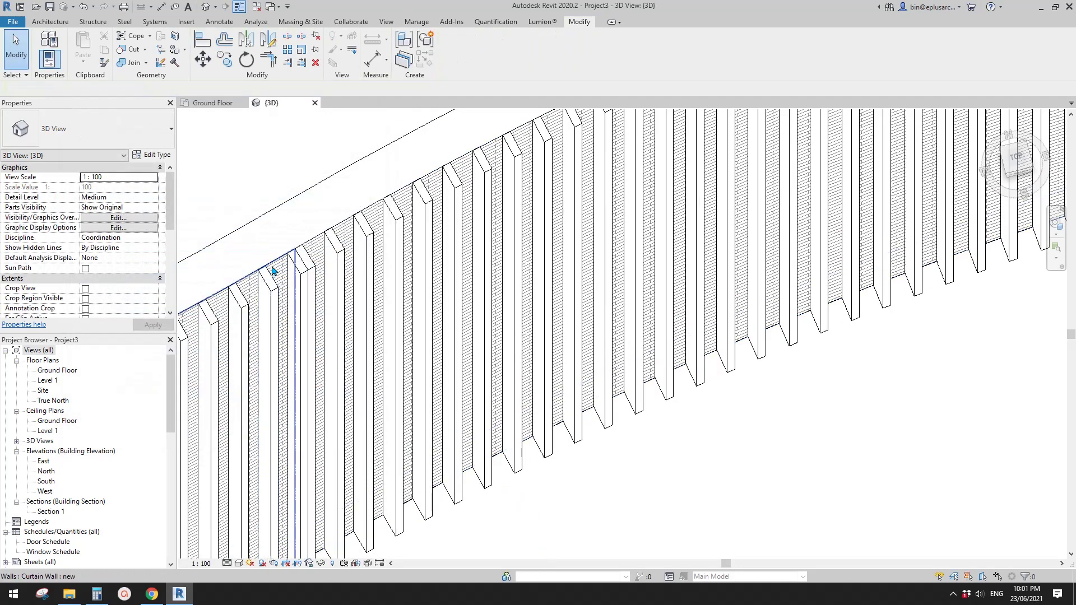
{"action": "left_click", "coordinate": [274, 268]}
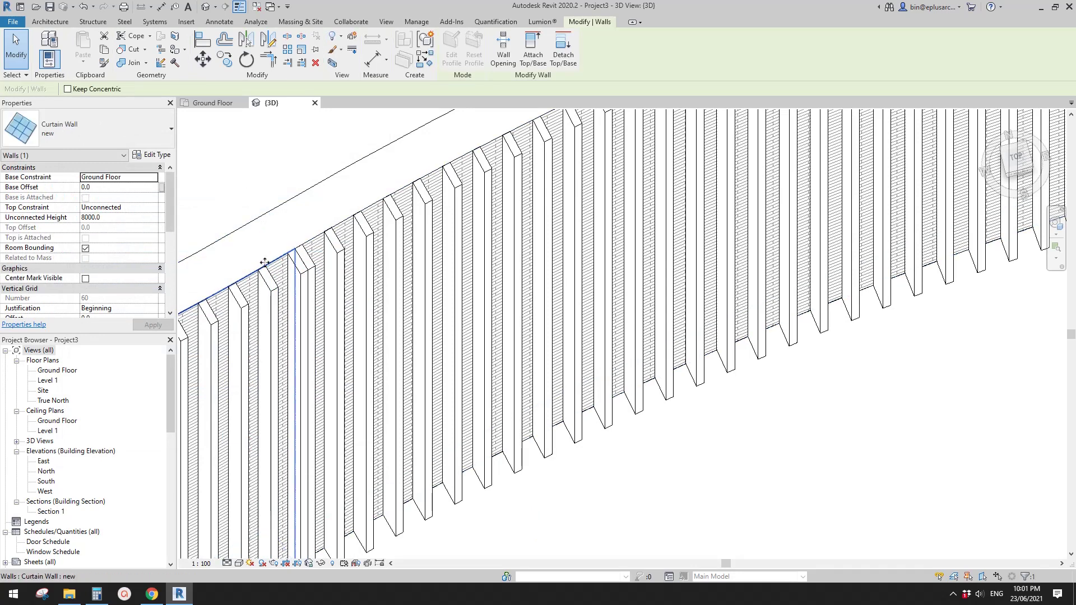
{"action": "left_click", "coordinate": [152, 153]}
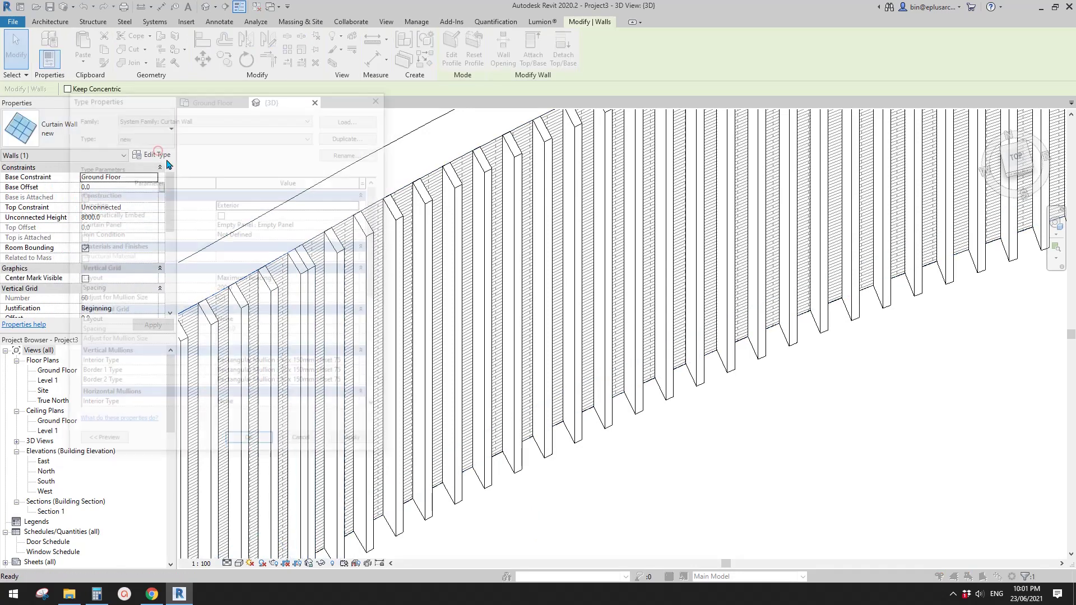
{"action": "key", "text": "Escape"}
{"action": "key", "text": "Escape"}
Unpin and delete the duplicate end mullion where the two curved curtain walls meet
{"action": "left_click", "coordinate": [306, 269]}
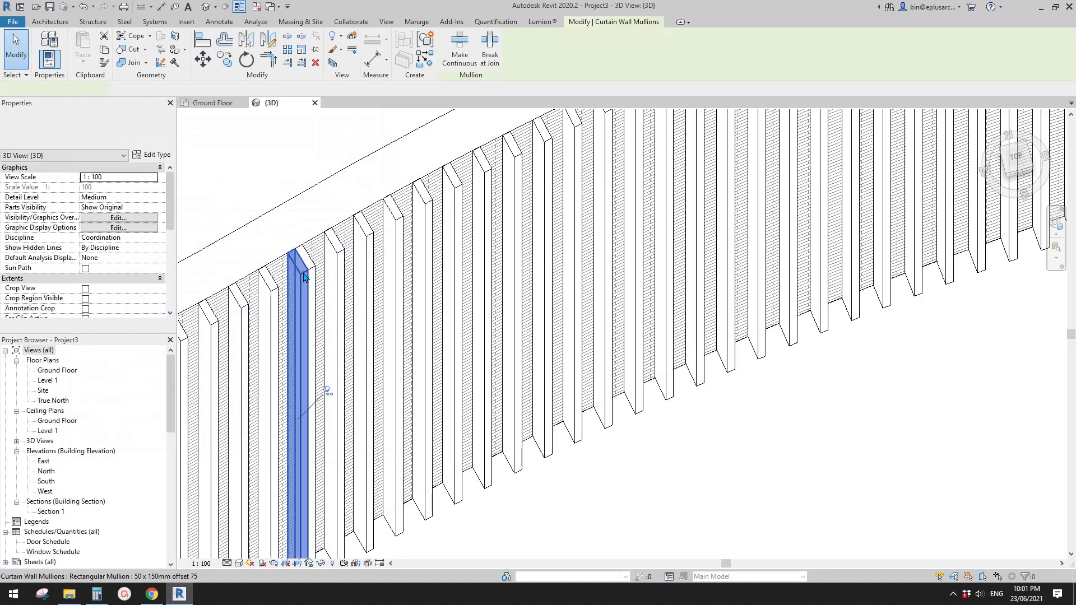
{"action": "middle_click_drag", "start_coordinate": [333, 392], "coordinate": [413, 322]}
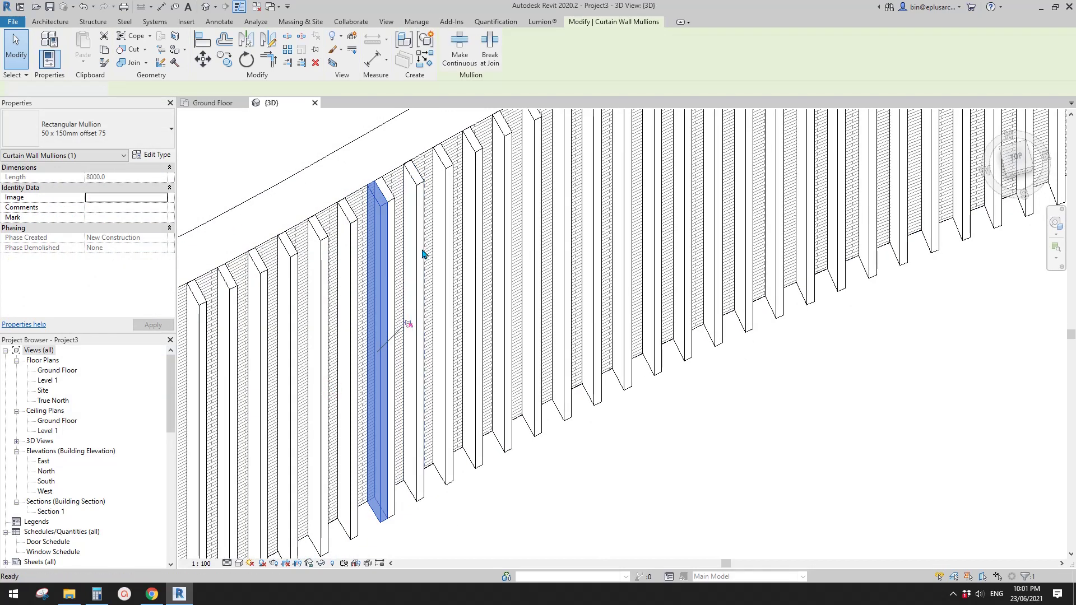
{"action": "key", "text": "Escape"}
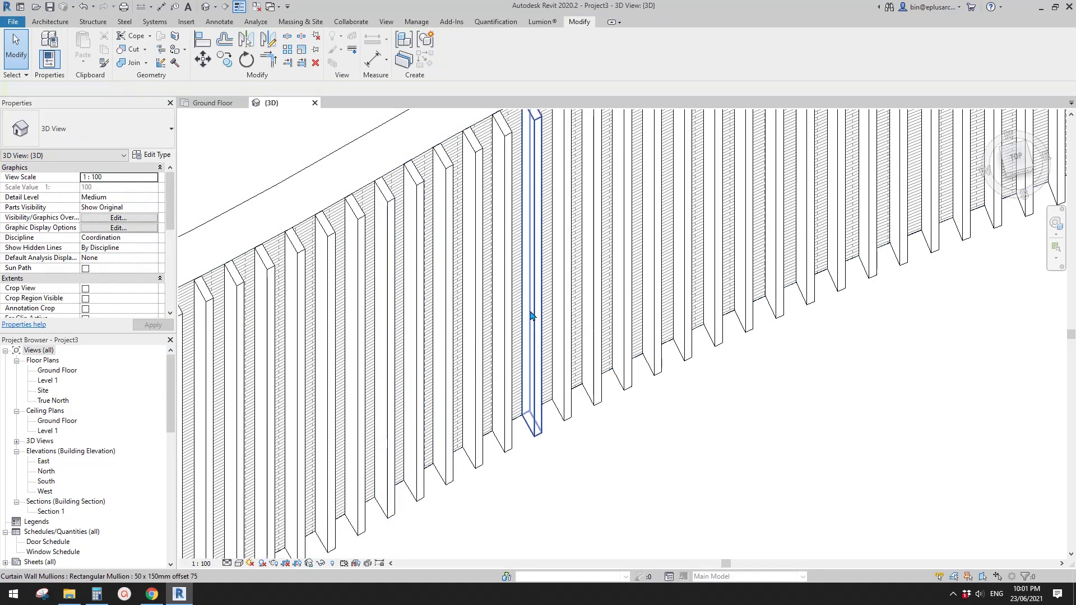
Delete both curved curtain walls, leaving only the brick walls
{"action": "middle_click_drag", "start_coordinate": [526, 315], "coordinate": [521, 376], "text": "shift"}
{"action": "key", "text": "Tab"}
{"action": "left_click", "coordinate": [475, 325]}
{"action": "middle_click_drag", "start_coordinate": [562, 329], "coordinate": [533, 322]}
{"action": "key", "text": "d"}
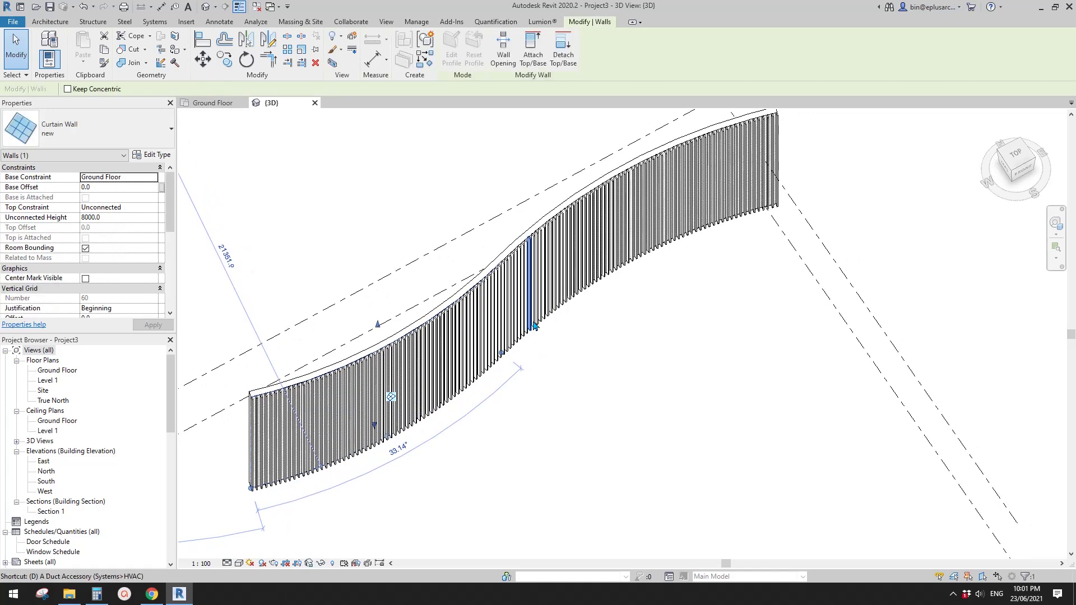
{"action": "key", "text": "Escape"}
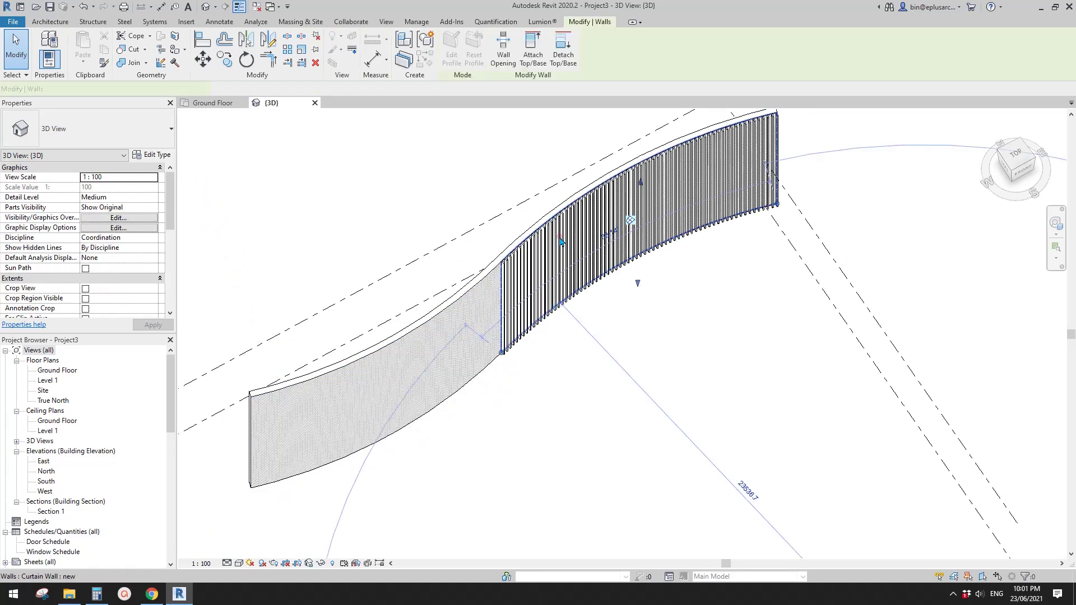
{"action": "scroll", "coordinate": [470, 319], "scroll_direction": "up", "scroll_amount": 1}
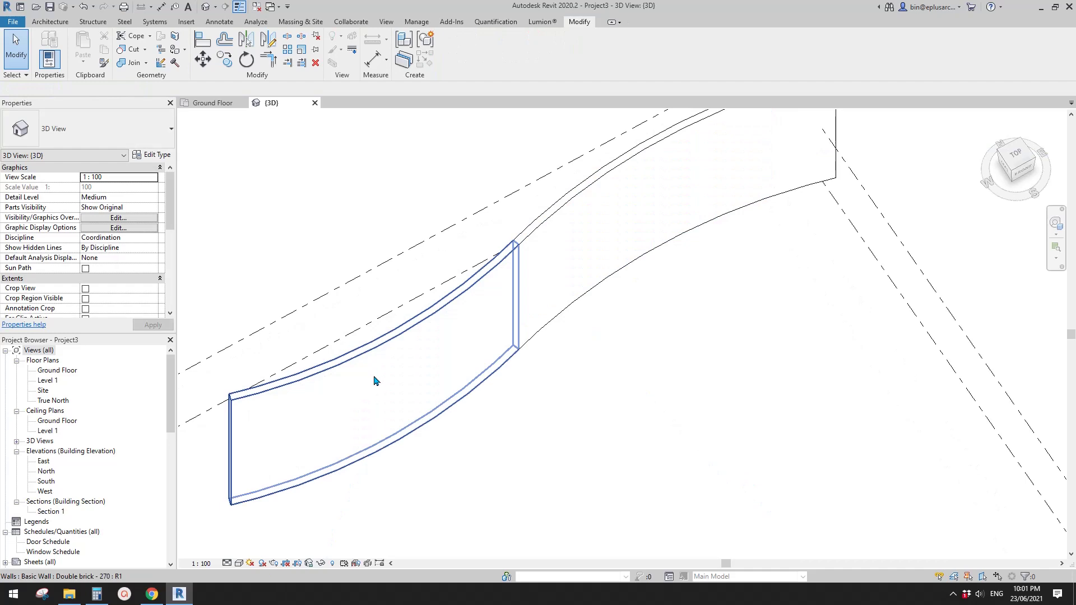
Copy the first curved brick wall and try to paste it from the clipboard in an aligned position
{"action": "left_click", "coordinate": [465, 345]}
{"action": "scroll", "coordinate": [422, 376], "scroll_direction": "down", "scroll_amount": 1}
{"action": "mouse_move", "coordinate": [422, 376]}
{"action": "middle_mouse_down"}
{"action": "mouse_move", "coordinate": [419, 355]}
{"action": "mouse_move", "coordinate": [414, 375]}
{"action": "mouse_move", "coordinate": [433, 367]}
{"action": "middle_mouse_up"}
{"action": "scroll", "coordinate": [409, 372], "scroll_direction": "up", "scroll_amount": 1}
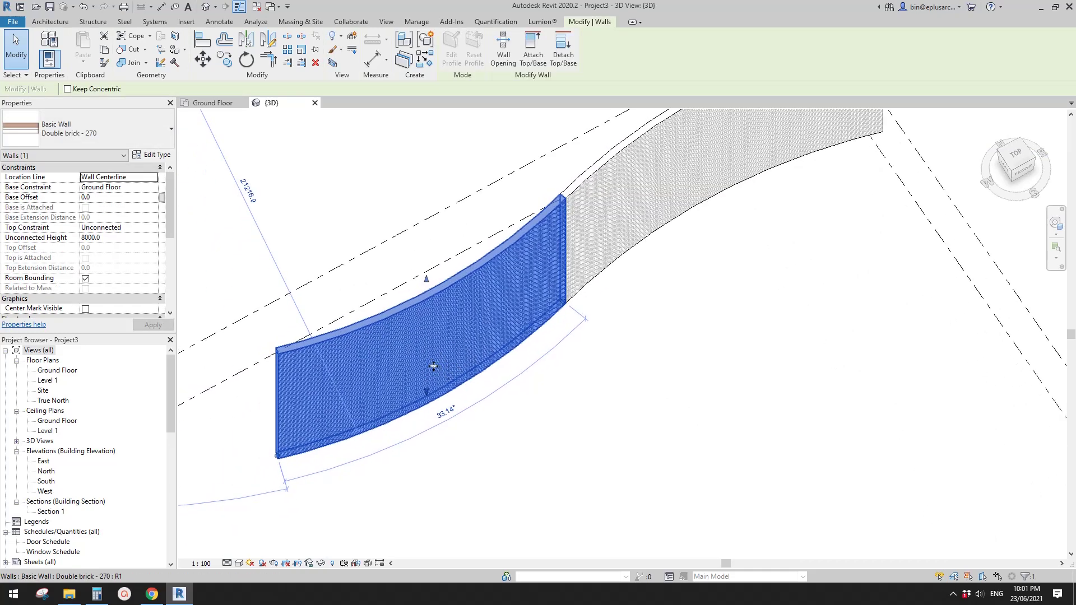
{"action": "key", "text": "ctrl+c"}
{"action": "key", "text": "Escape"}
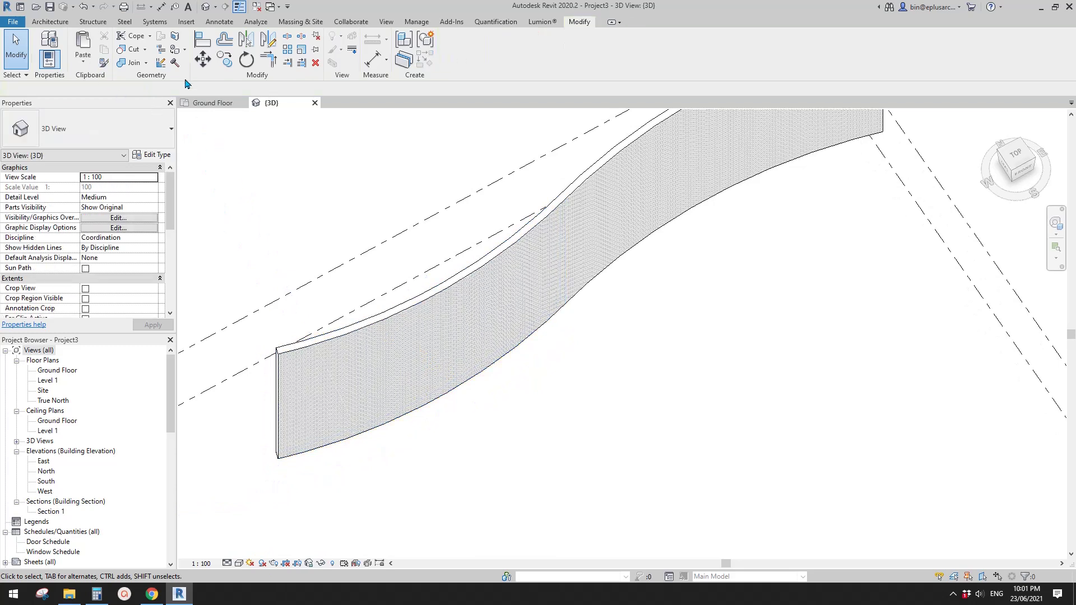
{"action": "left_click", "coordinate": [82, 62]}
{"action": "left_click", "coordinate": [120, 183]}
Set the first brick wall's location line to Finish Face: Exterior and check the position of its end grip
{"action": "scroll", "coordinate": [327, 389], "scroll_direction": "up", "scroll_amount": 3}
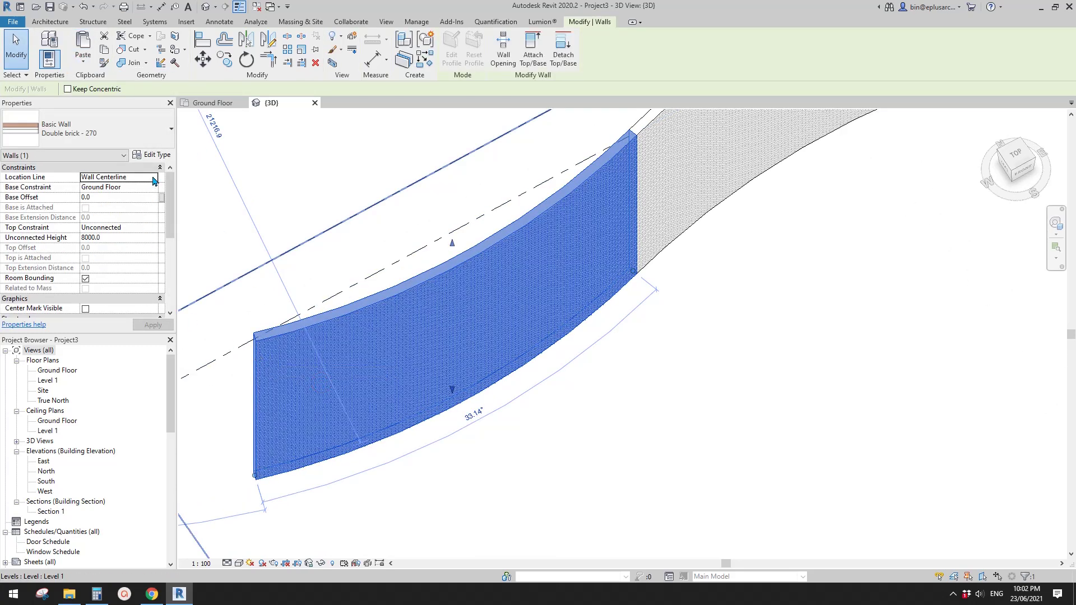
{"action": "left_click", "coordinate": [154, 179]}
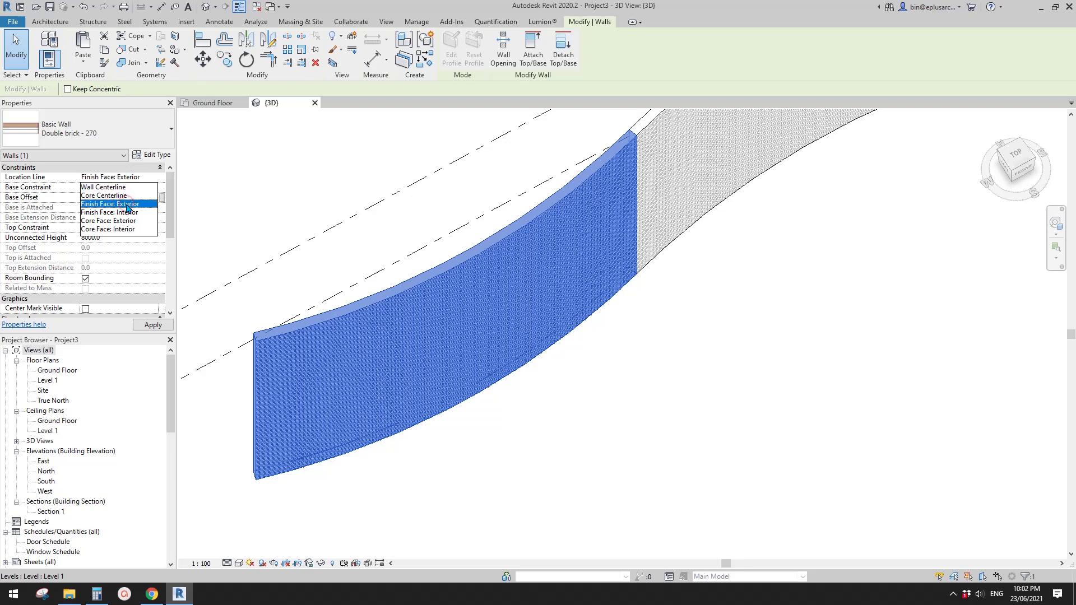
{"action": "left_click", "coordinate": [126, 206]}
{"action": "middle_click_drag", "start_coordinate": [281, 449], "coordinate": [345, 511], "text": "shift"}
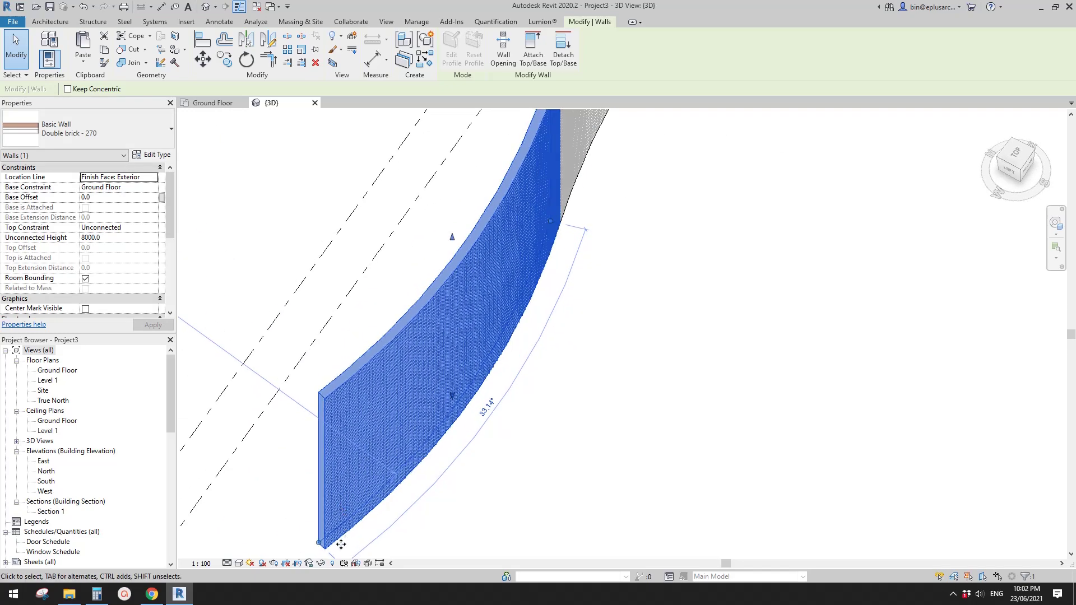
Set the first brick wall's location line to Finish Face: Interior and check its end grip at the base
{"action": "left_click", "coordinate": [153, 178]}
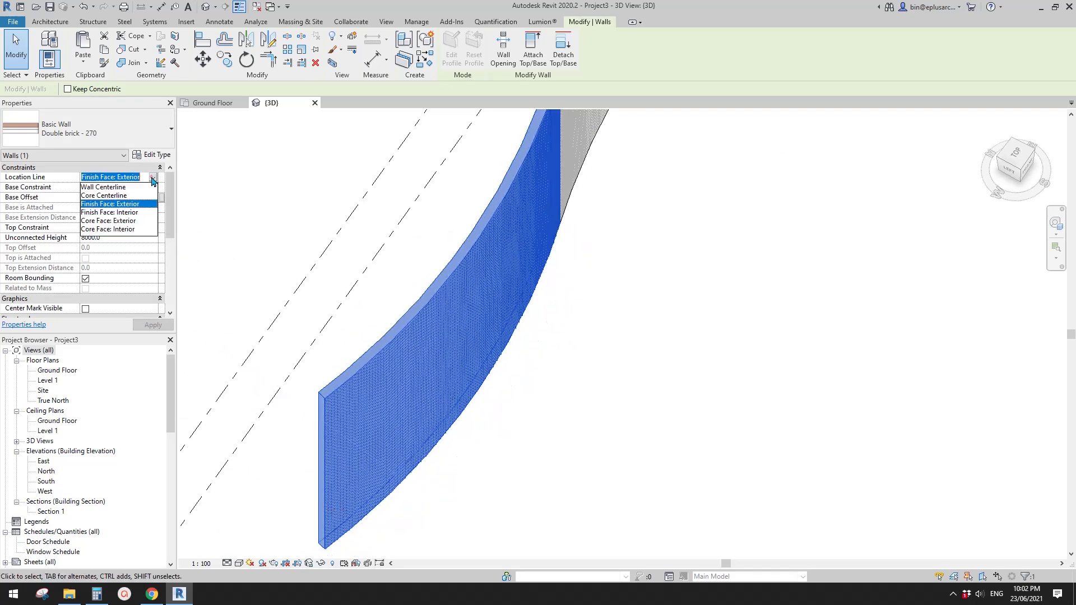
{"action": "left_click", "coordinate": [121, 214]}
{"action": "middle_click_drag", "start_coordinate": [360, 398], "coordinate": [329, 308]}
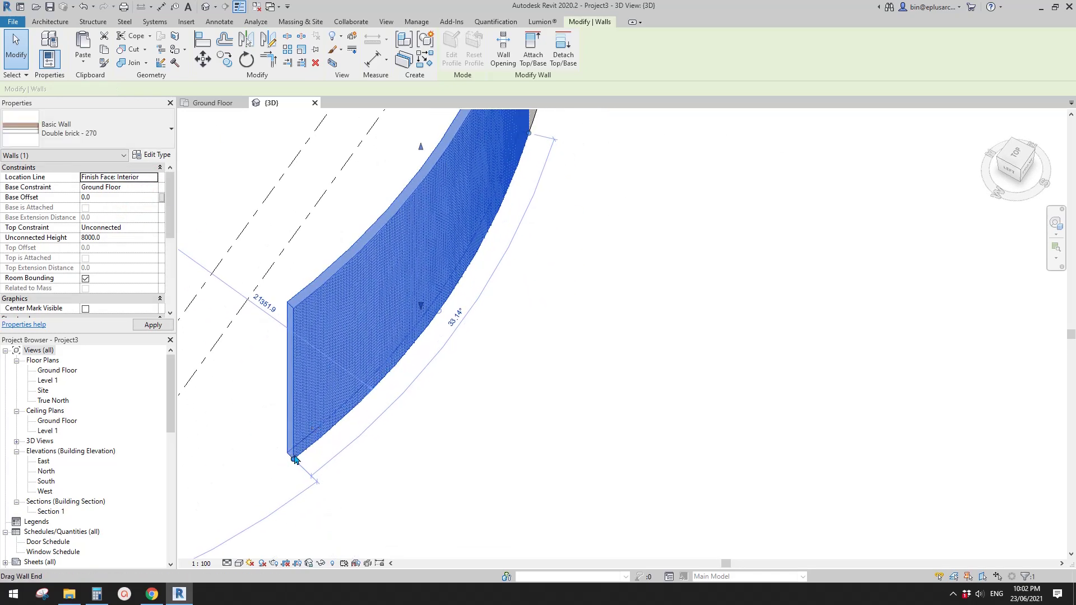
{"action": "middle_click_drag", "start_coordinate": [395, 380], "coordinate": [400, 383]}
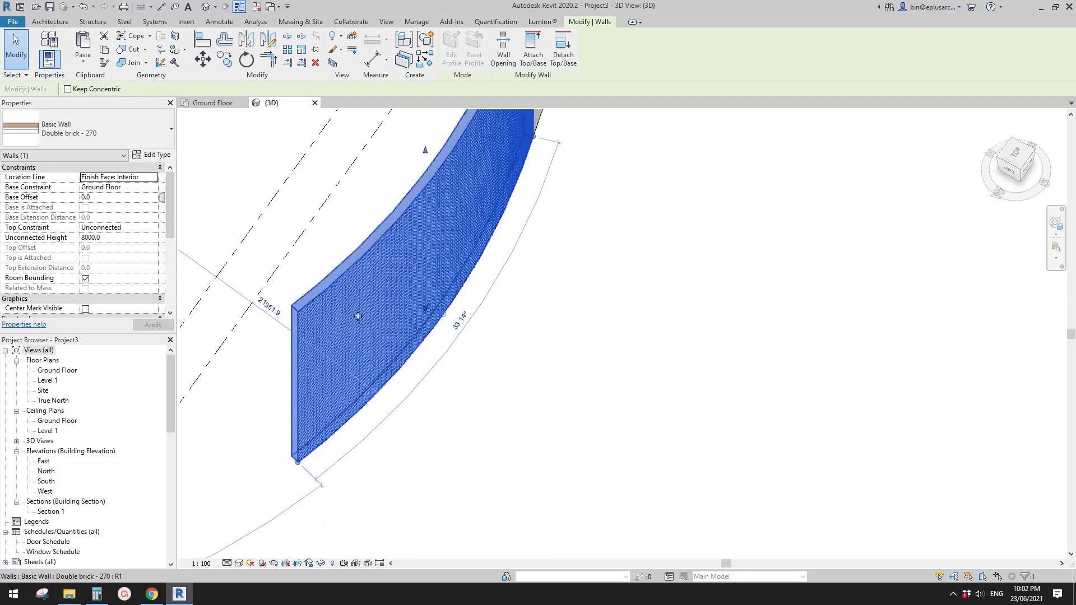
Paste a copy of the first brick wall aligned to the same place and change the copy to the curtain wall type new
{"action": "left_click", "coordinate": [83, 62]}
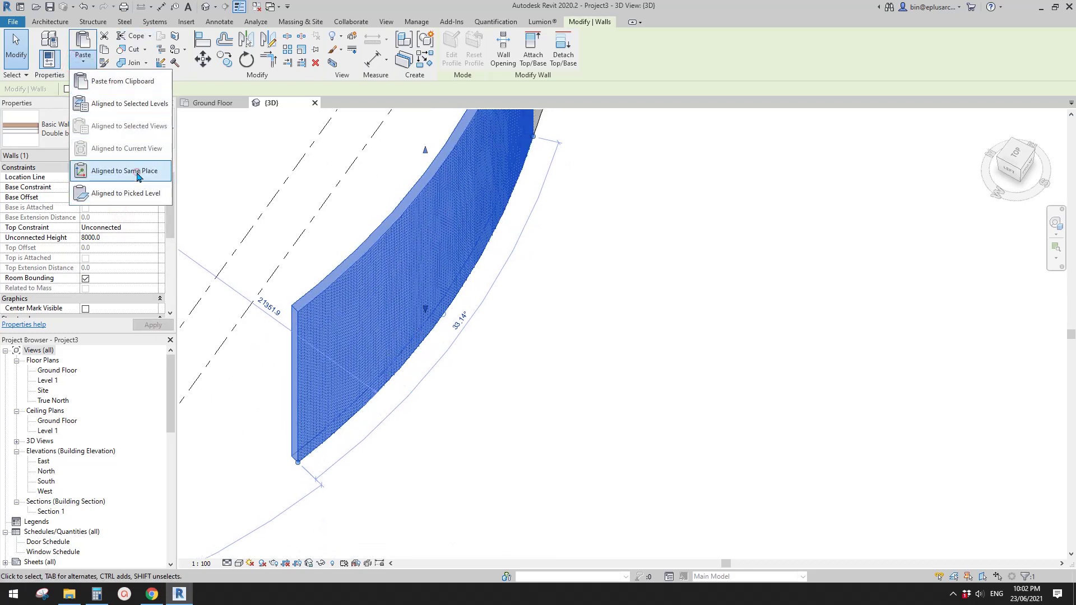
{"action": "left_click", "coordinate": [138, 176]}
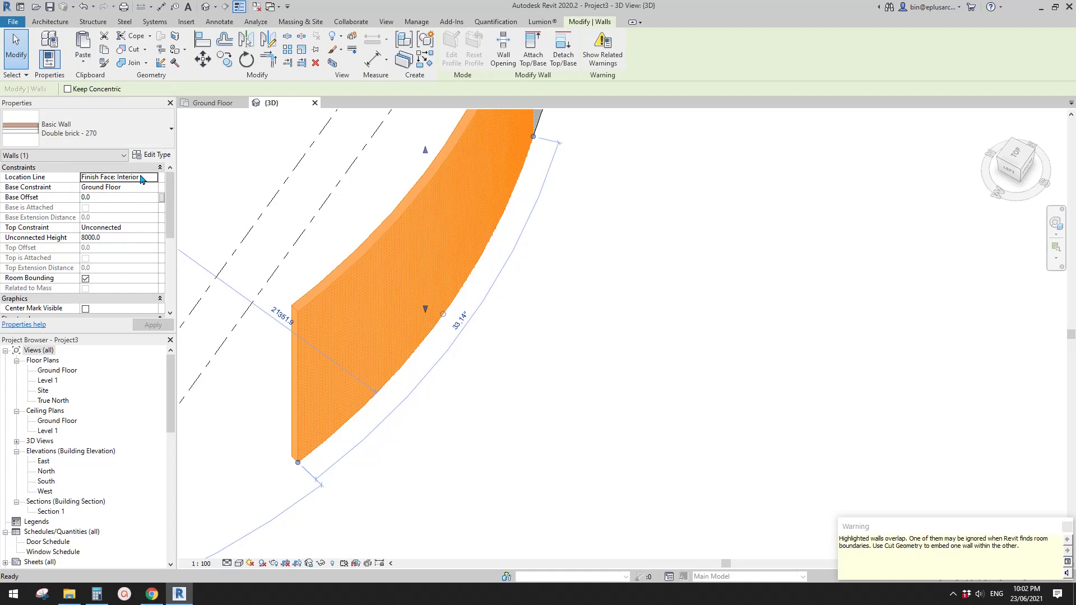
{"action": "left_click", "coordinate": [135, 141]}
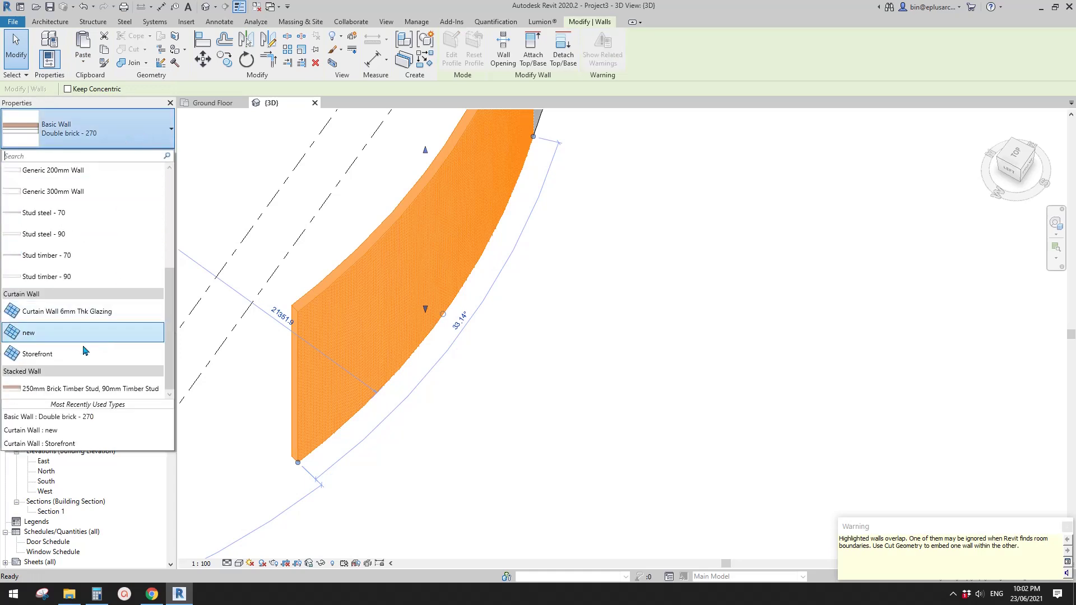
{"action": "left_click", "coordinate": [54, 332]}
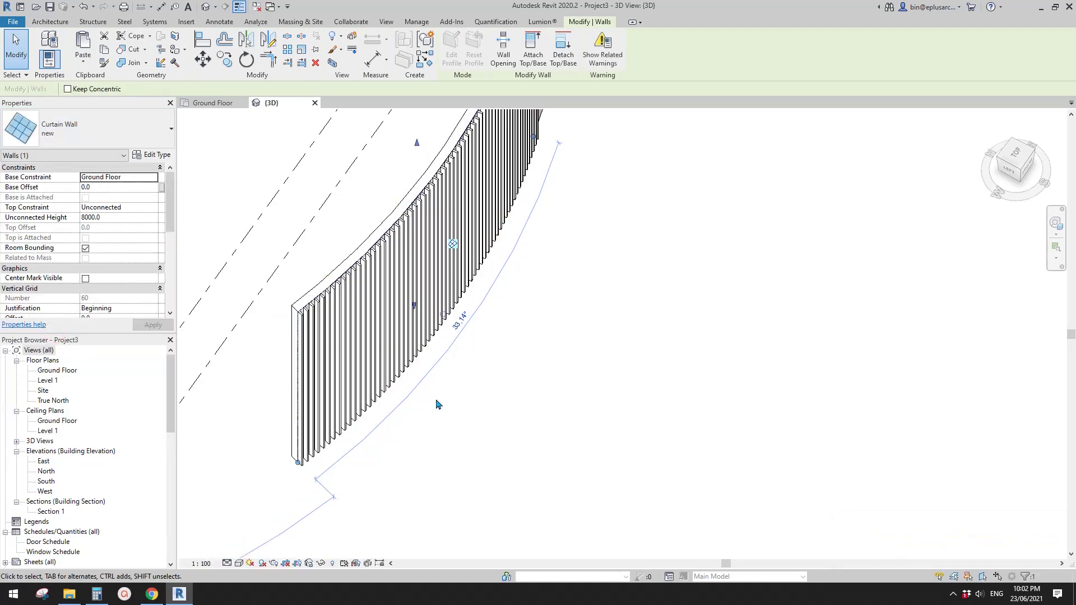
Set the second curved brick wall's location line to Finish Face: Interior
{"action": "middle_click_drag", "start_coordinate": [464, 410], "coordinate": [456, 351], "text": "shift"}
{"action": "left_click", "coordinate": [490, 308]}
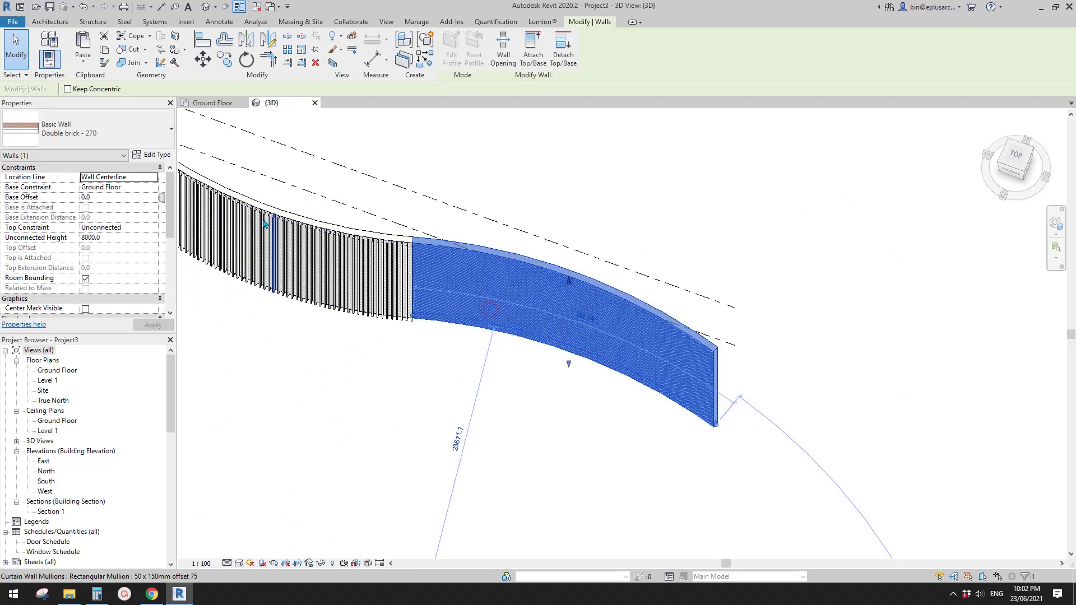
{"action": "left_click", "coordinate": [154, 179]}
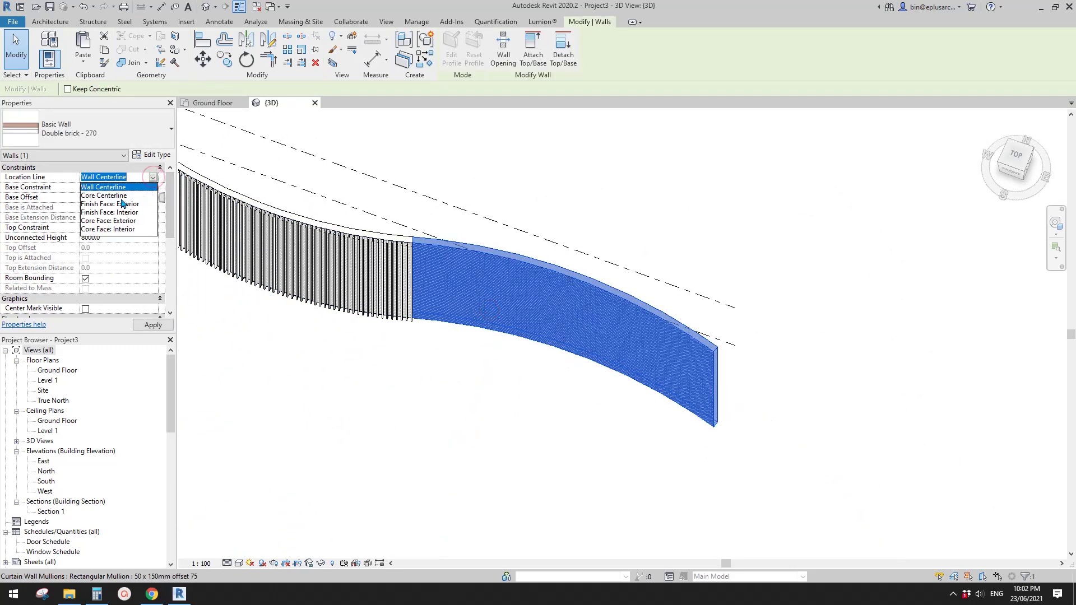
{"action": "left_click", "coordinate": [118, 212]}
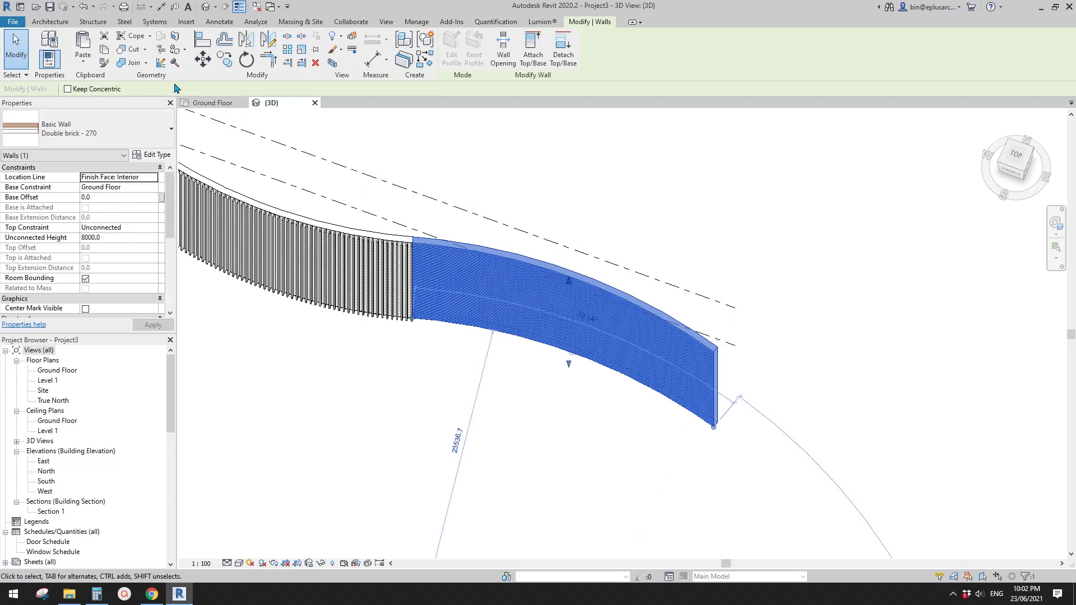
Paste a copy of the second curved brick wall aligned to the same place and change the copy to curtain wall type new
{"action": "left_click", "coordinate": [83, 61]}
{"action": "left_click", "coordinate": [112, 171]}
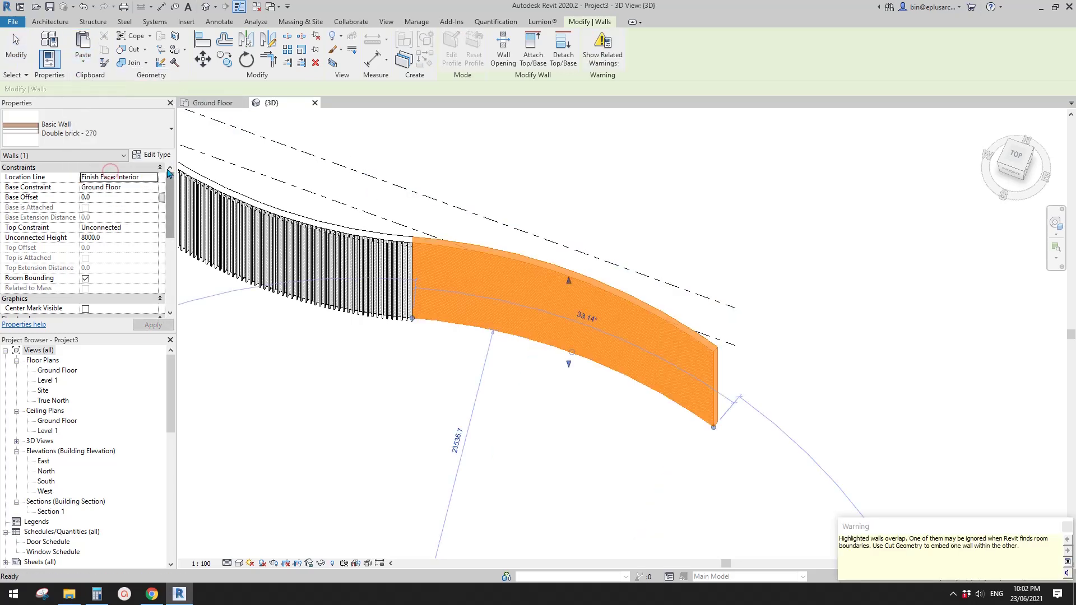
{"action": "left_click", "coordinate": [84, 129]}
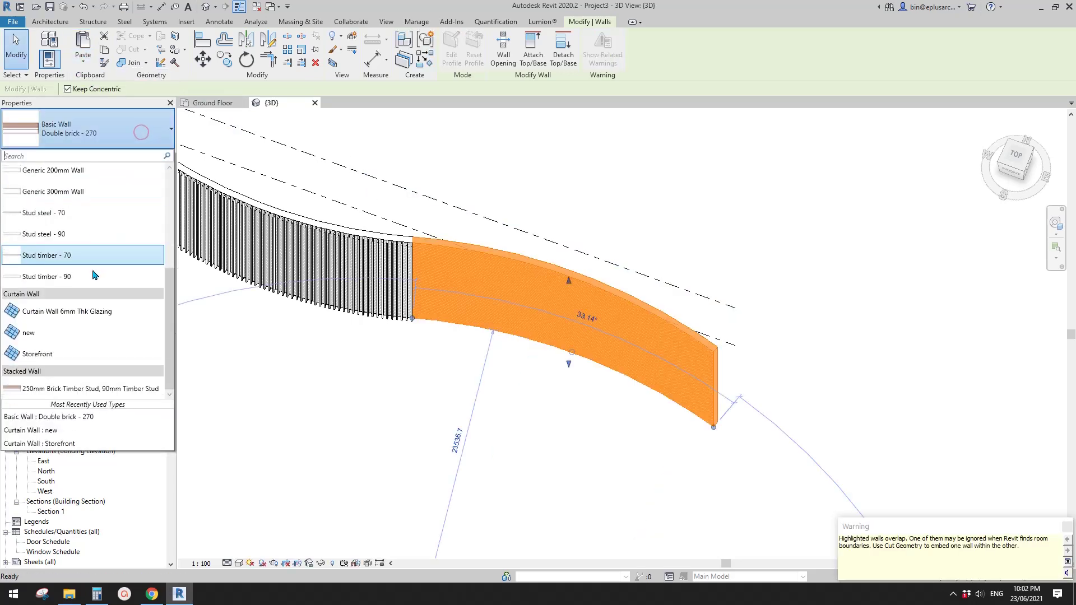
{"action": "left_click", "coordinate": [34, 334]}
{"action": "left_click", "coordinate": [743, 250]}
{"action": "middle_click_drag", "start_coordinate": [743, 250], "coordinate": [719, 315], "text": "shift"}
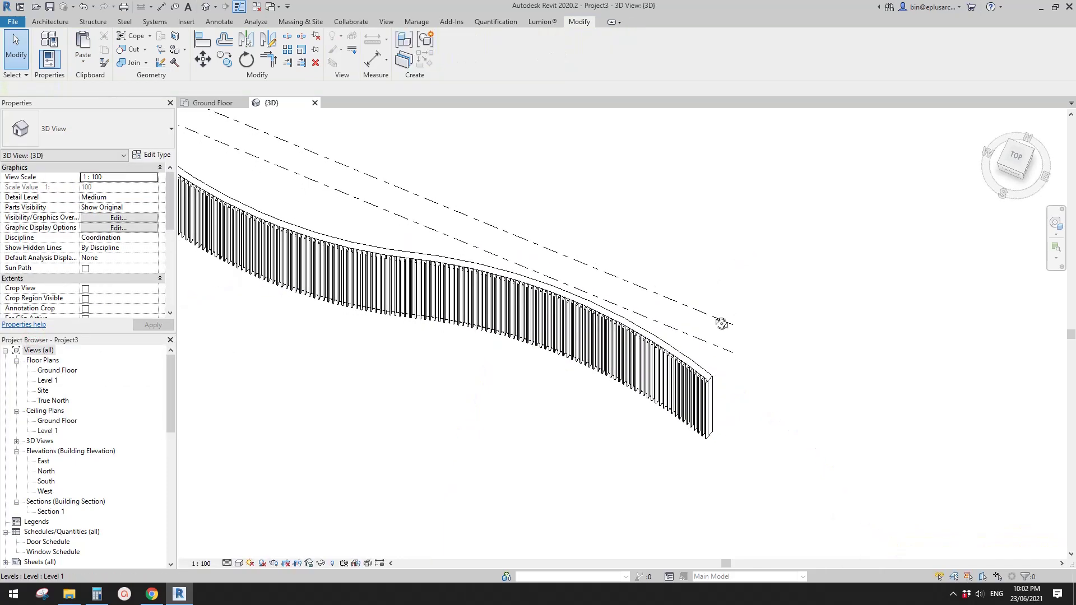
Delete both batten curtain walls so that only the two curved brick walls remain
{"action": "key", "text": "Tab"}
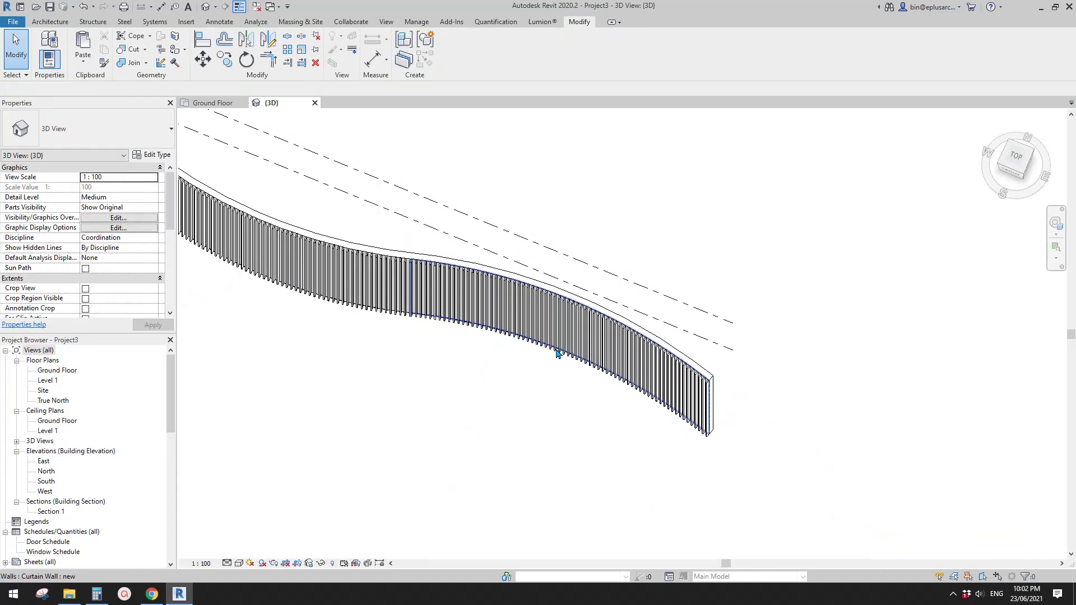
{"action": "left_click", "coordinate": [558, 350]}
{"action": "key", "text": "Delete"}
{"action": "left_click", "coordinate": [389, 309]}
{"action": "key", "text": "Delete"}
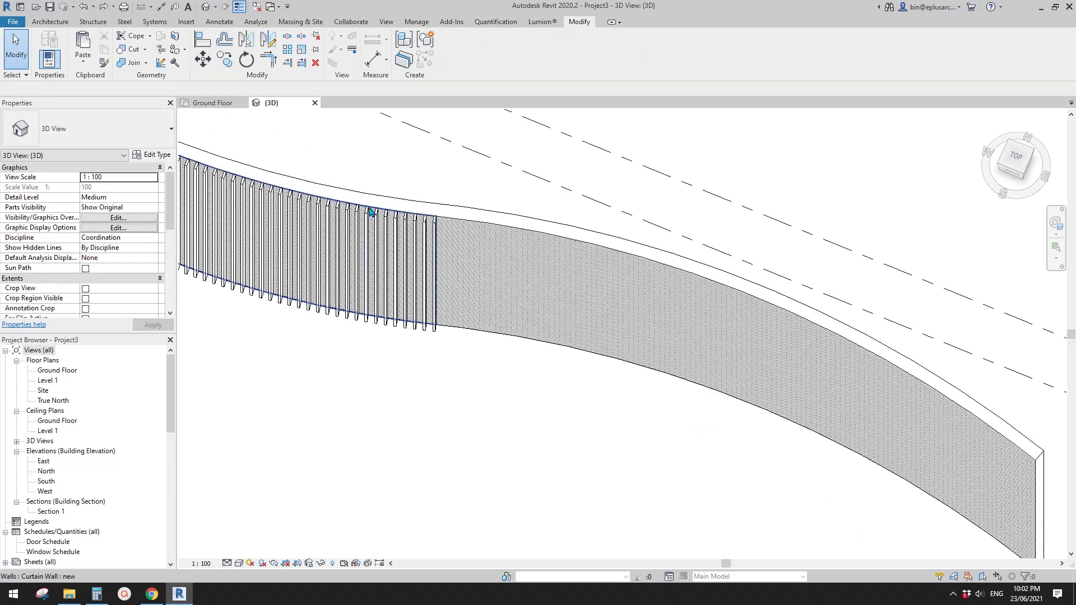
{"action": "left_click", "coordinate": [368, 206]}
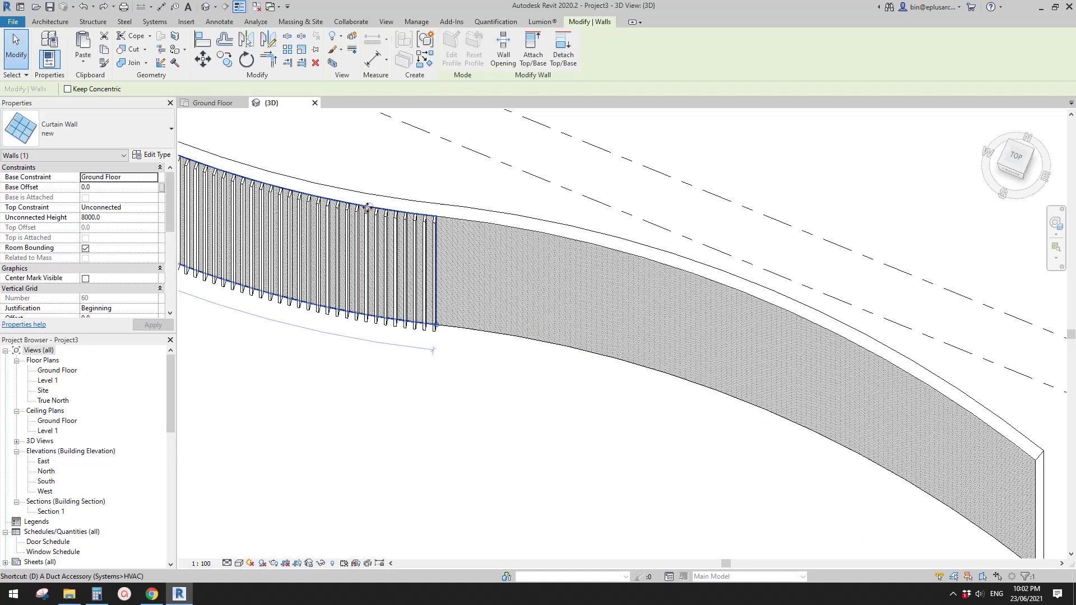
{"action": "key", "text": "e"}
Try to create a curtain system by face on the curved faces of the two brick walls
{"action": "scroll", "coordinate": [371, 216], "scroll_direction": "down", "scroll_amount": 2}
{"action": "middle_click_drag", "start_coordinate": [374, 239], "coordinate": [487, 228], "text": "shift"}
{"action": "scroll", "coordinate": [507, 360], "scroll_direction": "down", "scroll_amount": 1}
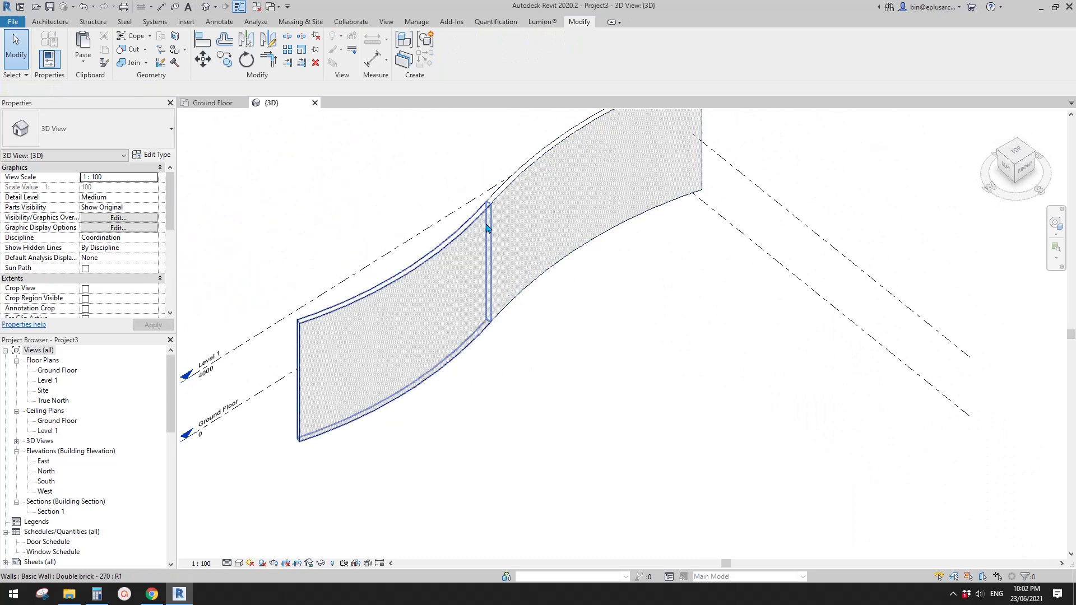
{"action": "scroll", "coordinate": [474, 250], "scroll_direction": "up", "scroll_amount": 2}
{"action": "middle_click_drag", "start_coordinate": [461, 264], "coordinate": [488, 291], "text": "shift"}
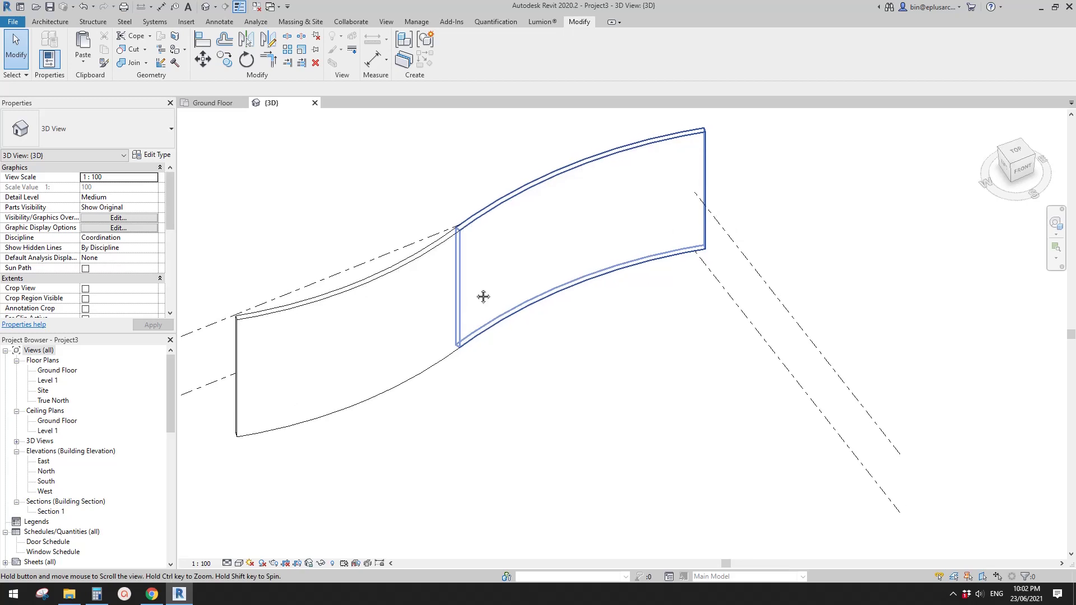
{"action": "left_click", "coordinate": [50, 21]}
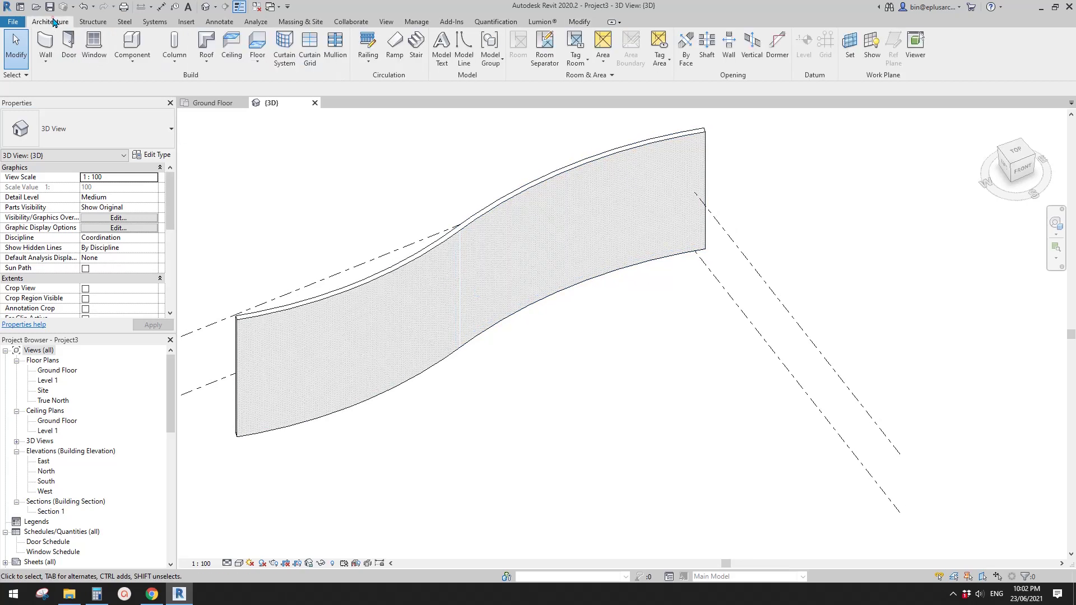
{"action": "middle_click_drag", "start_coordinate": [499, 279], "coordinate": [368, 240], "text": "shift"}
{"action": "left_click", "coordinate": [287, 51]}
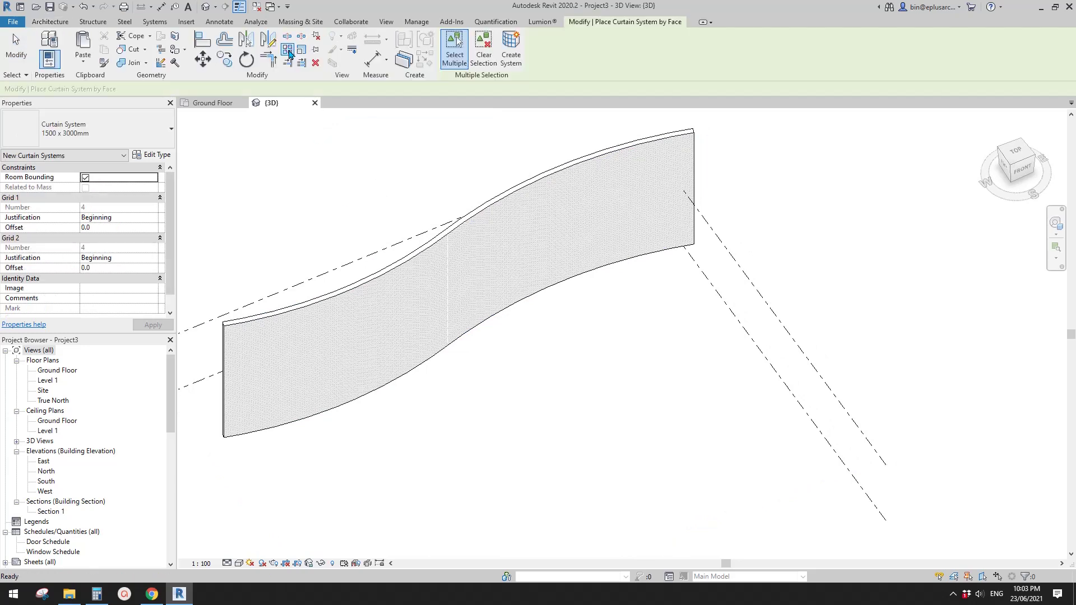
{"action": "middle_click_drag", "start_coordinate": [442, 306], "coordinate": [430, 313]}
{"action": "left_click", "coordinate": [566, 263]}
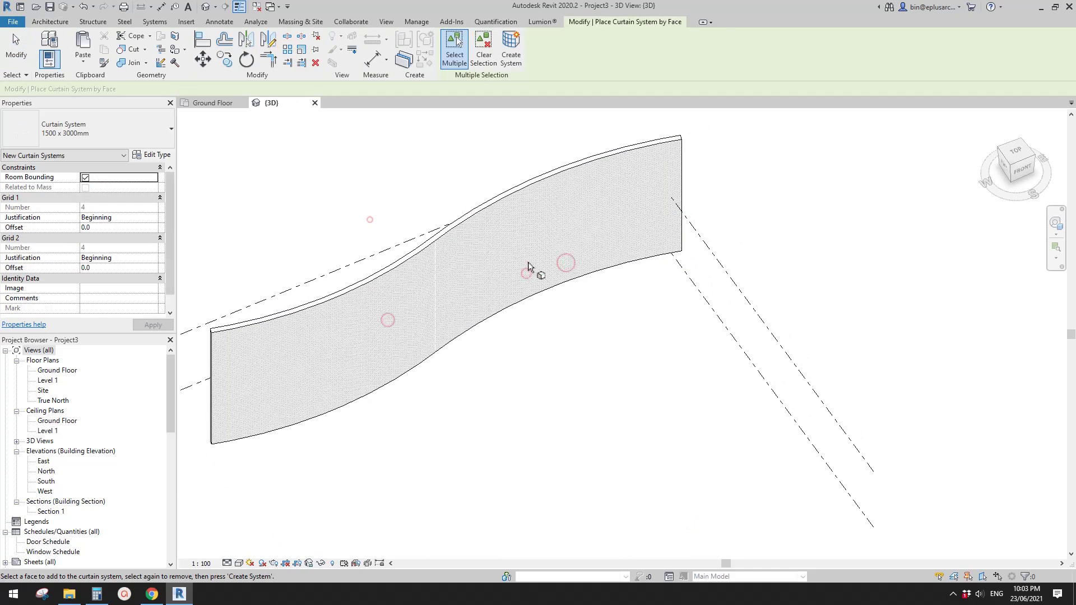
{"action": "left_click", "coordinate": [306, 377]}
{"action": "left_click", "coordinate": [511, 300]}
{"action": "left_click", "coordinate": [376, 357]}
{"action": "left_click", "coordinate": [497, 288]}
{"action": "left_click", "coordinate": [405, 317]}
{"action": "left_click", "coordinate": [509, 277]}
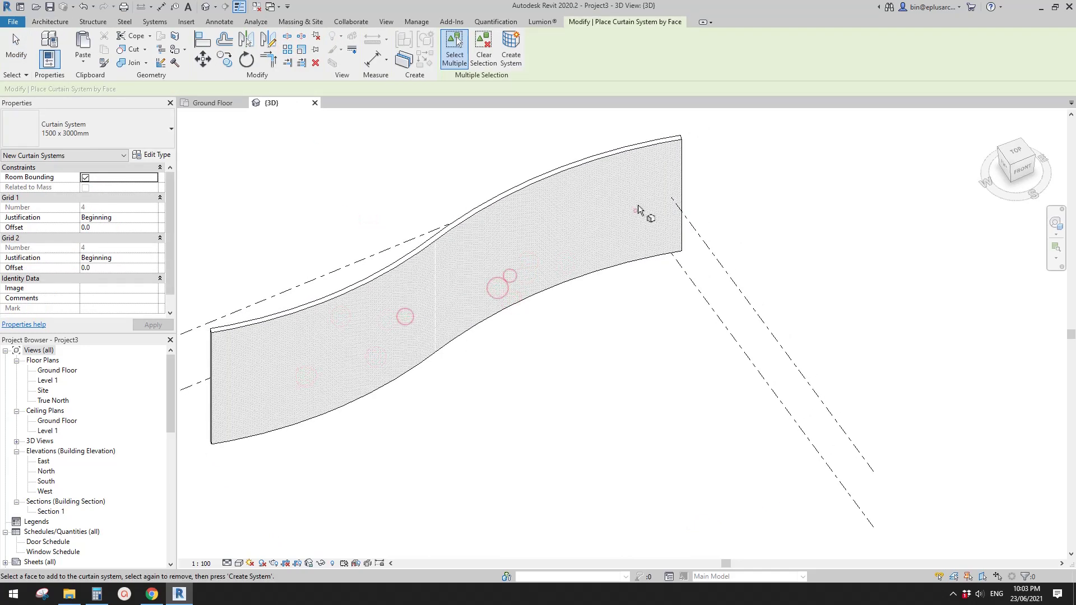
{"action": "key", "text": "Escape"}
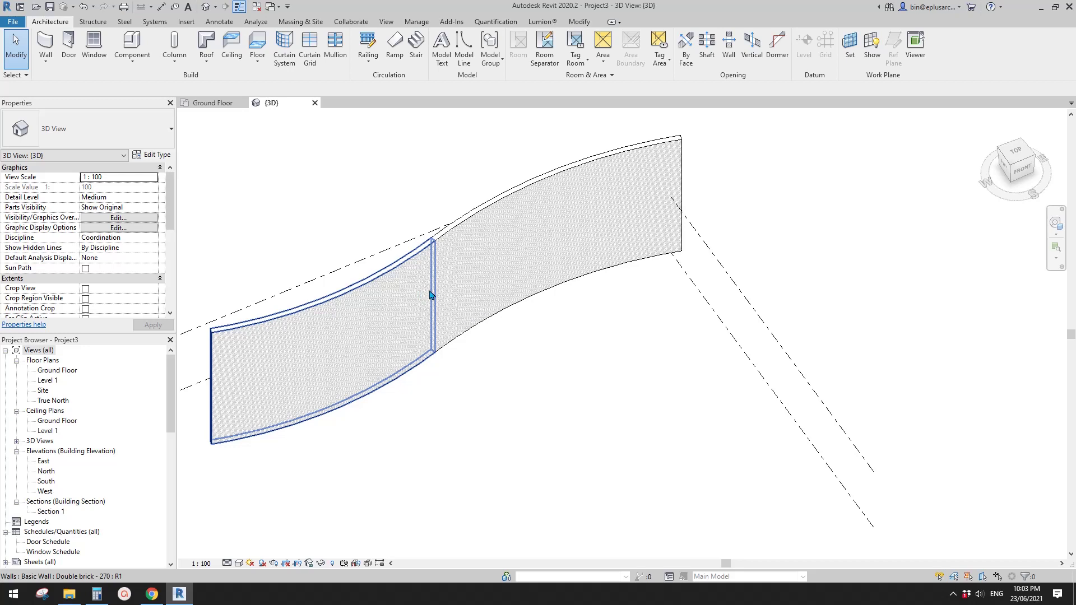
Start an in-place model component in the Generic Models category
{"action": "left_click", "coordinate": [133, 59]}
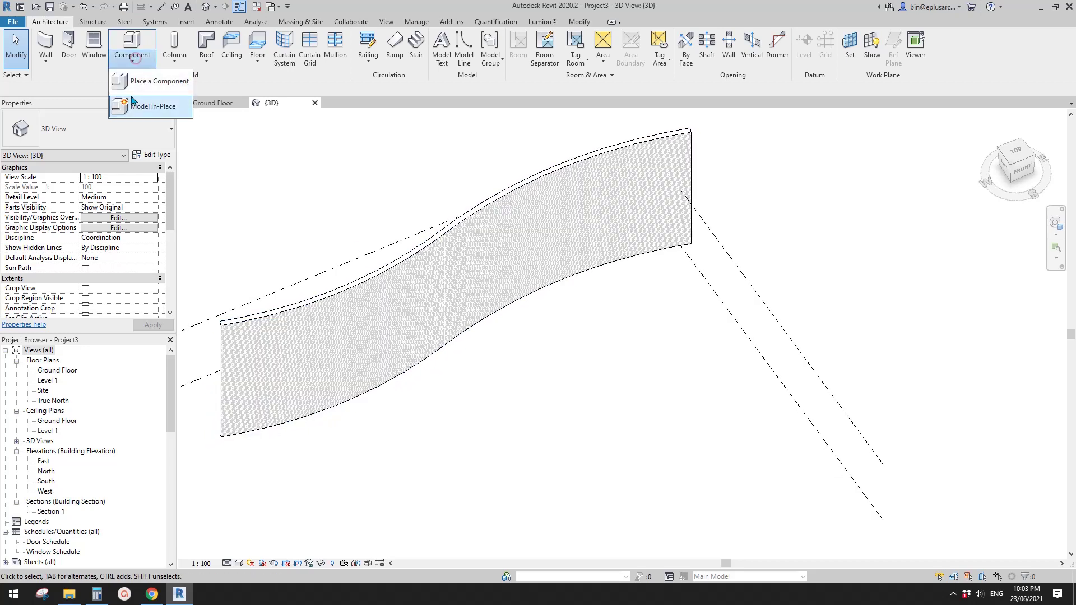
{"action": "left_click", "coordinate": [149, 106]}
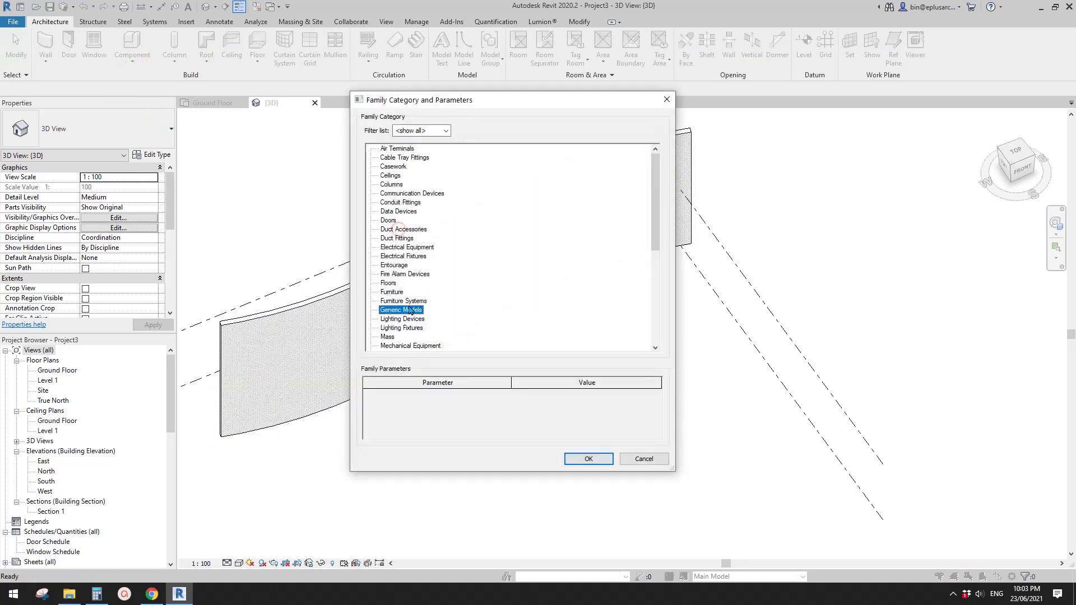
{"action": "left_click", "coordinate": [478, 309]}
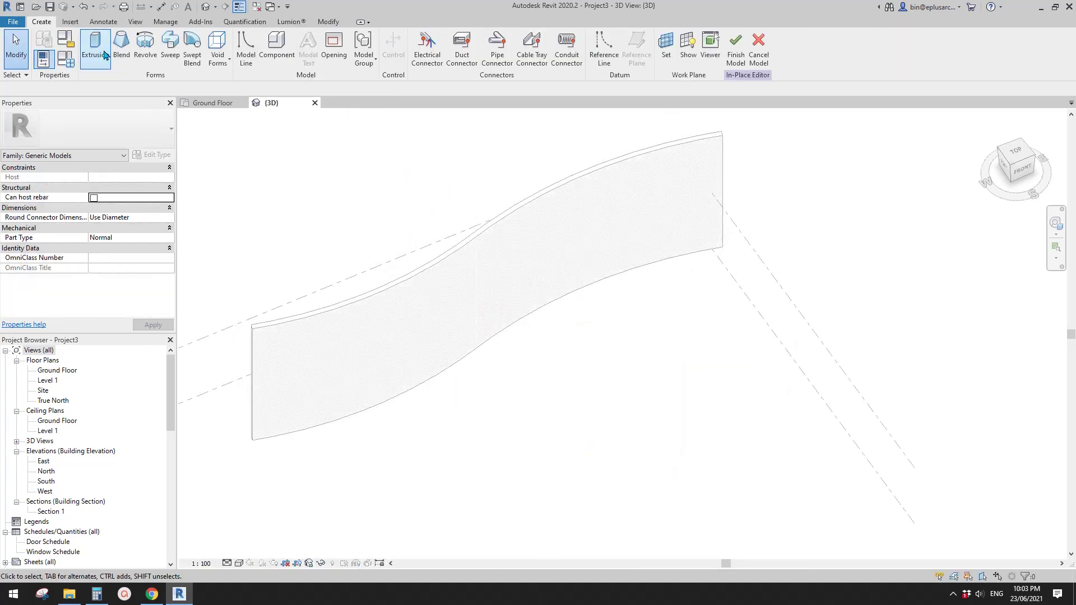
Sketch the closed profile of an extrusion by picking the base outlines of both curved brick walls
{"action": "left_click", "coordinate": [96, 50]}
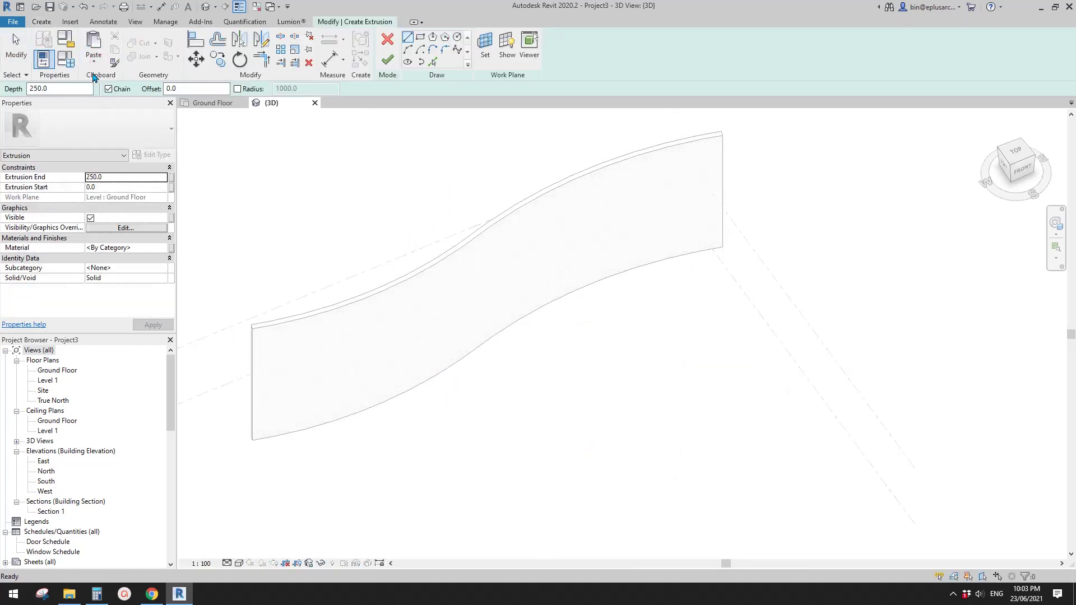
{"action": "left_click", "coordinate": [432, 61]}
{"action": "left_click", "coordinate": [429, 371]}
{"action": "left_click", "coordinate": [252, 341]}
{"action": "left_click", "coordinate": [676, 141]}
{"action": "left_click", "coordinate": [453, 247]}
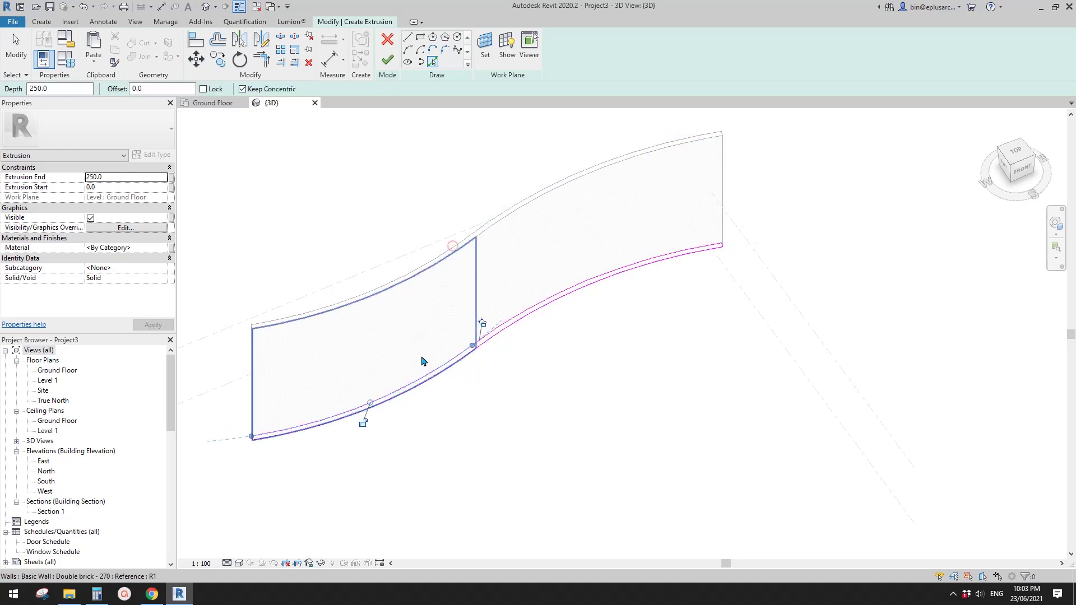
{"action": "key", "text": "Escape"}
{"action": "key", "text": "Escape"}
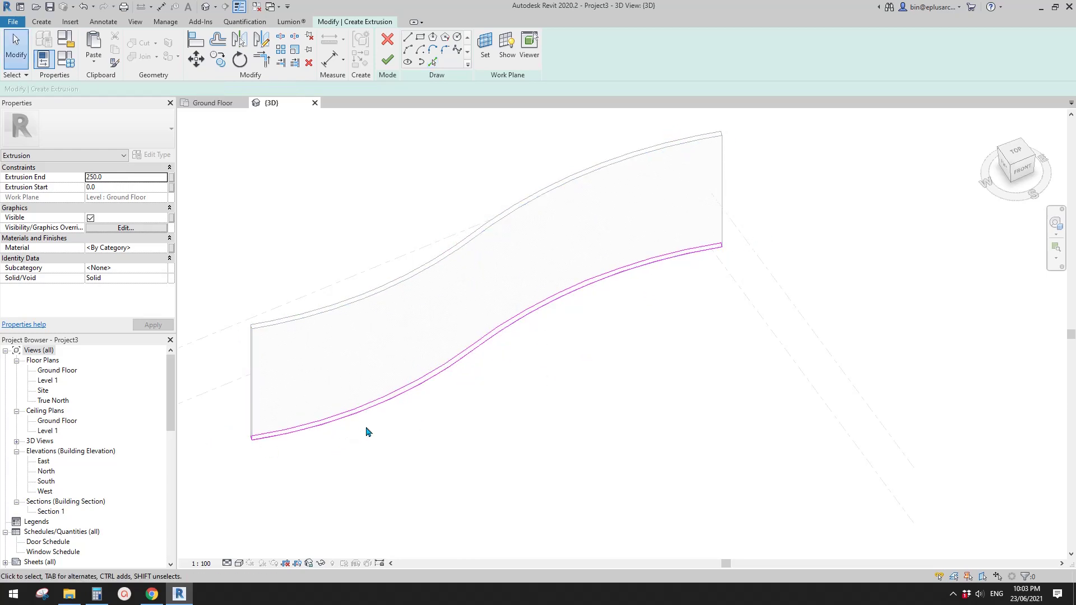
{"action": "scroll", "coordinate": [417, 351], "scroll_direction": "up", "scroll_amount": 2}
{"action": "scroll", "coordinate": [695, 272], "scroll_direction": "down", "scroll_amount": 2}
{"action": "middle_click_drag", "start_coordinate": [671, 280], "coordinate": [675, 278]}
Complete the extrusion sketch, stretch the extrusion to the top of the walls at 8000 mm, and finish the in-place model
{"action": "left_click", "coordinate": [387, 60]}
{"action": "left_click_drag", "start_coordinate": [549, 246], "coordinate": [549, 211]}
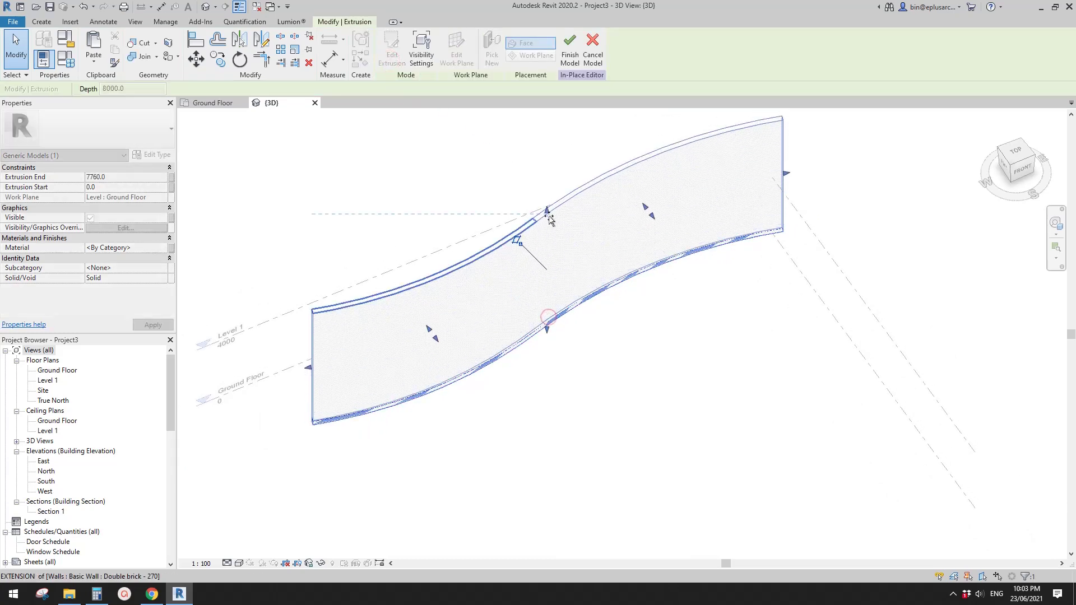
{"action": "scroll", "coordinate": [611, 124], "scroll_direction": "up", "scroll_amount": 2}
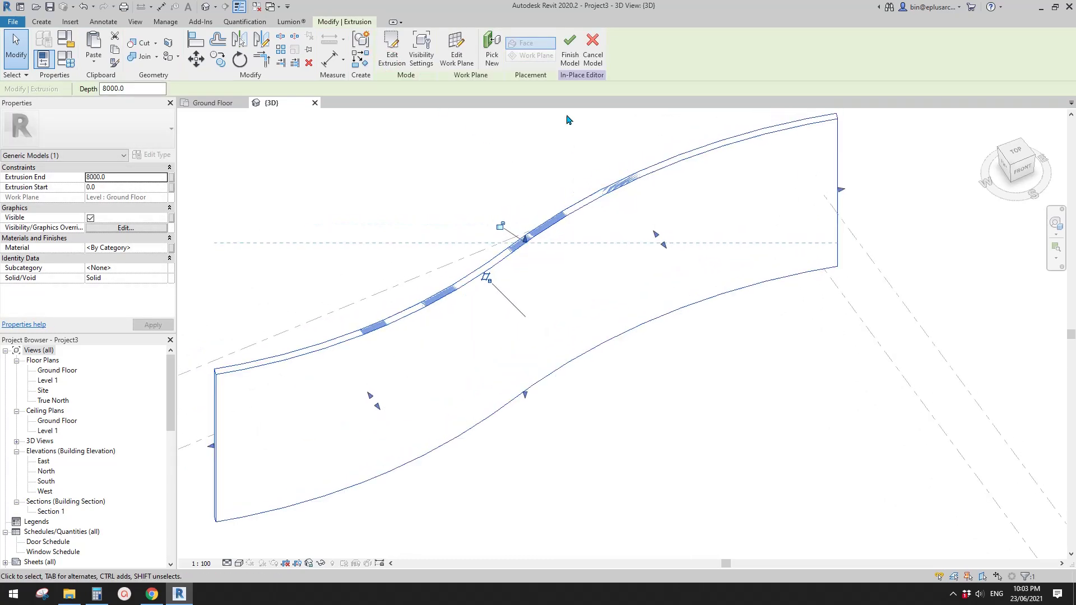
{"action": "left_click", "coordinate": [567, 54]}
{"action": "scroll", "coordinate": [685, 260], "scroll_direction": "down", "scroll_amount": 1}
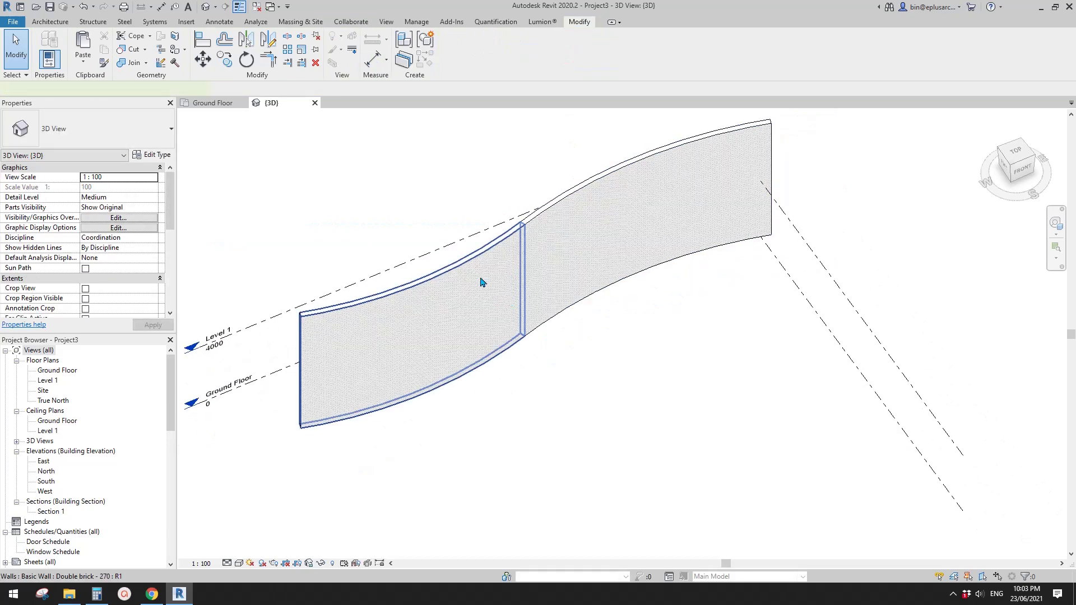
Temporarily hide the two curved brick walls, leaving the in-place generic model in view
{"action": "left_click", "coordinate": [482, 281]}
{"action": "key", "text": "h"}
{"action": "key", "text": "h"}
{"action": "left_click", "coordinate": [590, 240]}
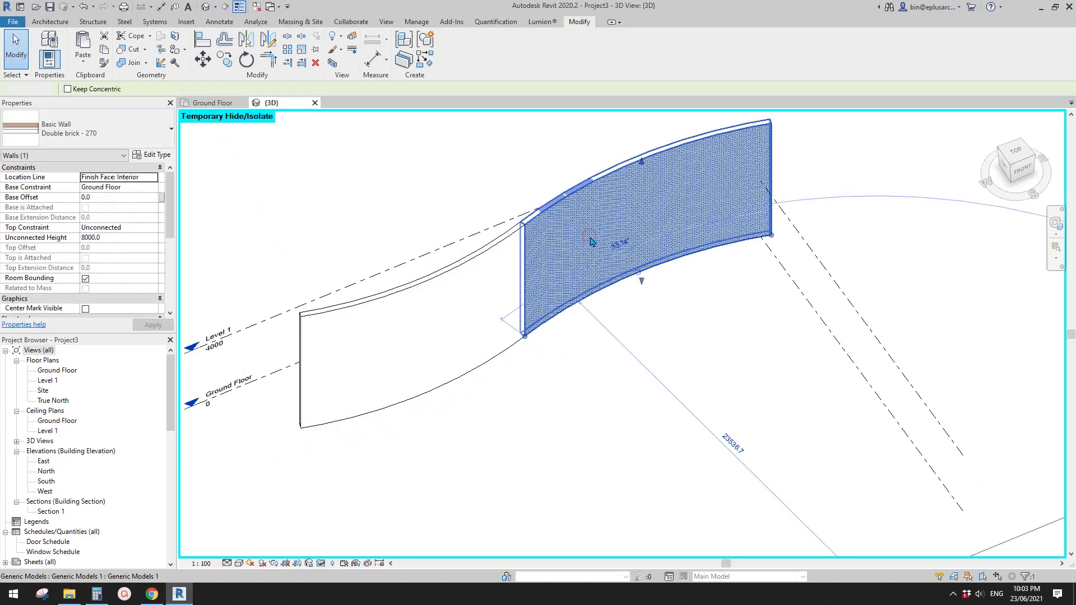
{"action": "key", "text": "h"}
{"action": "key", "text": "h"}
{"action": "left_click", "coordinate": [522, 288]}
{"action": "middle_click_drag", "start_coordinate": [570, 376], "coordinate": [563, 271], "text": "shift"}
{"action": "key", "text": "Escape"}
{"action": "middle_click_drag", "start_coordinate": [408, 335], "coordinate": [485, 321], "text": "shift"}
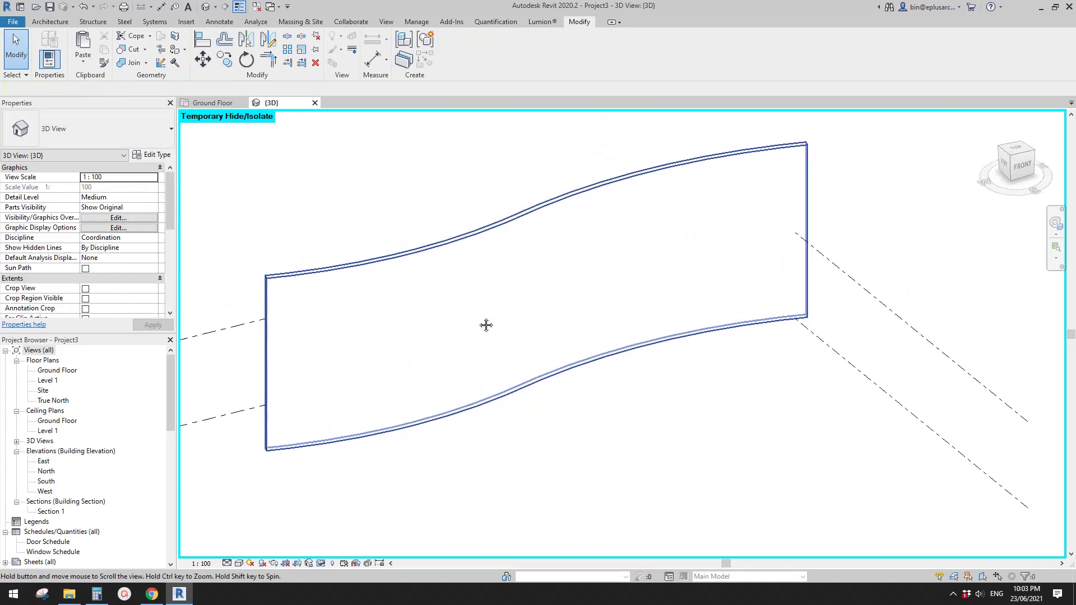
Start a curtain system by face and open the type properties of the 1500 x 3000mm type
{"action": "left_click", "coordinate": [50, 22]}
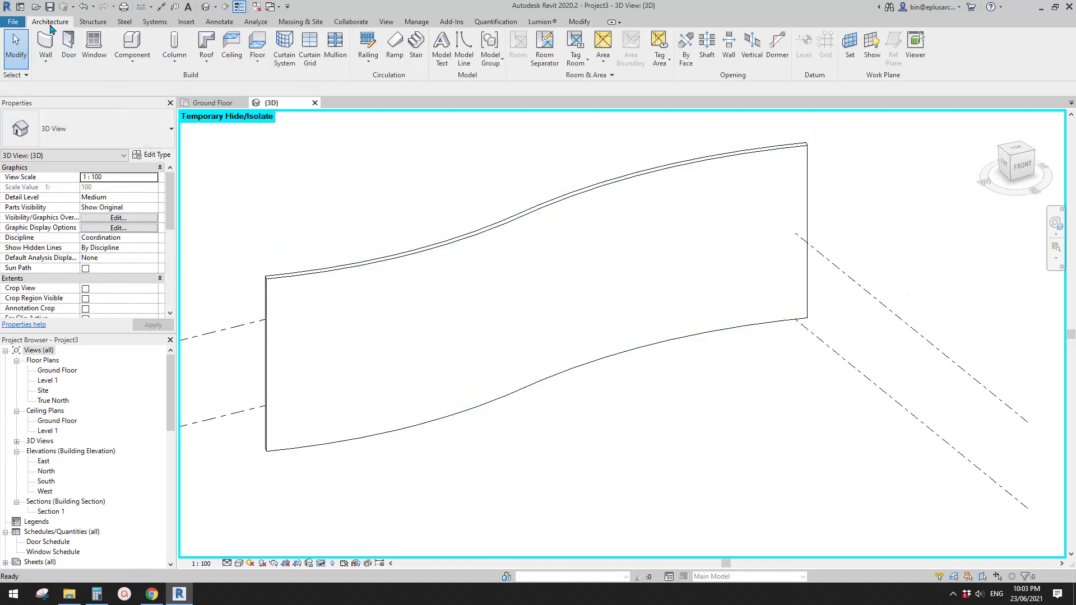
{"action": "left_click", "coordinate": [284, 50]}
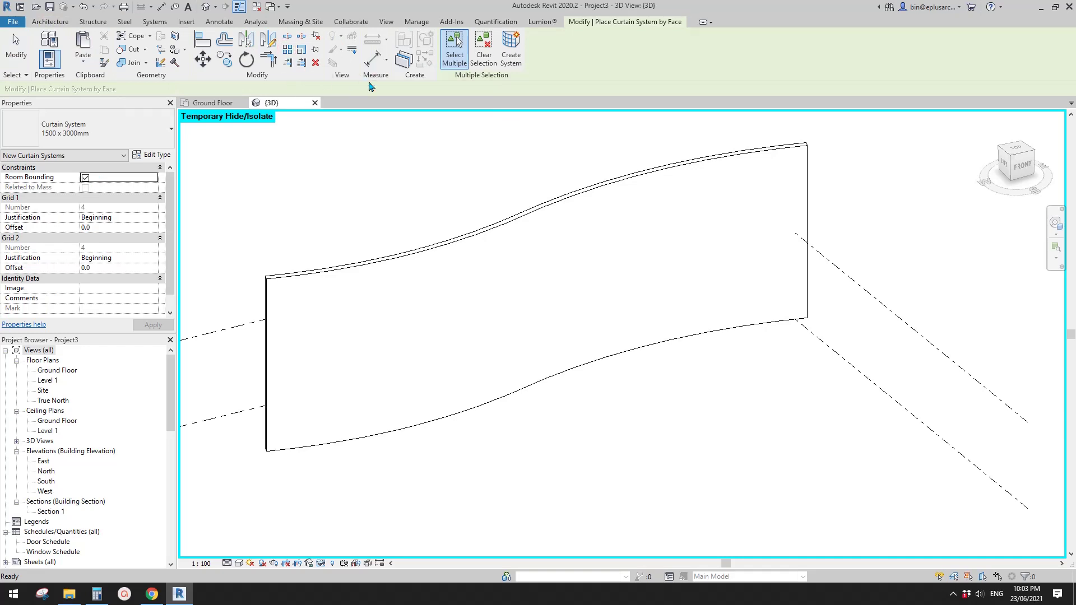
{"action": "middle_click_drag", "start_coordinate": [385, 201], "coordinate": [403, 192]}
{"action": "left_click_drag", "start_coordinate": [170, 197], "coordinate": [169, 203]}
{"action": "left_click", "coordinate": [158, 159]}
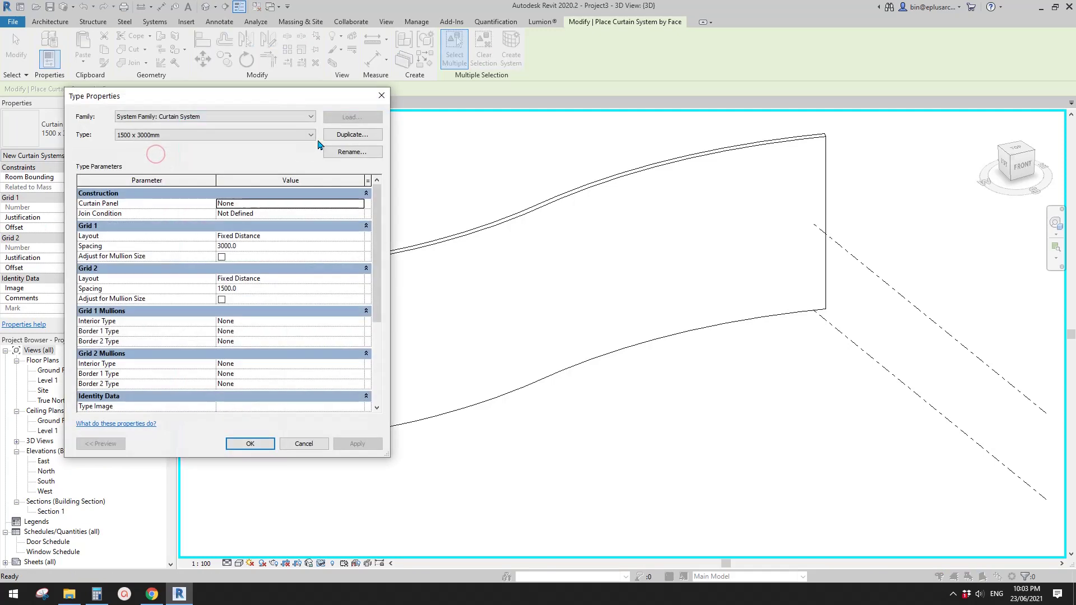
{"action": "left_click_drag", "start_coordinate": [259, 99], "coordinate": [294, 97]}
{"action": "scroll", "coordinate": [478, 245], "scroll_direction": "down", "scroll_amount": 3}
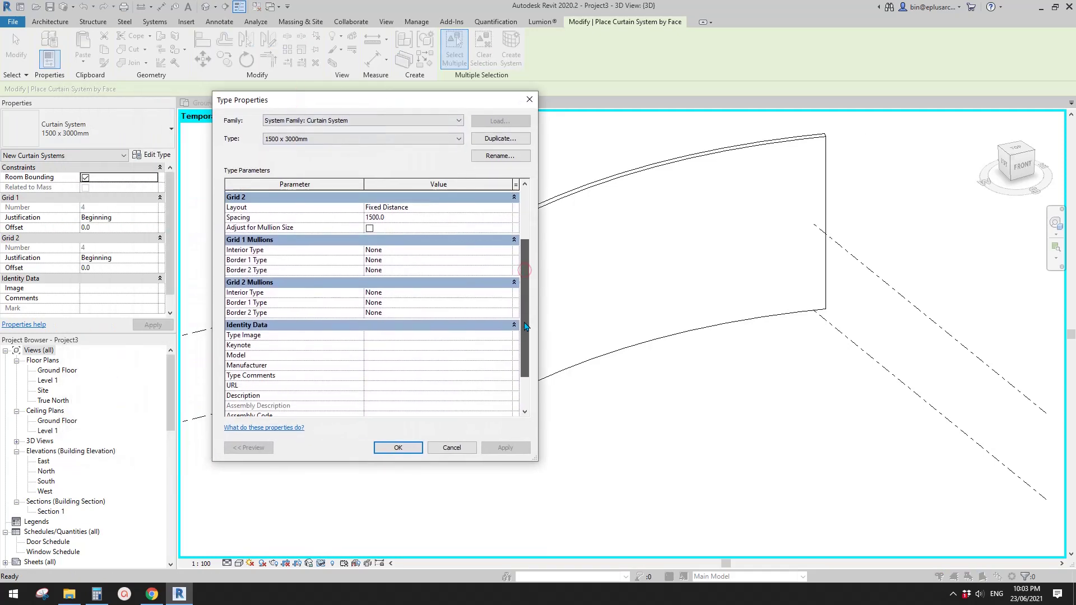
{"action": "scroll", "coordinate": [343, 340], "scroll_direction": "up", "scroll_amount": 1}
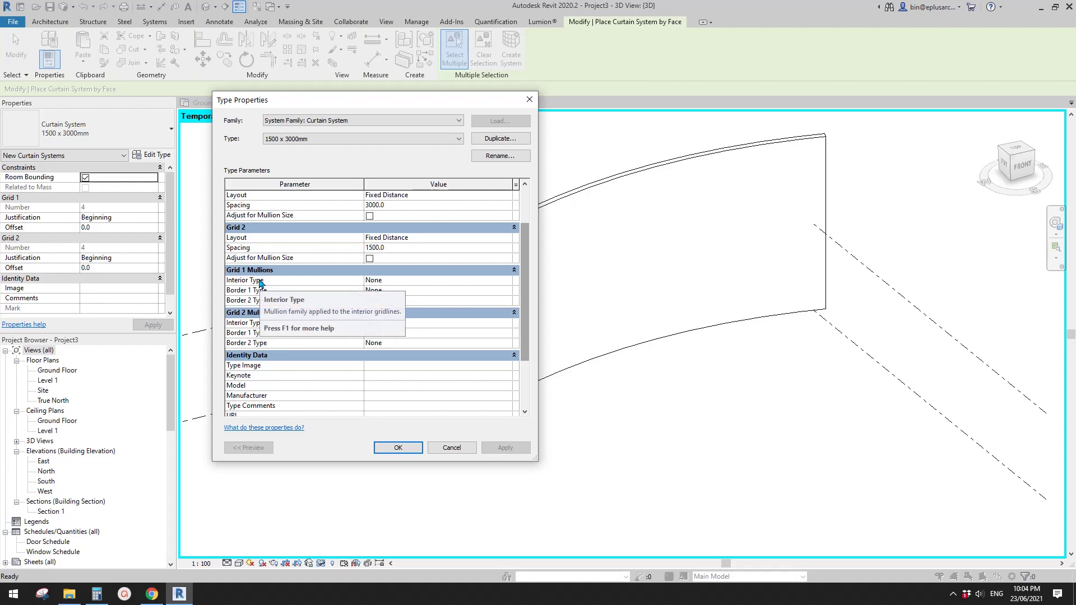
Set the Grid 1 interior, border 1 and border 2 mullions to Rectangular Mullion : 50 x 150mm offset 75
{"action": "left_click", "coordinate": [464, 324]}
{"action": "left_click", "coordinate": [508, 324]}
{"action": "left_click", "coordinate": [507, 324]}
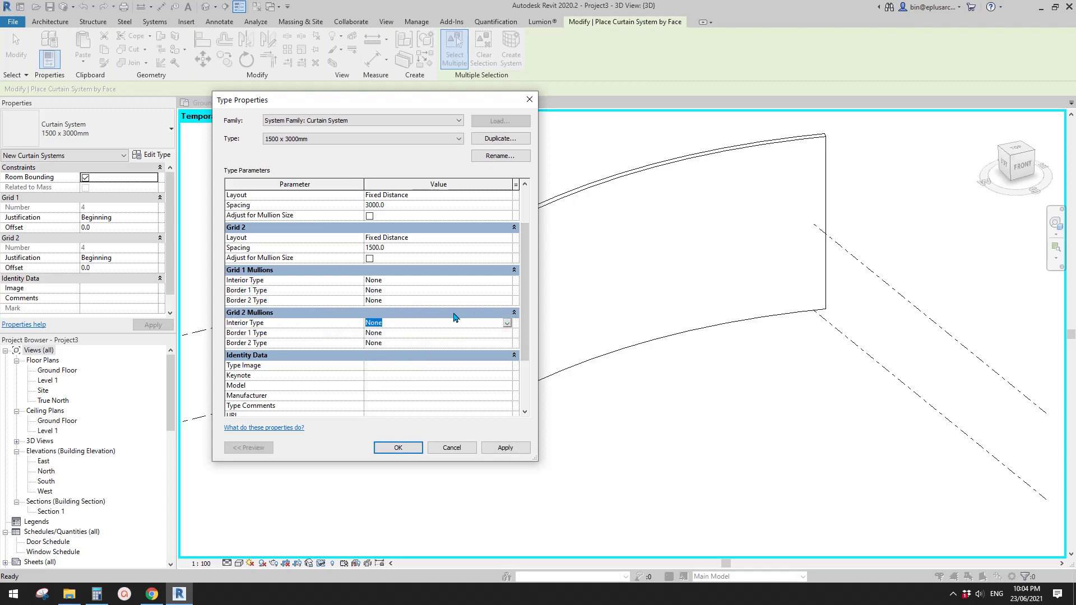
{"action": "left_click", "coordinate": [498, 280]}
{"action": "left_click", "coordinate": [507, 280]}
{"action": "left_click", "coordinate": [483, 330]}
{"action": "left_click", "coordinate": [506, 290]}
{"action": "scroll", "coordinate": [479, 318], "scroll_direction": "down", "scroll_amount": 2}
{"action": "left_click", "coordinate": [482, 326]}
{"action": "left_click", "coordinate": [498, 301]}
{"action": "left_click", "coordinate": [507, 301]}
{"action": "left_click", "coordinate": [477, 337]}
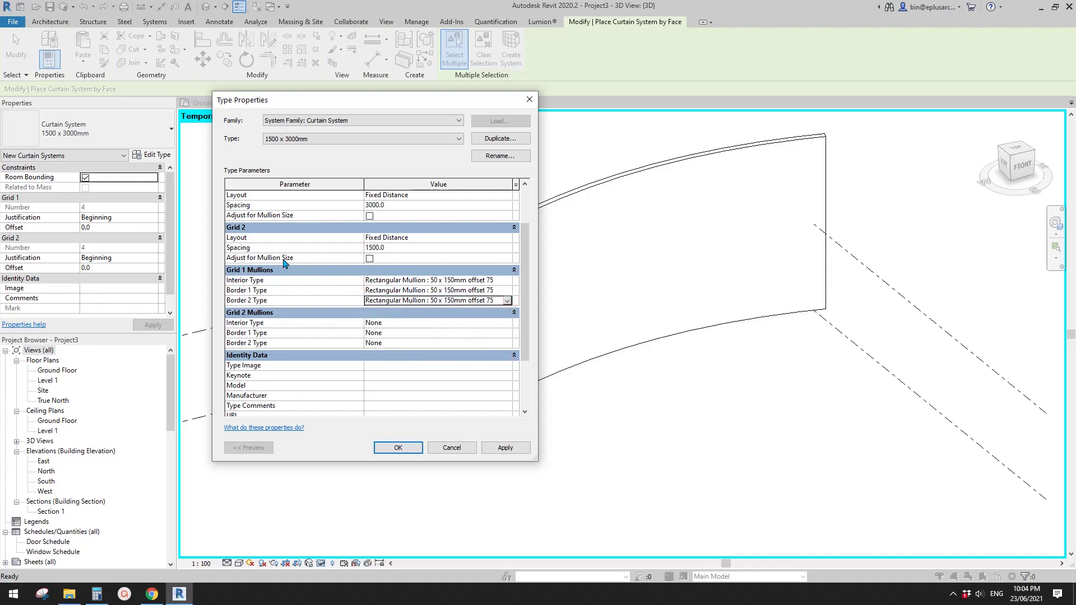
Set the Grid 2 layout to None and the Grid 1 layout to Maximum Spacing with a spacing of 200
{"action": "left_click_drag", "start_coordinate": [524, 264], "coordinate": [524, 238]}
{"action": "left_click", "coordinate": [455, 281]}
{"action": "left_click", "coordinate": [508, 280]}
{"action": "left_click", "coordinate": [390, 290]}
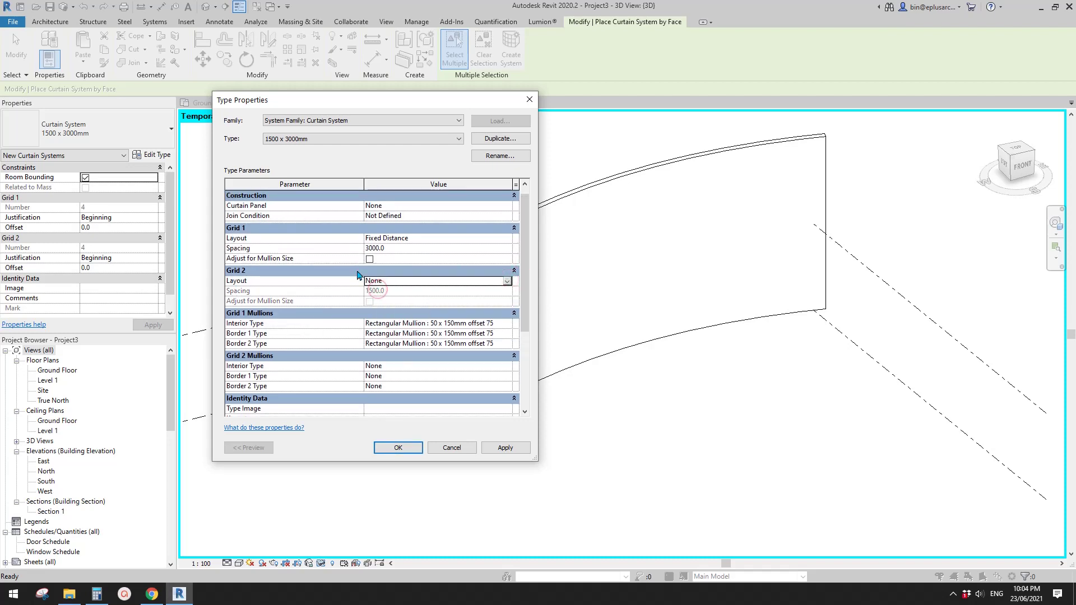
{"action": "left_click", "coordinate": [506, 238]}
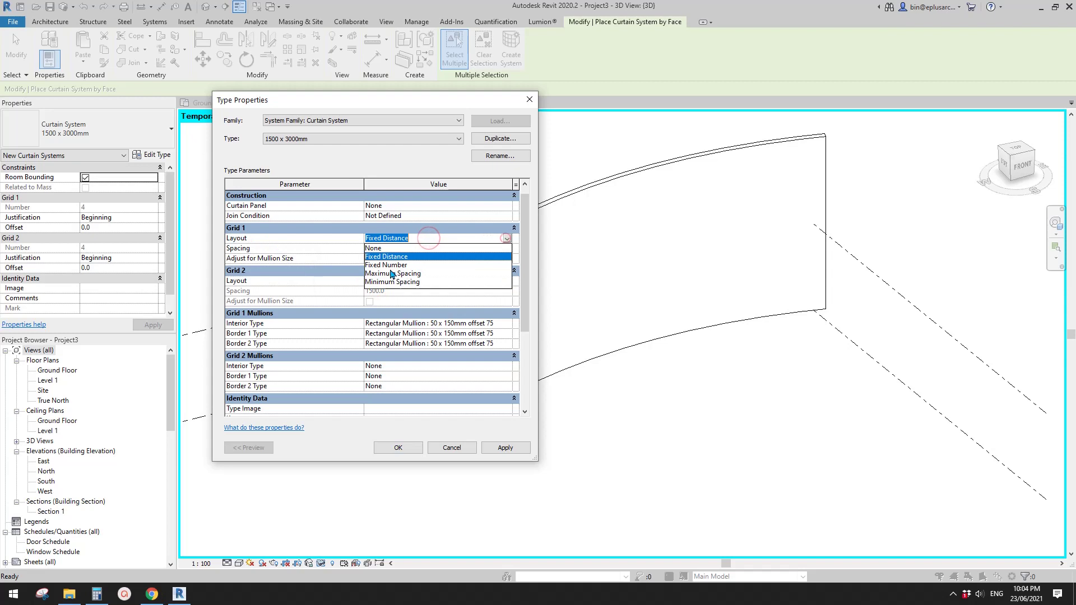
{"action": "left_click", "coordinate": [396, 273]}
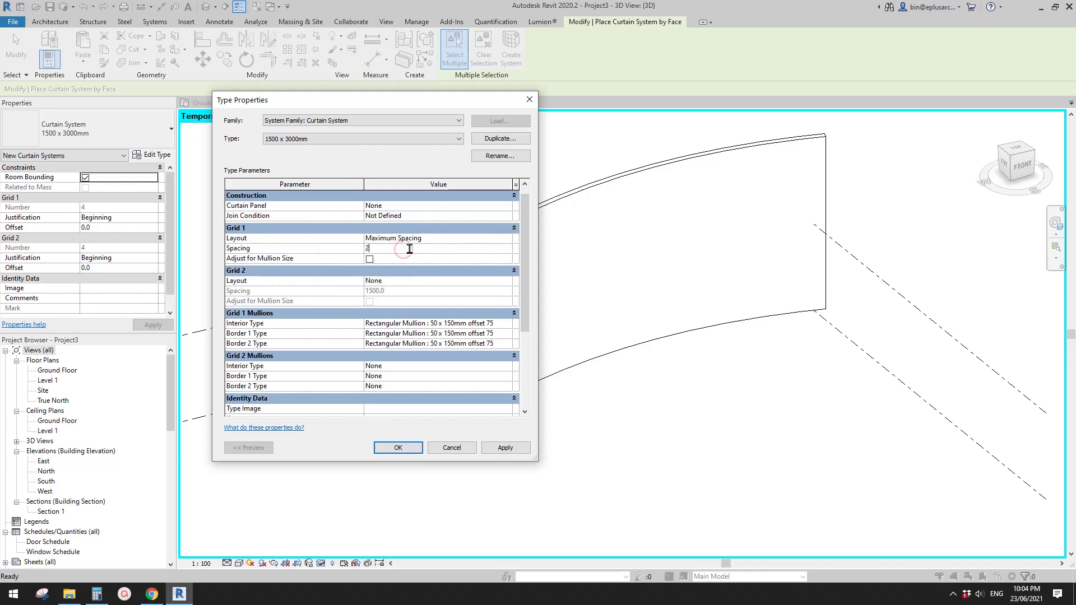
Set the curtain panel of the 1500 x 3000mm curtain system type to Empty Panel : Empty Panel and accept the type properties
{"action": "left_click", "coordinate": [396, 206]}
{"action": "left_click", "coordinate": [508, 207]}
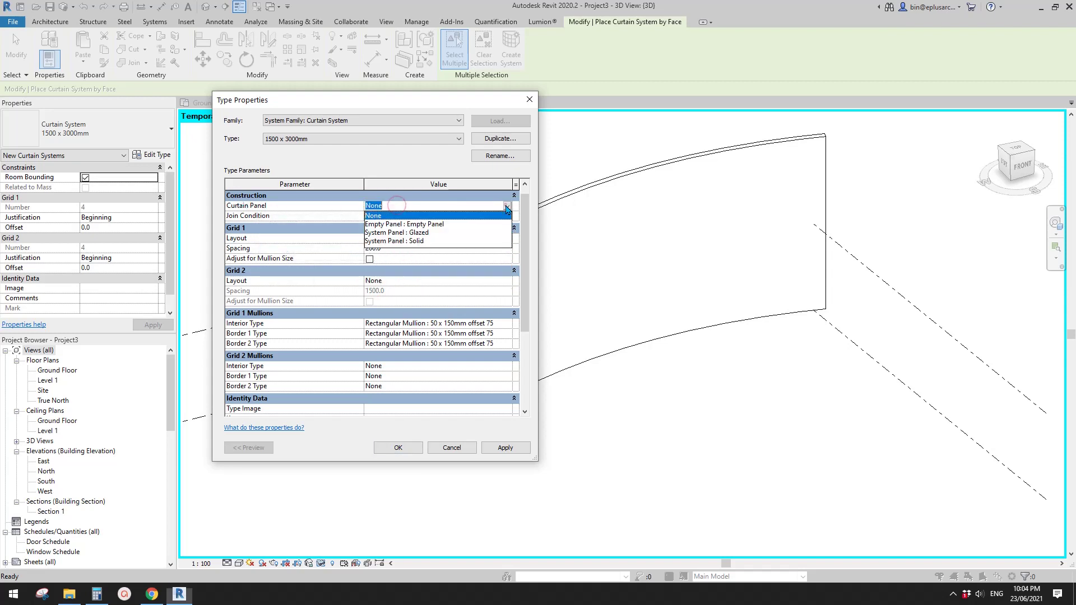
{"action": "left_click", "coordinate": [427, 224]}
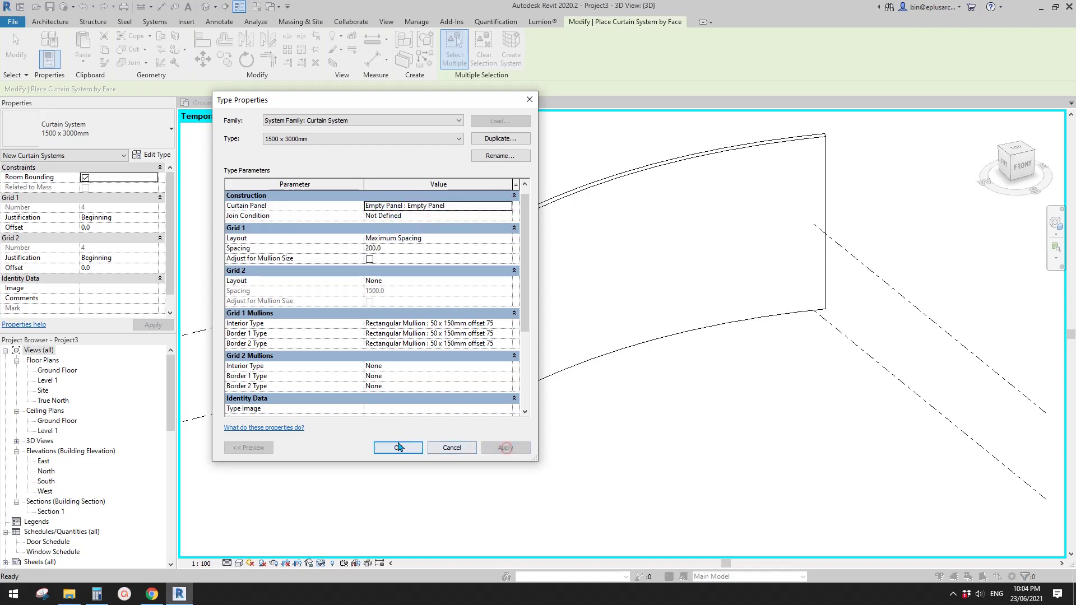
{"action": "left_click", "coordinate": [398, 447]}
Create the curtain system on the two front curved faces of the in-place generic model
{"action": "left_click", "coordinate": [518, 47]}
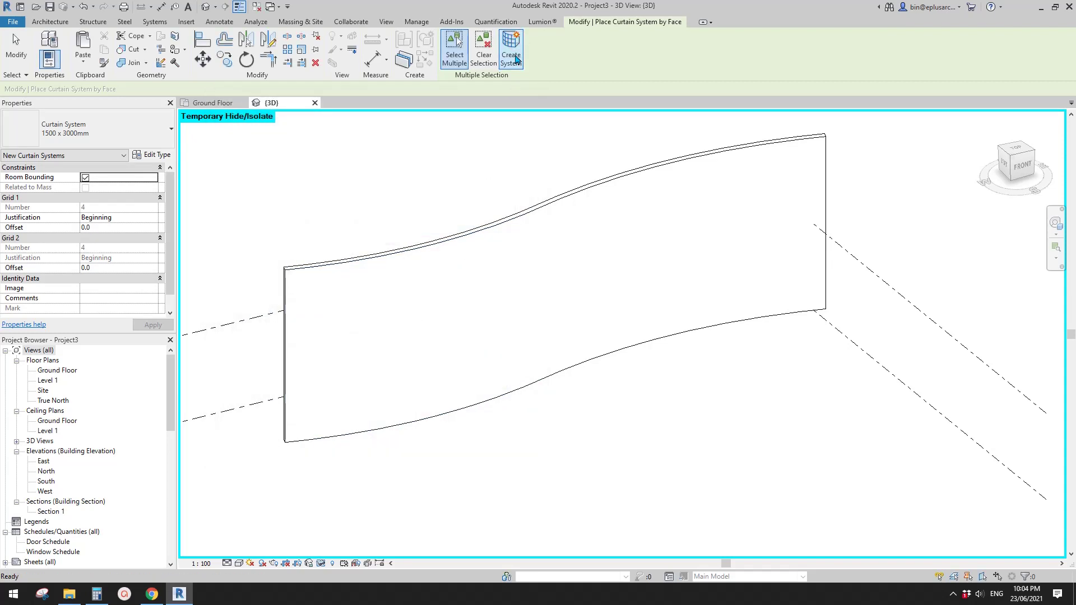
{"action": "left_click", "coordinate": [423, 333]}
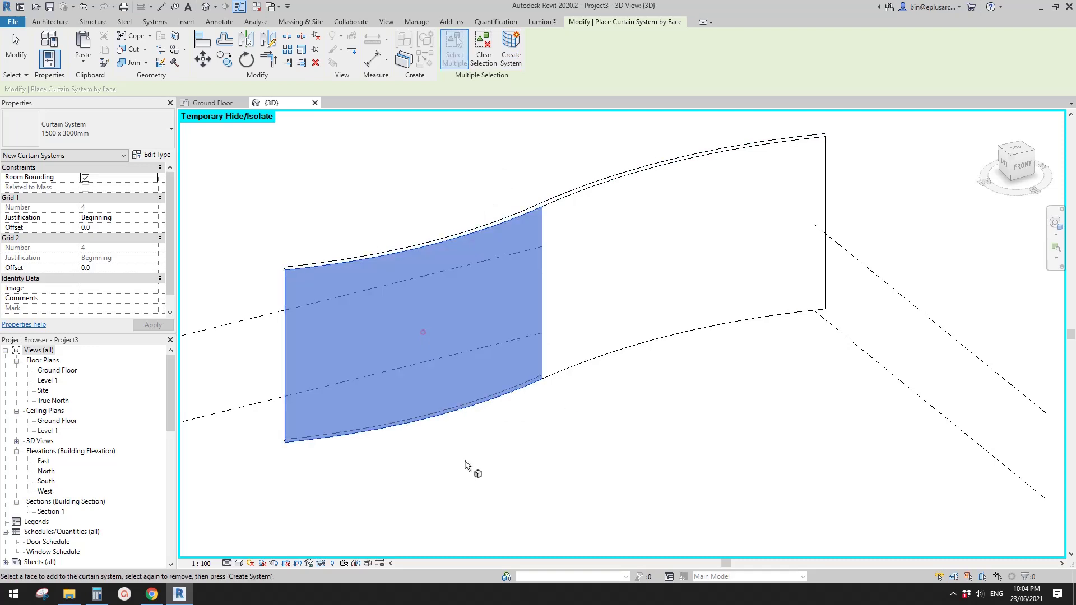
{"action": "left_click", "coordinate": [640, 286]}
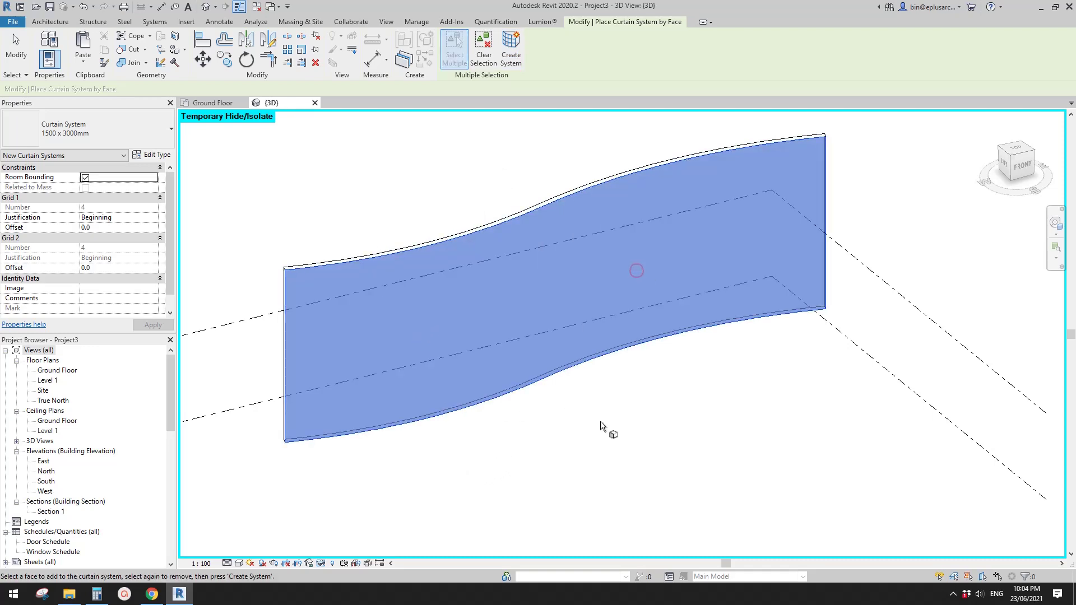
{"action": "left_click", "coordinate": [516, 64]}
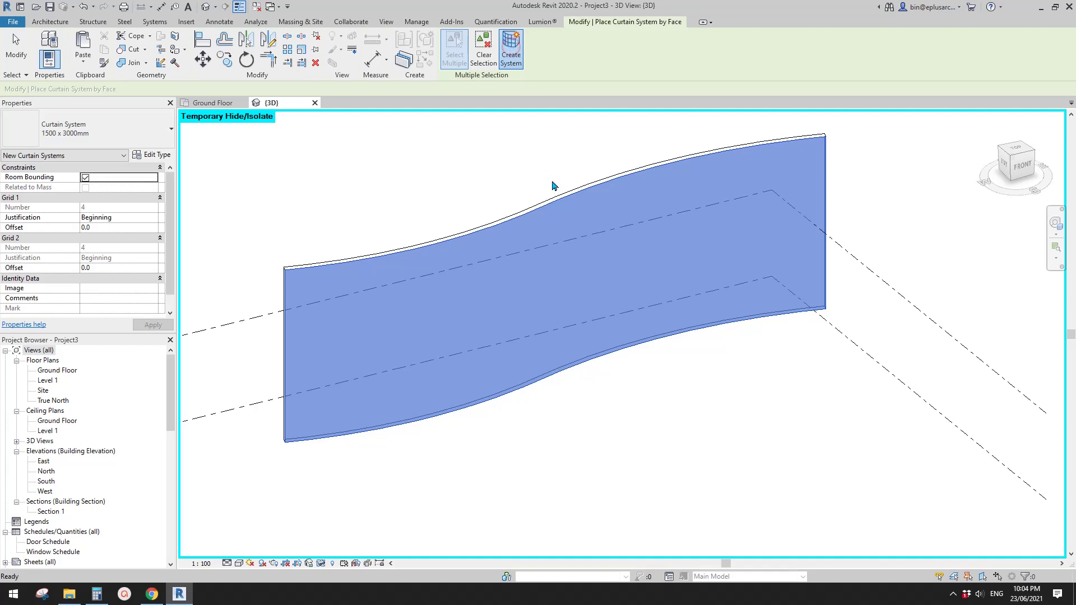
{"action": "middle_click_drag", "start_coordinate": [548, 250], "coordinate": [538, 376], "text": "shift"}
{"action": "scroll", "coordinate": [370, 391], "scroll_direction": "up", "scroll_amount": 6}
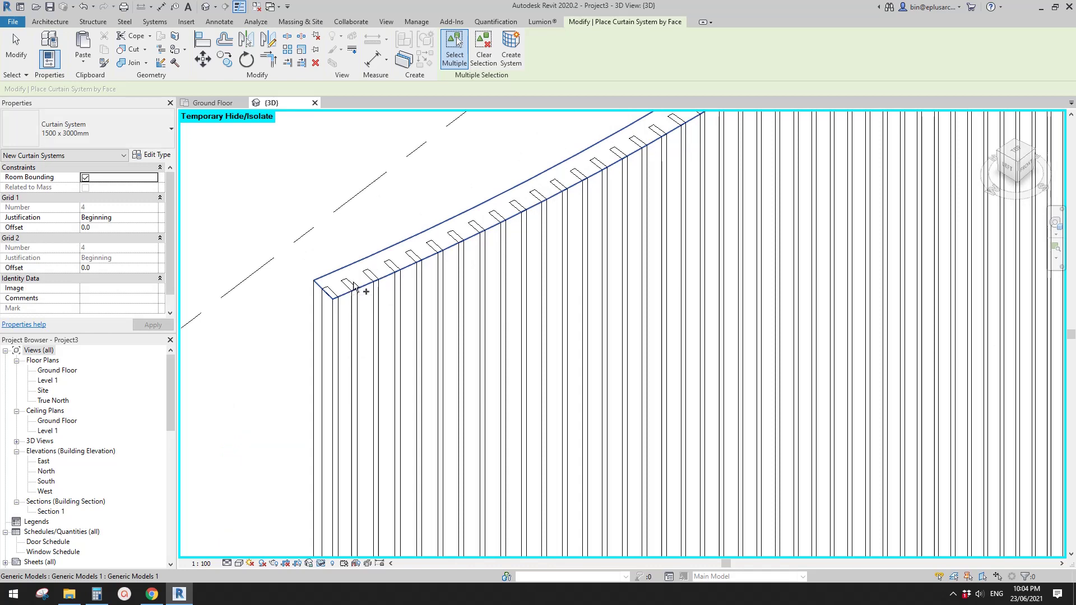
Rename the type of one of the new vertical mullions to 50 x 150mm offset 75n
{"action": "scroll", "coordinate": [387, 313], "scroll_direction": "down", "scroll_amount": 4}
{"action": "key", "text": "Escape"}
{"action": "left_click", "coordinate": [394, 313]}
{"action": "scroll", "coordinate": [395, 316], "scroll_direction": "down", "scroll_amount": 2}
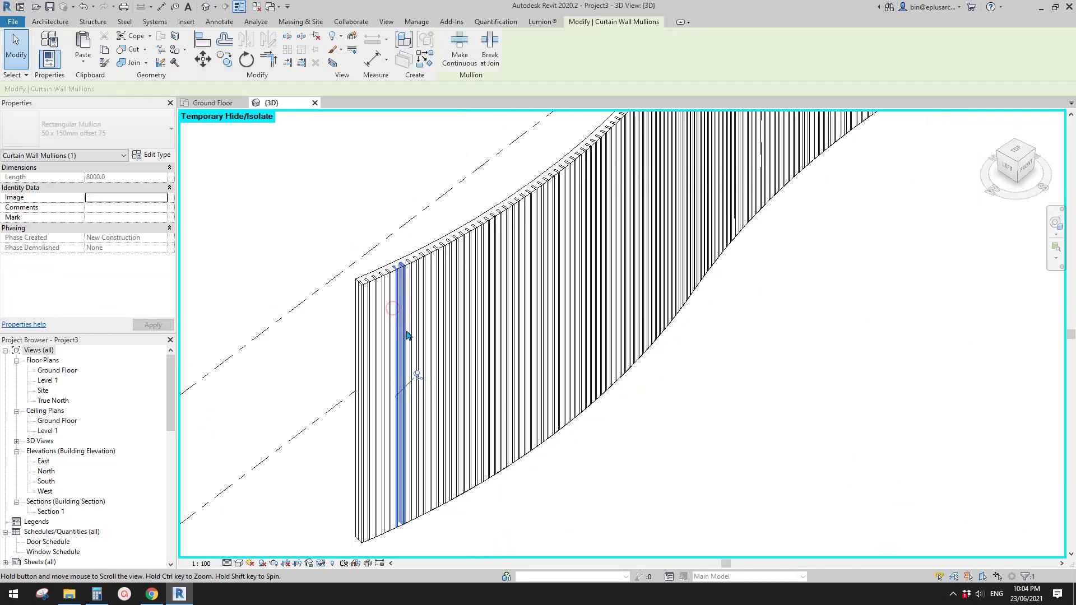
{"action": "left_click", "coordinate": [158, 155]}
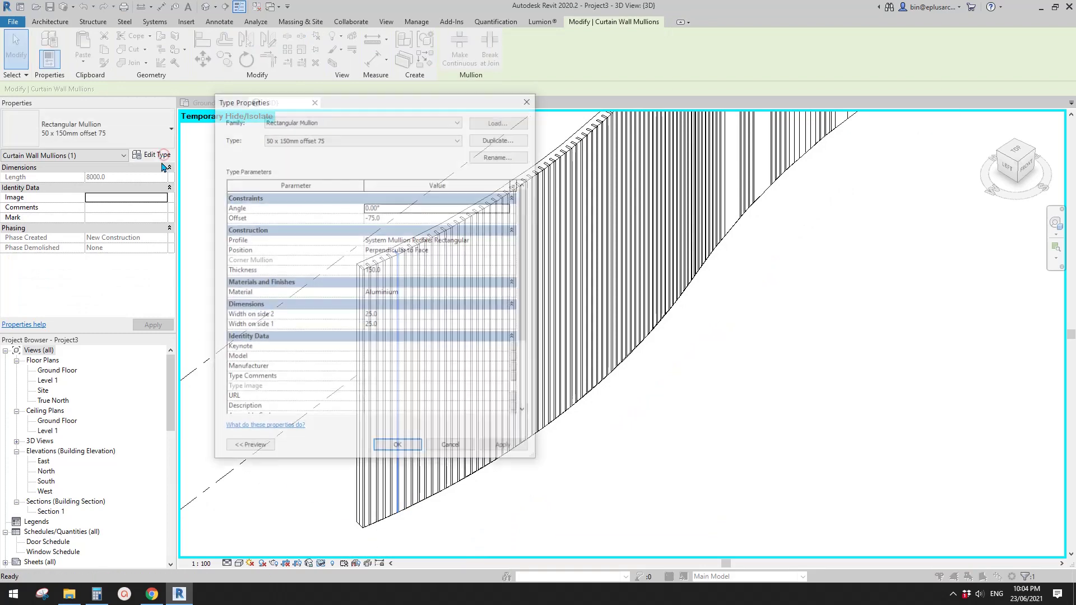
{"action": "left_click", "coordinate": [507, 138]}
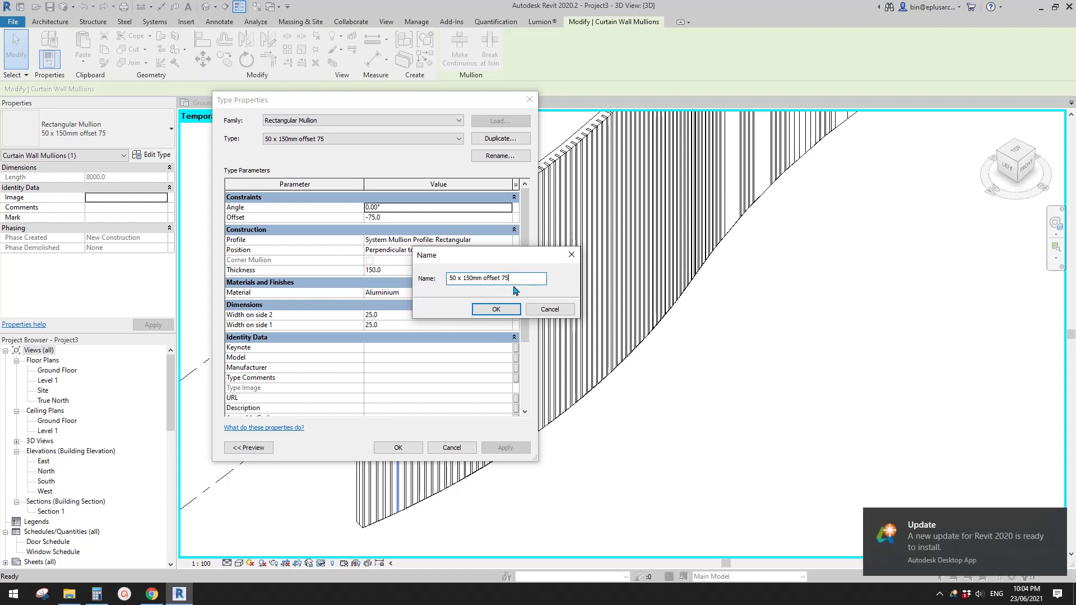
{"action": "left_click", "coordinate": [1056, 517]}
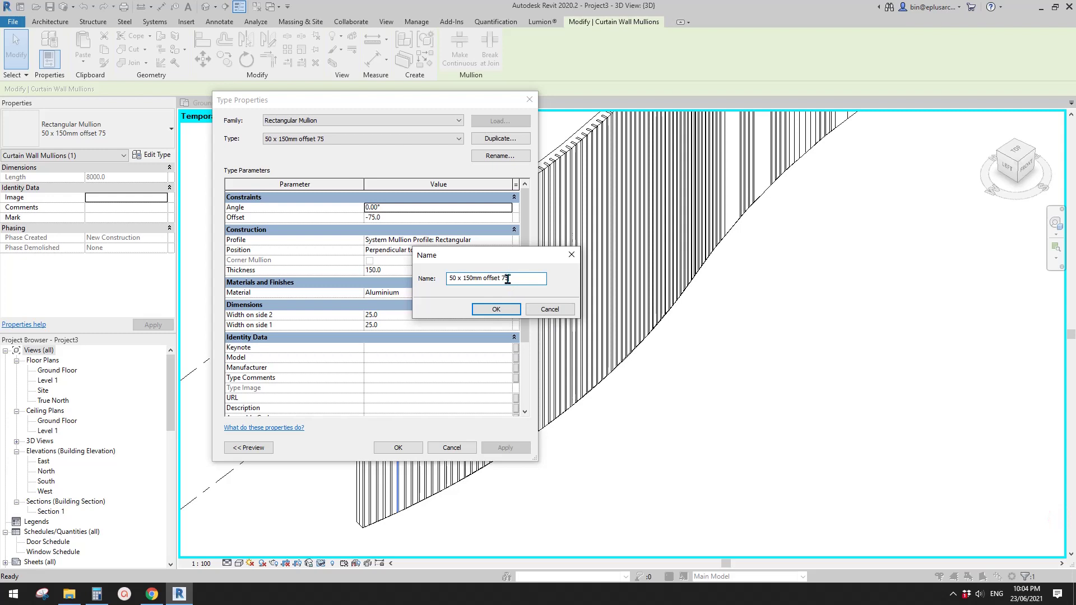
{"action": "left_click", "coordinate": [549, 309]}
{"action": "left_click", "coordinate": [505, 156]}
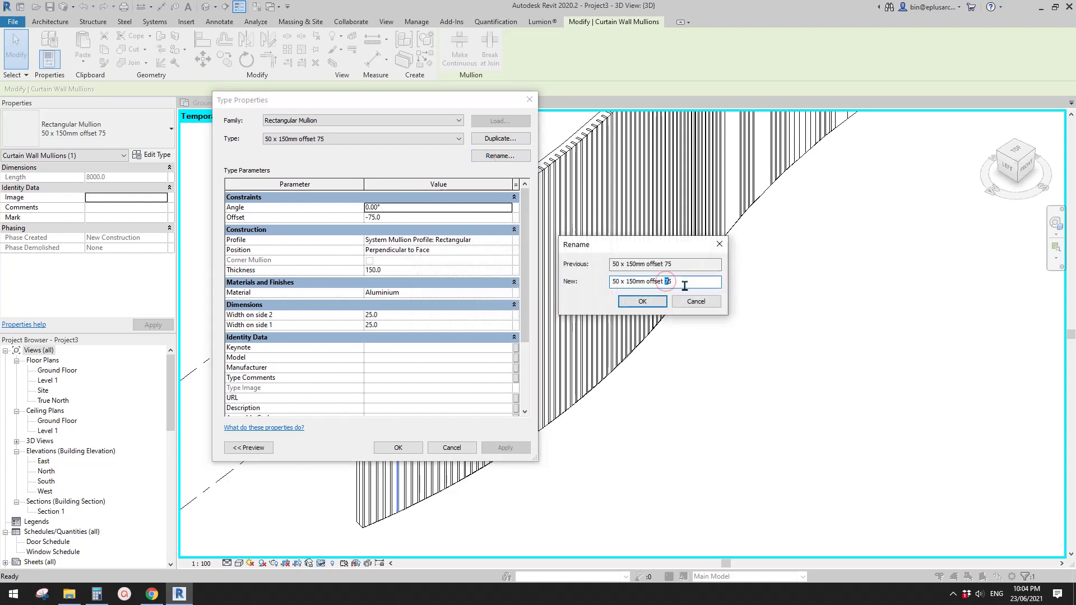
{"action": "left_click", "coordinate": [642, 302]}
Duplicate the mullion type as 50 x 150mm offset 75 and set its offset to 75
{"action": "left_click", "coordinate": [492, 138]}
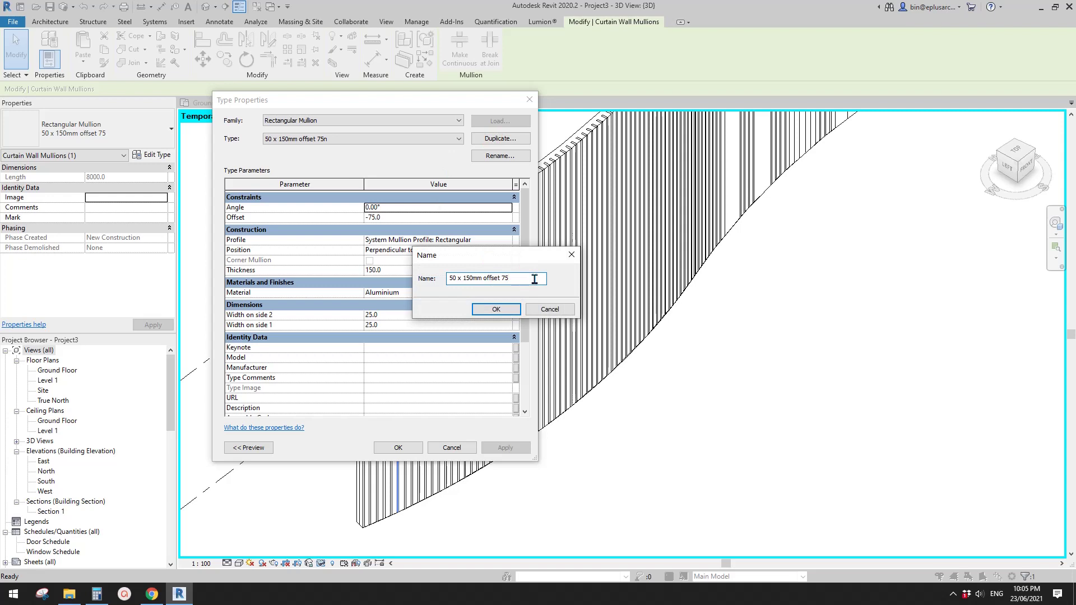
{"action": "left_click", "coordinate": [496, 308]}
{"action": "left_click", "coordinate": [403, 218]}
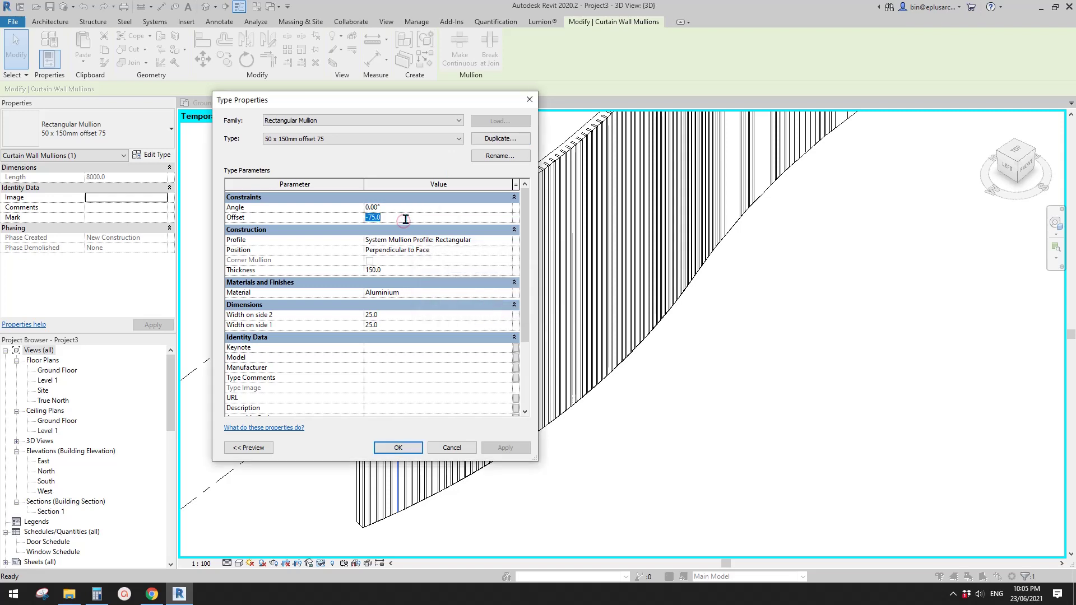
{"action": "left_click", "coordinate": [410, 451]}
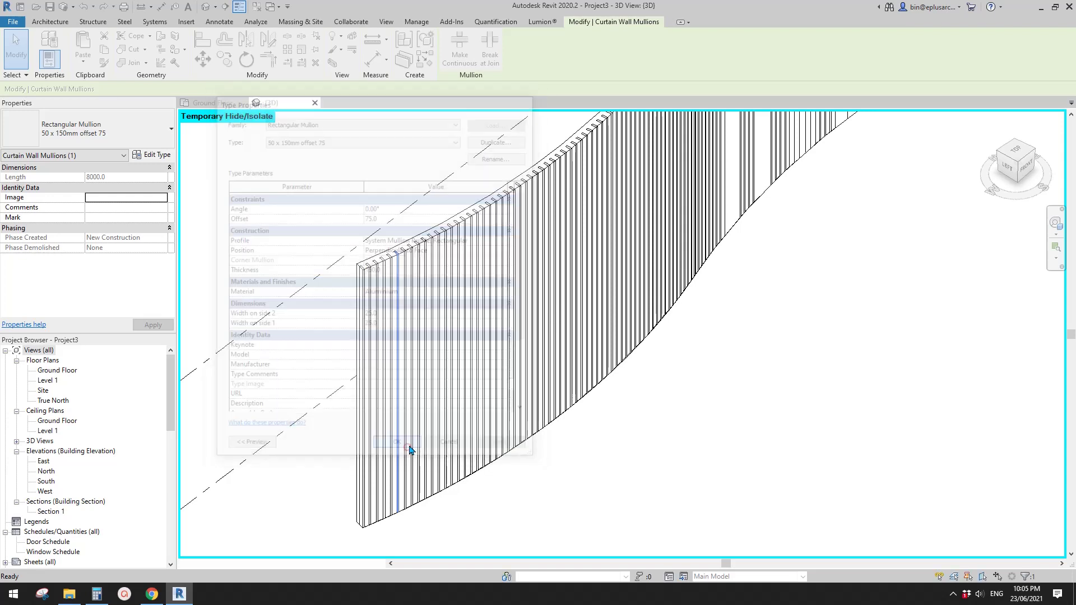
{"action": "middle_click_drag", "start_coordinate": [423, 398], "coordinate": [416, 398]}
{"action": "key", "text": "Escape"}
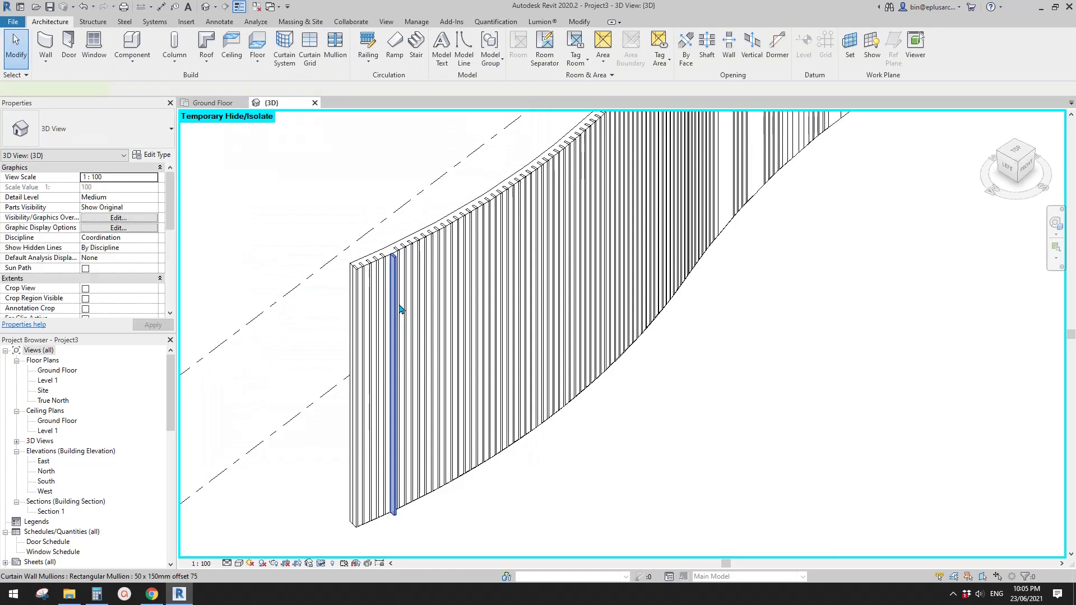
Set the curtain system type's Grid 1 interior, border 1 and border 2 mullions to Rectangular Mullion : 50 x 150mm offset 75
{"action": "left_click", "coordinate": [399, 309]}
{"action": "left_click", "coordinate": [426, 354]}
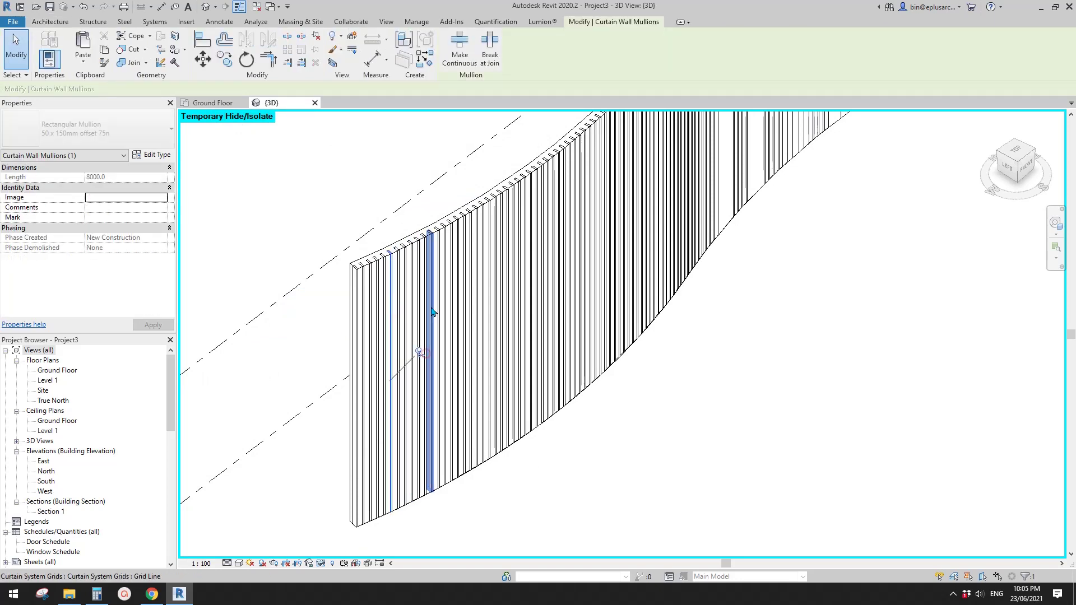
{"action": "scroll", "coordinate": [403, 261], "scroll_direction": "up", "scroll_amount": 3}
{"action": "left_click", "coordinate": [403, 256]}
{"action": "scroll", "coordinate": [404, 258], "scroll_direction": "down", "scroll_amount": 2}
{"action": "left_click", "coordinate": [161, 155]}
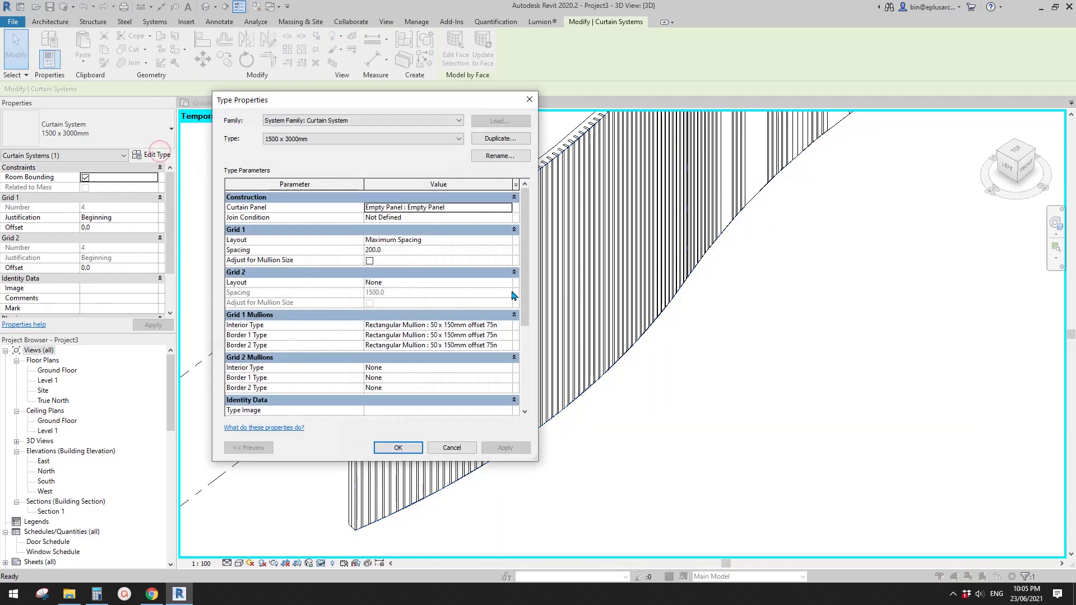
{"action": "left_click", "coordinate": [507, 325]}
{"action": "left_click", "coordinate": [493, 377]}
{"action": "left_click", "coordinate": [507, 335]}
{"action": "left_click", "coordinate": [487, 386]}
{"action": "left_click", "coordinate": [507, 345]}
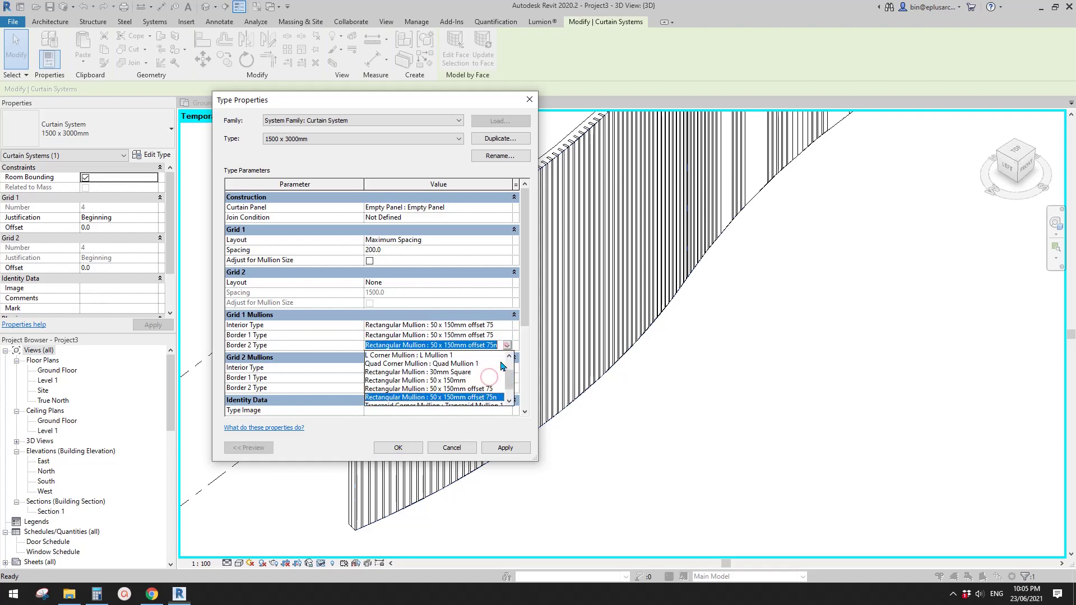
{"action": "left_click", "coordinate": [487, 395]}
{"action": "left_click", "coordinate": [505, 447]}
{"action": "left_click", "coordinate": [397, 447]}
Examine how the battens sit against the curved generic model, selecting the generic model and the curtain system in turn
{"action": "mouse_move", "coordinate": [629, 432]}
{"action": "middle_mouse_down", "text": "shift"}
{"action": "mouse_move", "coordinate": [594, 425]}
{"action": "mouse_move", "coordinate": [638, 440]}
{"action": "mouse_move", "coordinate": [621, 444]}
{"action": "mouse_move", "coordinate": [682, 423]}
{"action": "mouse_move", "coordinate": [626, 421]}
{"action": "middle_mouse_up", "text": "shift"}
{"action": "scroll", "coordinate": [682, 423], "scroll_direction": "down", "scroll_amount": 1}
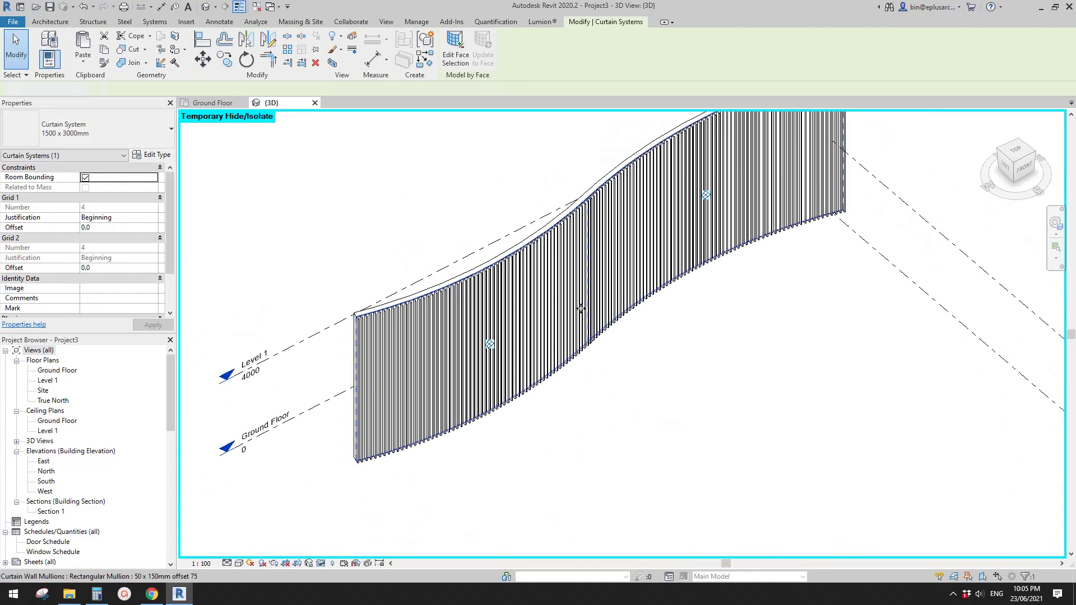
{"action": "key", "text": "Escape"}
{"action": "scroll", "coordinate": [385, 320], "scroll_direction": "up", "scroll_amount": 2}
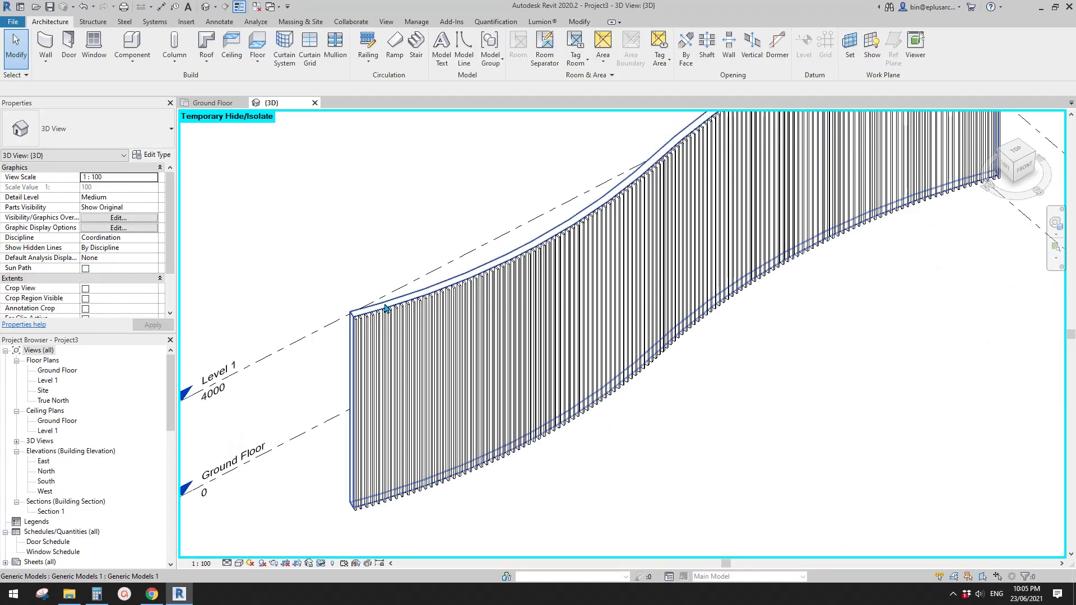
{"action": "middle_click_drag", "start_coordinate": [386, 307], "coordinate": [556, 247], "text": "shift"}
{"action": "scroll", "coordinate": [556, 247], "scroll_direction": "up", "scroll_amount": 4}
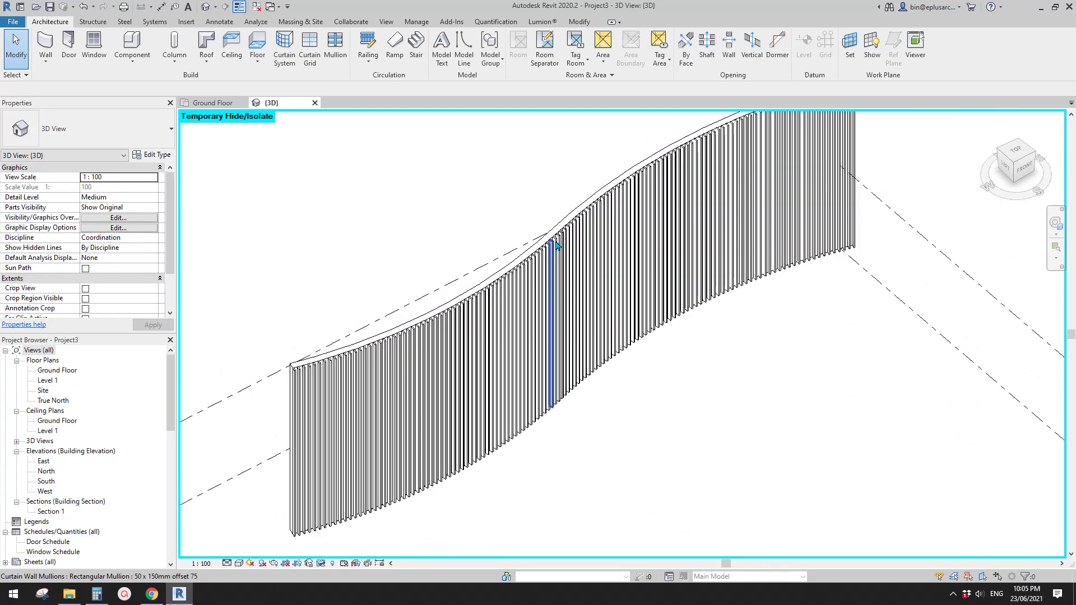
{"action": "left_click", "coordinate": [560, 226]}
{"action": "scroll", "coordinate": [560, 226], "scroll_direction": "down", "scroll_amount": 5}
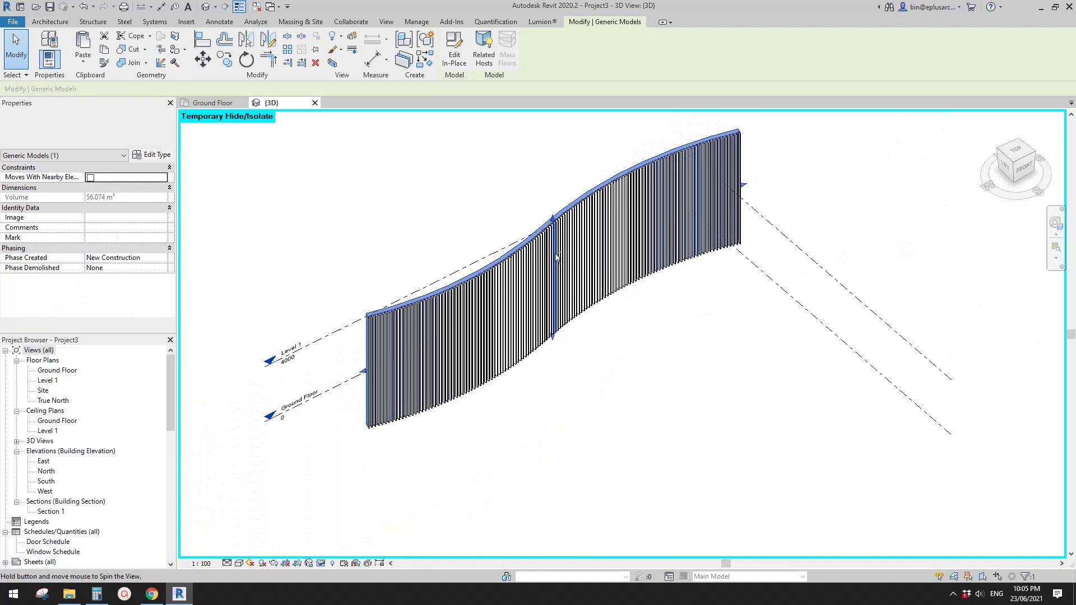
{"action": "key", "text": "Escape"}
{"action": "scroll", "coordinate": [547, 226], "scroll_direction": "up", "scroll_amount": 5}
{"action": "scroll", "coordinate": [545, 227], "scroll_direction": "up", "scroll_amount": 2}
{"action": "scroll", "coordinate": [545, 227], "scroll_direction": "up", "scroll_amount": 2}
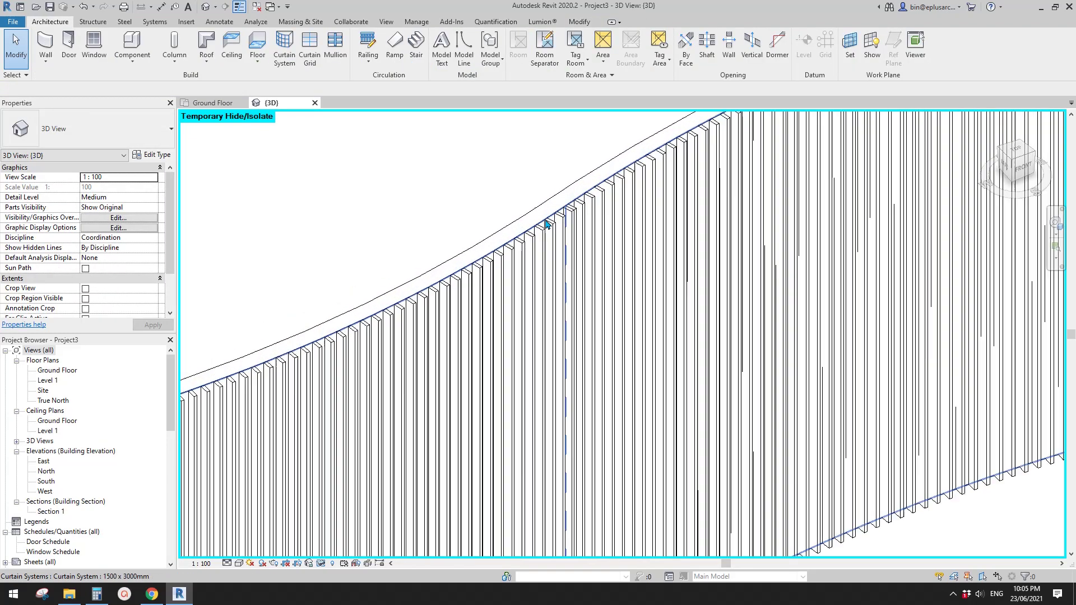
{"action": "left_click", "coordinate": [546, 227]}
{"action": "scroll", "coordinate": [545, 226], "scroll_direction": "down", "scroll_amount": 6}
{"action": "middle_click_drag", "start_coordinate": [553, 272], "coordinate": [596, 321]}
{"action": "scroll", "coordinate": [615, 295], "scroll_direction": "down", "scroll_amount": 1}
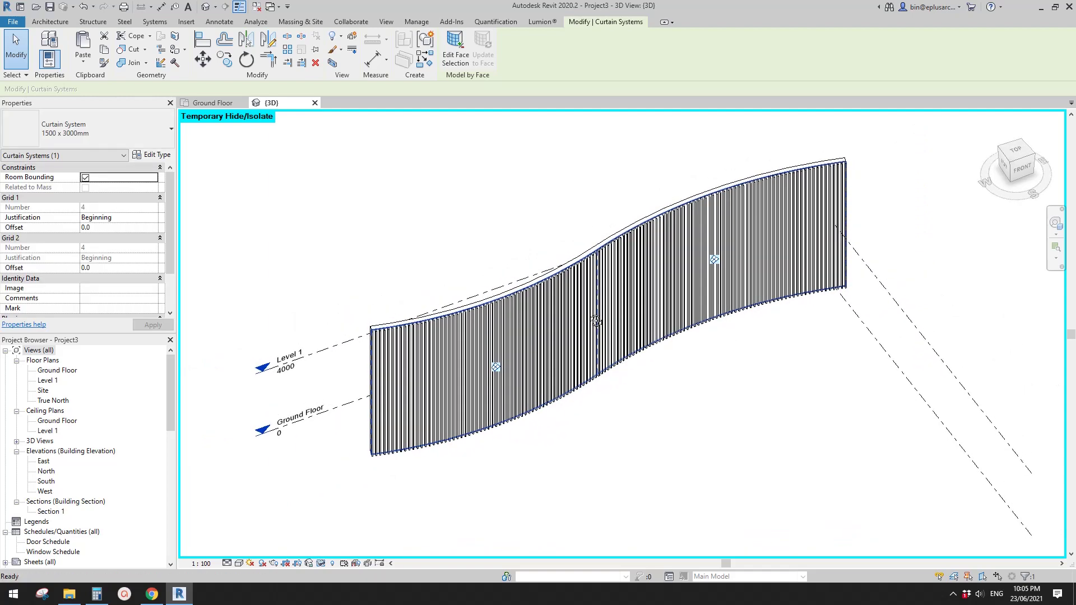
Shorten the in-place generic model by pulling the end face of its second curve inward
{"action": "middle_click_drag", "start_coordinate": [616, 217], "coordinate": [608, 225]}
{"action": "left_click", "coordinate": [608, 227]}
{"action": "scroll", "coordinate": [611, 231], "scroll_direction": "up", "scroll_amount": 2}
{"action": "left_click", "coordinate": [620, 245]}
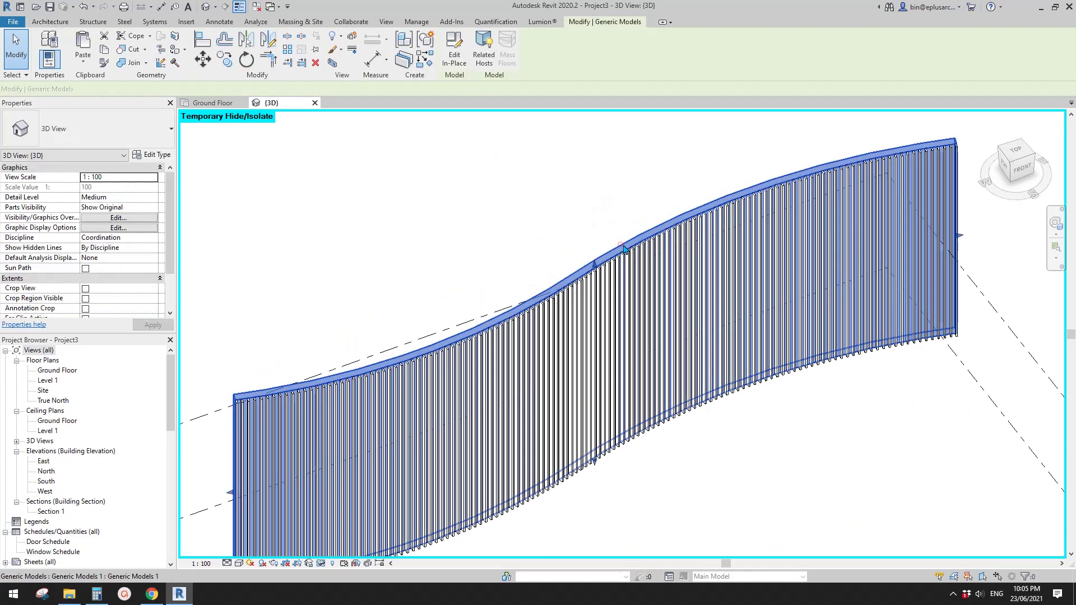
{"action": "scroll", "coordinate": [624, 249], "scroll_direction": "down", "scroll_amount": 2}
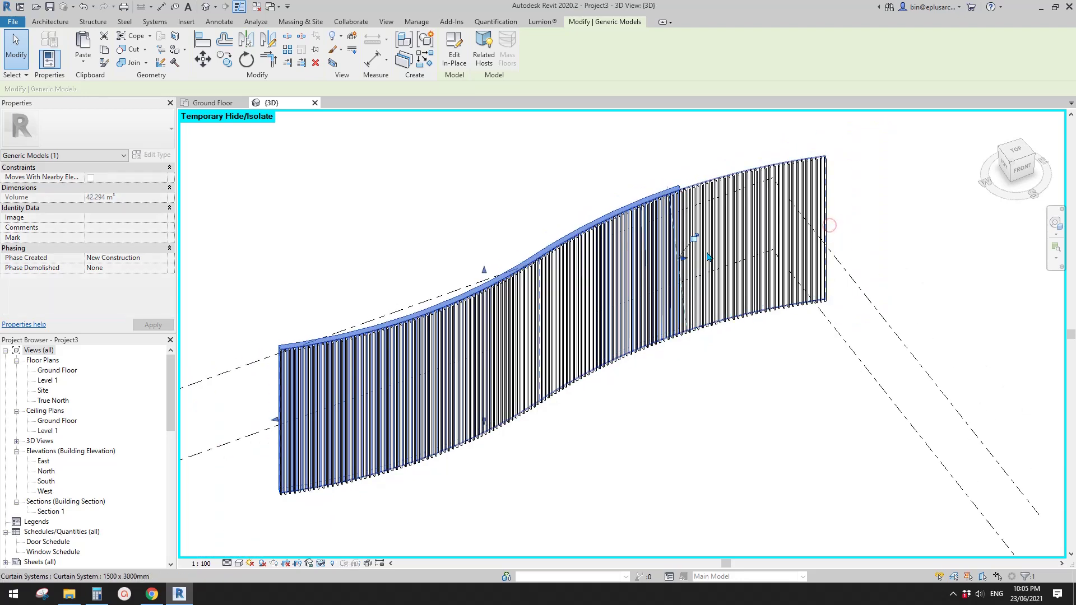
{"action": "left_click", "coordinate": [524, 264]}
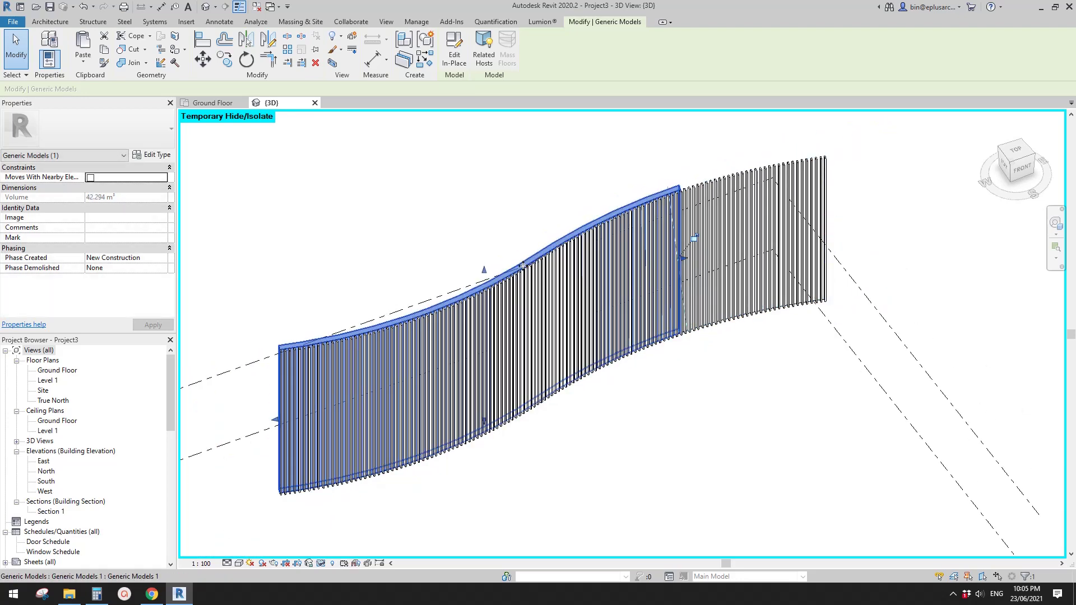
{"action": "scroll", "coordinate": [669, 222], "scroll_direction": "up", "scroll_amount": 1}
{"action": "key", "text": "Escape"}
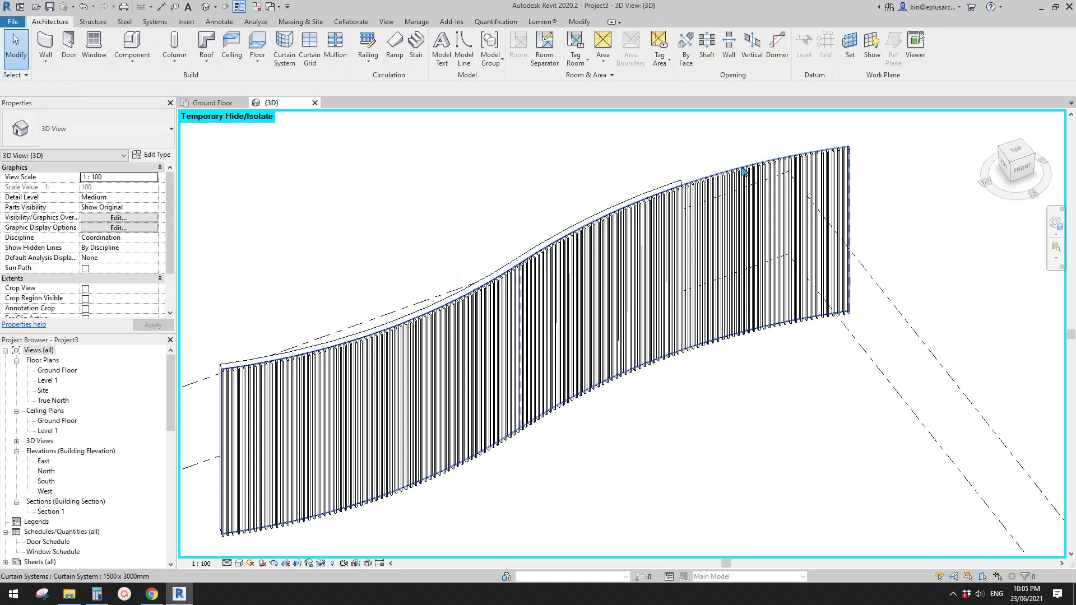
Update the curtain system to the face of the shortened generic model
{"action": "left_click", "coordinate": [744, 169]}
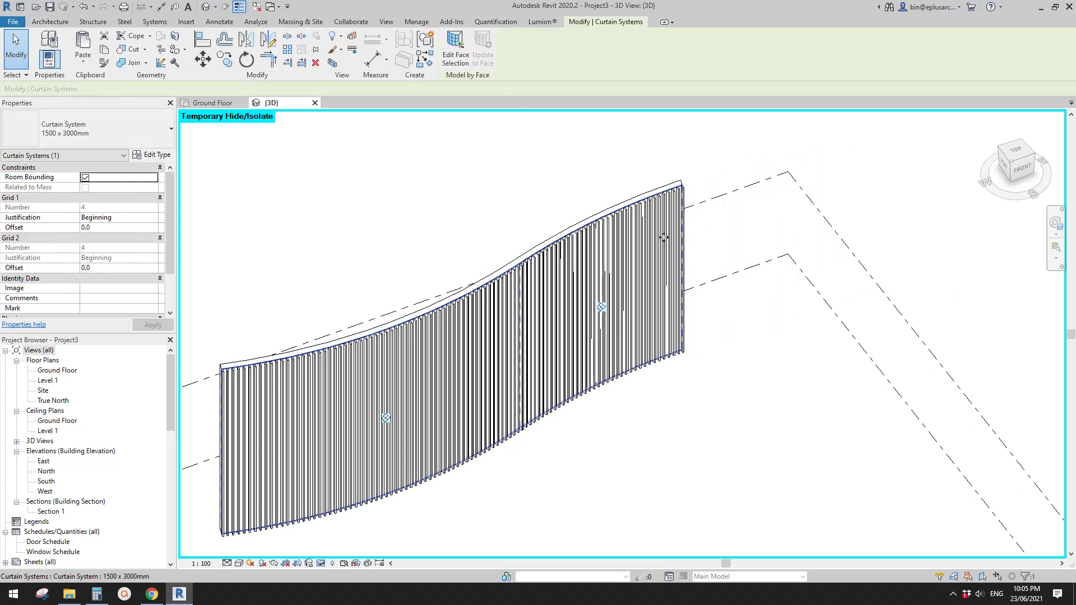
{"action": "middle_click_drag", "start_coordinate": [510, 348], "coordinate": [559, 334]}
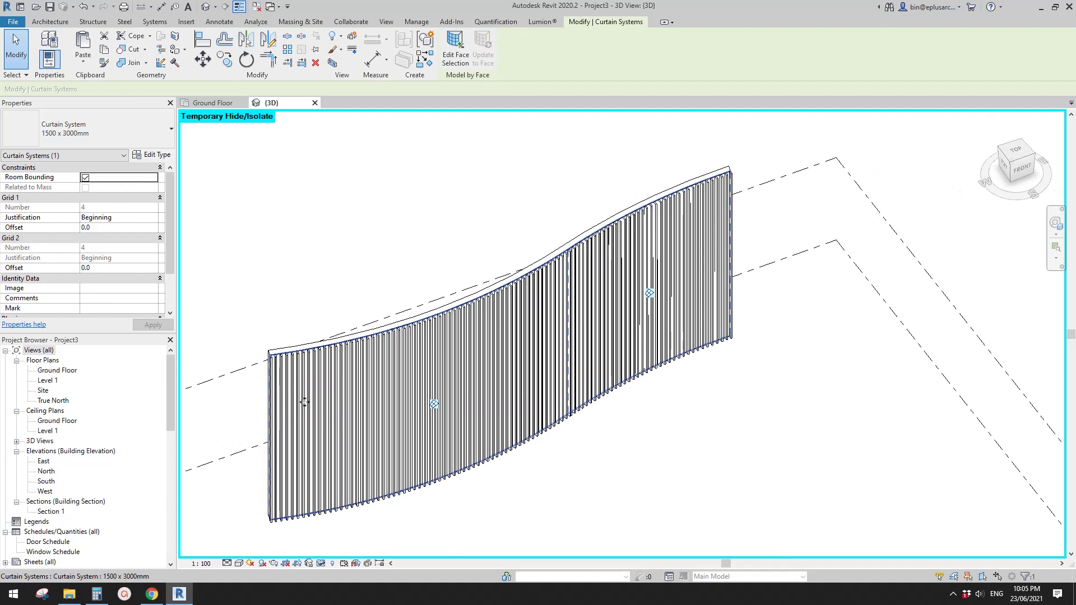
{"action": "middle_click_drag", "start_coordinate": [614, 369], "coordinate": [622, 352]}
{"action": "middle_click_drag", "start_coordinate": [621, 242], "coordinate": [624, 221], "text": "shift"}
{"action": "key", "text": "Escape"}
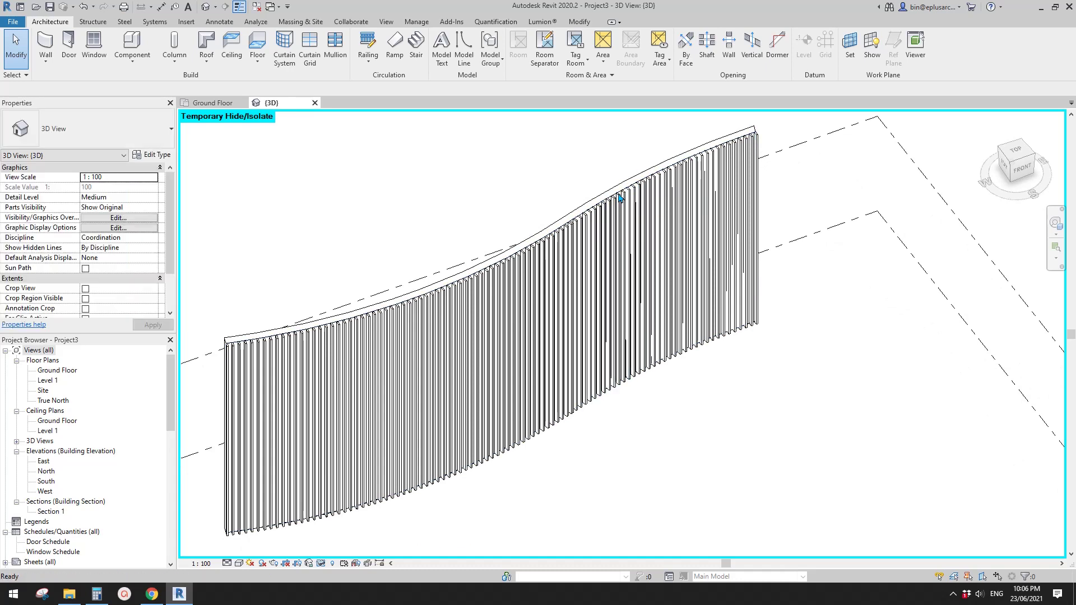
Reset the temporary hide/isolate to bring the curved brick walls back behind the battens
{"action": "scroll", "coordinate": [620, 197], "scroll_direction": "up", "scroll_amount": 5}
{"action": "middle_click_drag", "start_coordinate": [284, 132], "coordinate": [398, 178]}
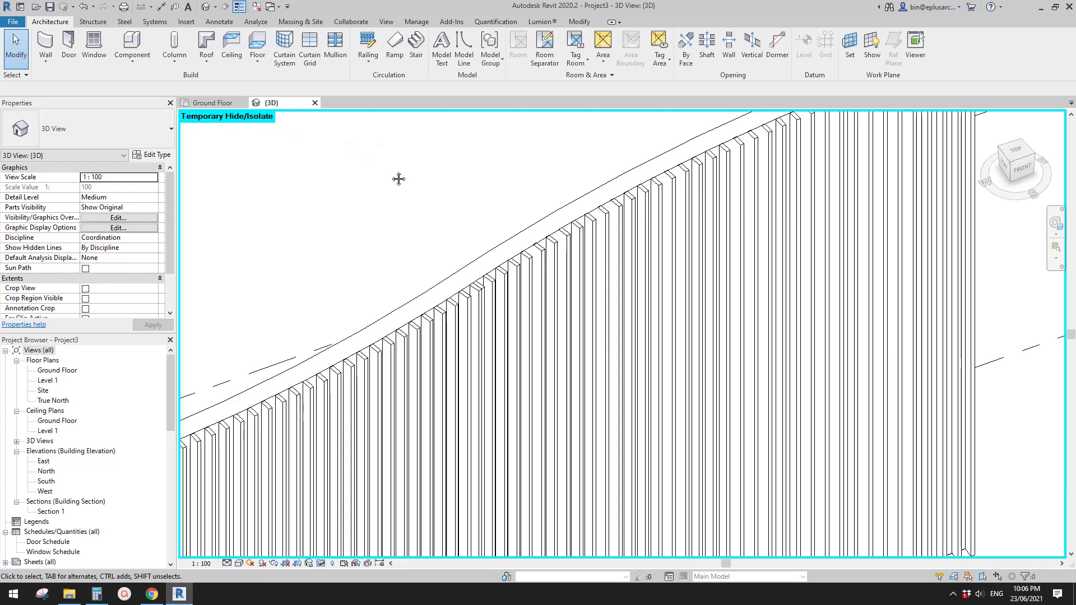
{"action": "key", "text": "h"}
{"action": "key", "text": "r"}
{"action": "left_click", "coordinate": [617, 195]}
{"action": "key", "text": "Escape"}
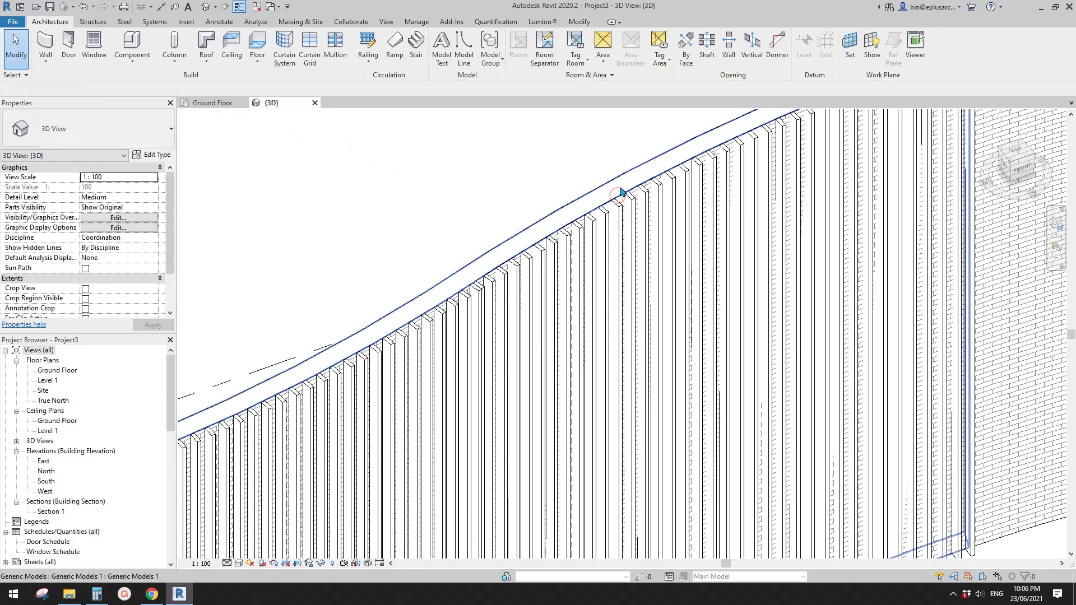
{"action": "scroll", "coordinate": [607, 240], "scroll_direction": "down", "scroll_amount": 3}
{"action": "middle_click_drag", "start_coordinate": [647, 252], "coordinate": [573, 293]}
{"action": "left_click", "coordinate": [620, 185]}
{"action": "scroll", "coordinate": [481, 341], "scroll_direction": "down", "scroll_amount": 1}
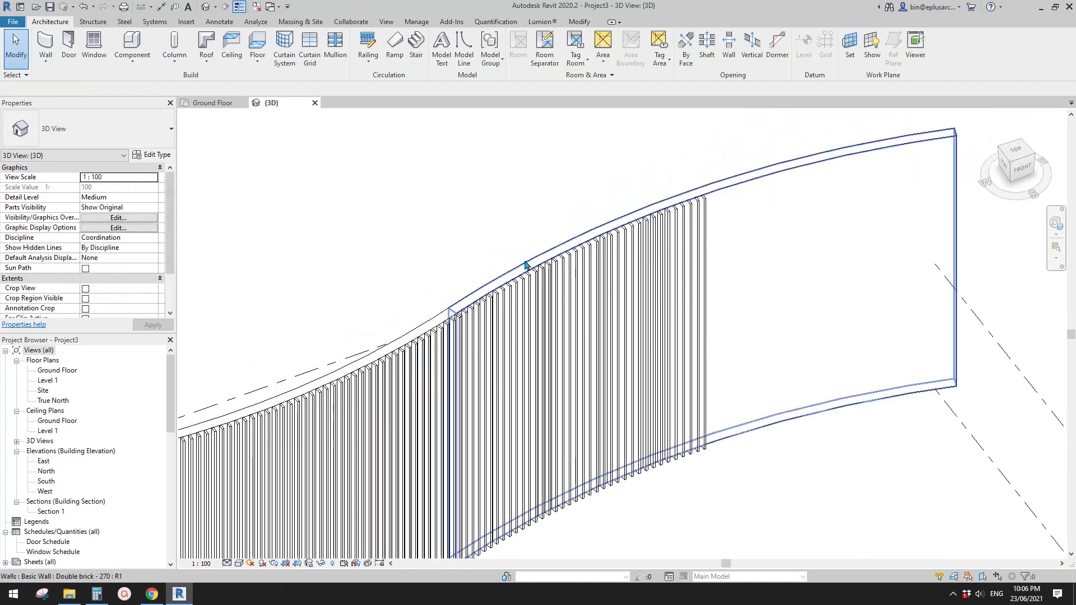
Delete the in-place generic model and its batten curtain system from the curved brick walls
{"action": "scroll", "coordinate": [525, 265], "scroll_direction": "up", "scroll_amount": 5}
{"action": "left_click", "coordinate": [567, 257]}
{"action": "key", "text": "Delete"}
{"action": "scroll", "coordinate": [586, 248], "scroll_direction": "down", "scroll_amount": 5}
{"action": "scroll", "coordinate": [597, 258], "scroll_direction": "down", "scroll_amount": 2}
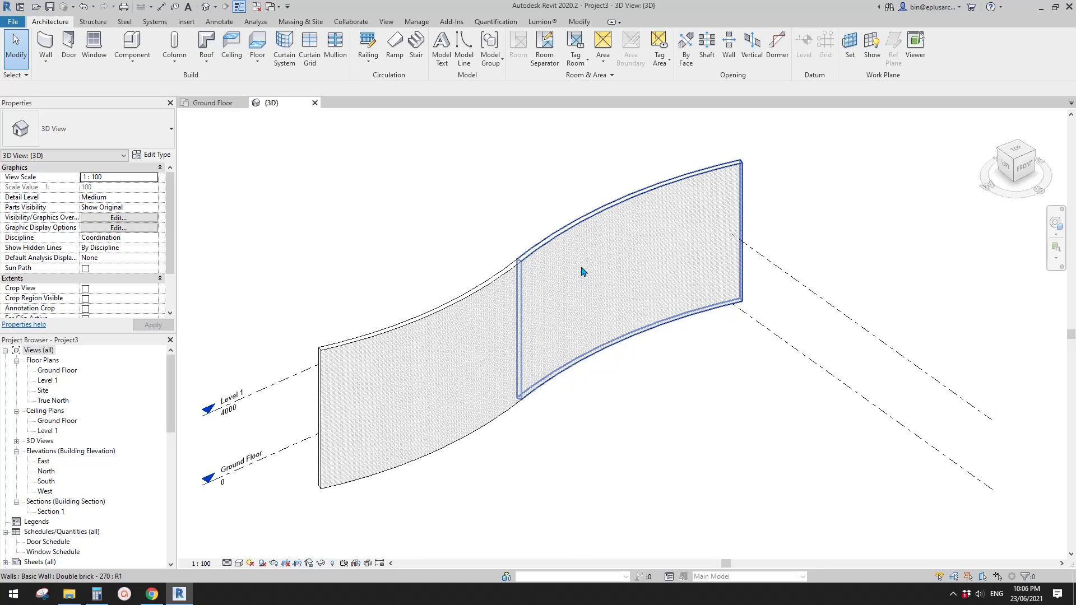
{"action": "middle_click_drag", "start_coordinate": [484, 222], "coordinate": [476, 231]}
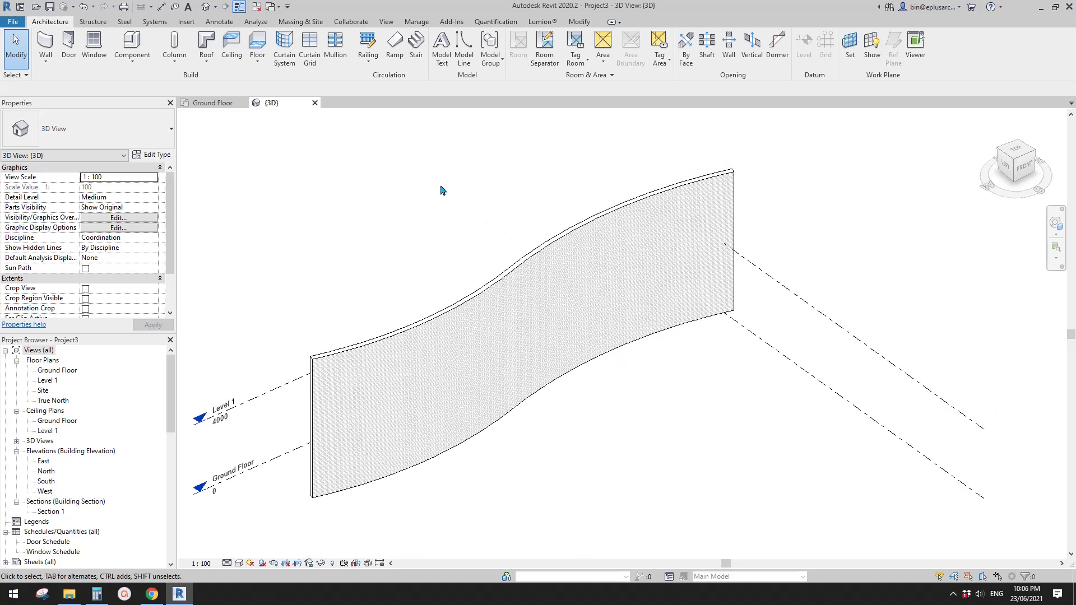
{"action": "middle_click_drag", "start_coordinate": [431, 200], "coordinate": [394, 197]}
Start an in-place component in the Mass category, accepting Mass 1 as its name
{"action": "left_click", "coordinate": [132, 60]}
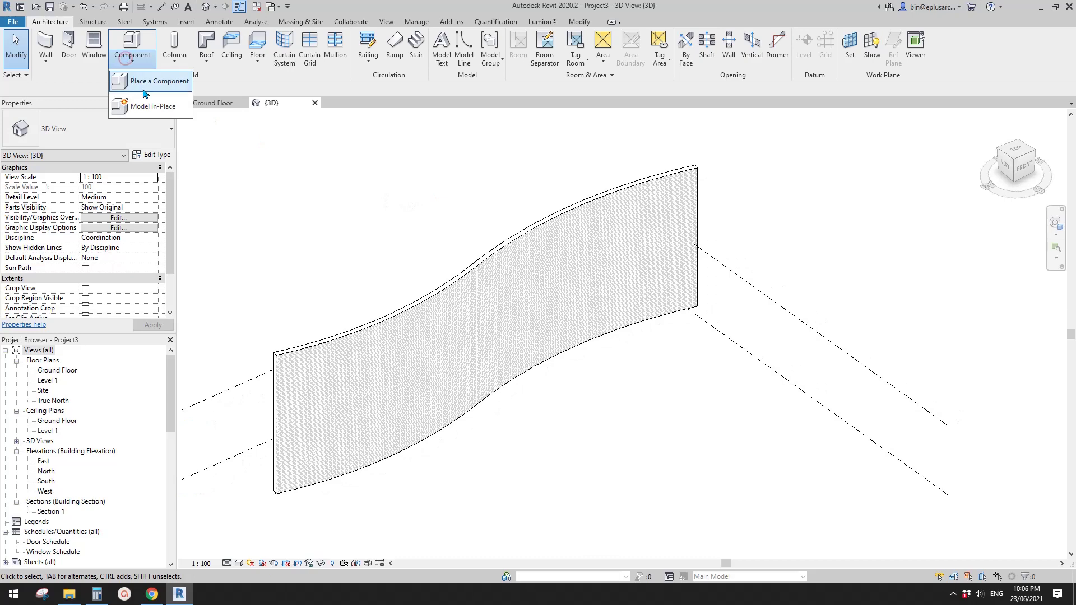
{"action": "middle_click_drag", "start_coordinate": [288, 190], "coordinate": [305, 177]}
{"action": "middle_click_drag", "start_coordinate": [410, 293], "coordinate": [408, 290]}
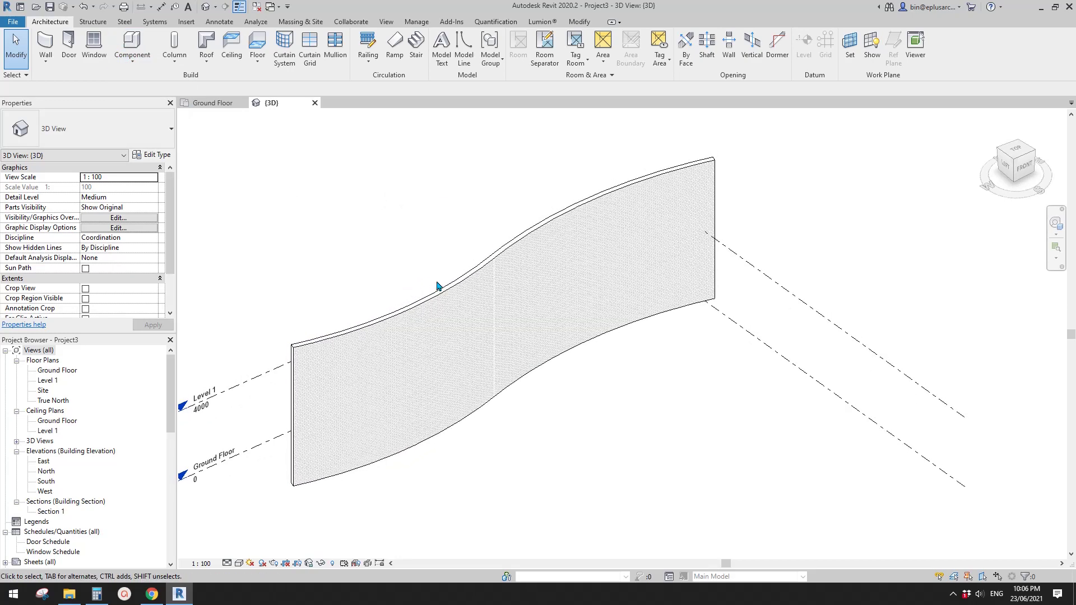
{"action": "middle_click_drag", "start_coordinate": [392, 241], "coordinate": [372, 252]}
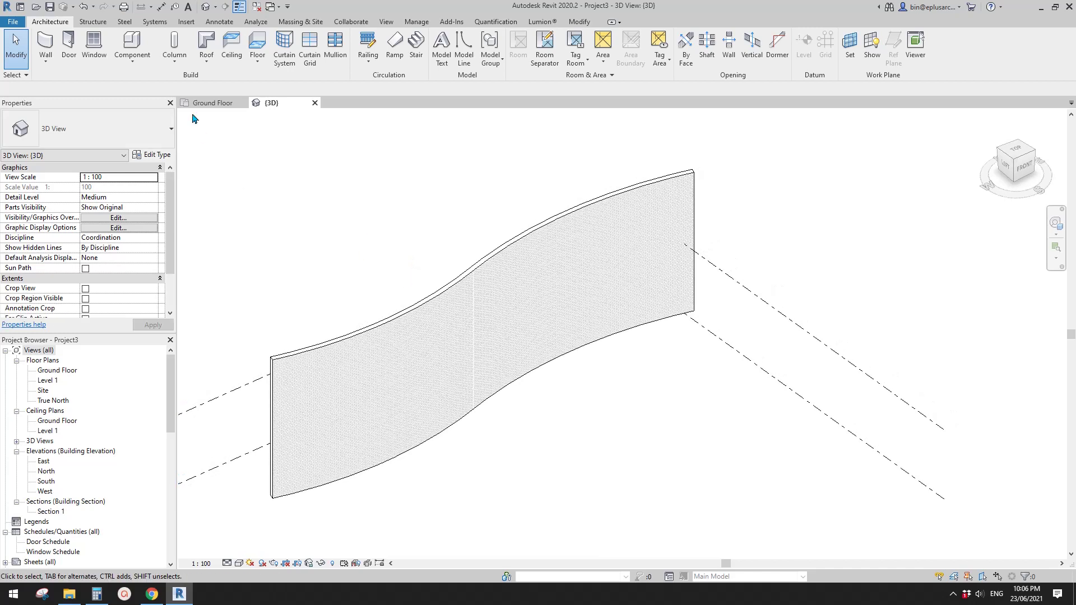
{"action": "left_click", "coordinate": [131, 60]}
{"action": "left_click", "coordinate": [355, 215]}
{"action": "left_click", "coordinate": [135, 56]}
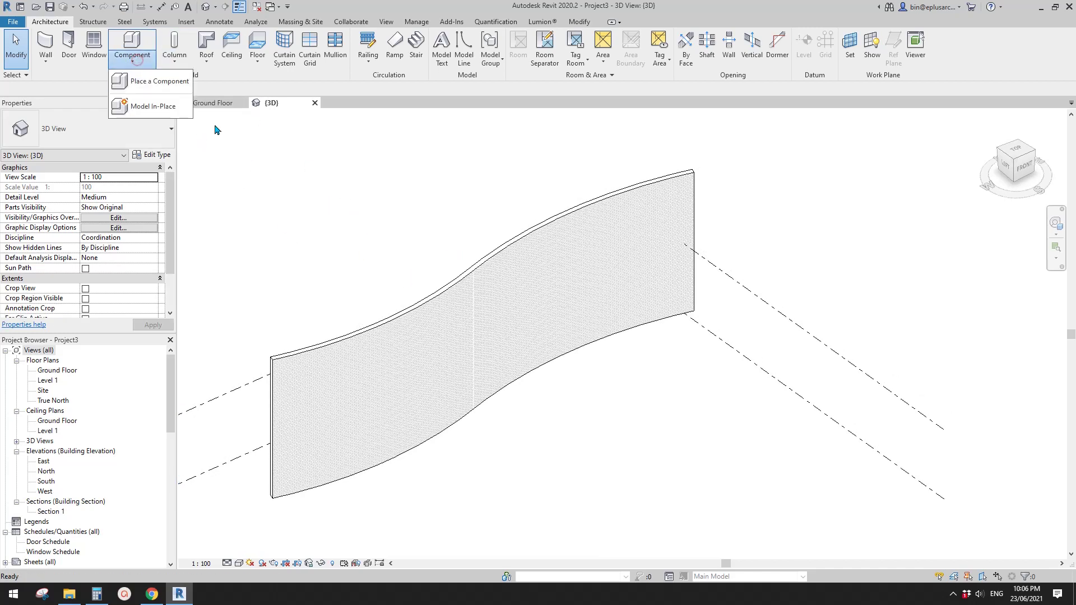
{"action": "left_click", "coordinate": [148, 111]}
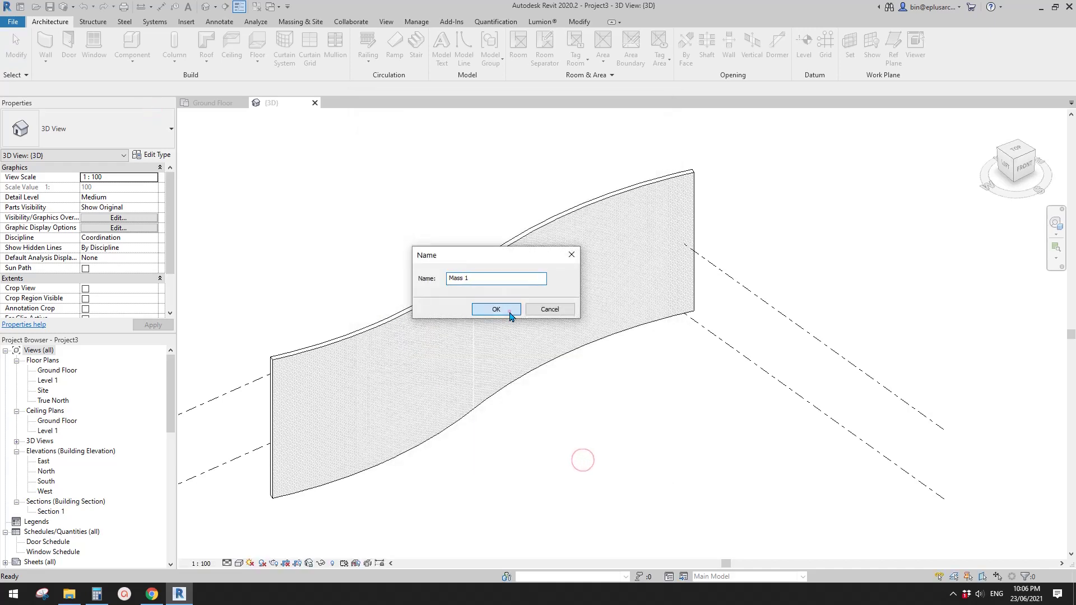
{"action": "left_click", "coordinate": [496, 309]}
Create reference lines by picking the bottom front edges of both curved brick walls
{"action": "scroll", "coordinate": [273, 210], "scroll_direction": "up", "scroll_amount": 1}
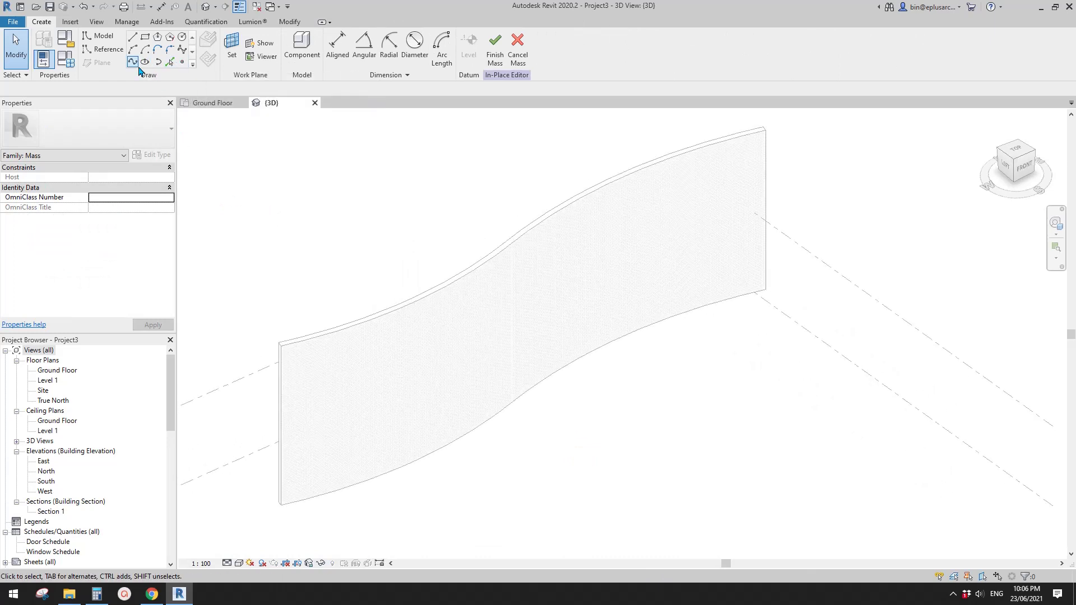
{"action": "left_click", "coordinate": [108, 49]}
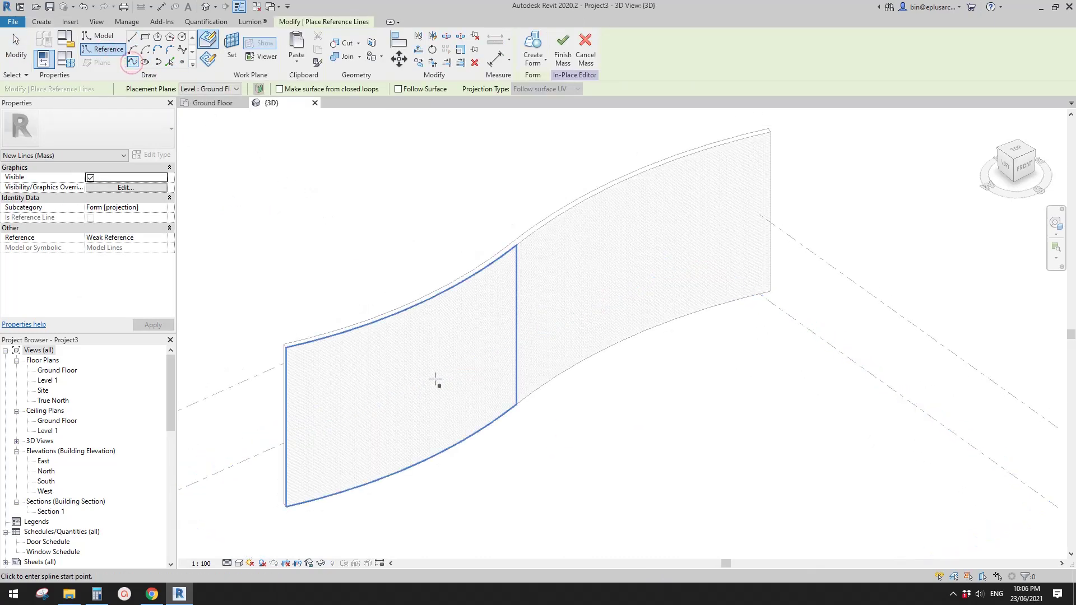
{"action": "left_click", "coordinate": [169, 61]}
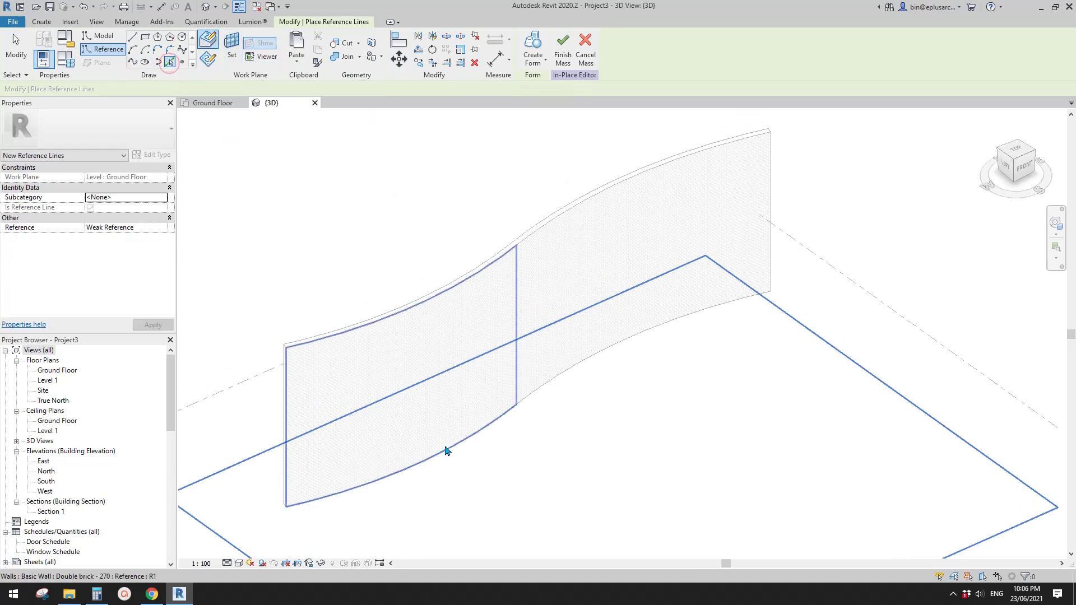
{"action": "left_click", "coordinate": [446, 446]}
{"action": "left_click", "coordinate": [563, 377]}
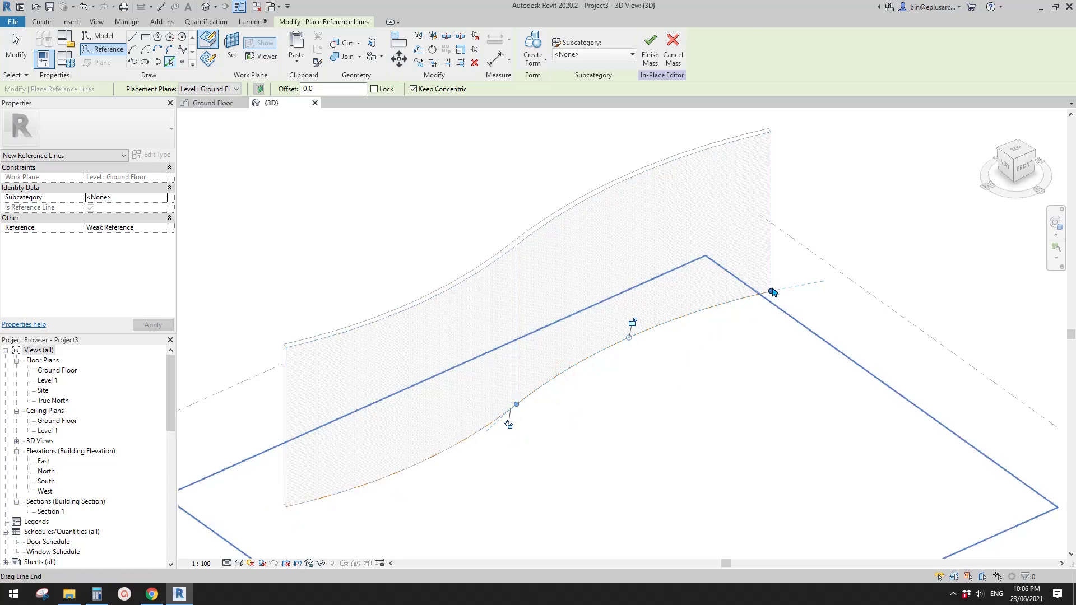
{"action": "middle_click_drag", "start_coordinate": [488, 415], "coordinate": [482, 392]}
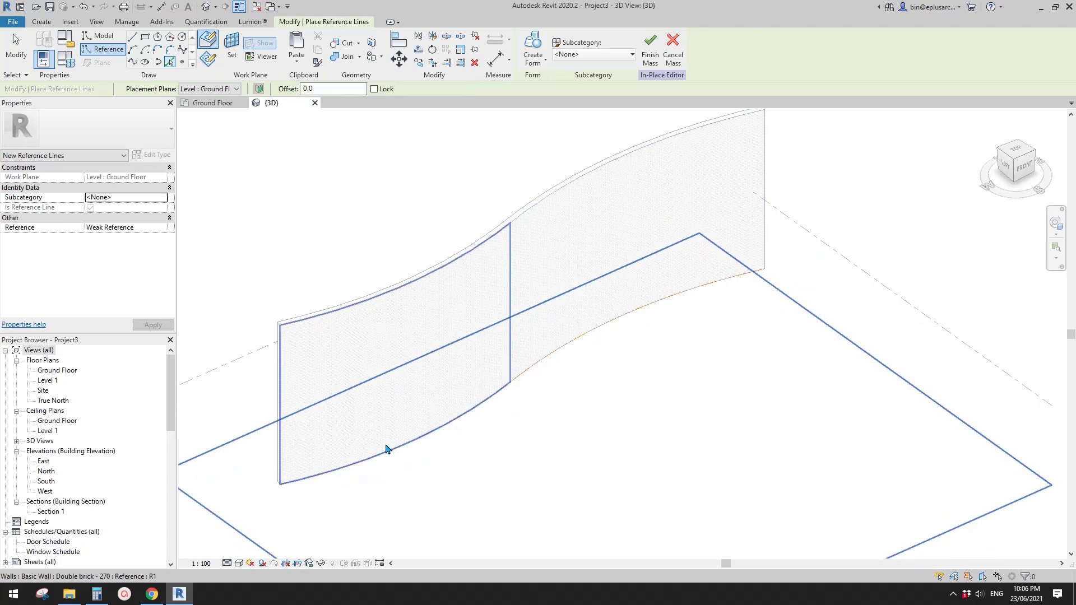
{"action": "key", "text": "Escape"}
{"action": "key", "text": "Escape"}
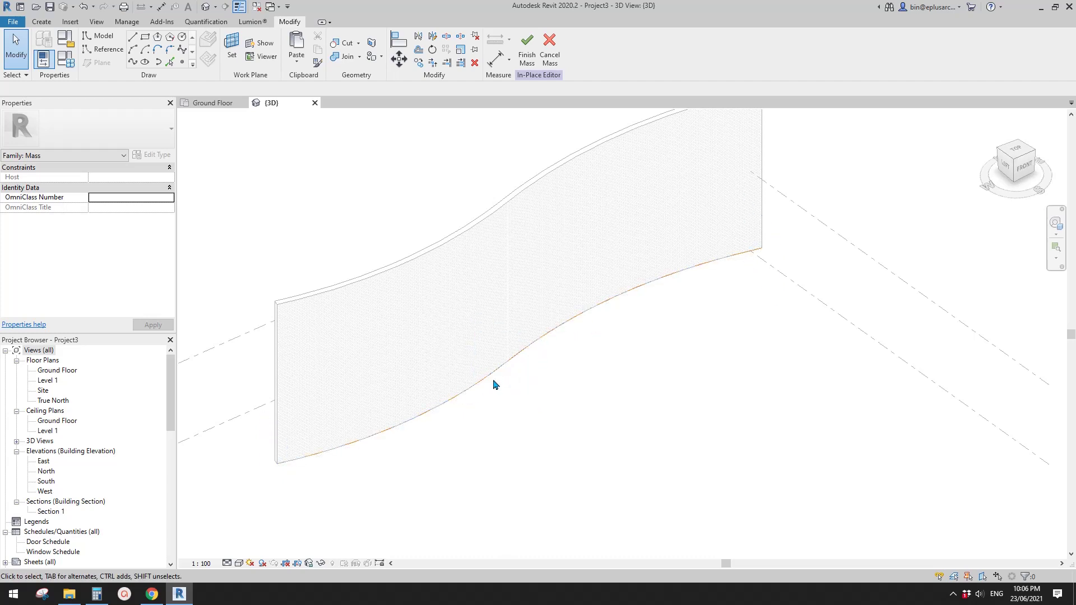
Create a curved surface form from the chain of two reference lines
{"action": "key", "text": "Tab"}
{"action": "left_click", "coordinate": [474, 386]}
{"action": "middle_click_drag", "start_coordinate": [506, 220], "coordinate": [480, 231]}
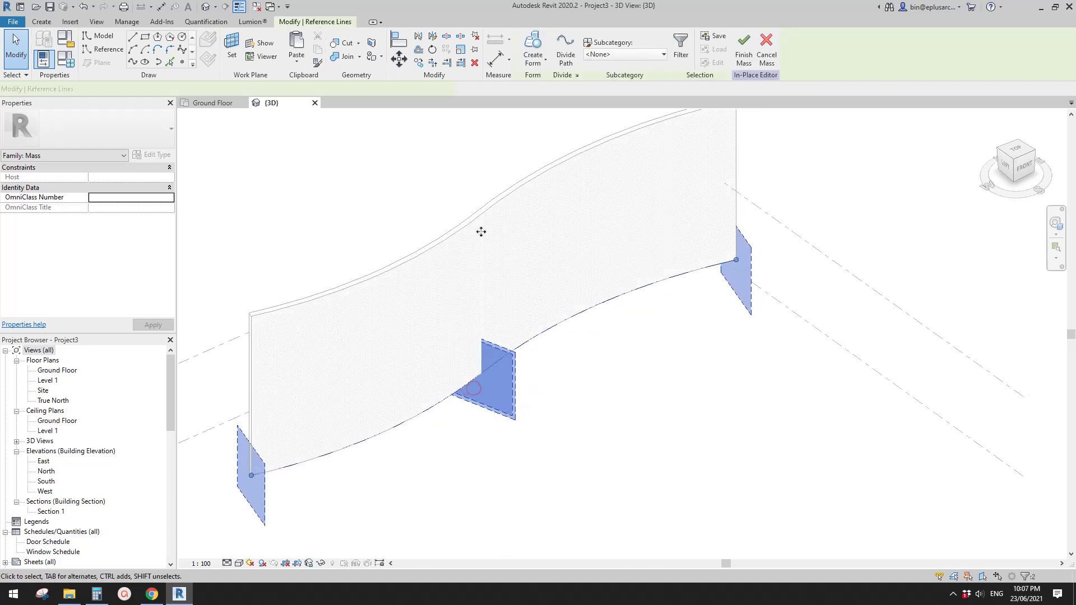
{"action": "left_click", "coordinate": [533, 51]}
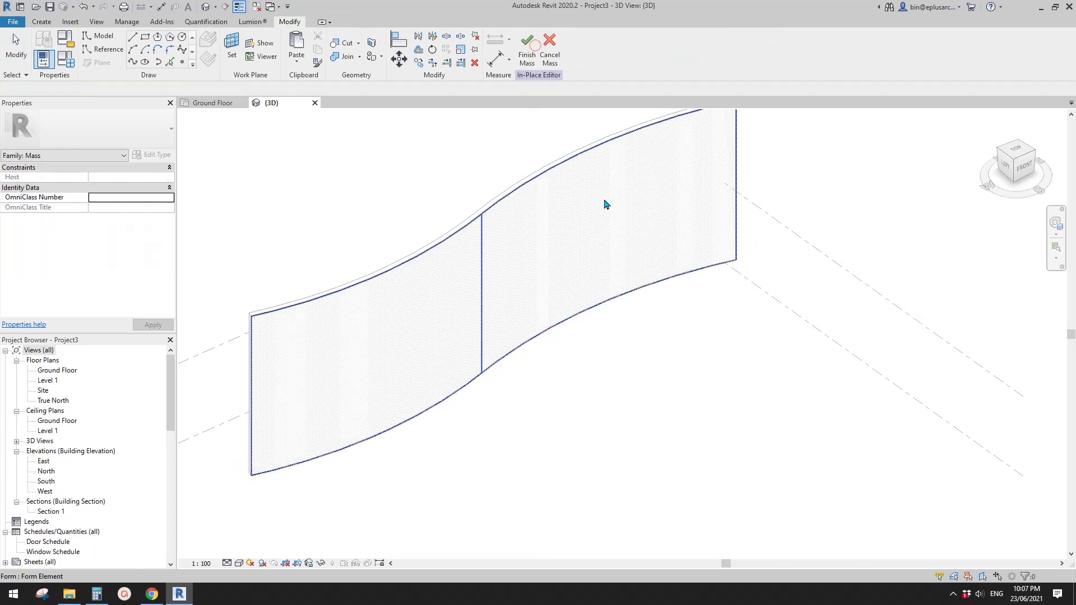
{"action": "left_click", "coordinate": [496, 247]}
{"action": "key", "text": "Escape"}
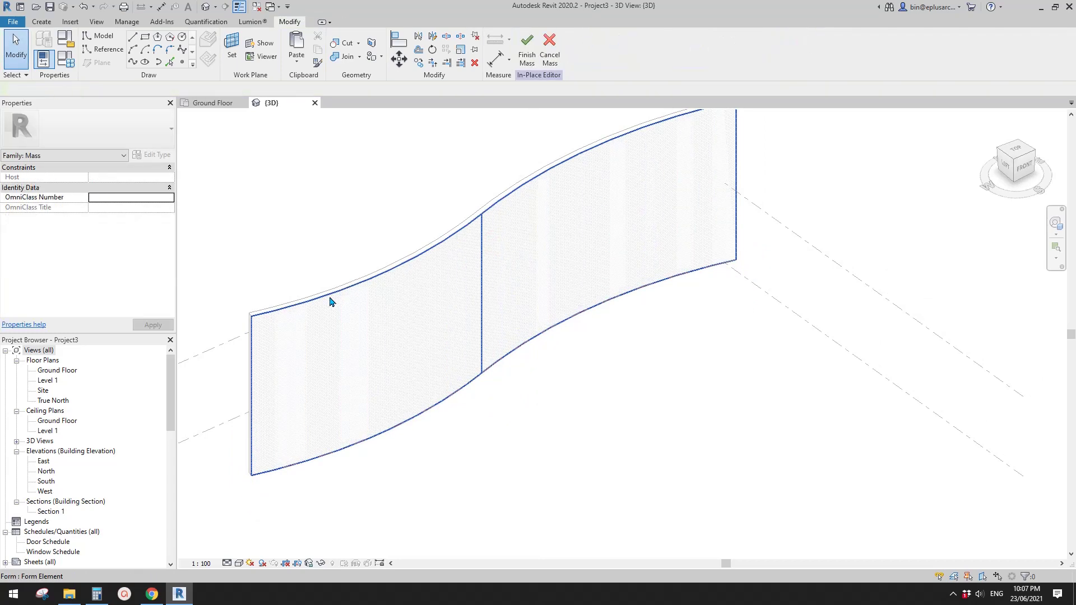
Temporarily isolate the curved surface form and finish the in-place mass
{"action": "left_click", "coordinate": [330, 299]}
{"action": "scroll", "coordinate": [493, 228], "scroll_direction": "down", "scroll_amount": 3}
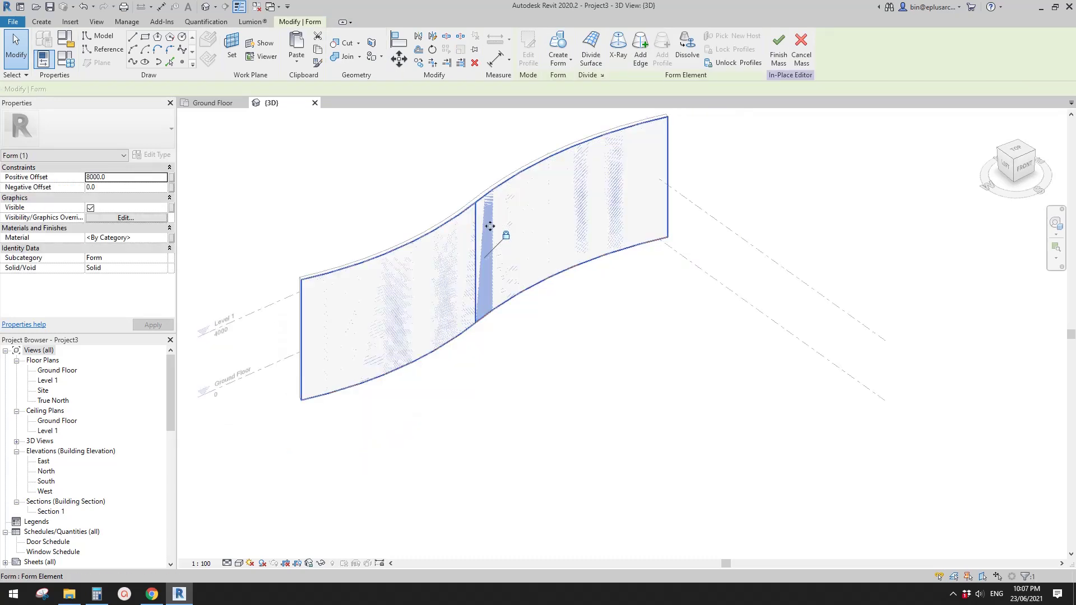
{"action": "key", "text": "h"}
{"action": "key", "text": "i"}
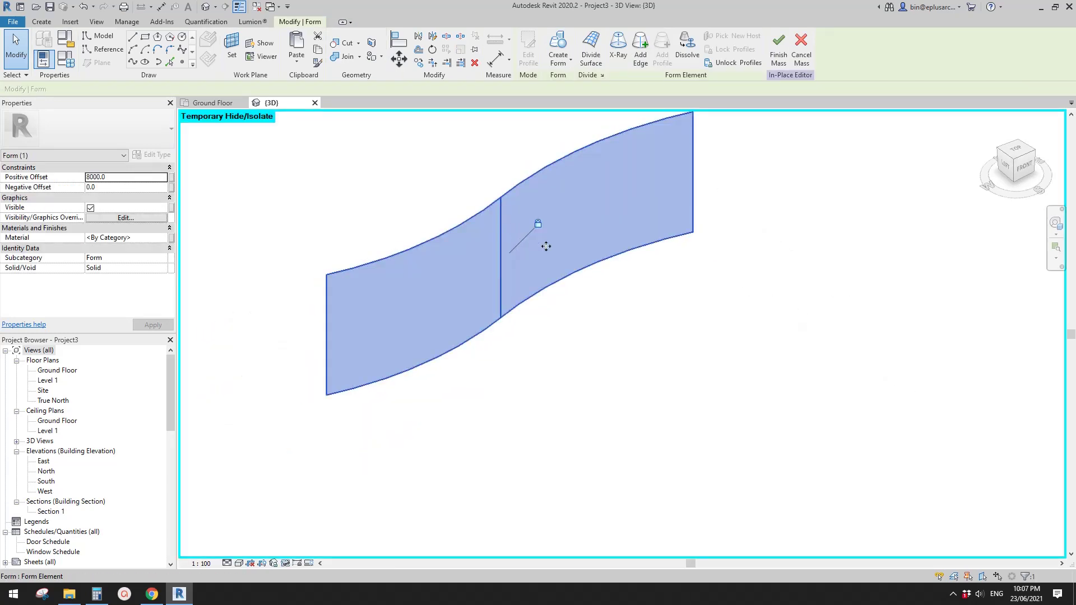
{"action": "key", "text": "Escape"}
{"action": "left_click", "coordinate": [573, 223]}
{"action": "middle_click_drag", "start_coordinate": [547, 250], "coordinate": [522, 250], "text": "shift"}
{"action": "key", "text": "Escape"}
{"action": "middle_click_drag", "start_coordinate": [589, 278], "coordinate": [567, 325], "text": "shift"}
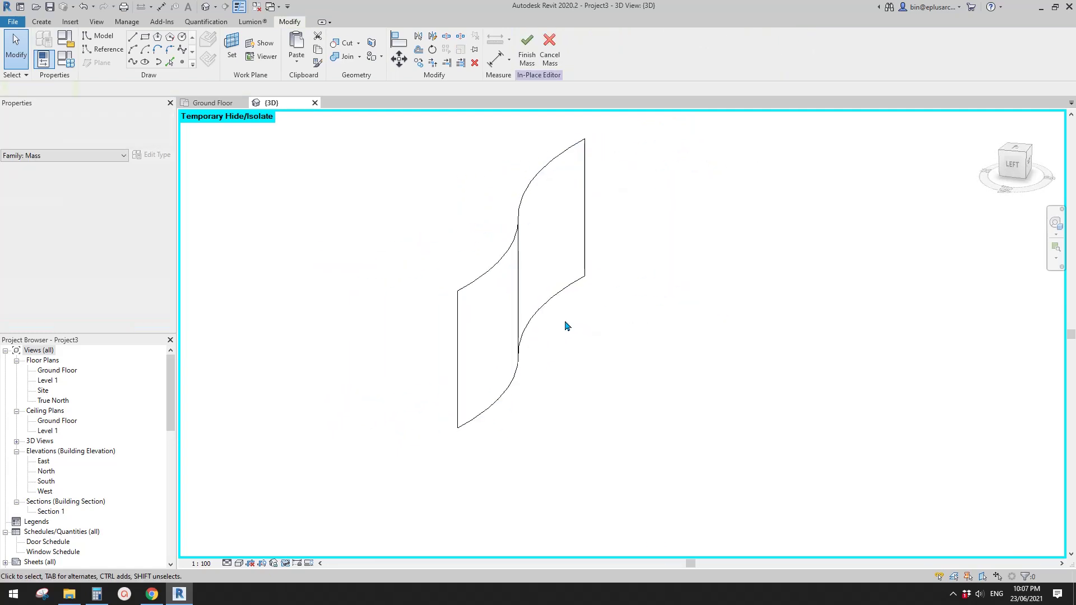
{"action": "middle_click_drag", "start_coordinate": [494, 317], "coordinate": [550, 267], "text": "shift"}
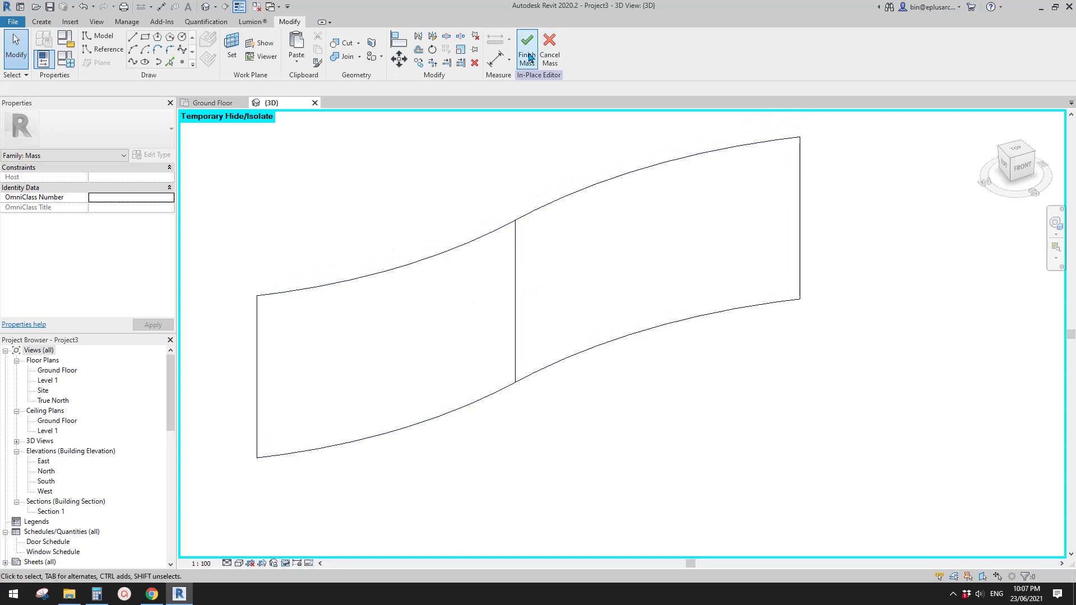
{"action": "left_click", "coordinate": [527, 56]}
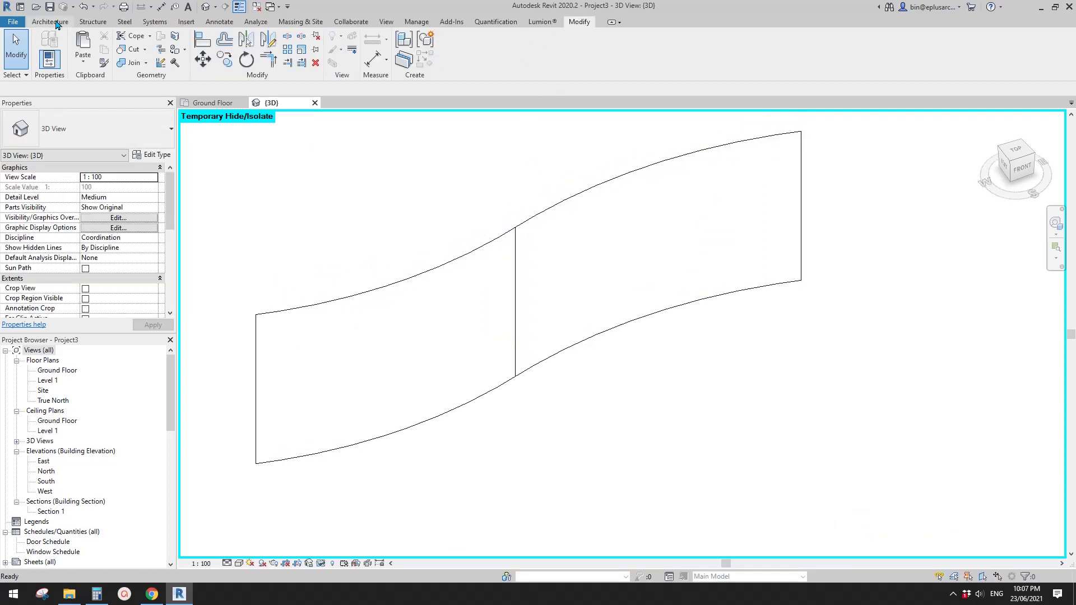
Create a 1500 x 3000mm curtain system by face on both curved faces of the mass
{"action": "left_click", "coordinate": [51, 21]}
{"action": "left_click", "coordinate": [285, 49]}
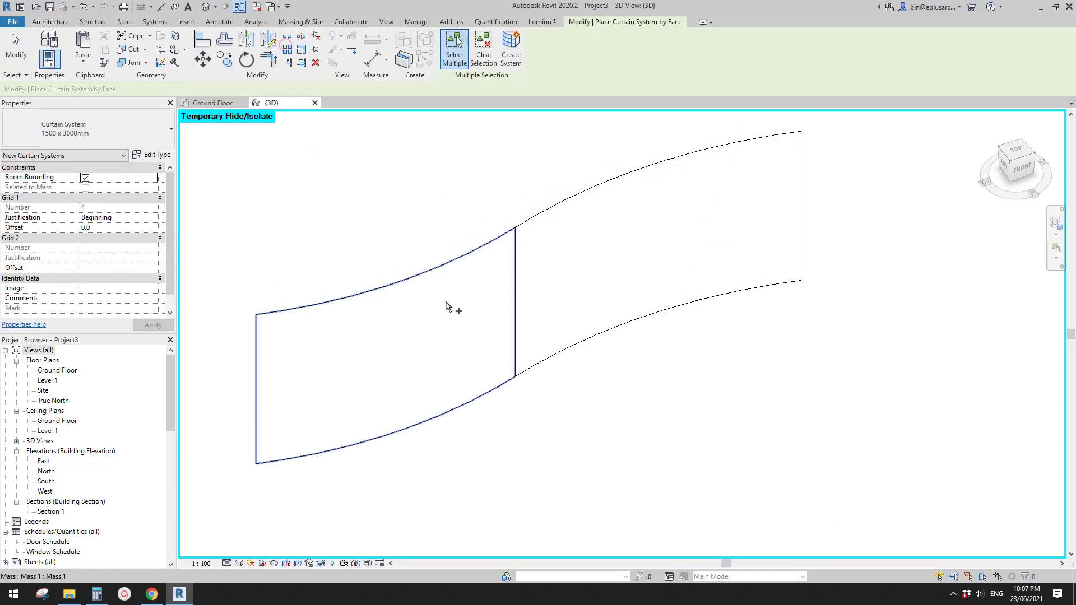
{"action": "left_click", "coordinate": [467, 319]}
{"action": "left_click", "coordinate": [585, 279]}
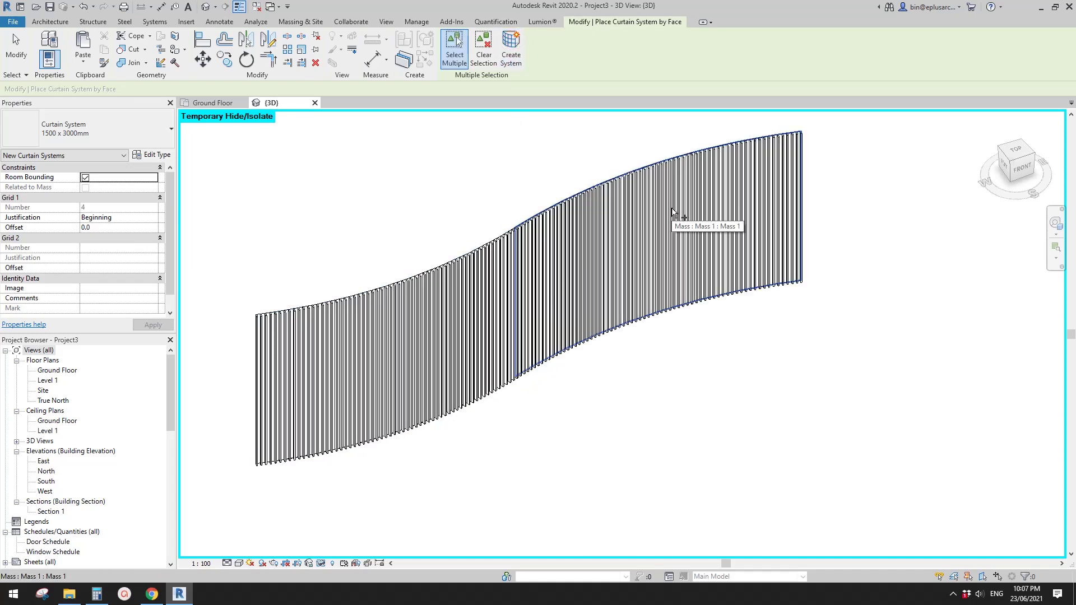
{"action": "key", "text": "Escape"}
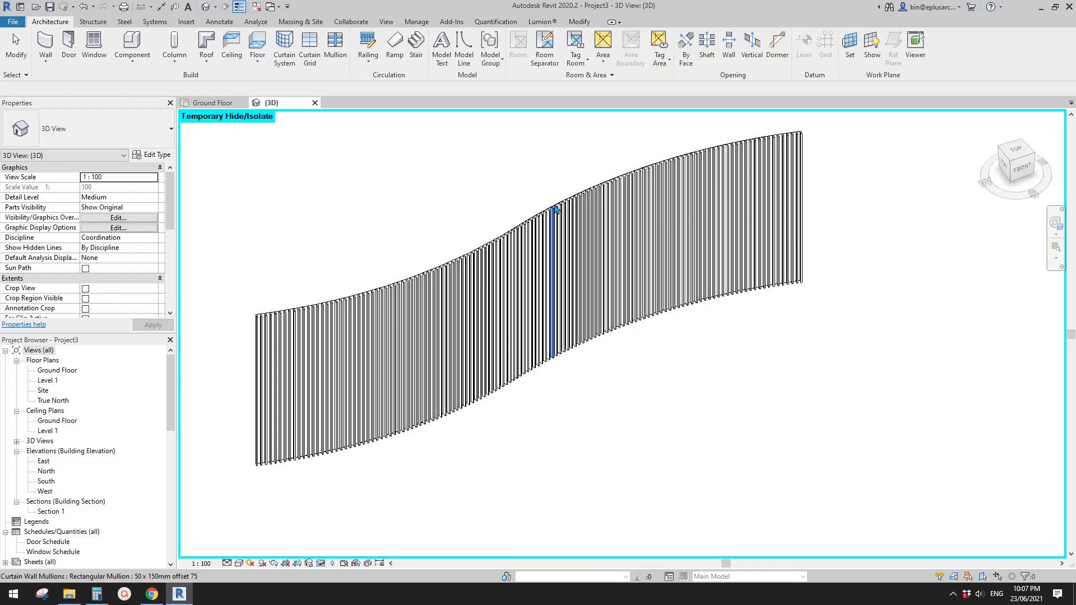
Delete the curtain system from the curved mass faces
{"action": "scroll", "coordinate": [555, 210], "scroll_direction": "up", "scroll_amount": 5}
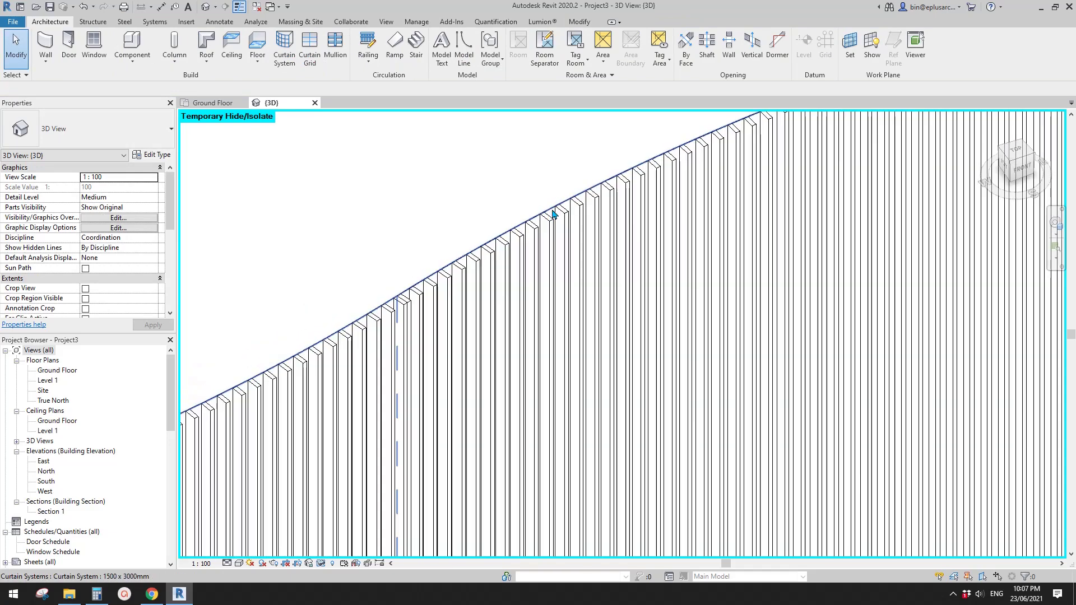
{"action": "left_click", "coordinate": [554, 213]}
{"action": "scroll", "coordinate": [553, 212], "scroll_direction": "down", "scroll_amount": 2}
{"action": "key", "text": "Escape"}
{"action": "scroll", "coordinate": [436, 280], "scroll_direction": "up", "scroll_amount": 3}
{"action": "left_click", "coordinate": [440, 283]}
{"action": "key", "text": "Delete"}
{"action": "scroll", "coordinate": [474, 277], "scroll_direction": "down", "scroll_amount": 3}
{"action": "middle_click_drag", "start_coordinate": [479, 256], "coordinate": [519, 283], "text": "shift"}
Edit the mass in place and divide the surface of its curved form
{"action": "left_click", "coordinate": [480, 265]}
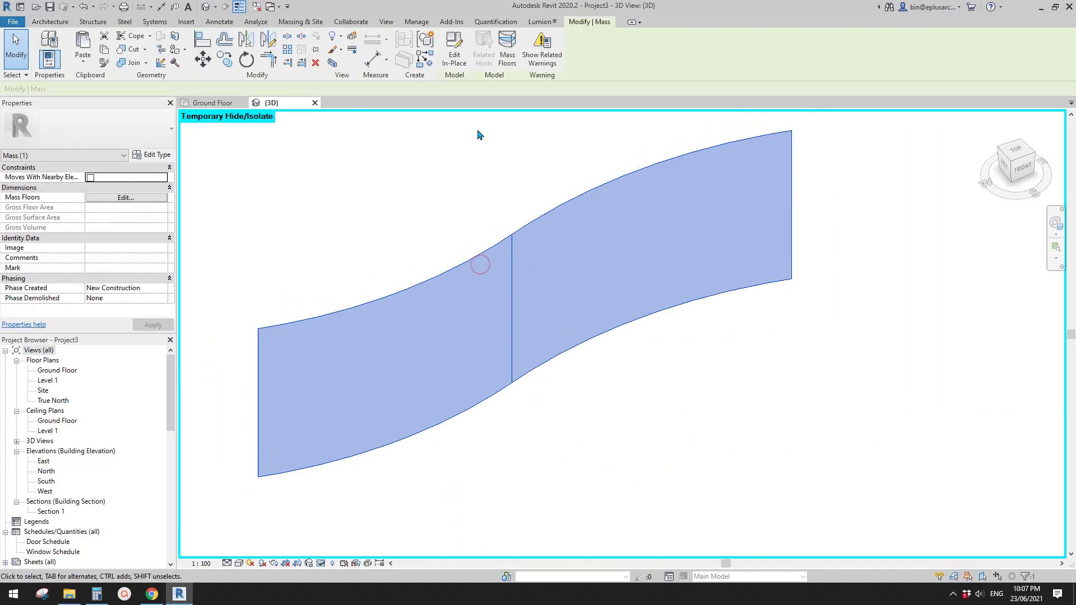
{"action": "left_click", "coordinate": [454, 55]}
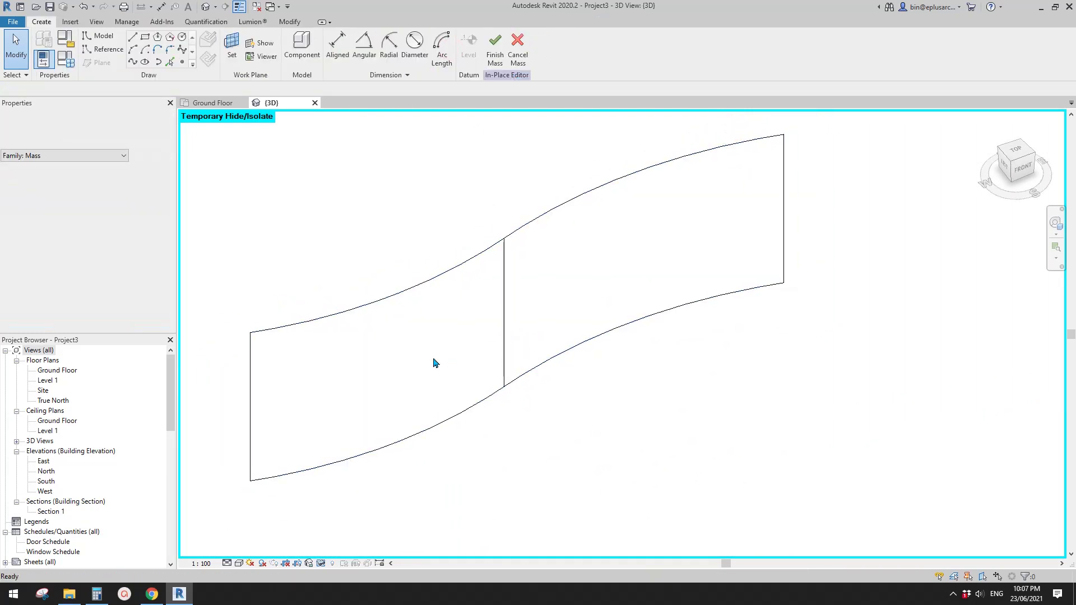
{"action": "left_click", "coordinate": [478, 353]}
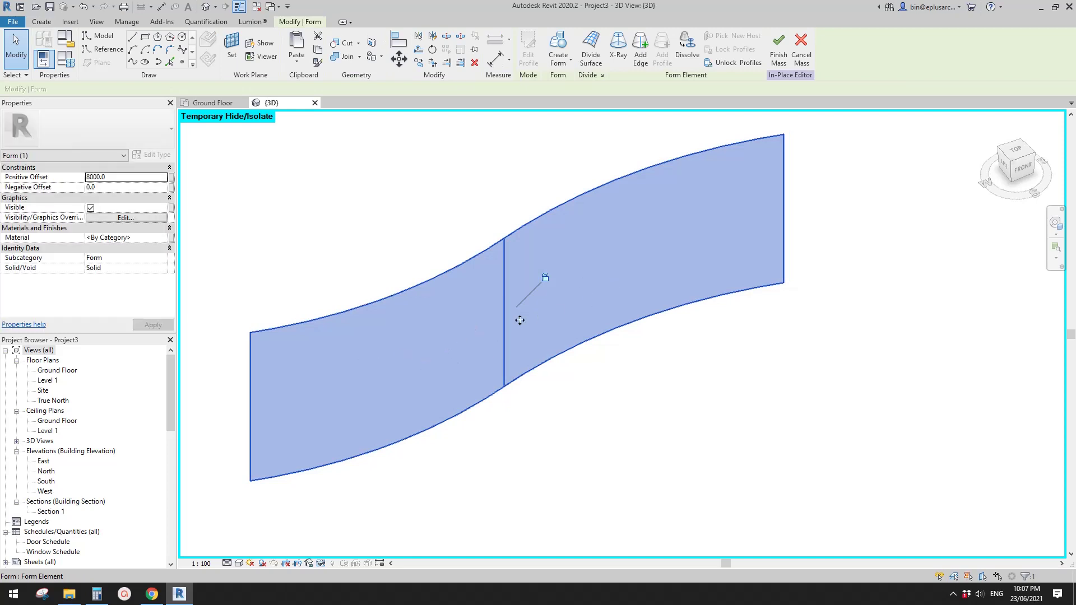
{"action": "left_click", "coordinate": [591, 56]}
{"action": "middle_click_drag", "start_coordinate": [587, 158], "coordinate": [467, 273], "text": "shift"}
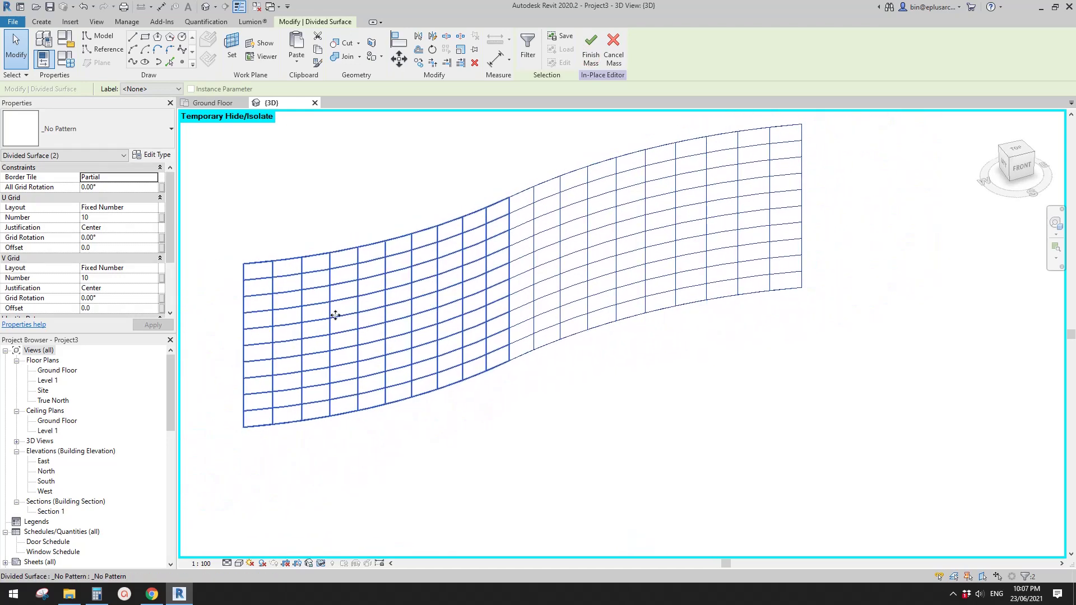
Turn off the U grid on the divided surface of the first curve, giving its layout the value None
{"action": "scroll", "coordinate": [92, 244], "scroll_direction": "down", "scroll_amount": 3}
{"action": "scroll", "coordinate": [95, 221], "scroll_direction": "up", "scroll_amount": 2}
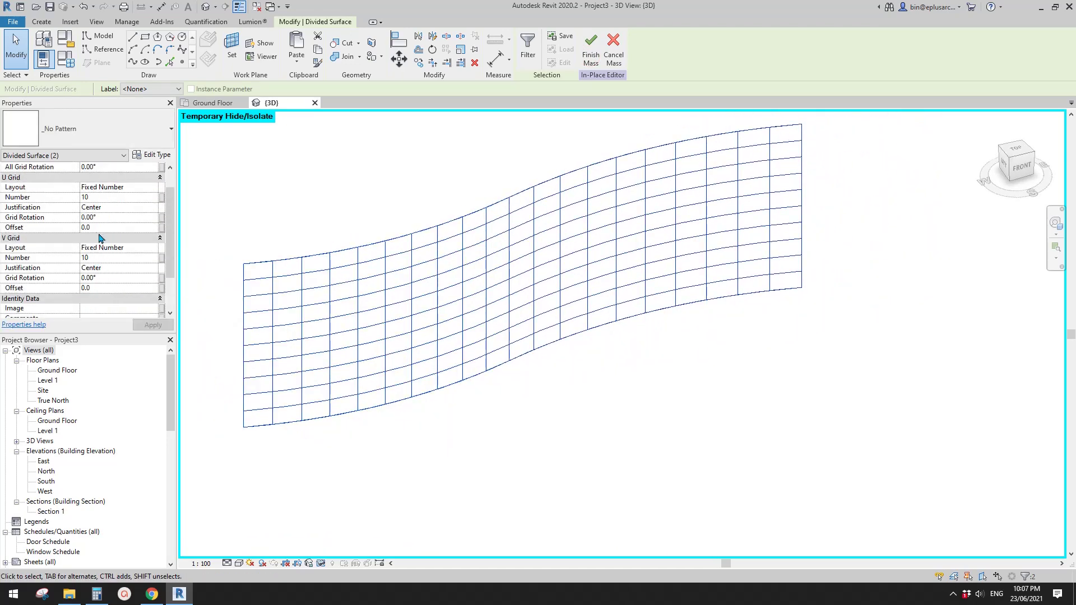
{"action": "middle_click_drag", "start_coordinate": [319, 239], "coordinate": [336, 242]}
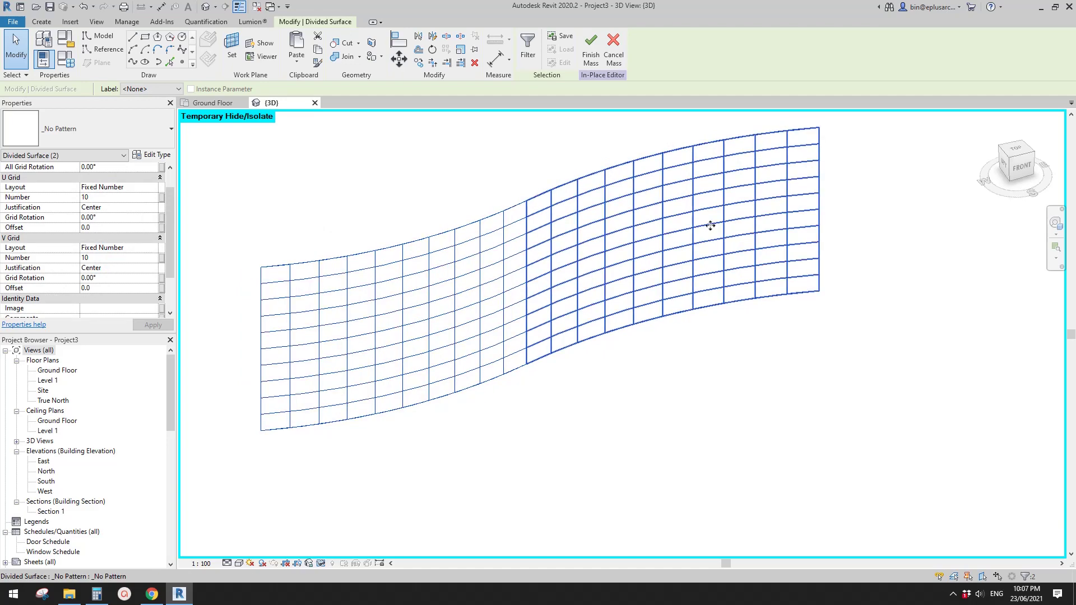
{"action": "middle_click_drag", "start_coordinate": [363, 325], "coordinate": [399, 332]}
{"action": "left_click", "coordinate": [399, 331]}
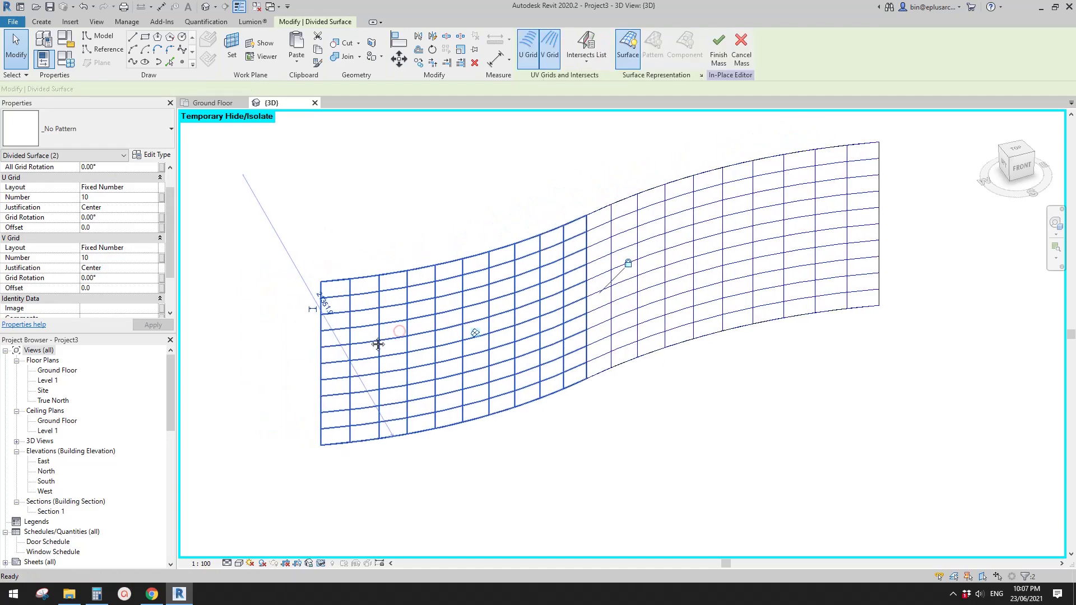
{"action": "scroll", "coordinate": [434, 325], "scroll_direction": "up", "scroll_amount": 1}
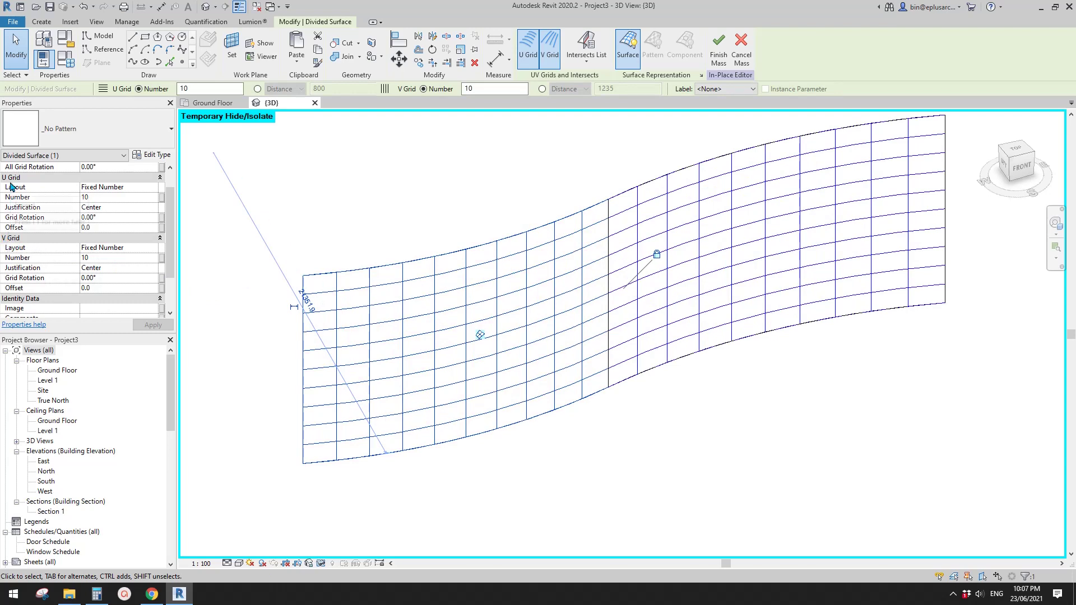
{"action": "left_click", "coordinate": [159, 187]}
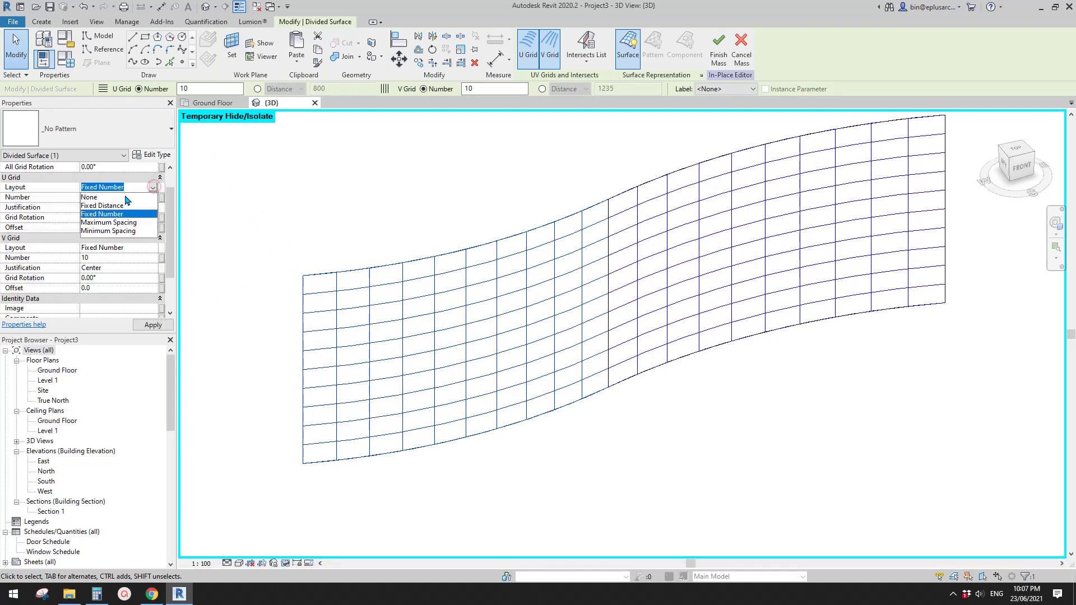
{"action": "left_click", "coordinate": [160, 187]}
{"action": "left_click", "coordinate": [528, 56]}
{"action": "middle_click_drag", "start_coordinate": [542, 185], "coordinate": [534, 194]}
{"action": "left_click", "coordinate": [525, 44]}
{"action": "left_click", "coordinate": [527, 46]}
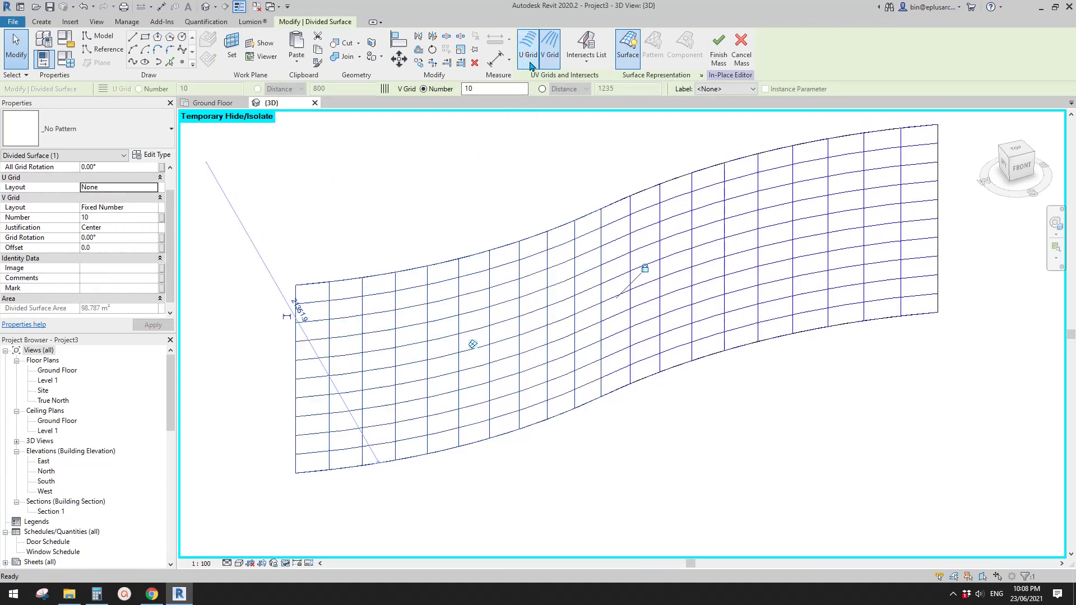
Toggle the U and V grids of the first curve's divided surface, ending with only the V grid on
{"action": "left_click", "coordinate": [549, 54]}
{"action": "left_click", "coordinate": [550, 53]}
{"action": "left_click", "coordinate": [551, 55]}
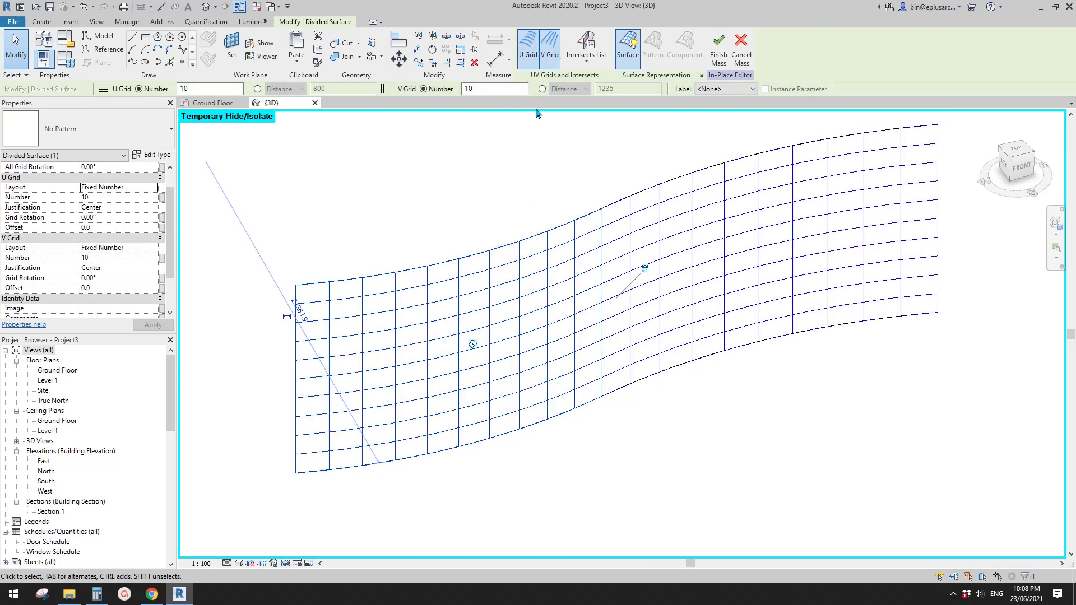
{"action": "left_click", "coordinate": [533, 56]}
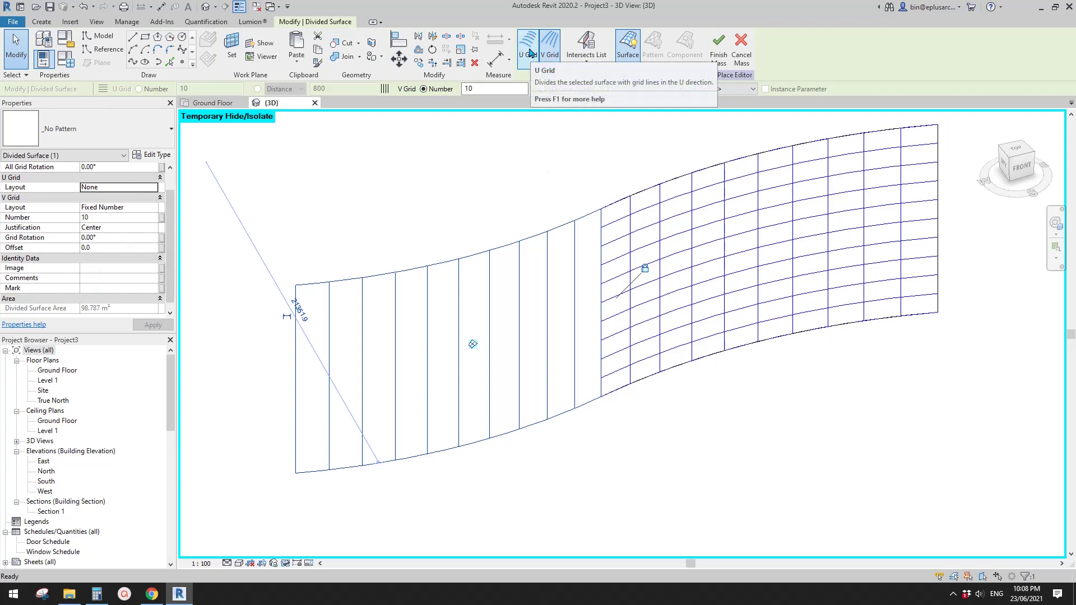
Set the V grid layout of the first curve's divided surface to Maximum Spacing with a distance of 200
{"action": "scroll", "coordinate": [492, 129], "scroll_direction": "up", "scroll_amount": 1}
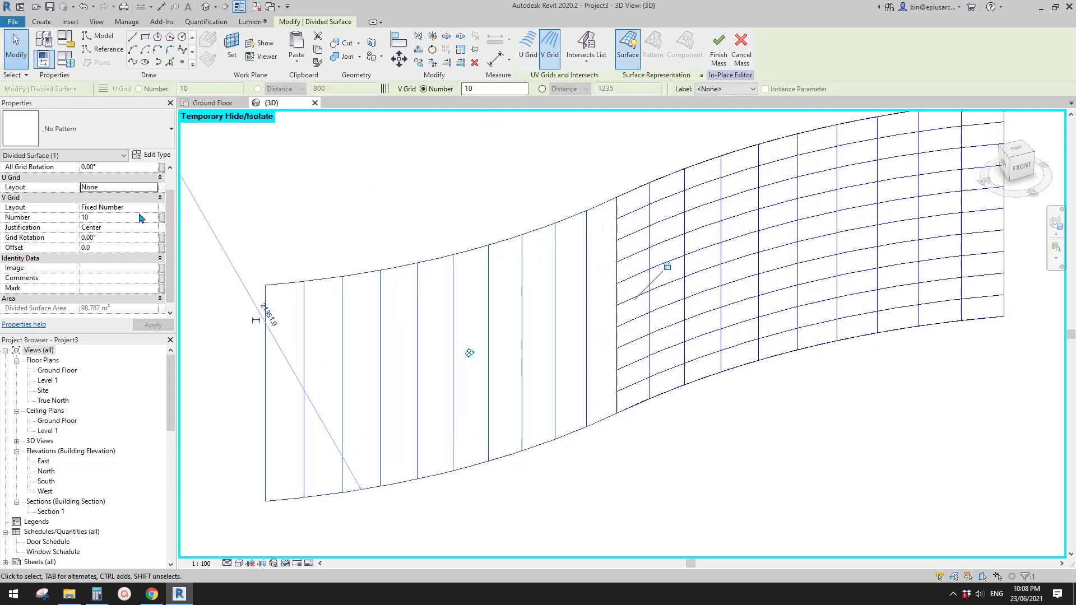
{"action": "middle_click_drag", "start_coordinate": [432, 200], "coordinate": [436, 194]}
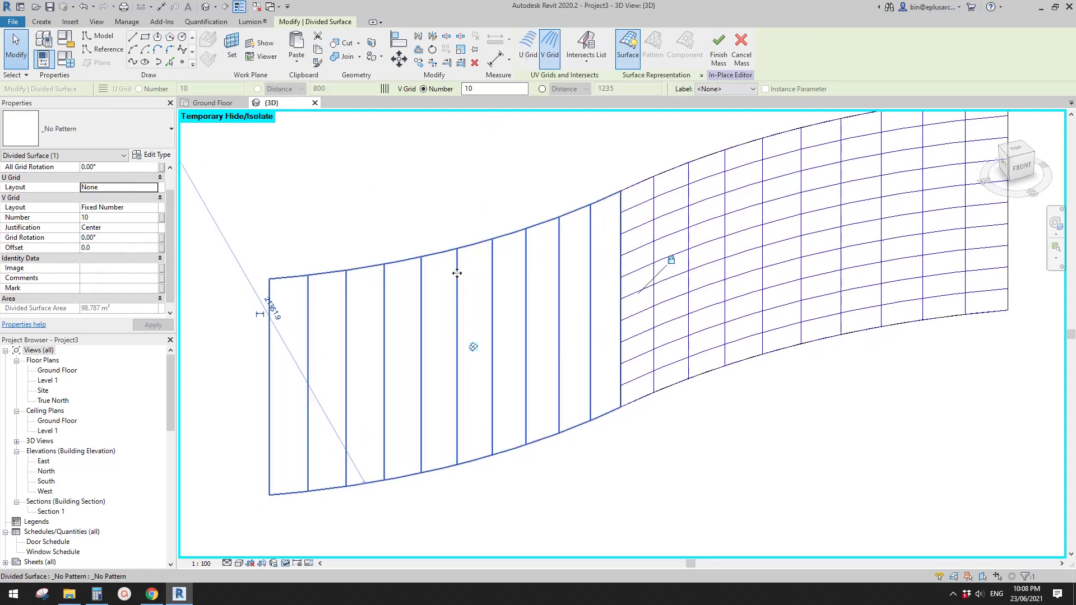
{"action": "left_click", "coordinate": [112, 218]}
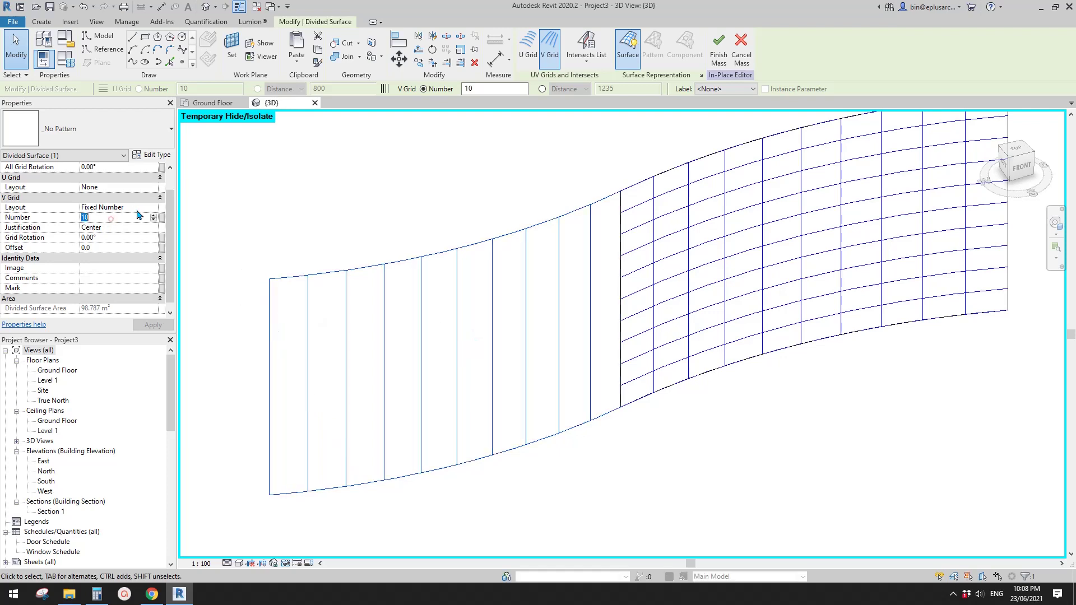
{"action": "left_click", "coordinate": [152, 209]}
{"action": "left_click", "coordinate": [134, 246]}
{"action": "left_click", "coordinate": [118, 219]}
{"action": "type", "text": "200"}
{"action": "middle_click_drag", "start_coordinate": [461, 163], "coordinate": [461, 149]}
Try a V grid rotation of 45° on the divided surface, then reset it to 0° and deselect the surface
{"action": "left_click", "coordinate": [106, 237]}
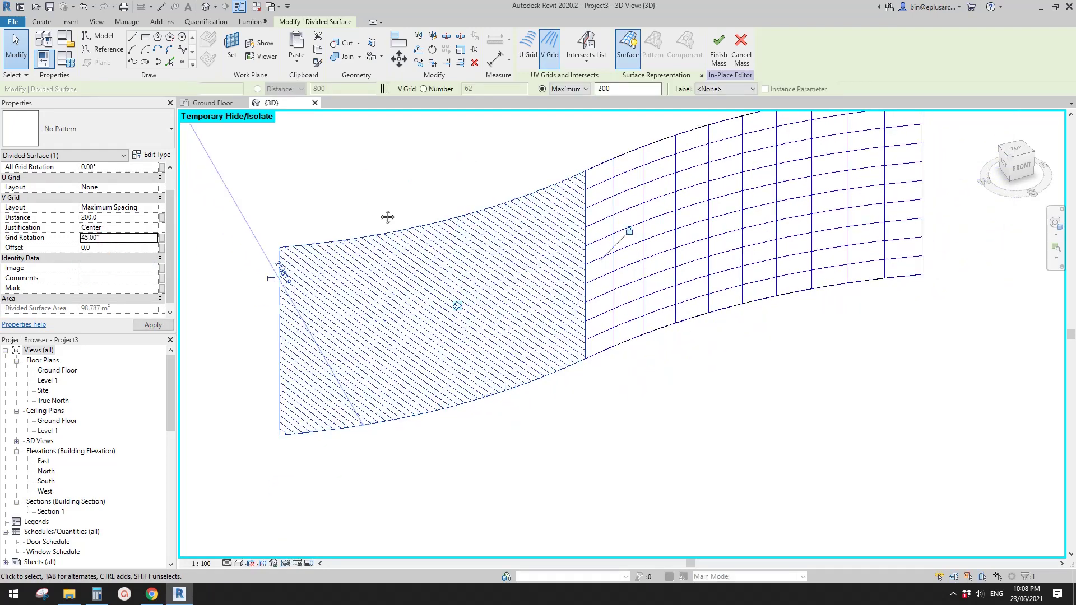
{"action": "middle_click_drag", "start_coordinate": [391, 243], "coordinate": [482, 269], "text": "shift"}
{"action": "left_click", "coordinate": [117, 238]}
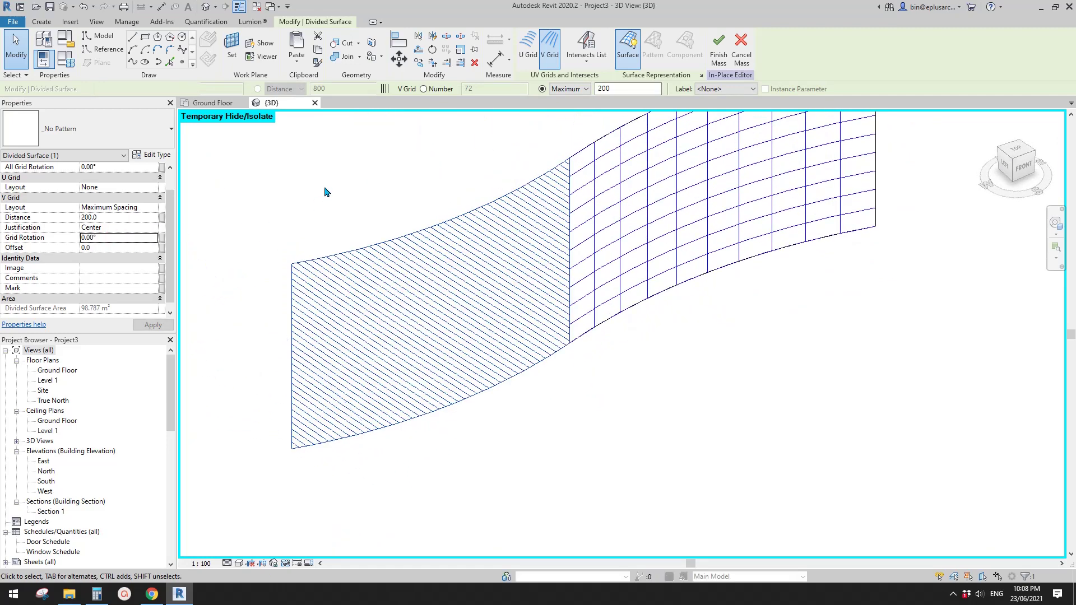
{"action": "middle_click_drag", "start_coordinate": [384, 202], "coordinate": [387, 207], "text": "shift"}
{"action": "scroll", "coordinate": [422, 236], "scroll_direction": "up", "scroll_amount": 3}
{"action": "scroll", "coordinate": [441, 245], "scroll_direction": "down", "scroll_amount": 2}
{"action": "middle_click_drag", "start_coordinate": [421, 244], "coordinate": [442, 308], "text": "shift"}
{"action": "key", "text": "Escape"}
Display the nodes on the first curve's divided surface along its upper and lower edges
{"action": "scroll", "coordinate": [434, 248], "scroll_direction": "up", "scroll_amount": 1}
{"action": "scroll", "coordinate": [464, 264], "scroll_direction": "down", "scroll_amount": 2}
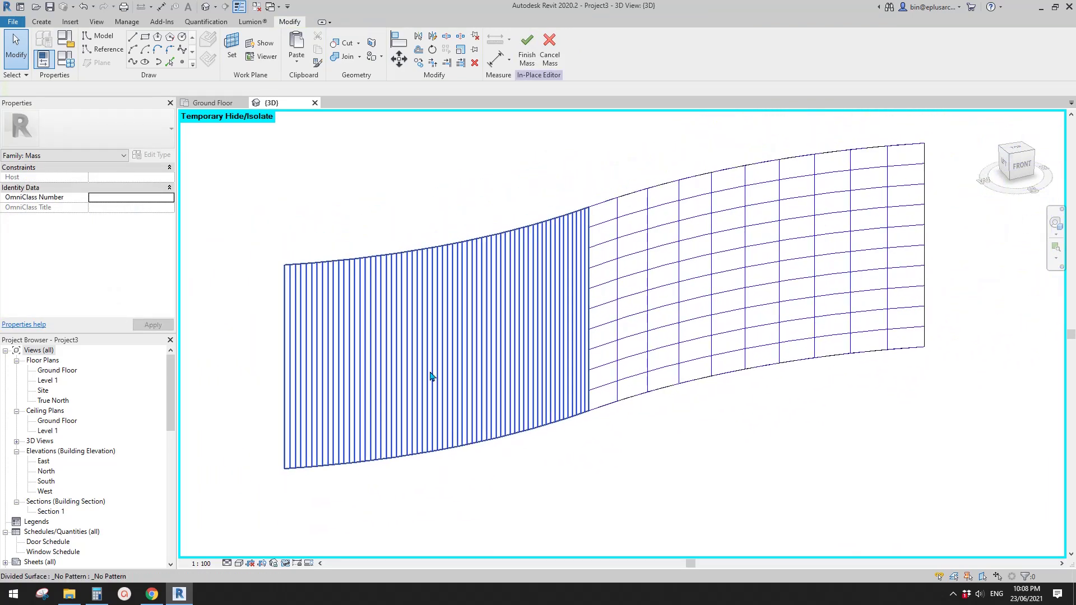
{"action": "middle_click_drag", "start_coordinate": [444, 360], "coordinate": [454, 395], "text": "shift"}
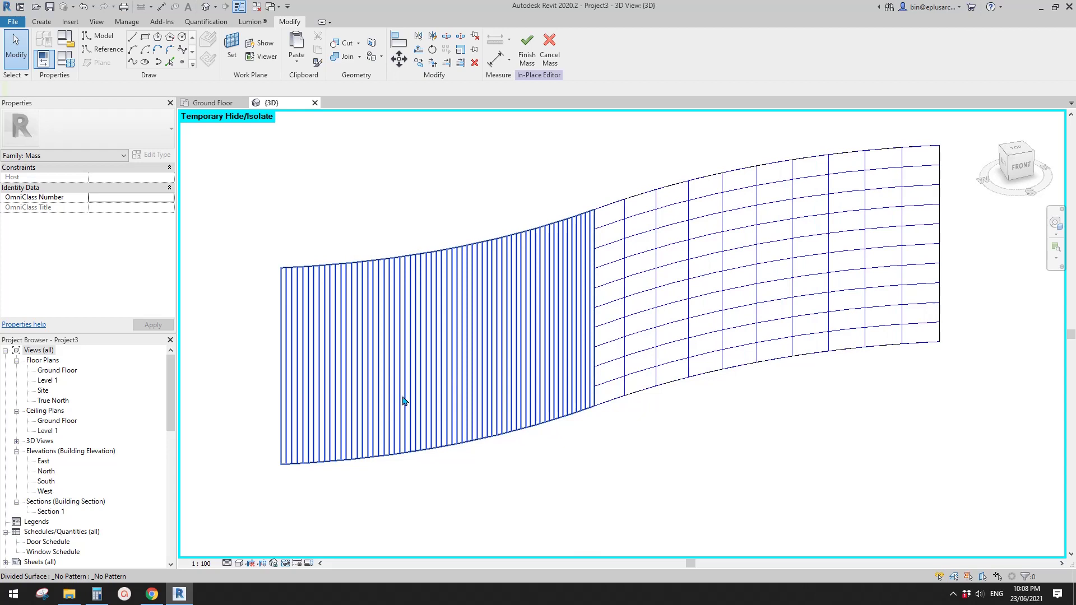
{"action": "scroll", "coordinate": [447, 360], "scroll_direction": "up", "scroll_amount": 1}
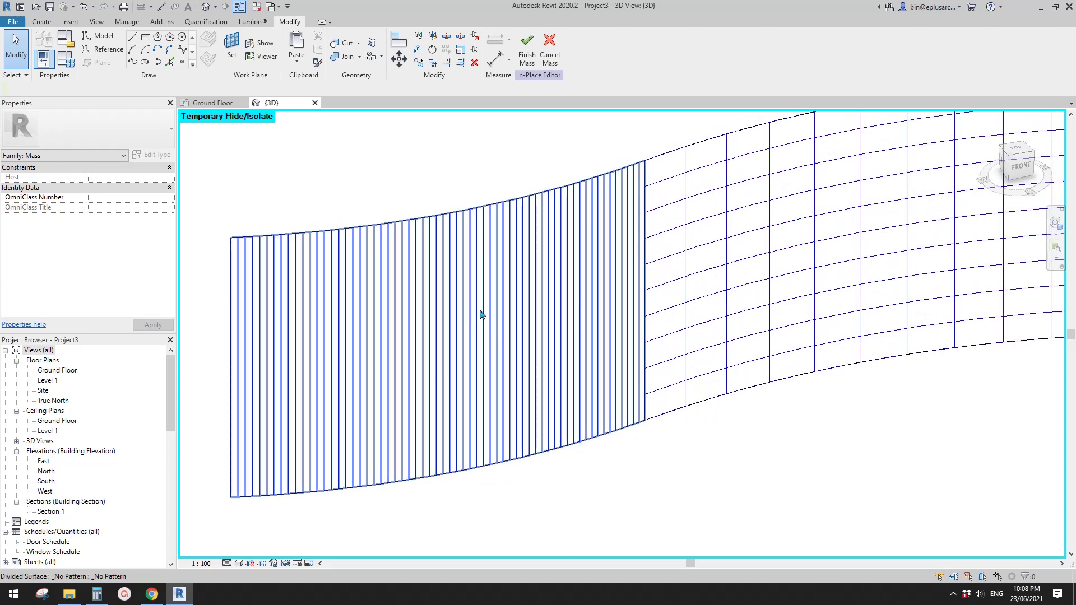
{"action": "middle_click_drag", "start_coordinate": [442, 308], "coordinate": [489, 257]}
{"action": "scroll", "coordinate": [452, 262], "scroll_direction": "down", "scroll_amount": 2}
{"action": "scroll", "coordinate": [449, 283], "scroll_direction": "up", "scroll_amount": 1}
{"action": "left_click", "coordinate": [440, 285]}
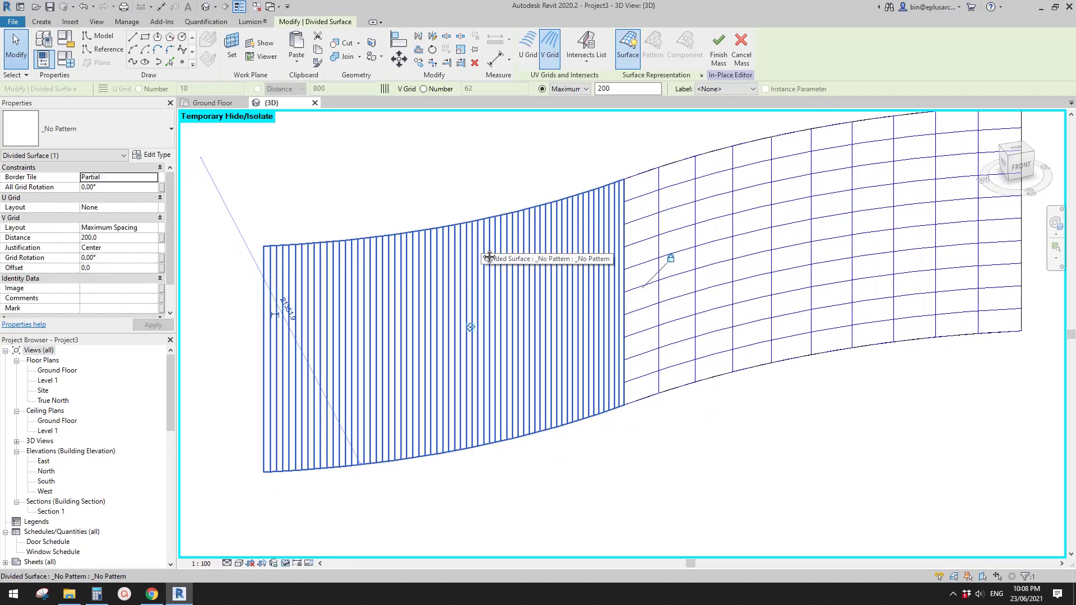
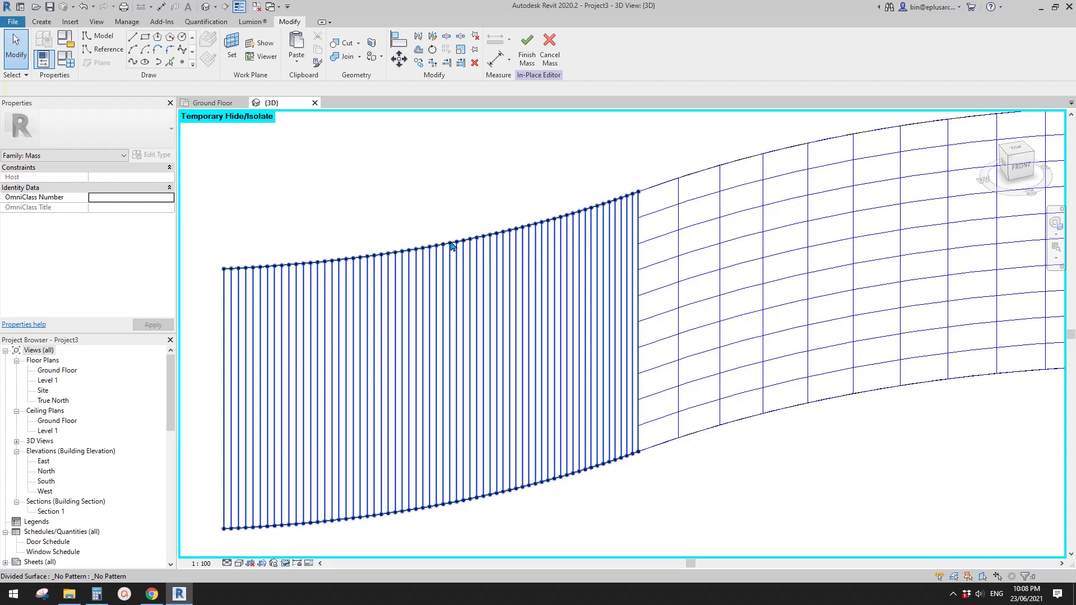
{"action": "left_click", "coordinate": [420, 216]}
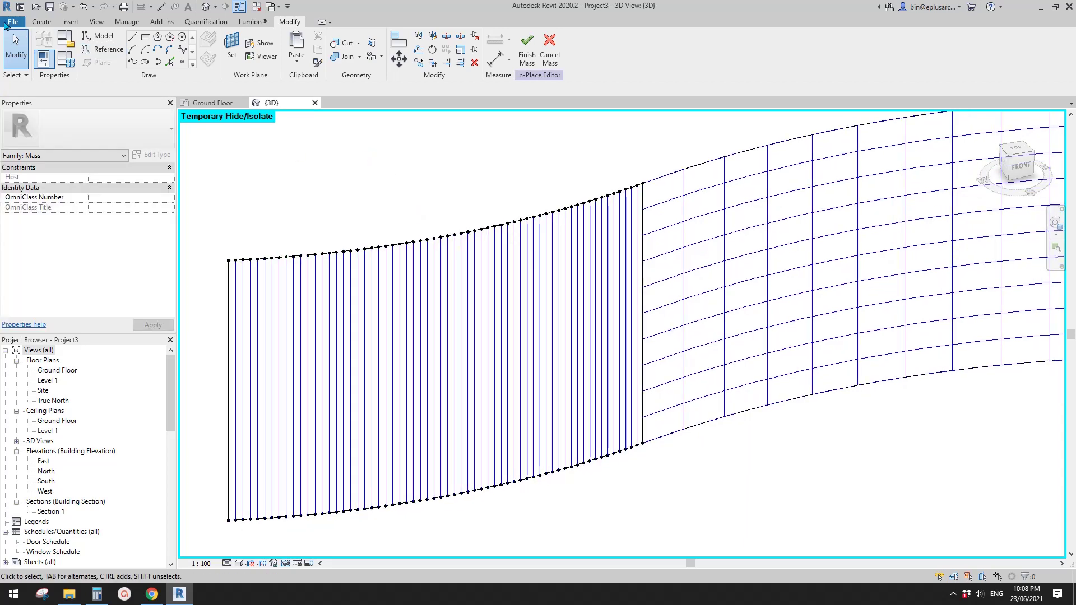
Create a new family from an adaptive generic model template
{"action": "left_click", "coordinate": [14, 23]}
{"action": "mouse_move", "coordinate": [34, 56]}
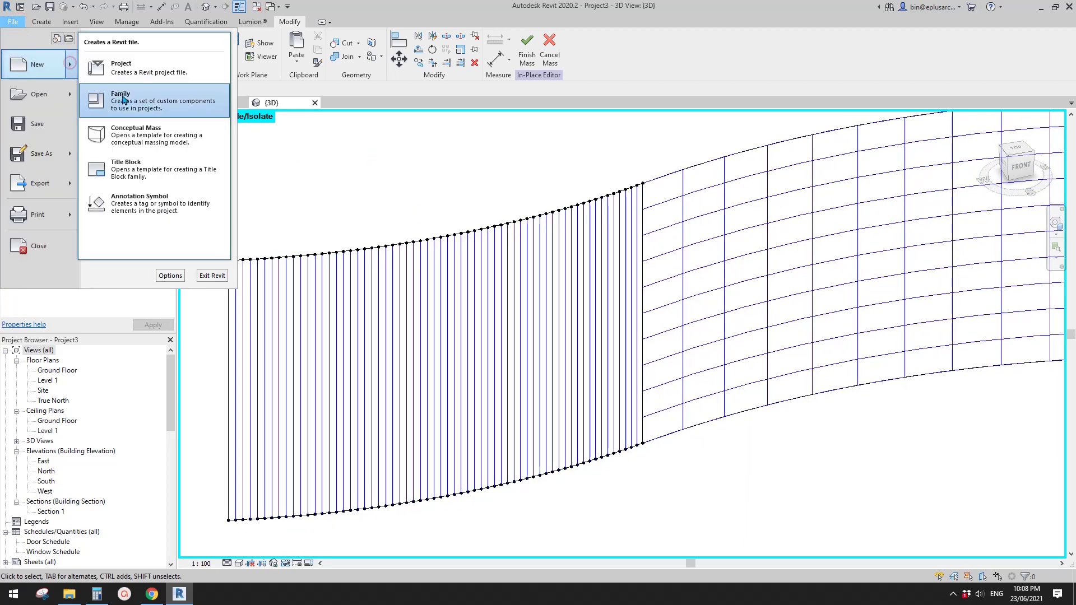
{"action": "left_click", "coordinate": [136, 100]}
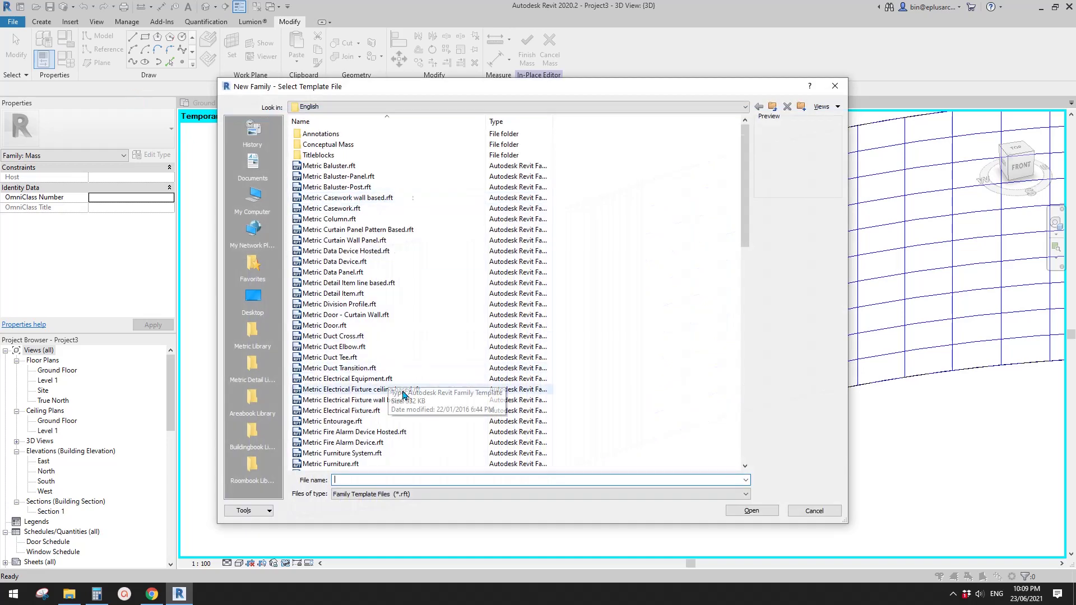
{"action": "scroll", "coordinate": [384, 371], "scroll_direction": "down", "scroll_amount": 5}
{"action": "double_click", "coordinate": [377, 347]}
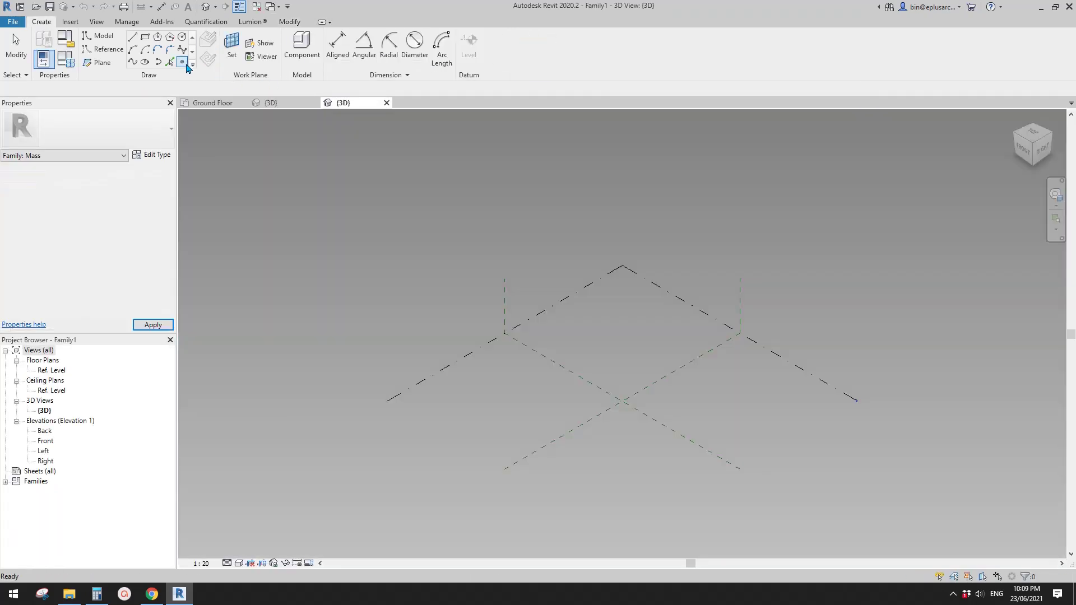
Place two reference points on the reference level and make both of them adaptive
{"action": "left_click", "coordinate": [182, 63]}
{"action": "left_click", "coordinate": [489, 380]}
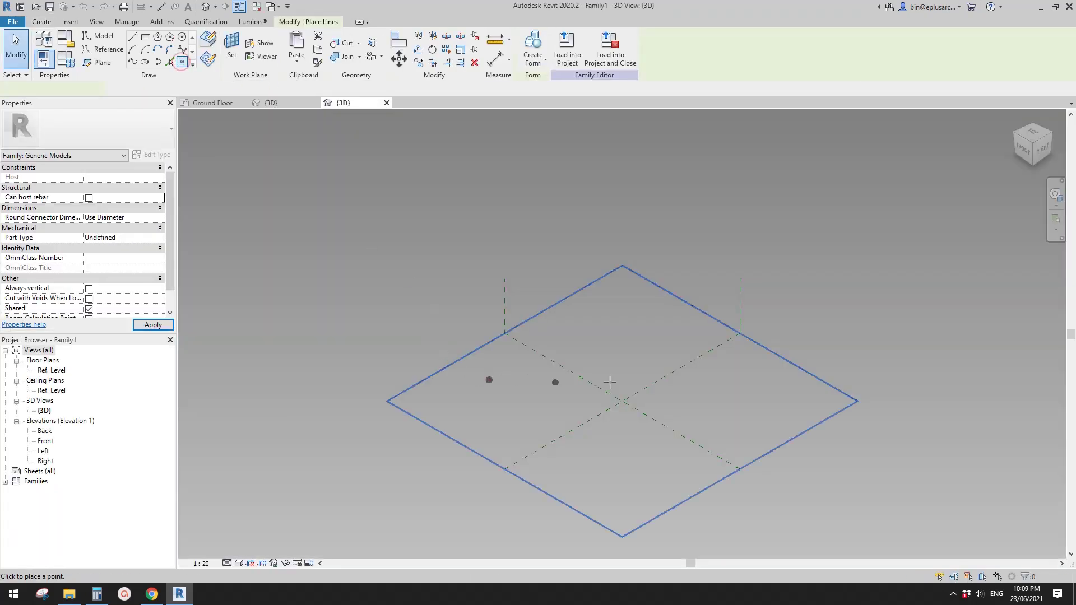
{"action": "left_click", "coordinate": [632, 368]}
{"action": "key", "text": "Escape"}
{"action": "left_click_drag", "start_coordinate": [391, 301], "coordinate": [709, 425]}
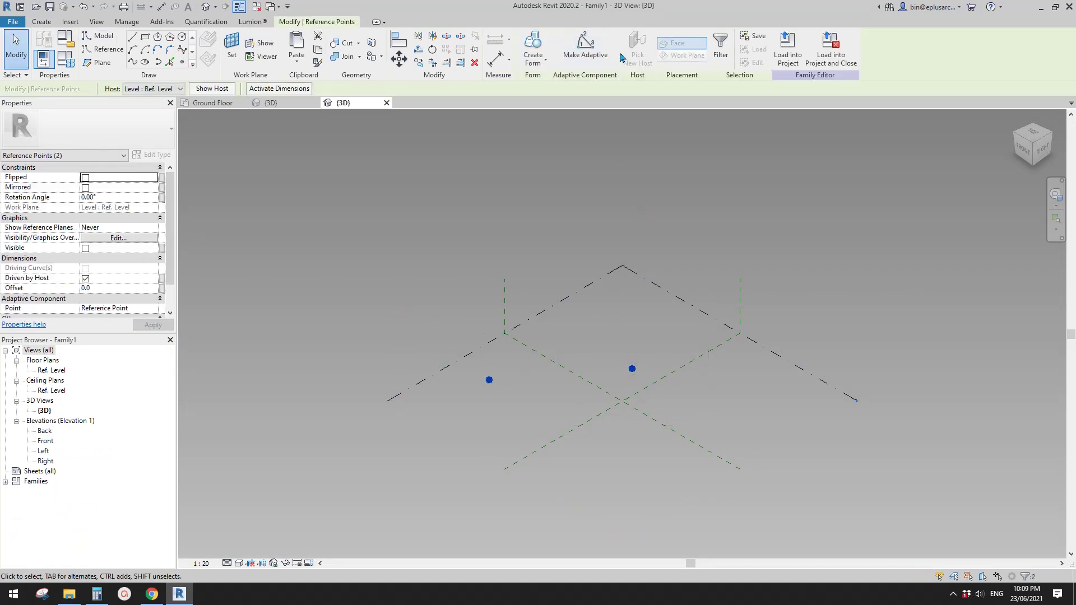
{"action": "left_click", "coordinate": [589, 48]}
Connect the two adaptive points with a spline through points and turn it into a reference line
{"action": "scroll", "coordinate": [604, 414], "scroll_direction": "up", "scroll_amount": 2}
{"action": "left_click", "coordinate": [133, 63]}
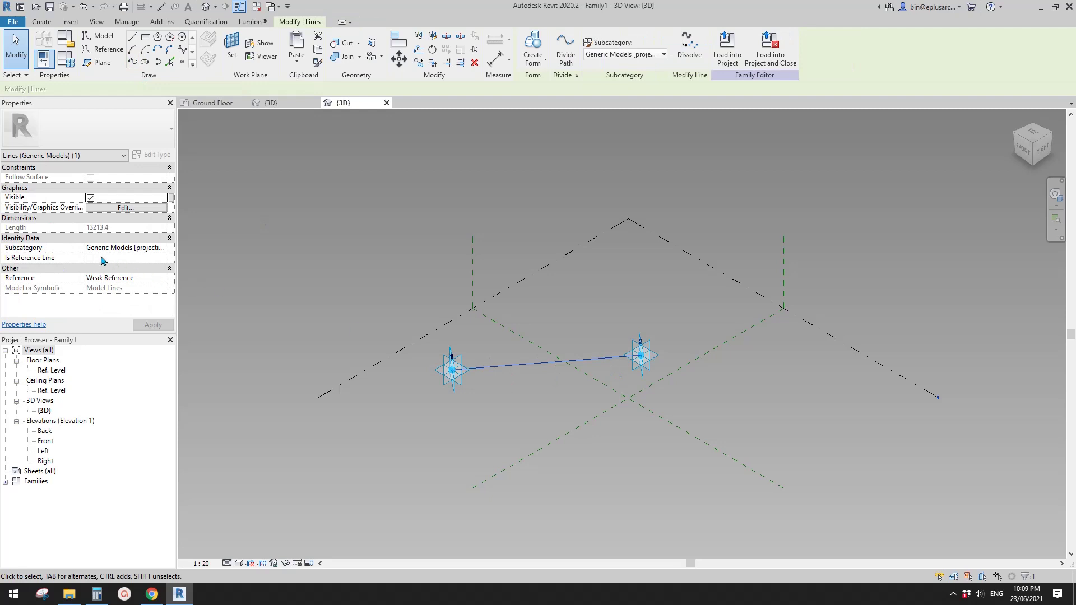
{"action": "left_click", "coordinate": [91, 259]}
{"action": "scroll", "coordinate": [498, 305], "scroll_direction": "up", "scroll_amount": 2}
{"action": "mouse_move", "coordinate": [498, 305]}
{"action": "middle_mouse_down", "text": "shift"}
{"action": "mouse_move", "coordinate": [549, 314]}
{"action": "mouse_move", "coordinate": [517, 296]}
{"action": "middle_mouse_up", "text": "shift"}
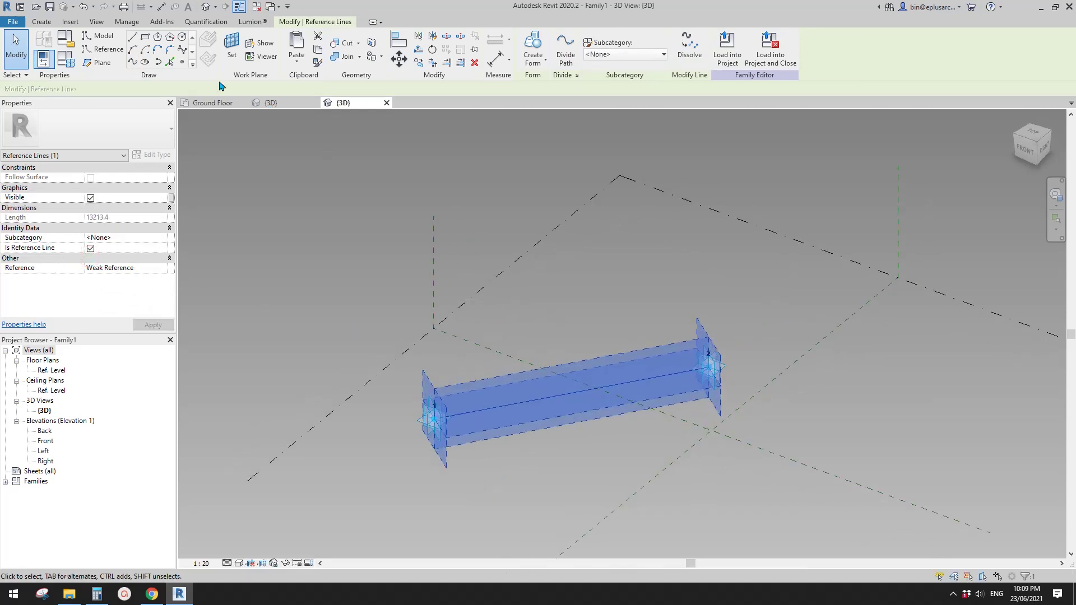
Place a point on the reference line and sketch a reference-line rectangle about 200 x 400 mm on the point's work plane
{"action": "left_click", "coordinate": [183, 62]}
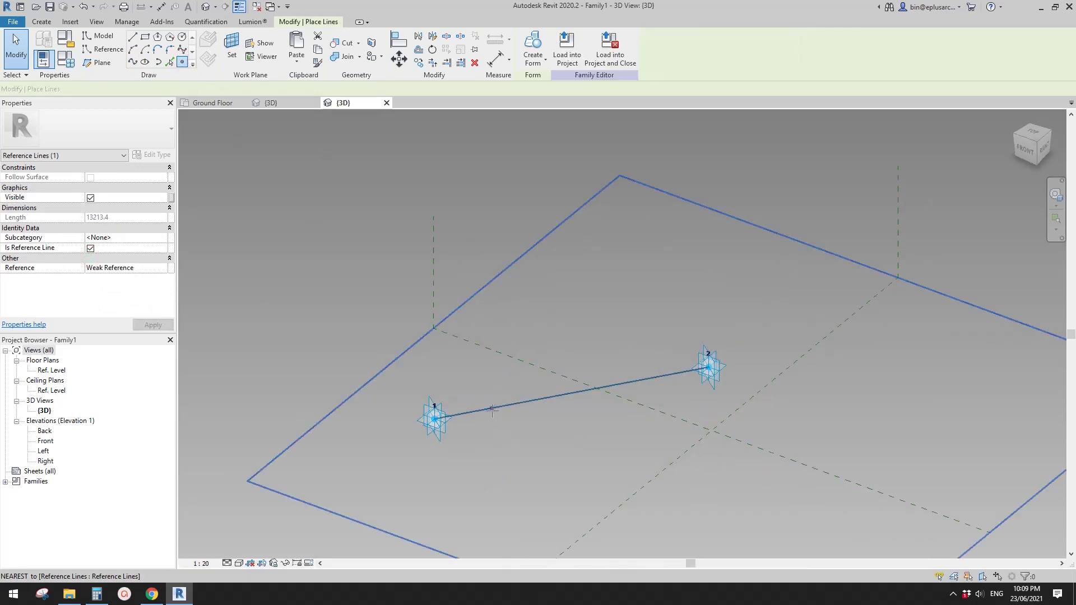
{"action": "left_click", "coordinate": [492, 411]}
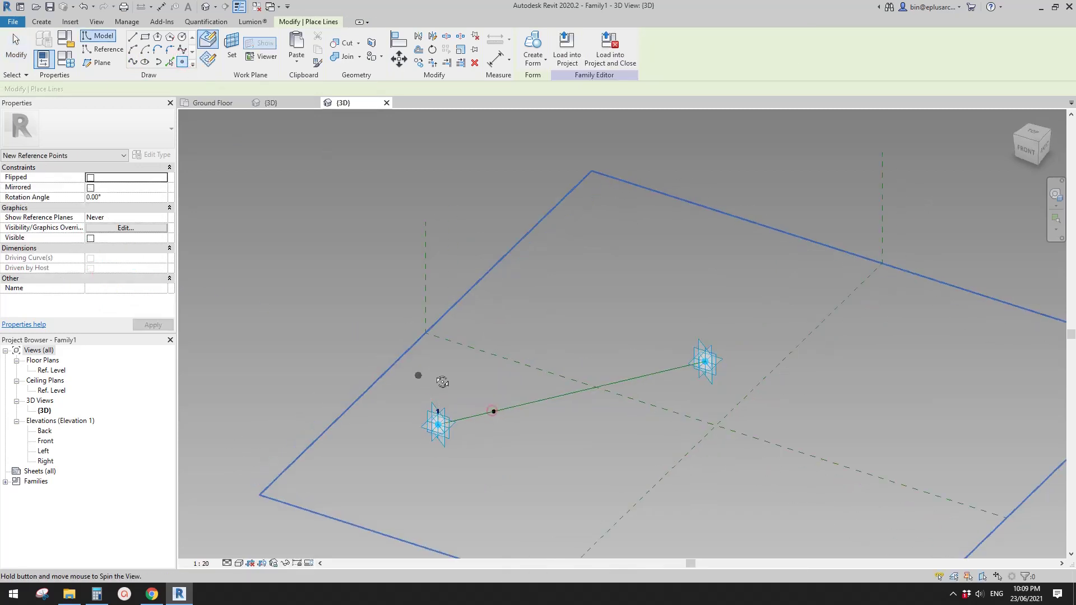
{"action": "left_click", "coordinate": [101, 49]}
{"action": "left_click", "coordinate": [145, 37]}
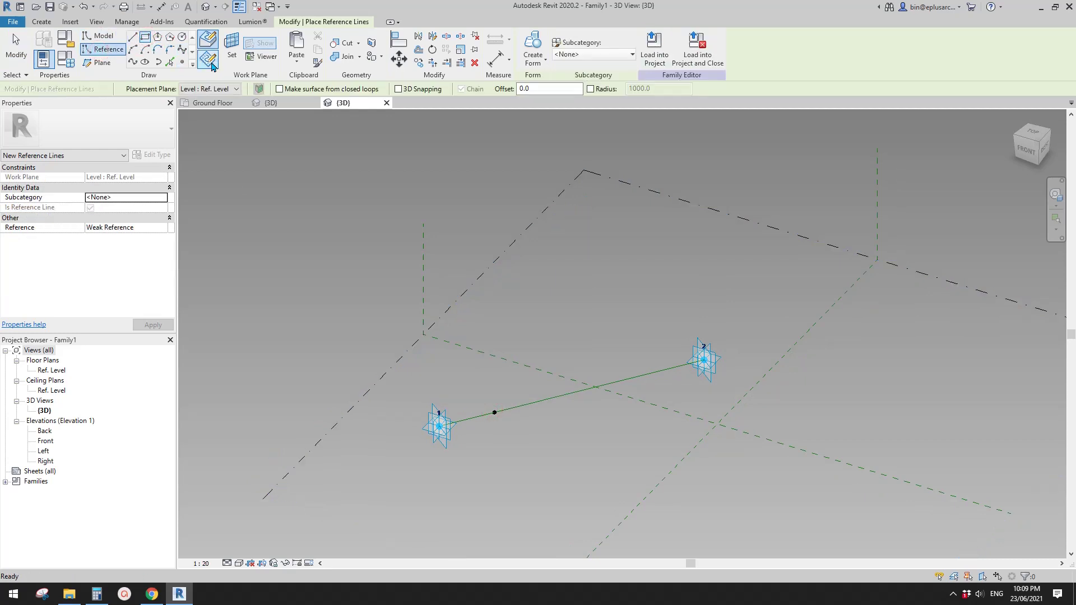
{"action": "left_click", "coordinate": [230, 54]}
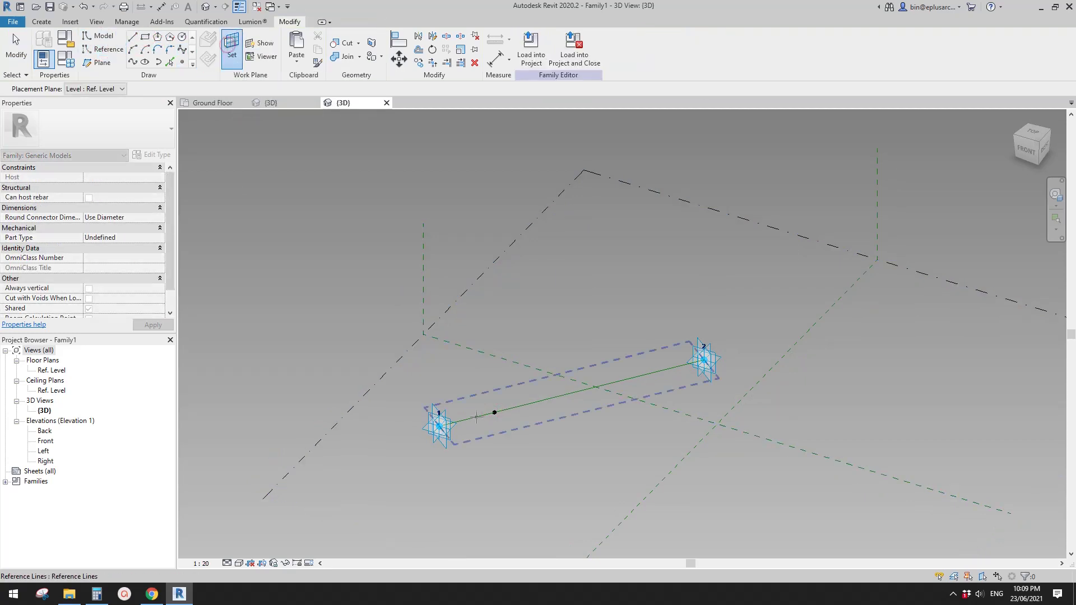
{"action": "scroll", "coordinate": [496, 415], "scroll_direction": "up", "scroll_amount": 3}
{"action": "left_click", "coordinate": [504, 408]}
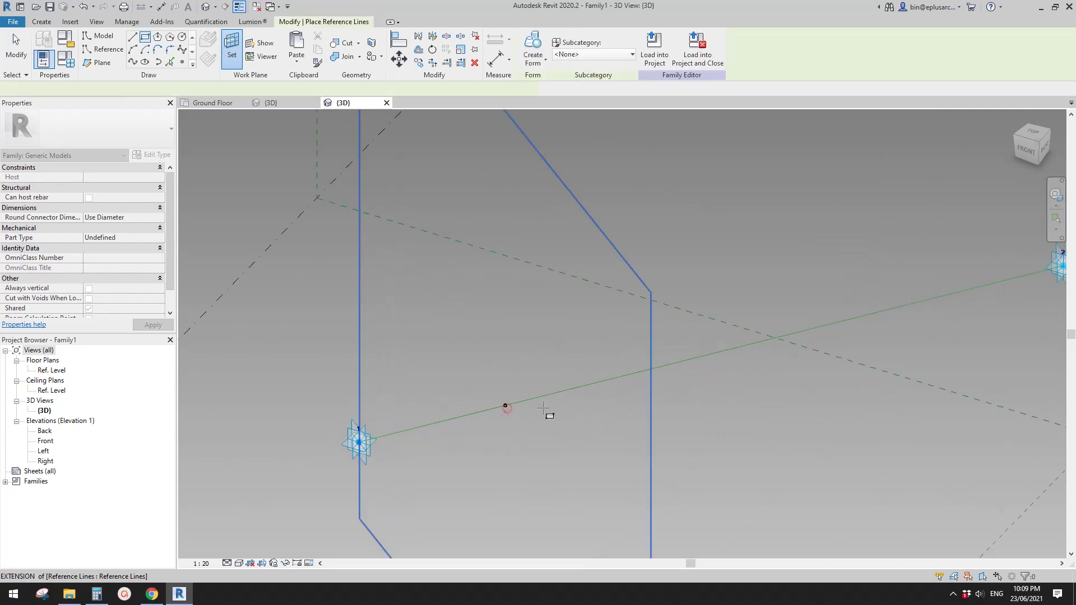
{"action": "left_click", "coordinate": [575, 429]}
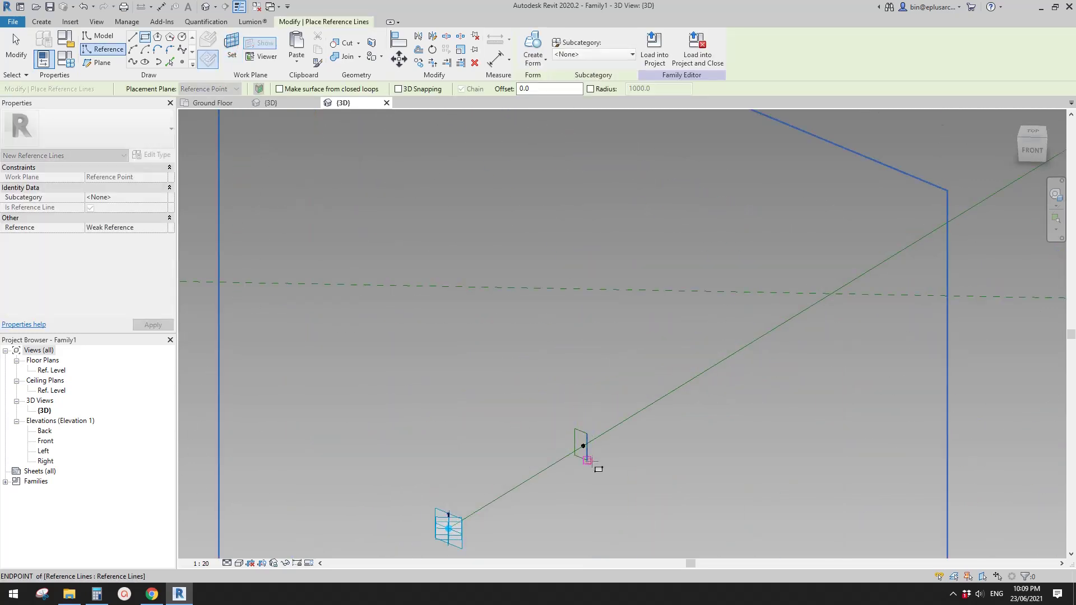
{"action": "scroll", "coordinate": [589, 461], "scroll_direction": "up", "scroll_amount": 4}
{"action": "key", "text": "Escape"}
Resize the reference-line rectangle to 150 mm high and 50 mm wide
{"action": "left_click", "coordinate": [555, 453]}
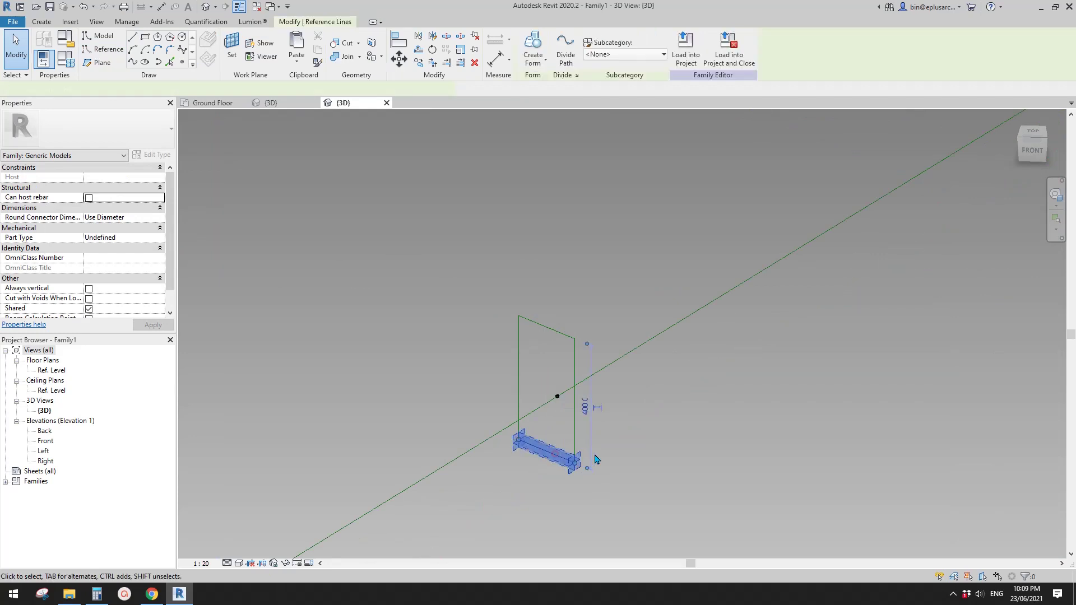
{"action": "left_click", "coordinate": [585, 408]}
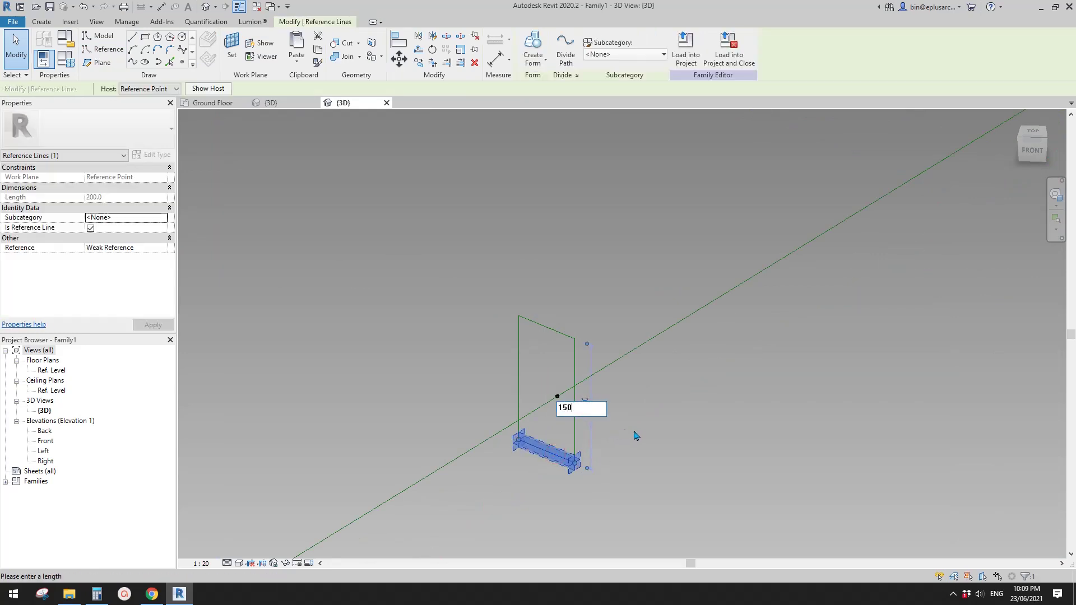
{"action": "key", "text": "Return"}
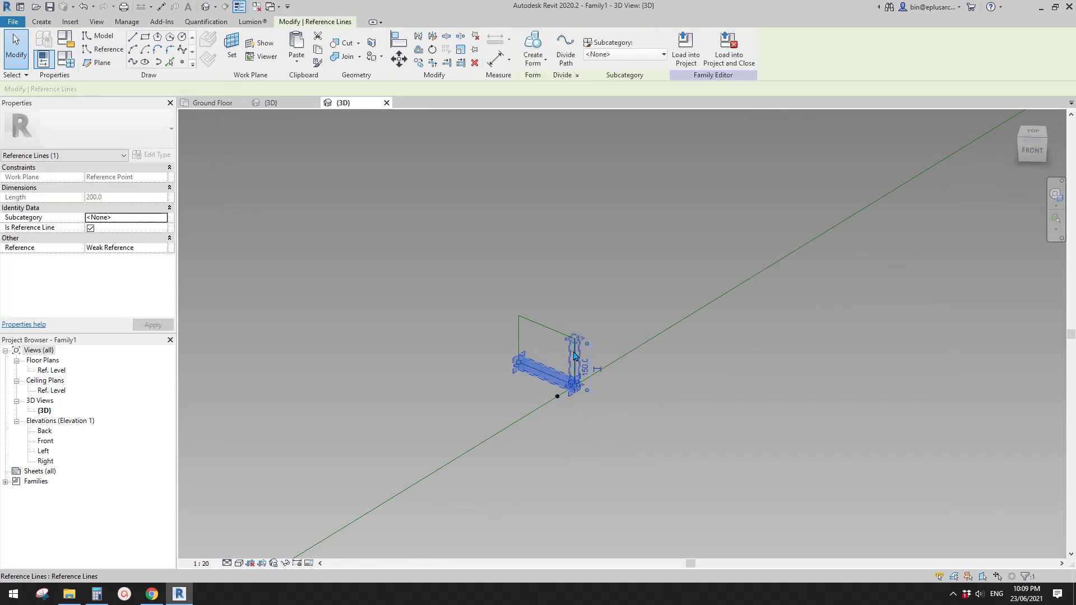
{"action": "left_click", "coordinate": [548, 307]}
{"action": "type", "text": "50"}
{"action": "key", "text": "Return"}
{"action": "left_click", "coordinate": [701, 342]}
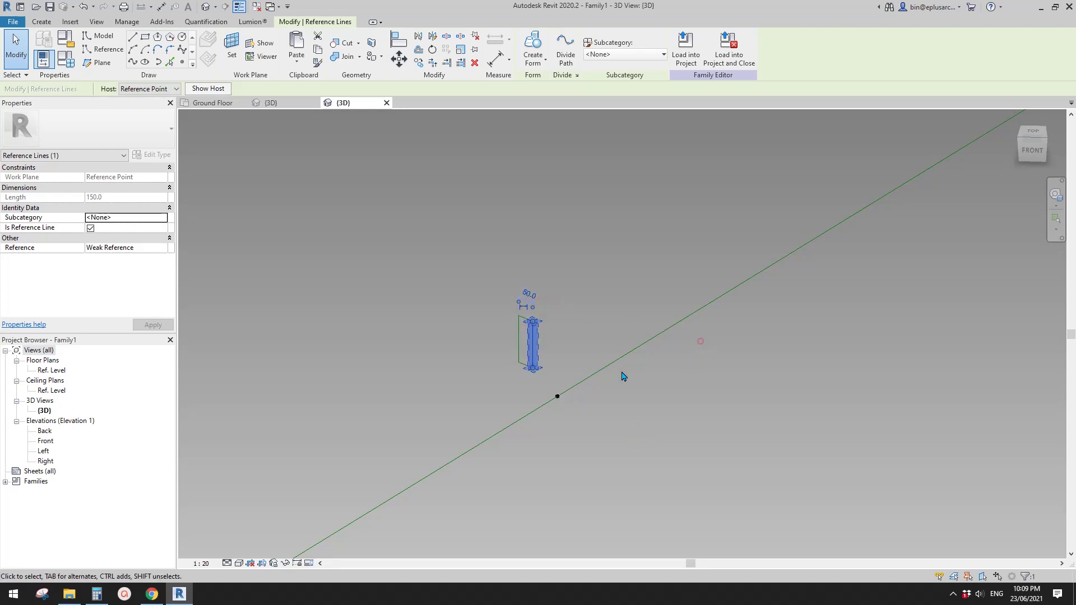
Move the whole rectangle so the middle of its lower edge sits on the hosted reference point
{"action": "scroll", "coordinate": [563, 354], "scroll_direction": "up", "scroll_amount": 2}
{"action": "key", "text": "Tab"}
{"action": "left_click", "coordinate": [517, 353]}
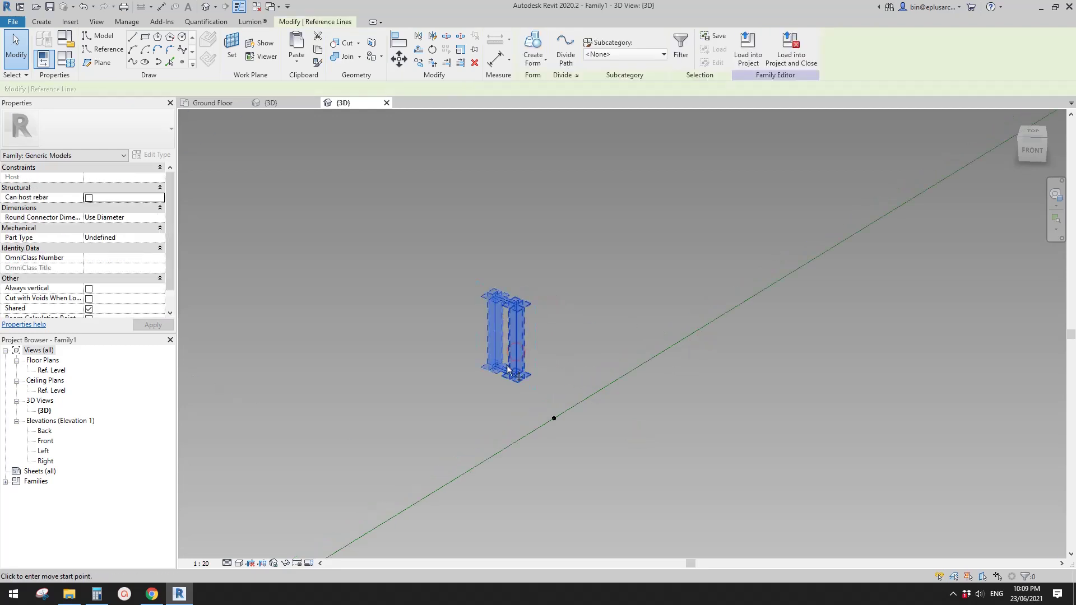
{"action": "key", "text": "m"}
{"action": "key", "text": "v"}
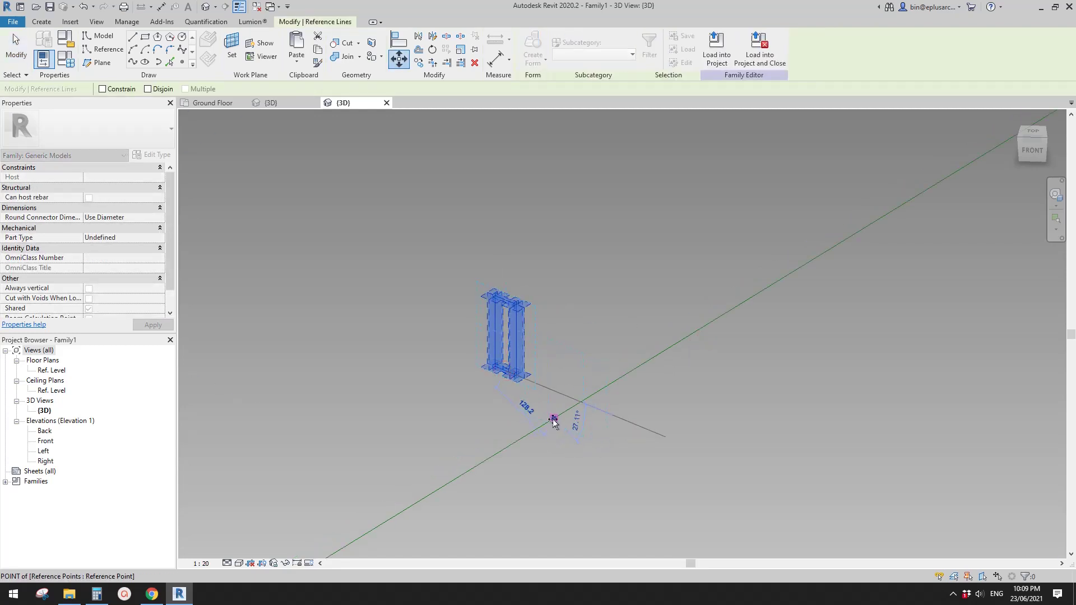
{"action": "left_click", "coordinate": [586, 448]}
Copy the rectangle together with its hosted point to a free spot away from the reference line
{"action": "scroll", "coordinate": [589, 423], "scroll_direction": "down", "scroll_amount": 1}
{"action": "middle_click_drag", "start_coordinate": [590, 421], "coordinate": [557, 360]}
{"action": "left_click", "coordinate": [456, 256]}
{"action": "left_click_drag", "start_coordinate": [595, 413], "coordinate": [726, 282]}
{"action": "middle_click_drag", "start_coordinate": [673, 269], "coordinate": [641, 327]}
{"action": "key", "text": "Escape"}
Rehost the copied rectangle's reference point onto the reference line, farther along from the first rectangle
{"action": "scroll", "coordinate": [511, 429], "scroll_direction": "up", "scroll_amount": 1}
{"action": "key", "text": "Tab"}
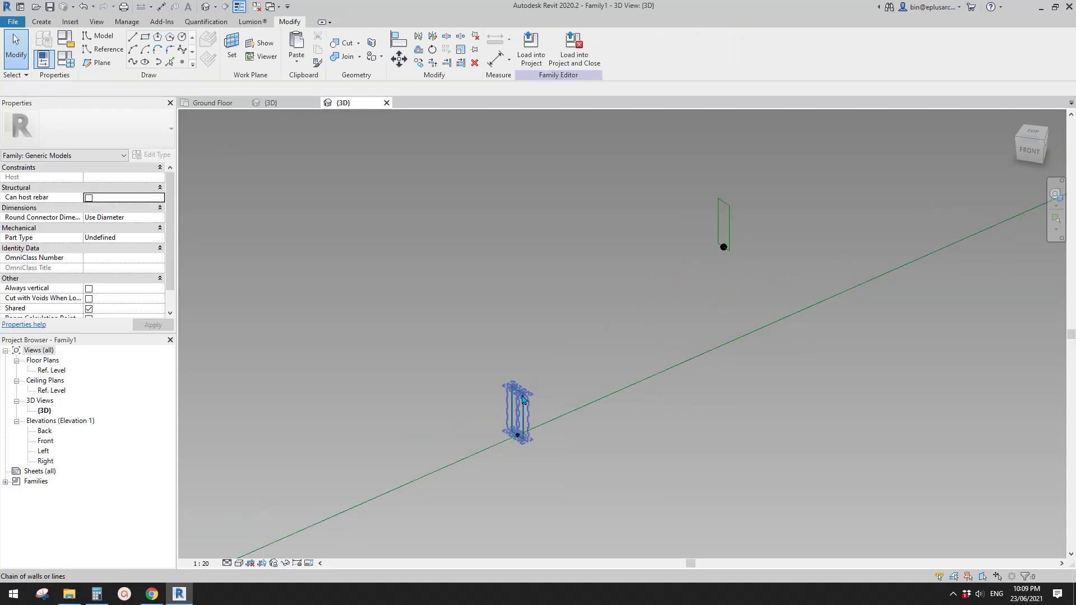
{"action": "scroll", "coordinate": [511, 417], "scroll_direction": "down", "scroll_amount": 2}
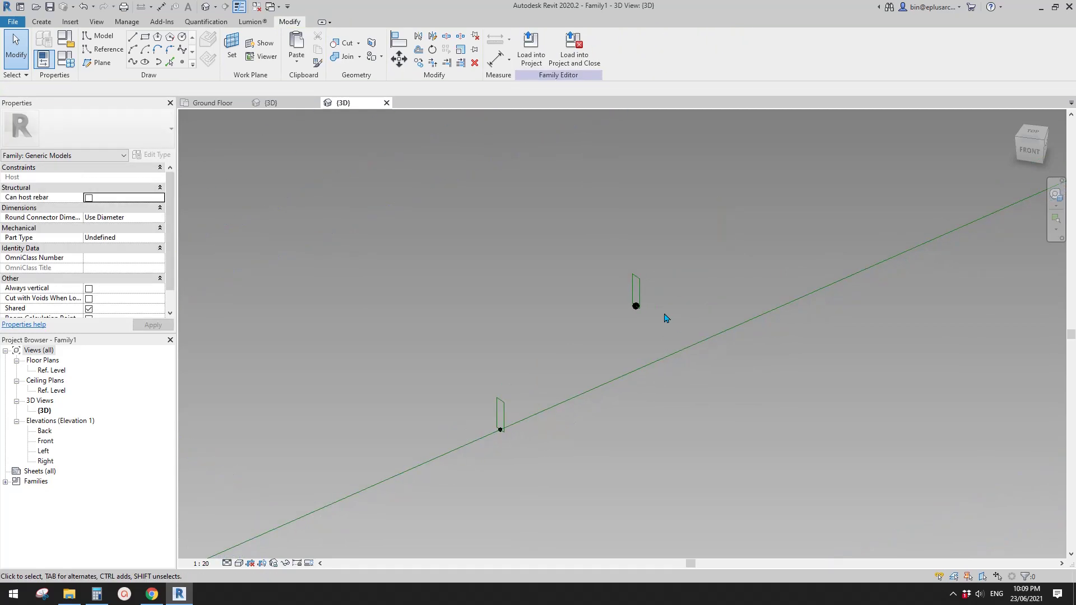
{"action": "left_click_drag", "start_coordinate": [667, 322], "coordinate": [665, 321]}
{"action": "scroll", "coordinate": [647, 300], "scroll_direction": "up", "scroll_amount": 4}
{"action": "key", "text": "Escape"}
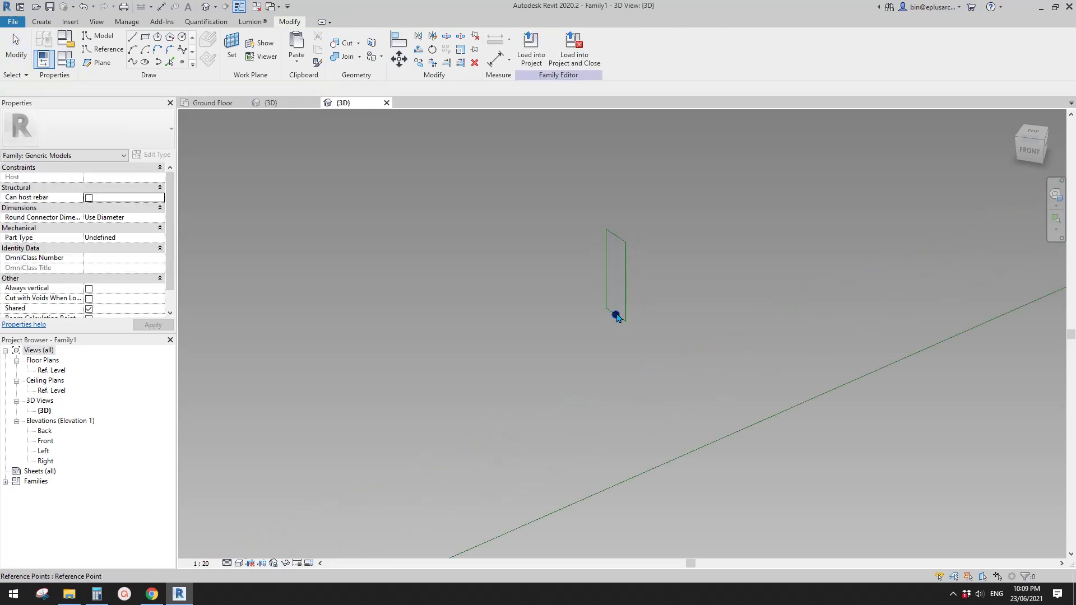
{"action": "left_click", "coordinate": [616, 317]}
{"action": "scroll", "coordinate": [616, 317], "scroll_direction": "down", "scroll_amount": 2}
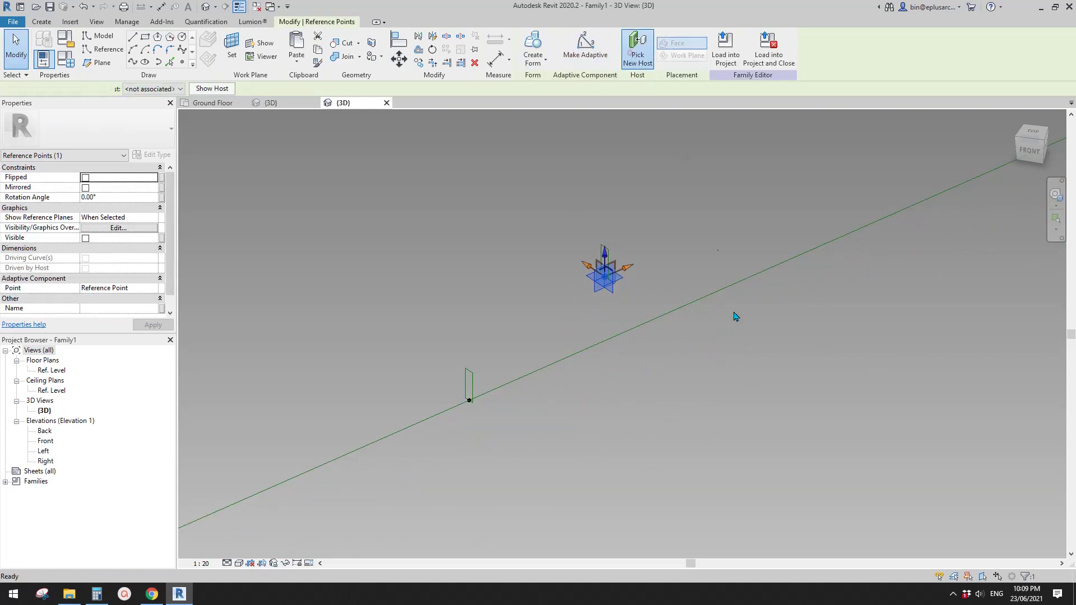
{"action": "left_click", "coordinate": [724, 293]}
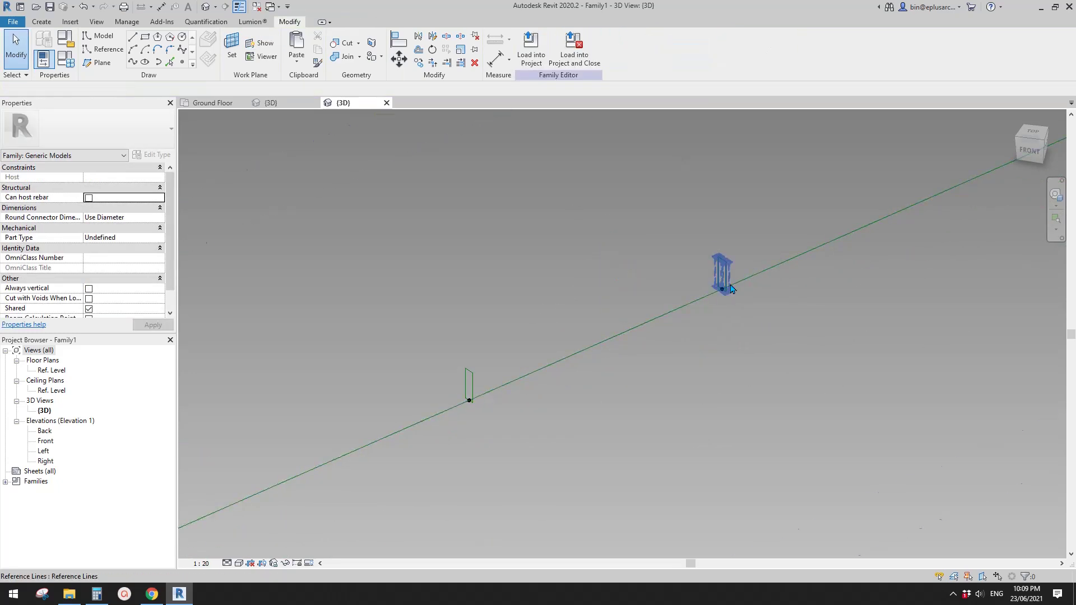
Create a solid form between the two reference-line rectangles on the reference line
{"action": "key", "text": "Tab"}
{"action": "left_click", "coordinate": [728, 272]}
{"action": "key", "text": "Tab"}
{"action": "left_click", "coordinate": [473, 385], "text": "ctrl"}
{"action": "left_click", "coordinate": [533, 47]}
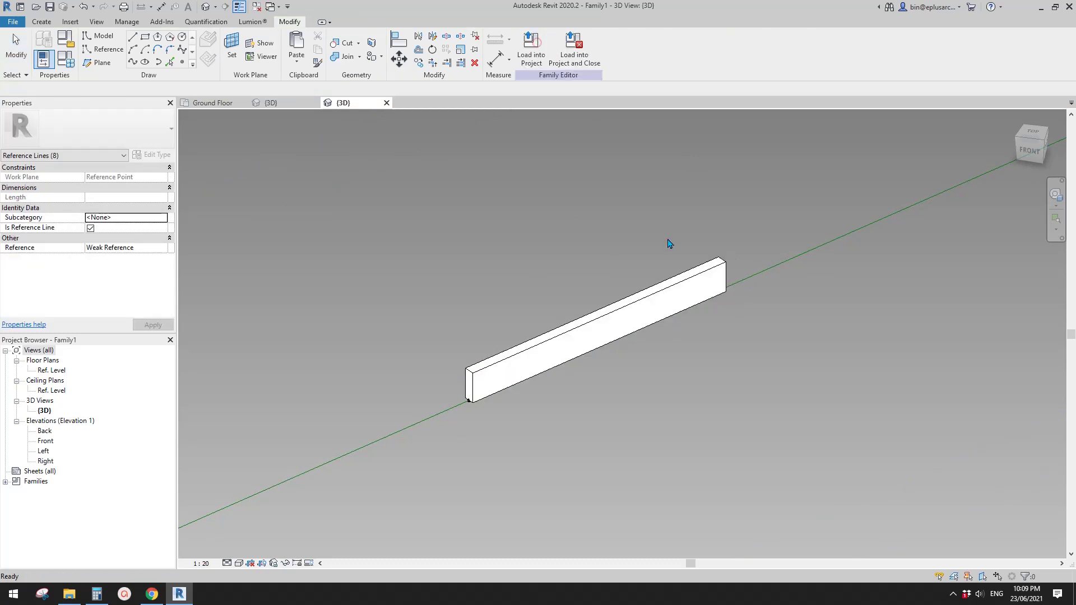
{"action": "key", "text": "Escape"}
Set the normalized curve parameter of the reference point at the batten's near end to 0
{"action": "scroll", "coordinate": [661, 293], "scroll_direction": "down", "scroll_amount": 2}
{"action": "left_click_drag", "start_coordinate": [546, 347], "coordinate": [546, 348]}
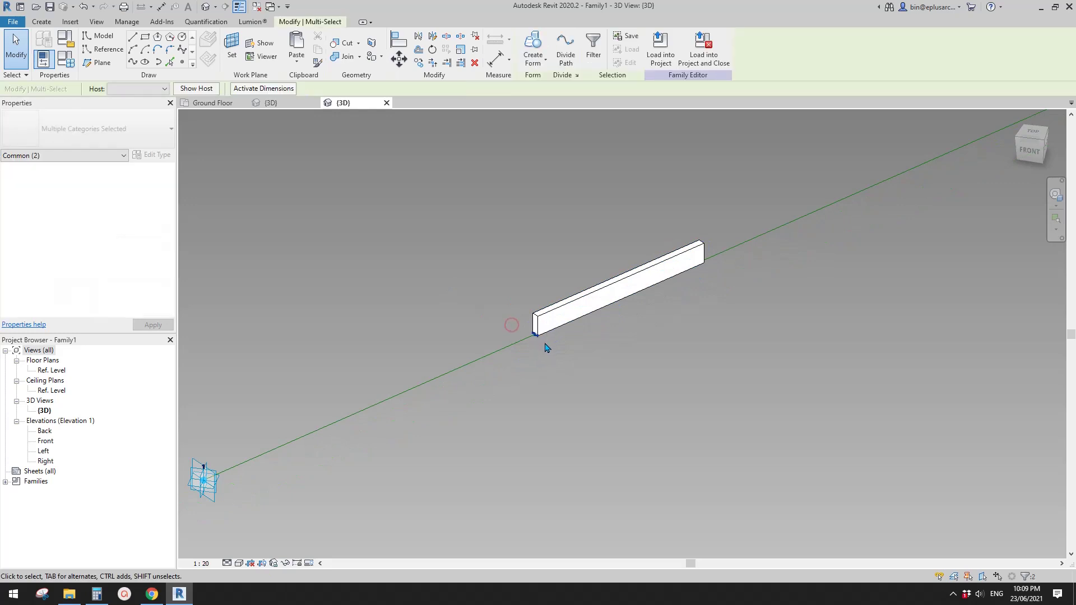
{"action": "scroll", "coordinate": [537, 337], "scroll_direction": "up", "scroll_amount": 4}
{"action": "left_click_drag", "start_coordinate": [496, 301], "coordinate": [528, 344]}
{"action": "left_click", "coordinate": [533, 331]}
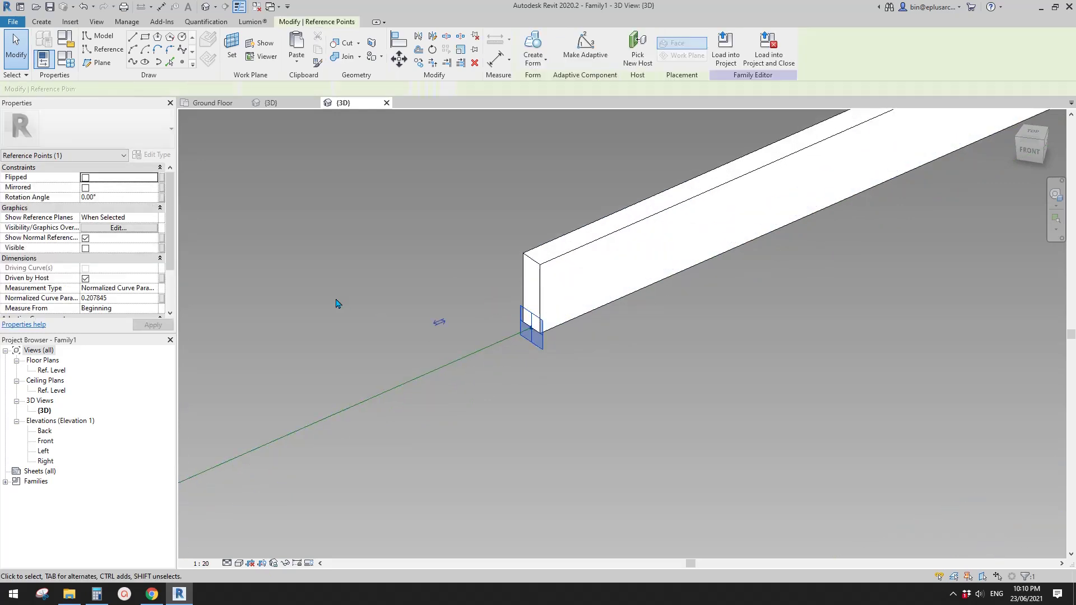
{"action": "left_click", "coordinate": [126, 304]}
{"action": "type", "text": "0"}
{"action": "key", "text": "Return"}
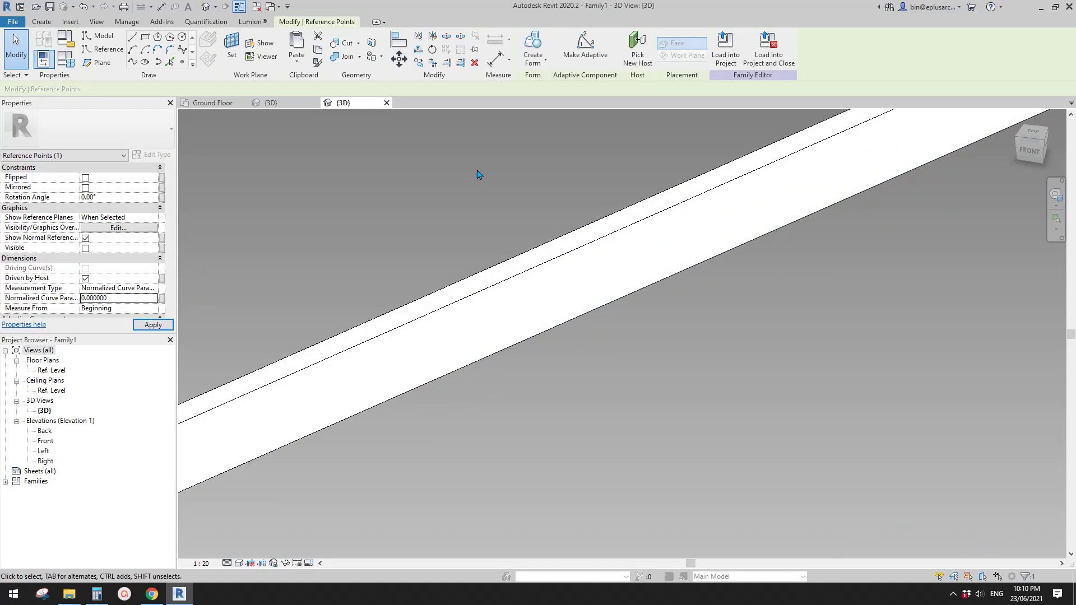
Display the batten as wireframe and set the normalized curve parameter of its far-end reference point to 1
{"action": "left_click_drag", "start_coordinate": [571, 191], "coordinate": [622, 258]}
{"action": "scroll", "coordinate": [604, 220], "scroll_direction": "up", "scroll_amount": 2}
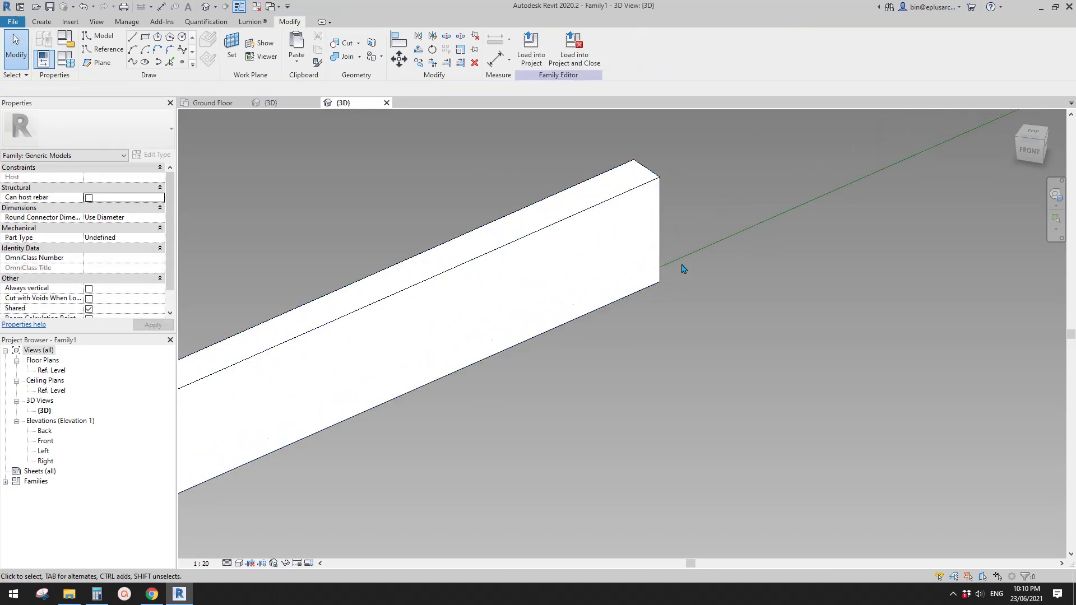
{"action": "scroll", "coordinate": [580, 316], "scroll_direction": "down", "scroll_amount": 1}
{"action": "key", "text": "f"}
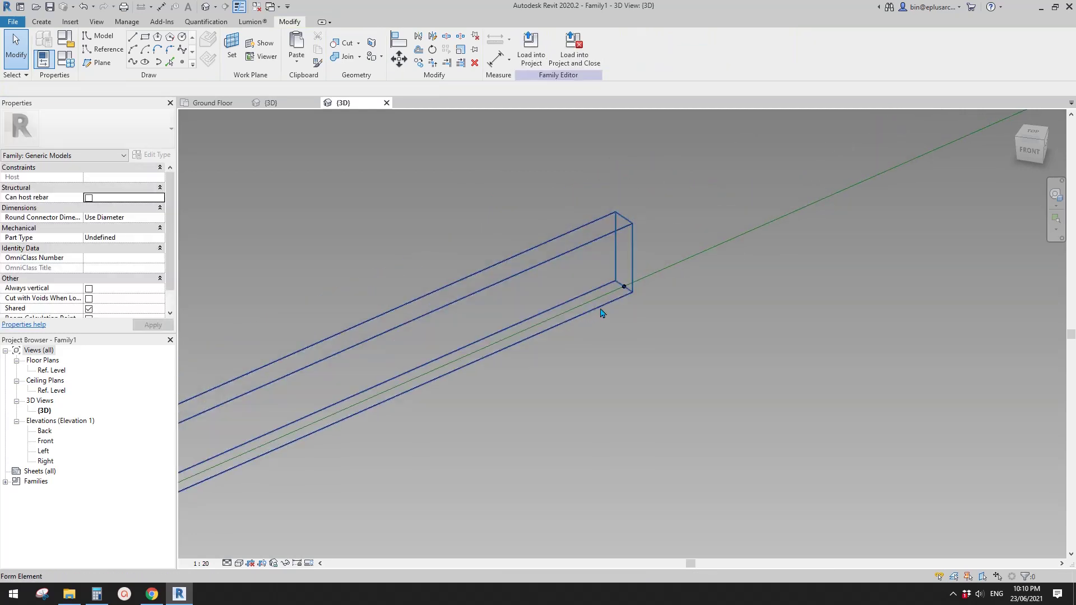
{"action": "left_click", "coordinate": [632, 282]}
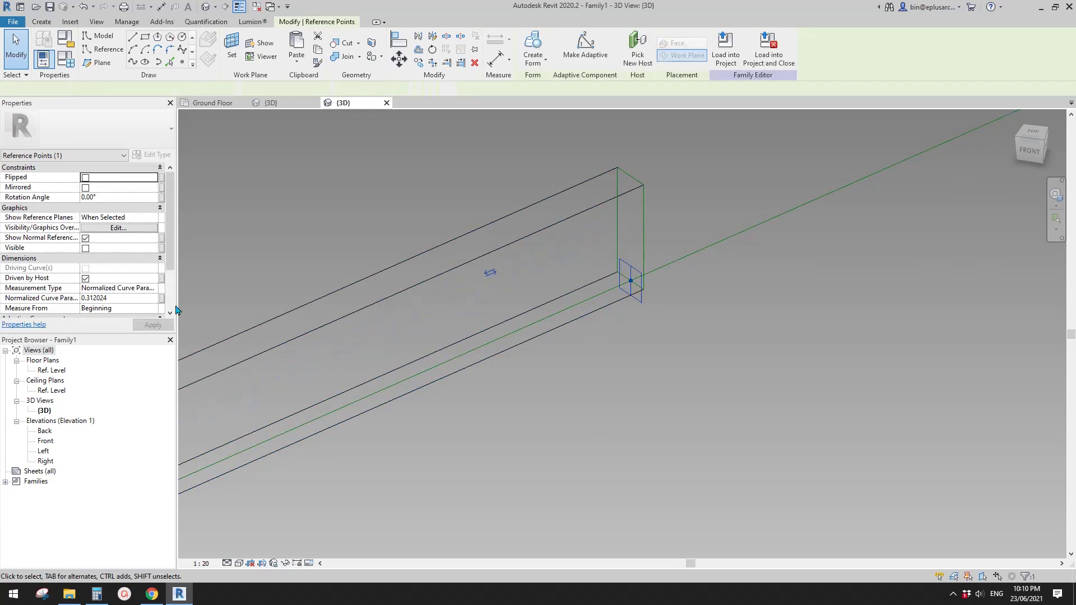
{"action": "scroll", "coordinate": [582, 304], "scroll_direction": "up", "scroll_amount": 2}
{"action": "scroll", "coordinate": [322, 324], "scroll_direction": "down", "scroll_amount": 2}
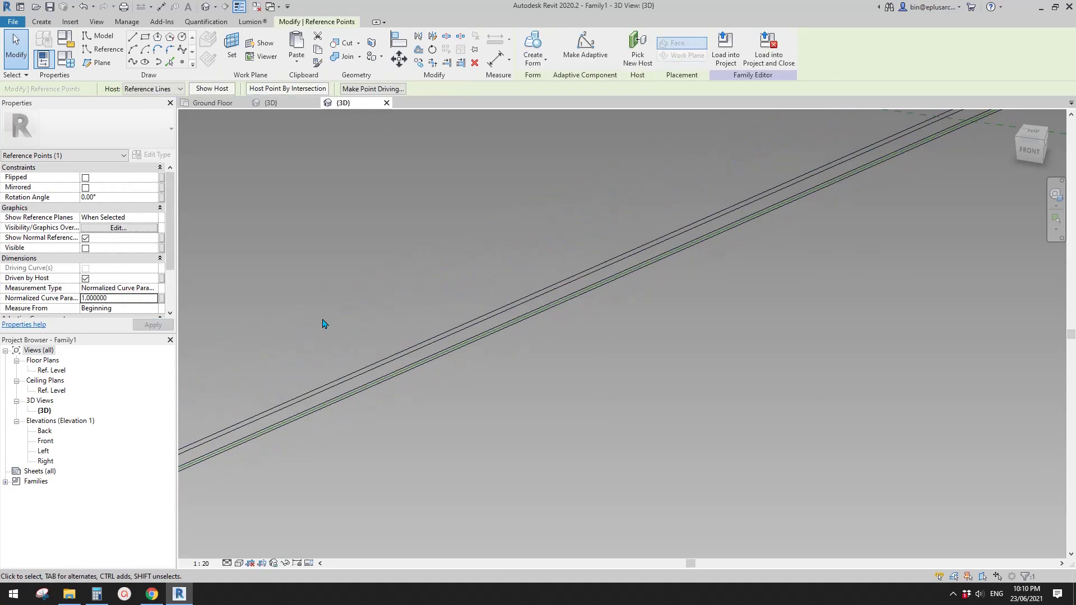
{"action": "scroll", "coordinate": [87, 299], "scroll_direction": "down", "scroll_amount": 2}
{"action": "scroll", "coordinate": [557, 365], "scroll_direction": "down", "scroll_amount": 6}
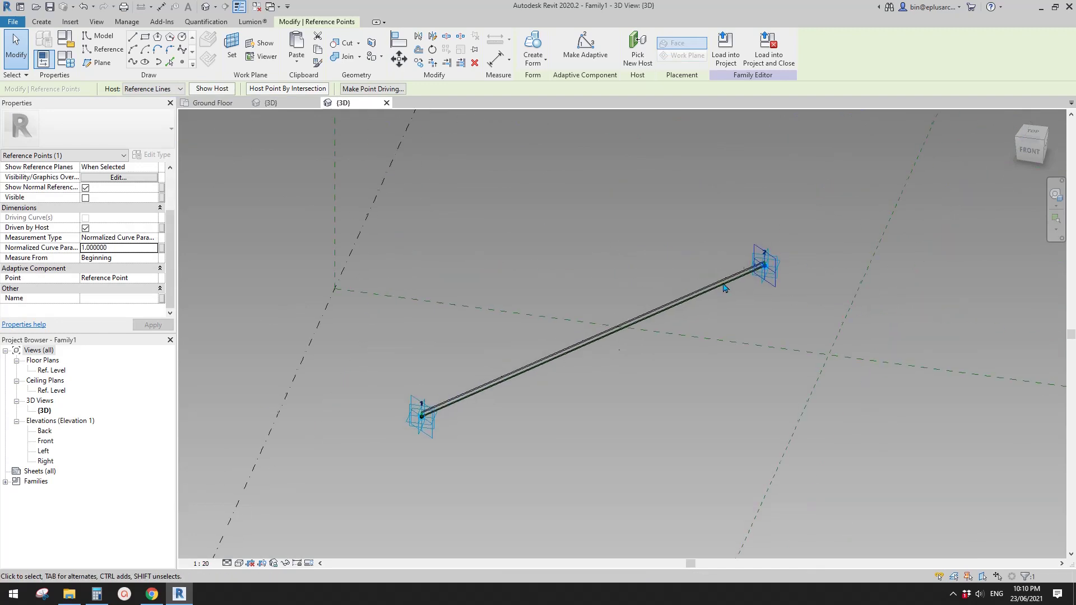
Select the batten form and view the family parameter association options for its Material property
{"action": "scroll", "coordinate": [492, 387], "scroll_direction": "up", "scroll_amount": 3}
{"action": "left_click", "coordinate": [493, 387]}
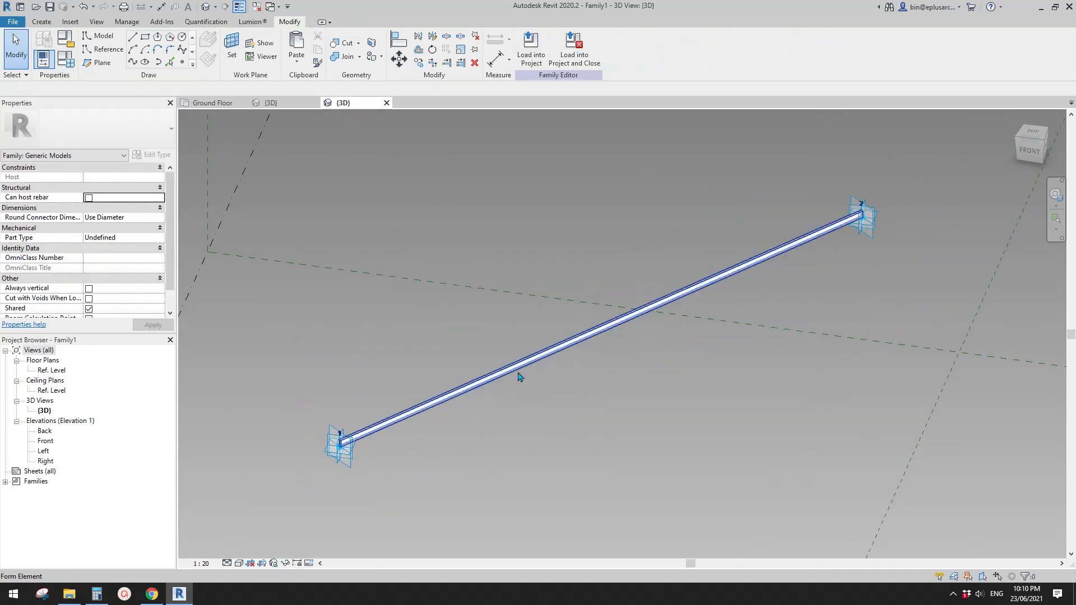
{"action": "left_click", "coordinate": [518, 377]}
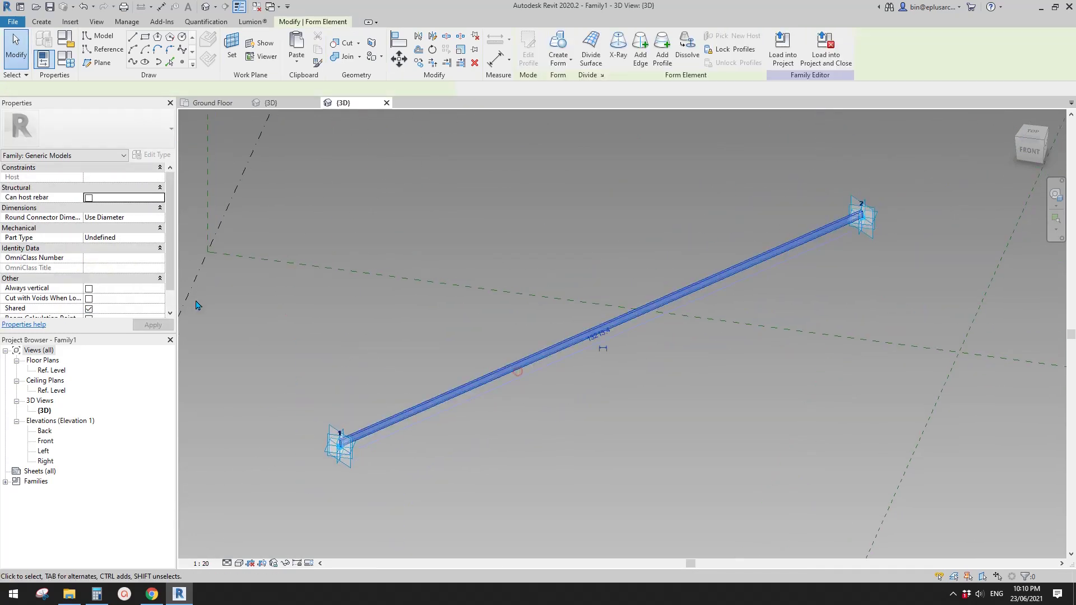
{"action": "left_click", "coordinate": [173, 208]}
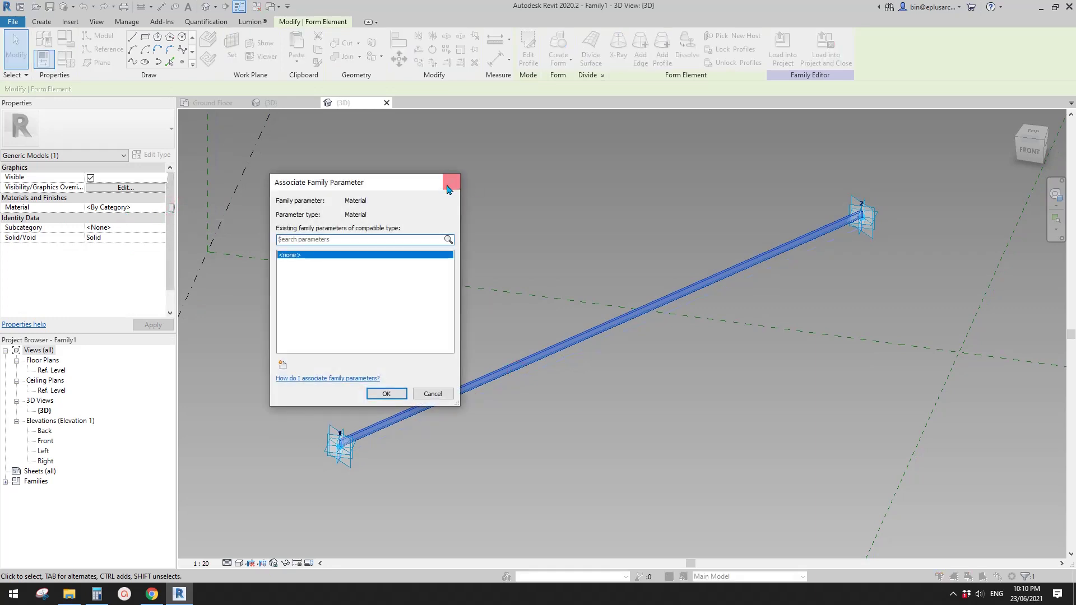
{"action": "left_click", "coordinate": [451, 182]}
{"action": "left_click", "coordinate": [567, 168]}
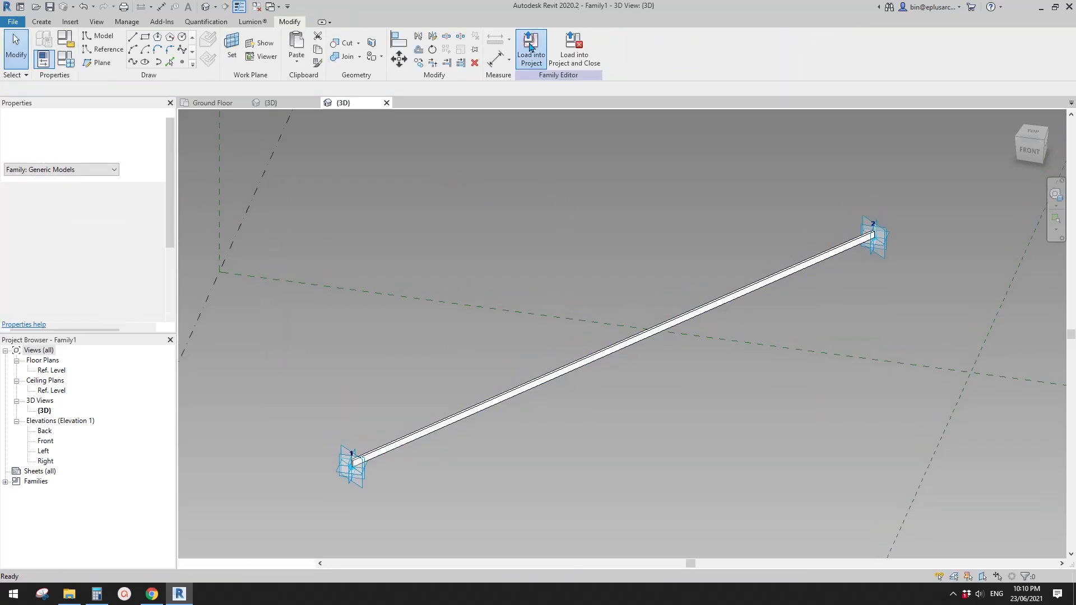
Load the batten family into the project and show the divided mass surface in 3D
{"action": "left_click", "coordinate": [530, 47]}
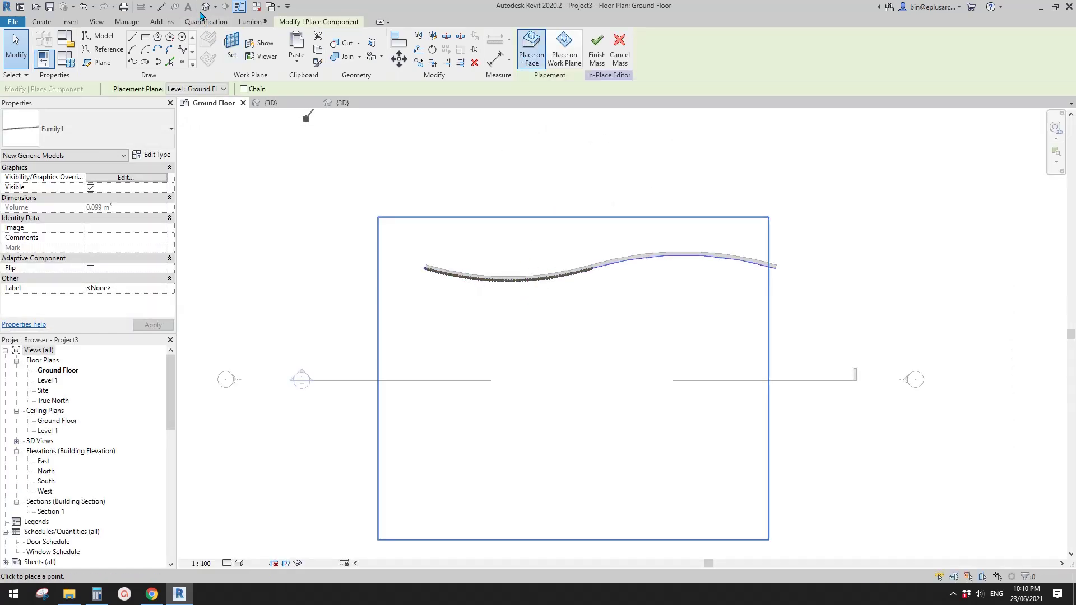
{"action": "left_click", "coordinate": [270, 103]}
{"action": "scroll", "coordinate": [459, 225], "scroll_direction": "up", "scroll_amount": 3}
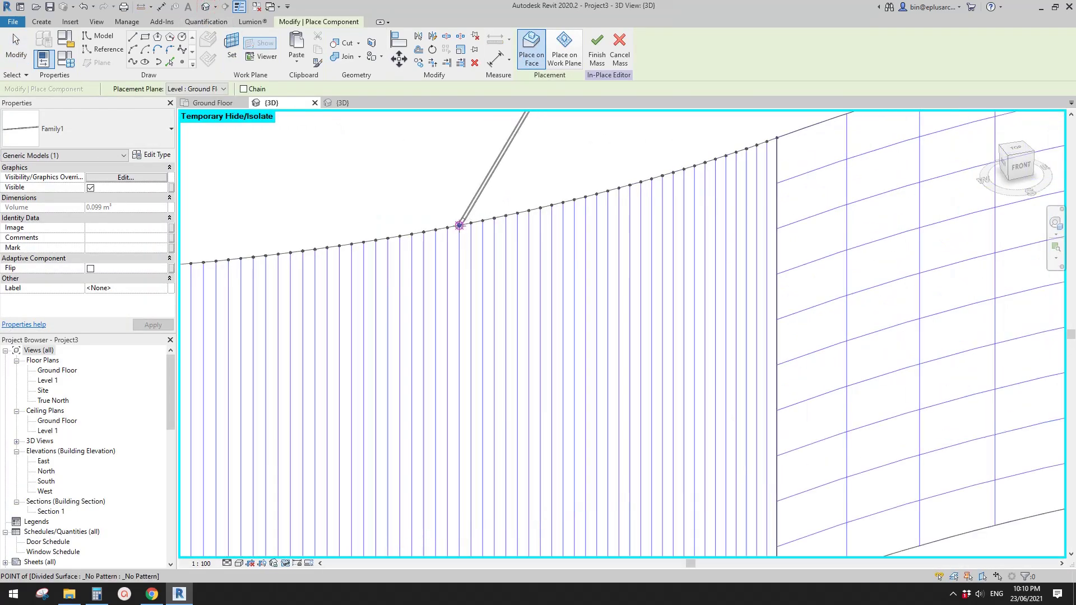
Place a batten from a node on the divided surface's upper edge to the matching node on its lower edge
{"action": "left_click", "coordinate": [459, 225]}
{"action": "middle_click_drag", "start_coordinate": [483, 338], "coordinate": [471, 213]}
{"action": "middle_click_drag", "start_coordinate": [455, 450], "coordinate": [453, 347]}
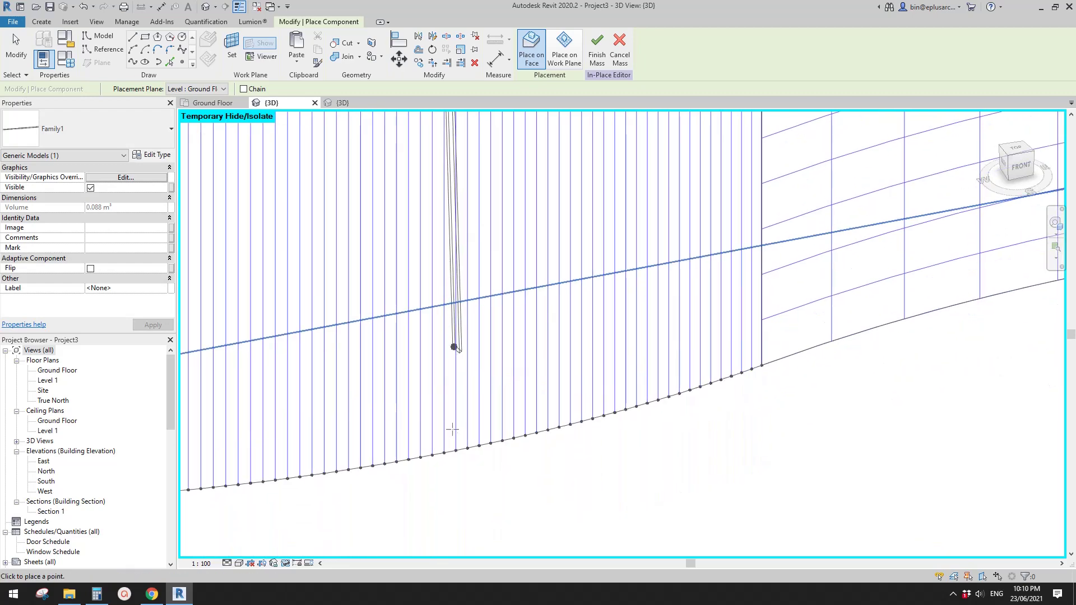
{"action": "left_click", "coordinate": [447, 454]}
{"action": "key", "text": "Escape"}
{"action": "key", "text": "Escape"}
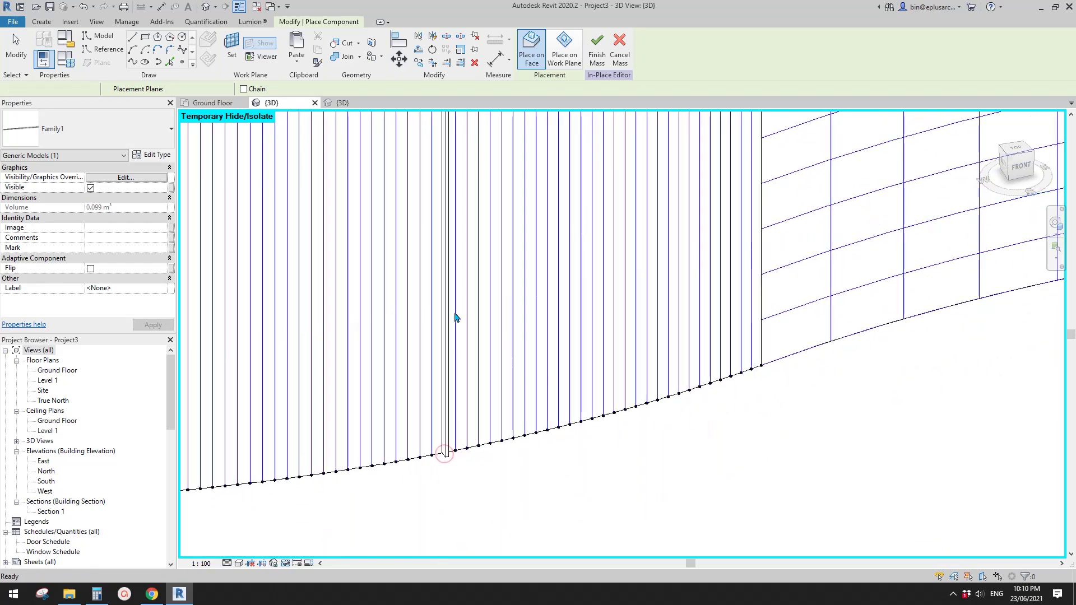
Repeat the placed batten across all the nodes of the divided surface
{"action": "mouse_move", "coordinate": [446, 273]}
{"action": "middle_mouse_down", "text": "shift"}
{"action": "mouse_move", "coordinate": [466, 326]}
{"action": "mouse_move", "coordinate": [569, 413]}
{"action": "mouse_move", "coordinate": [574, 363]}
{"action": "mouse_move", "coordinate": [258, 292]}
{"action": "mouse_move", "coordinate": [458, 262]}
{"action": "middle_mouse_up", "text": "shift"}
{"action": "left_click", "coordinate": [453, 165]}
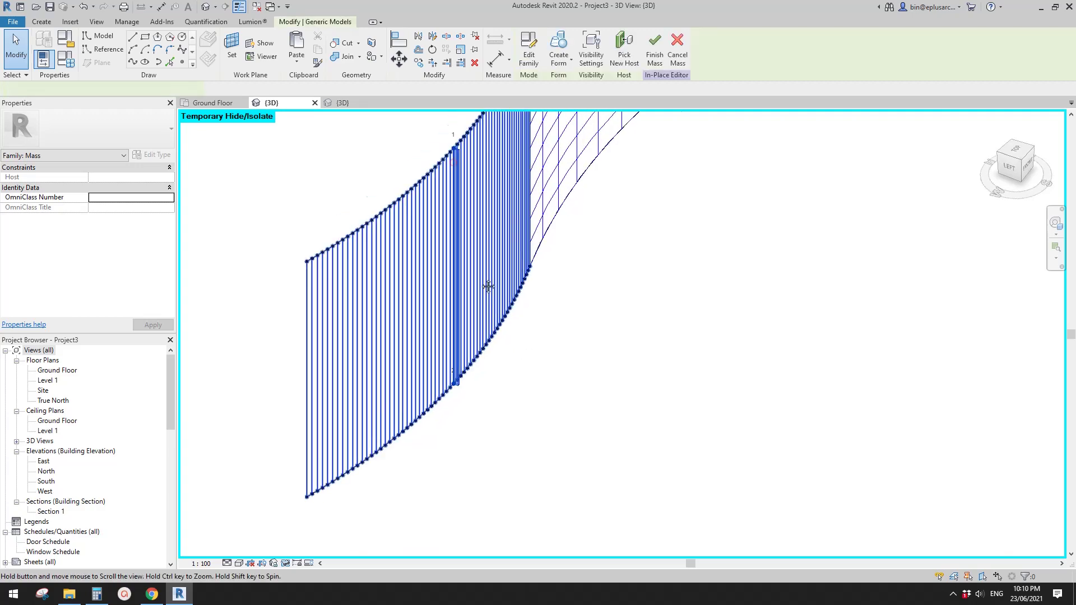
{"action": "key", "text": "Escape"}
{"action": "middle_click_drag", "start_coordinate": [725, 315], "coordinate": [611, 303], "text": "shift"}
{"action": "scroll", "coordinate": [507, 295], "scroll_direction": "up", "scroll_amount": 5}
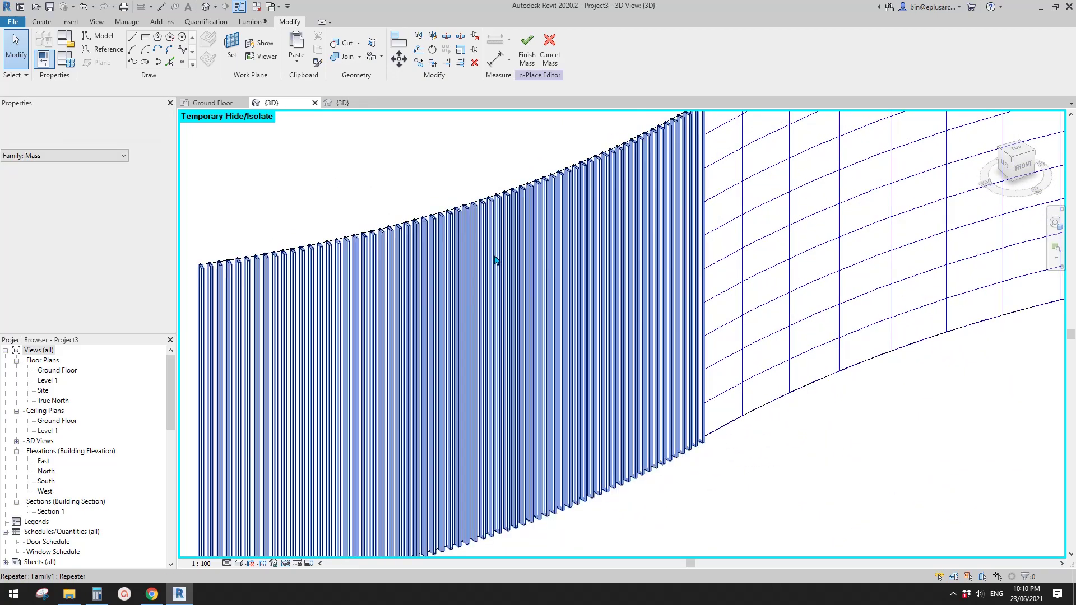
Delete the batten repeater from the divided surface
{"action": "scroll", "coordinate": [516, 274], "scroll_direction": "down", "scroll_amount": 2}
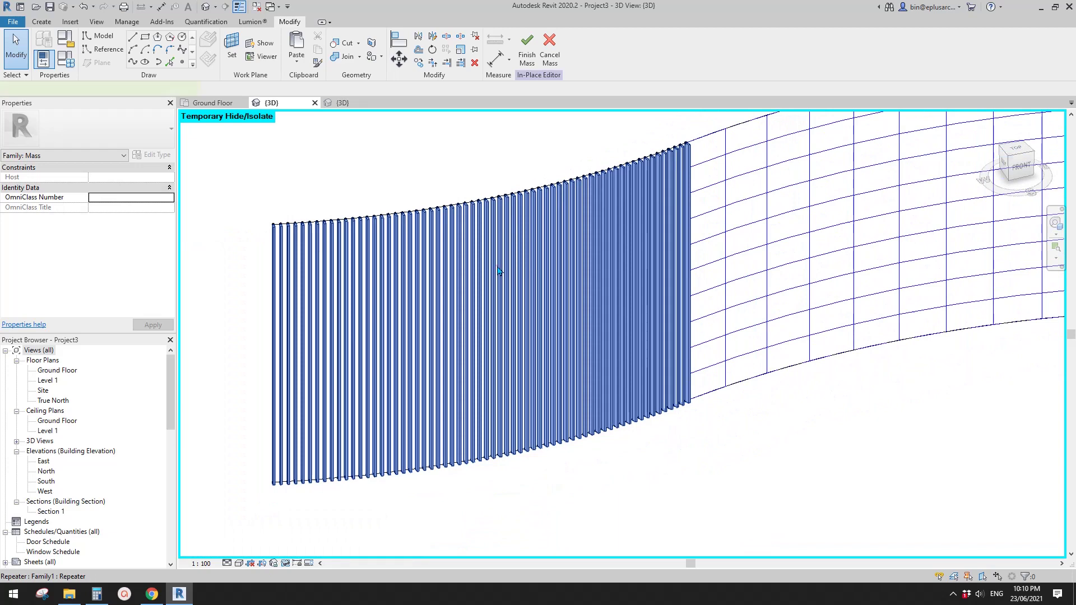
{"action": "left_click", "coordinate": [498, 267]}
{"action": "middle_click_drag", "start_coordinate": [507, 215], "coordinate": [507, 224]}
{"action": "key", "text": "Delete"}
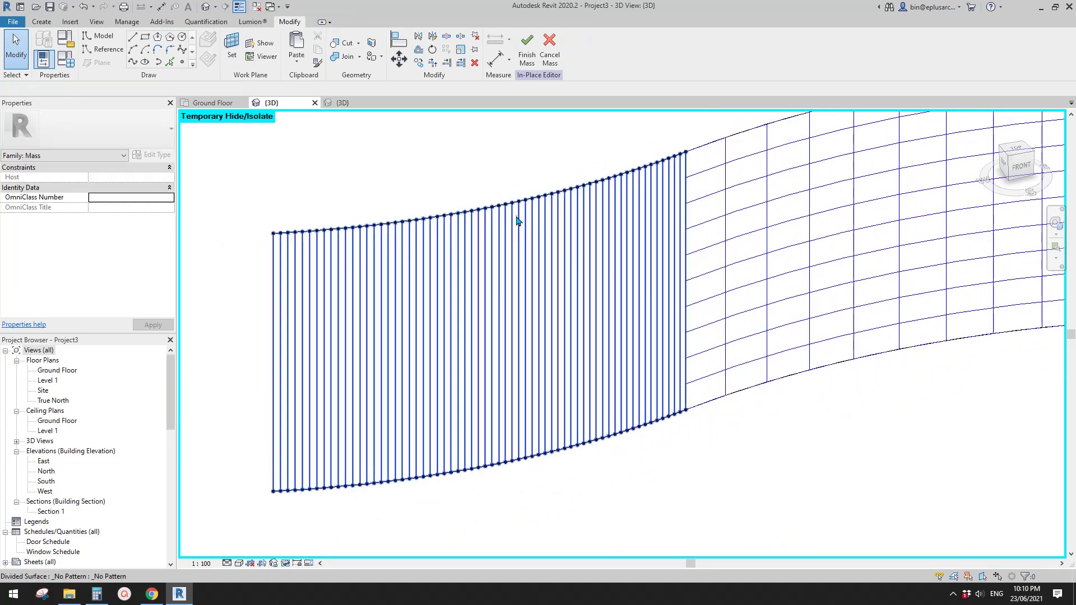
Turn off the Nodes display in the surface representation of the divided surface with vertical divisions
{"action": "left_click", "coordinate": [517, 220]}
{"action": "left_click", "coordinate": [701, 75]}
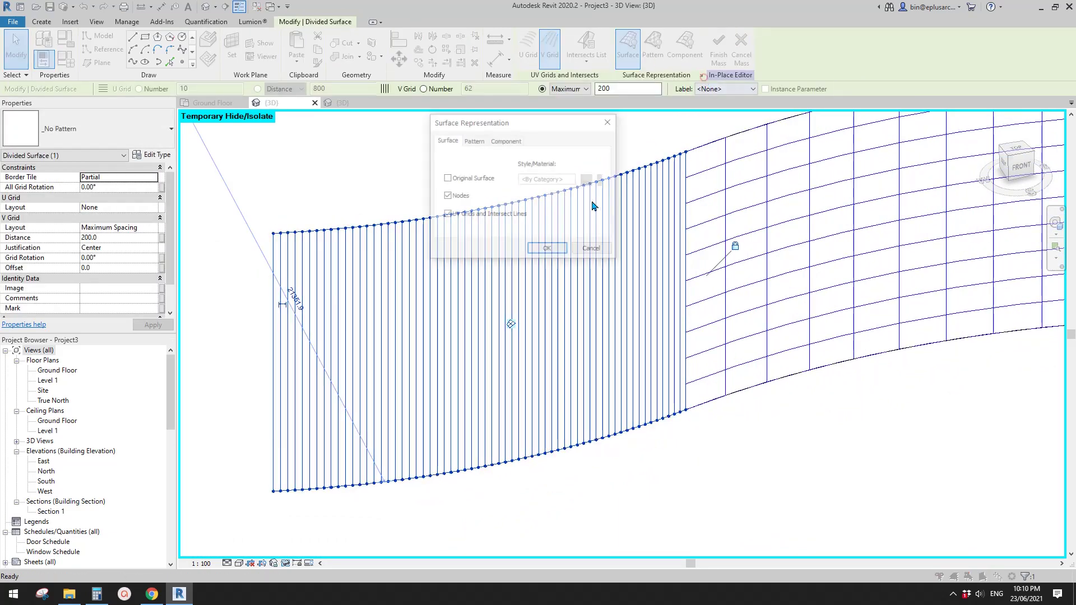
{"action": "left_click", "coordinate": [451, 194]}
{"action": "left_click", "coordinate": [548, 250]}
{"action": "scroll", "coordinate": [408, 167], "scroll_direction": "up", "scroll_amount": 2}
{"action": "key", "text": "Escape"}
Create a new family from the Metric Curtain Panel Pattern Based.rft template
{"action": "middle_click_drag", "start_coordinate": [484, 202], "coordinate": [478, 173]}
{"action": "scroll", "coordinate": [473, 183], "scroll_direction": "down", "scroll_amount": 1}
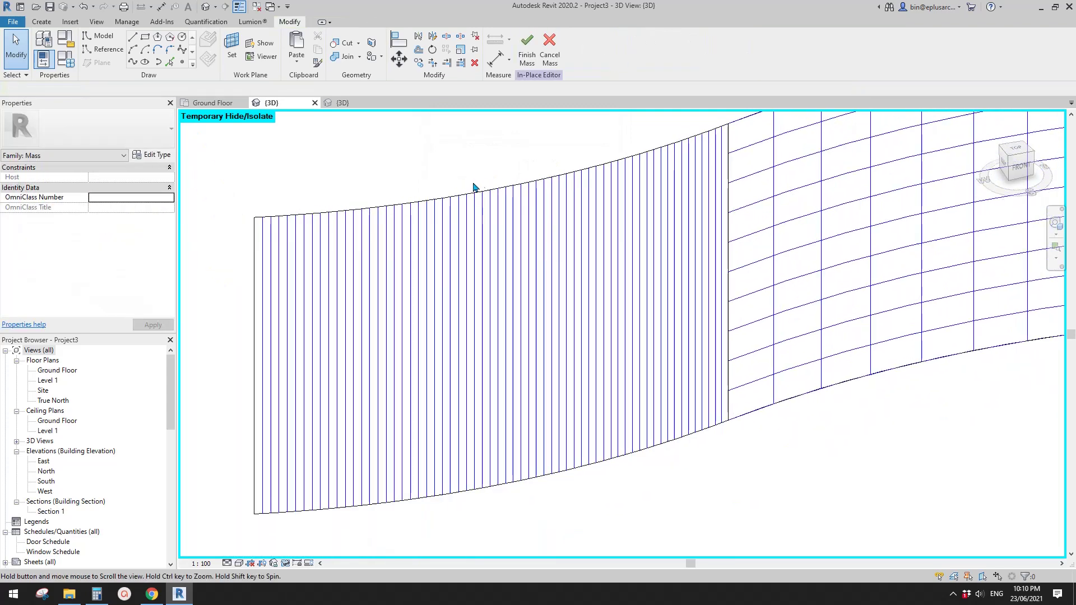
{"action": "scroll", "coordinate": [541, 254], "scroll_direction": "down", "scroll_amount": 1}
{"action": "middle_click_drag", "start_coordinate": [553, 248], "coordinate": [562, 268]}
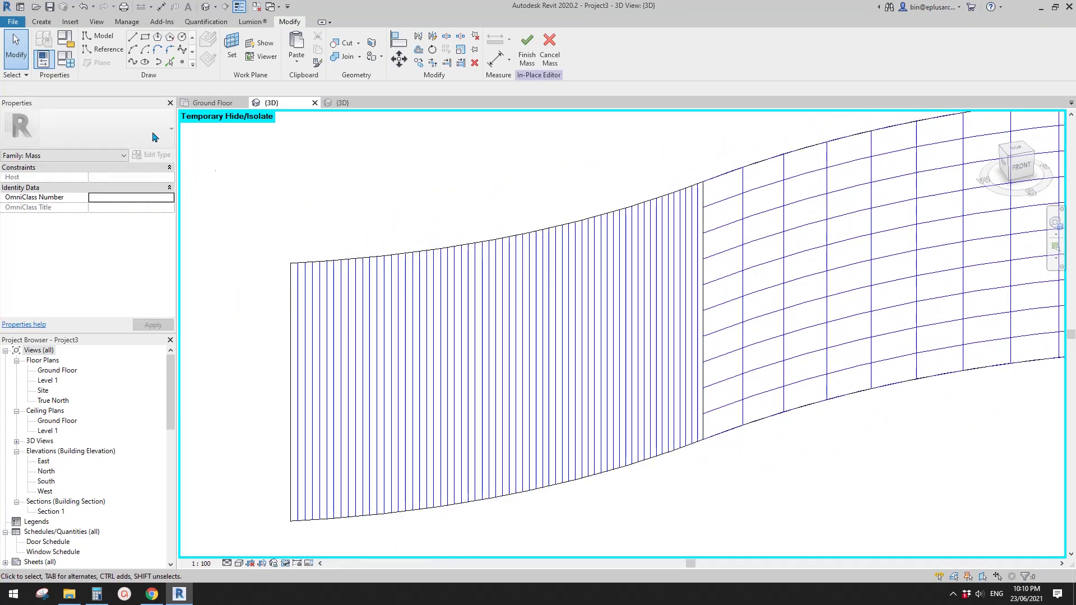
{"action": "left_click", "coordinate": [12, 22]}
{"action": "mouse_move", "coordinate": [36, 90]}
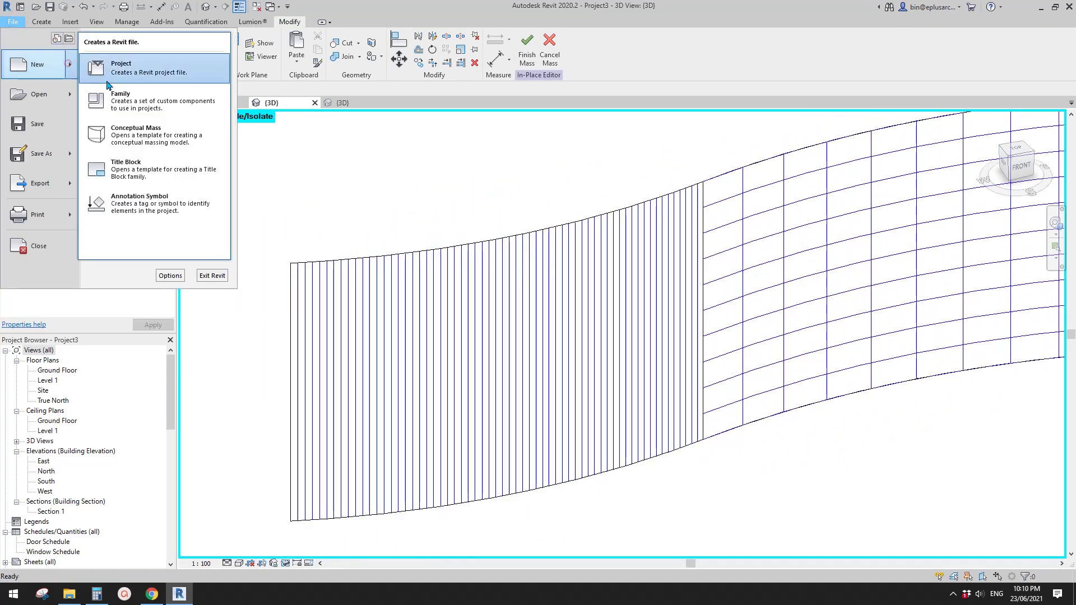
{"action": "left_click", "coordinate": [166, 102]}
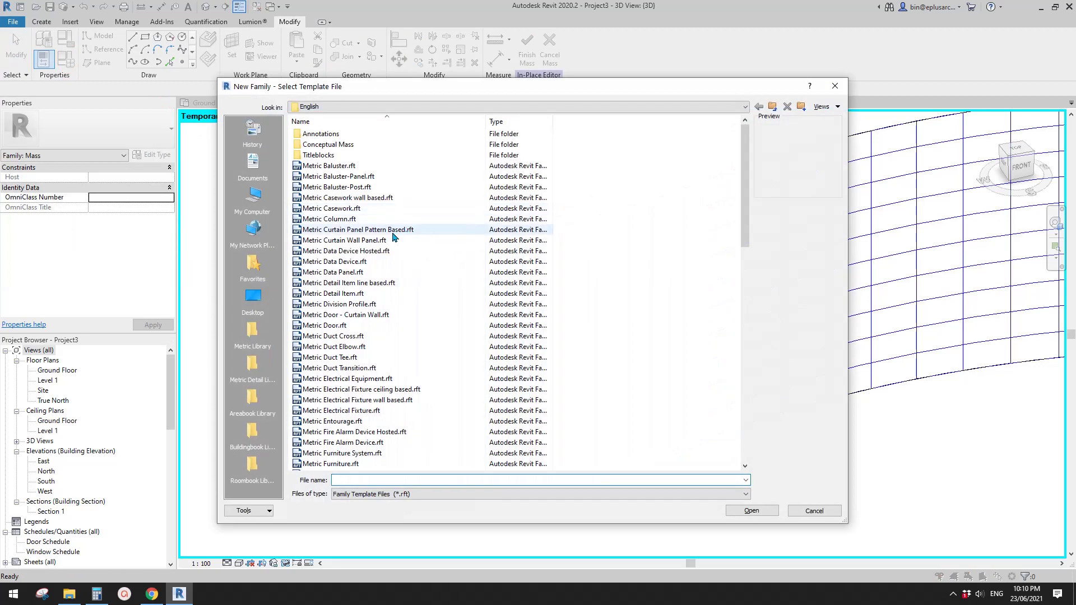
{"action": "left_click", "coordinate": [339, 231]}
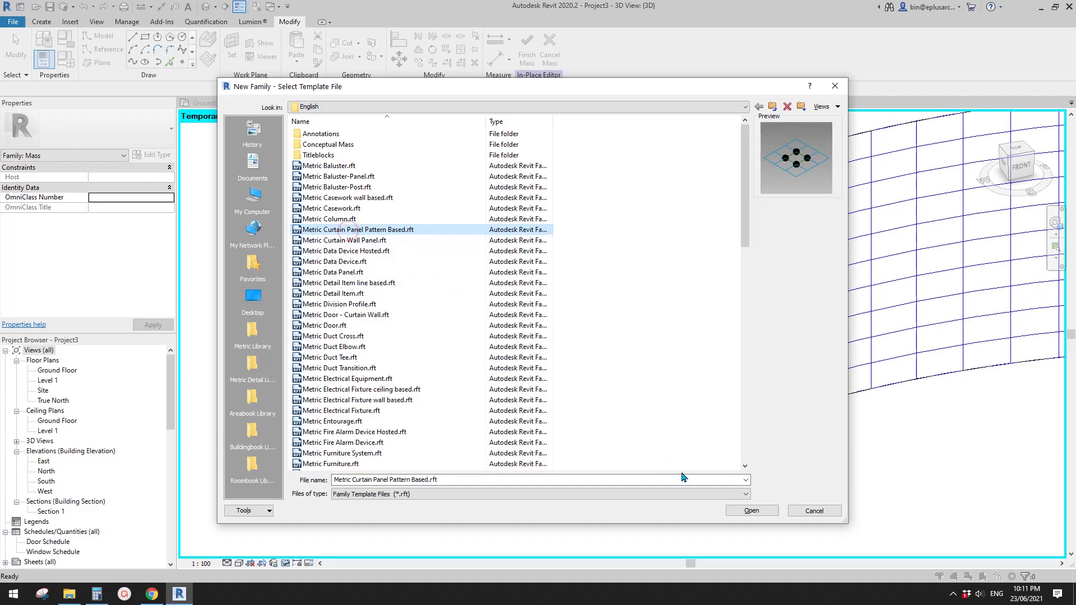
{"action": "left_click", "coordinate": [749, 513]}
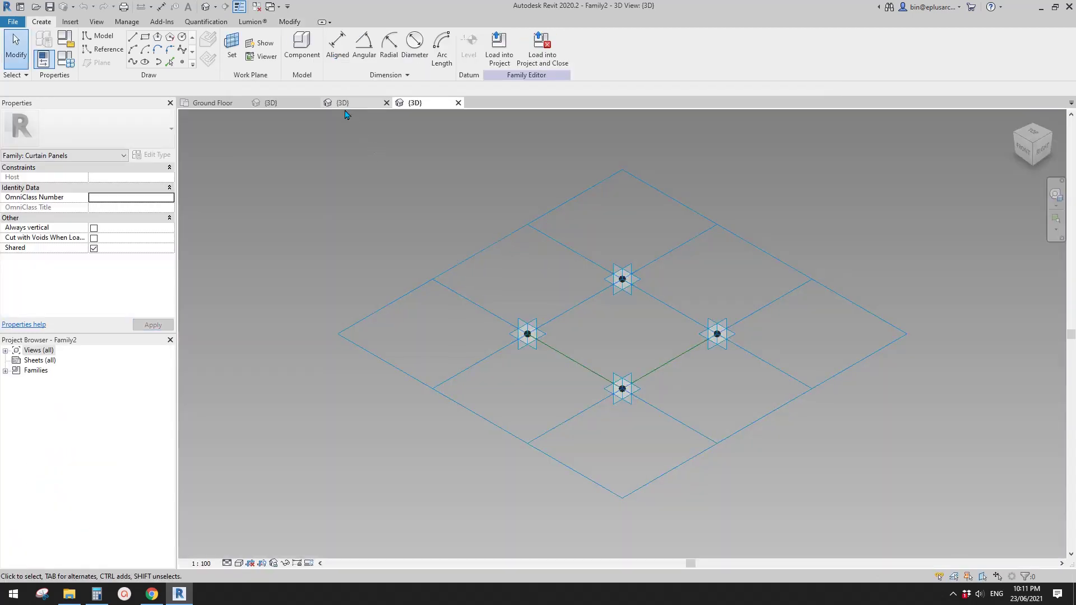
{"action": "middle_click_drag", "start_coordinate": [415, 194], "coordinate": [382, 177]}
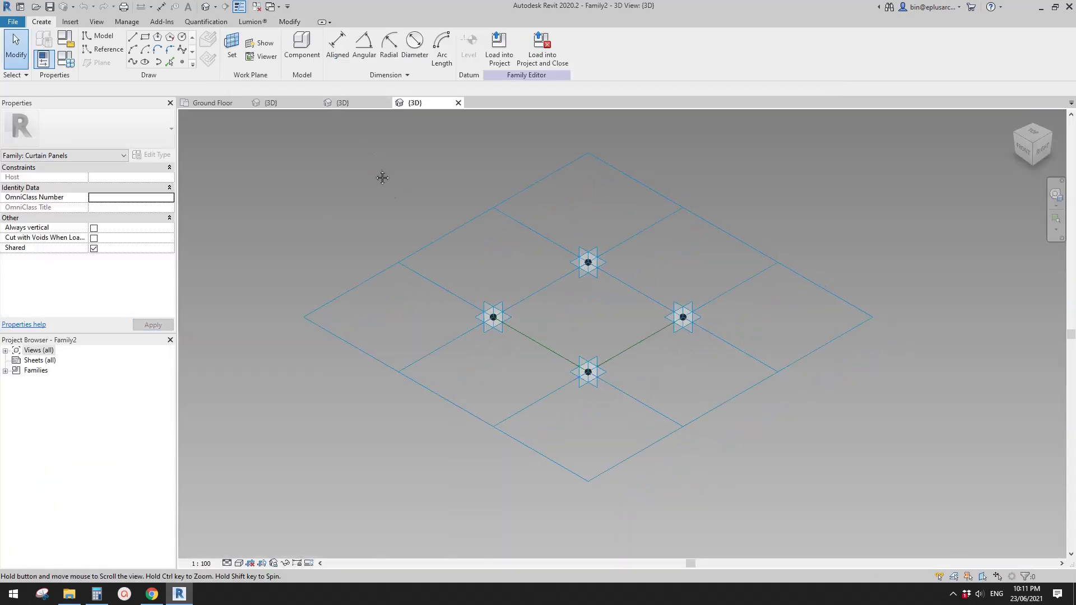
{"action": "mouse_move", "coordinate": [579, 304]}
{"action": "middle_mouse_down"}
{"action": "mouse_move", "coordinate": [567, 305]}
{"action": "mouse_move", "coordinate": [574, 298]}
{"action": "middle_mouse_up"}
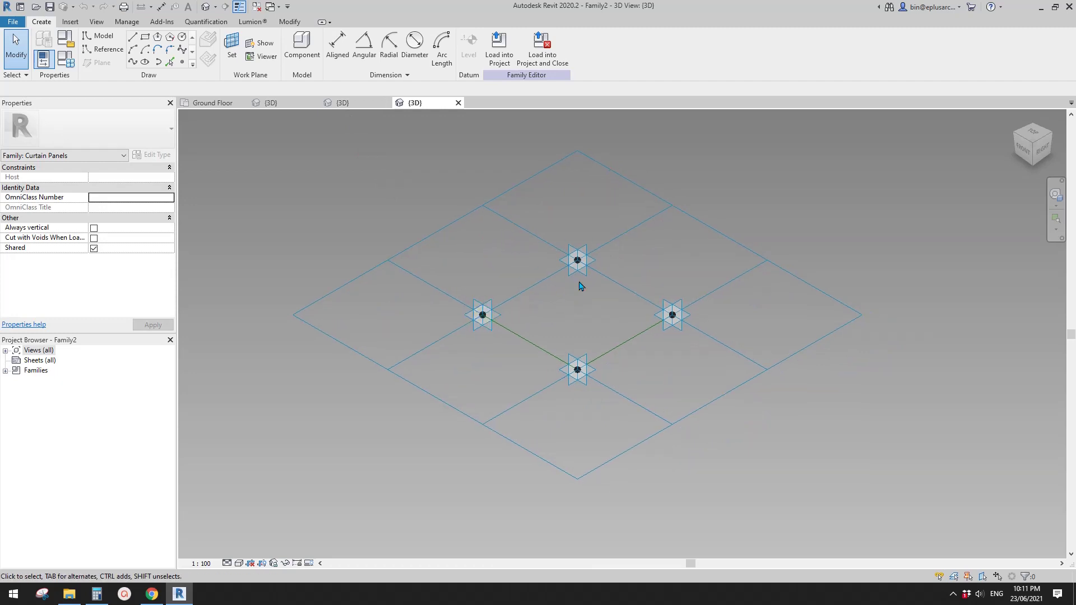
Examine the batten family and the project's divided surface, and compare them with the reference lines of the curtain panel pattern grid
{"action": "key", "text": "Tab"}
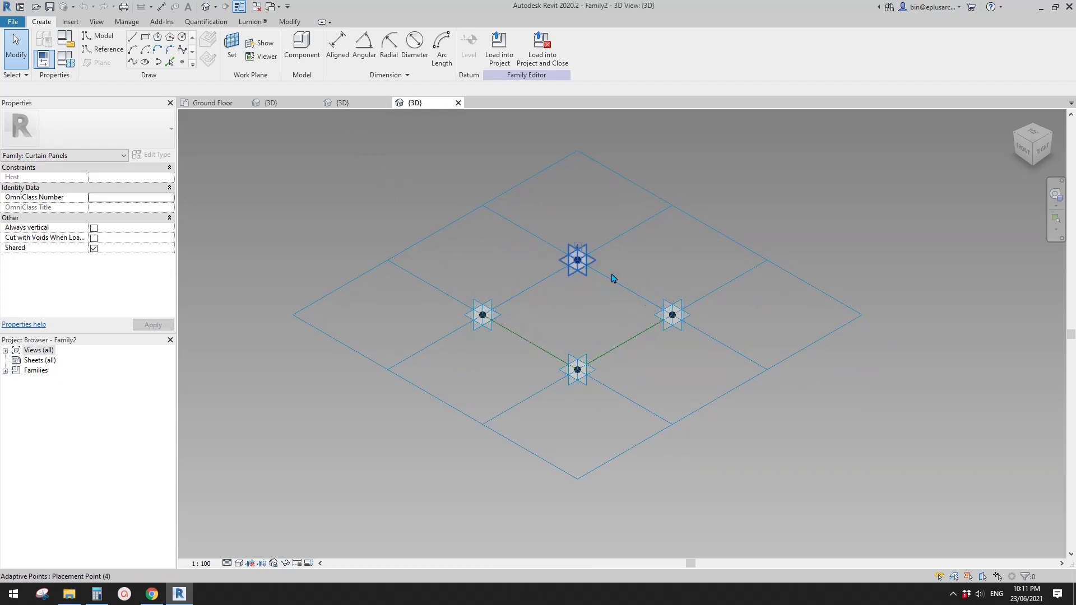
{"action": "left_click", "coordinate": [354, 108]}
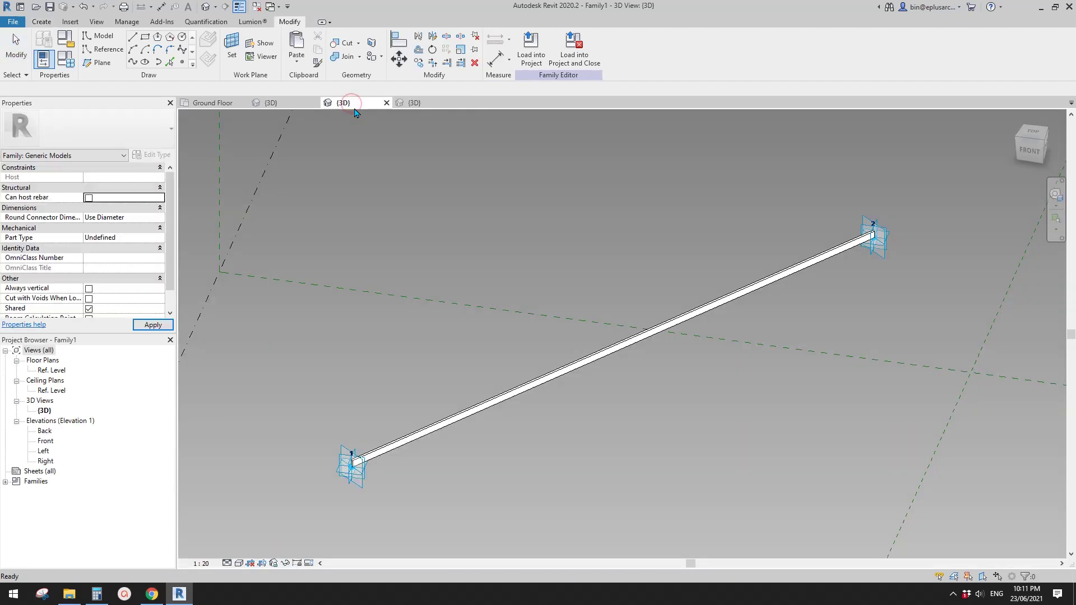
{"action": "left_click", "coordinate": [286, 105]}
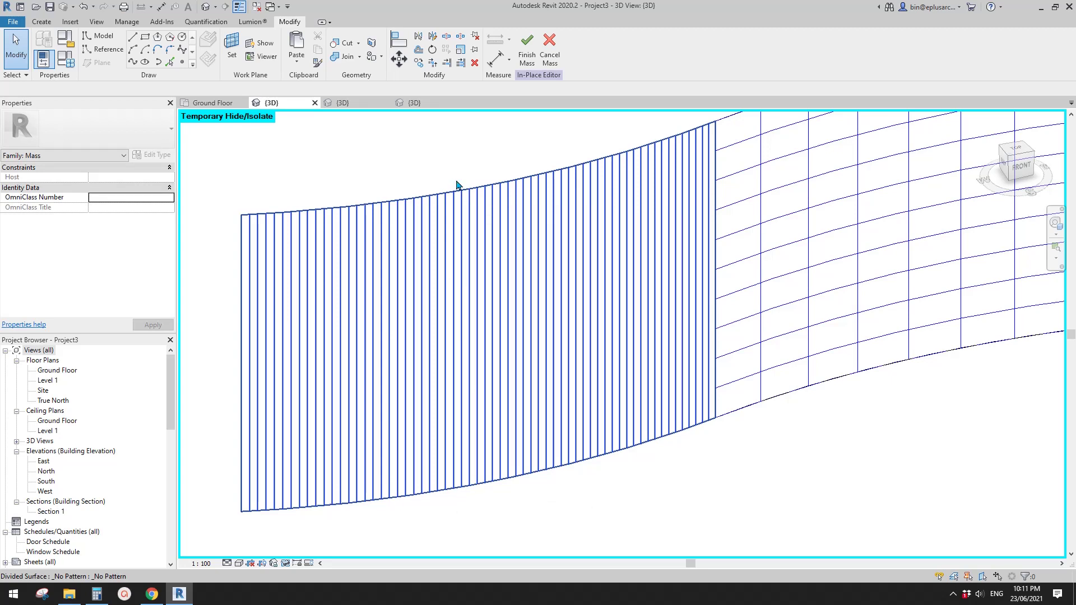
{"action": "scroll", "coordinate": [437, 354], "scroll_direction": "up", "scroll_amount": 1}
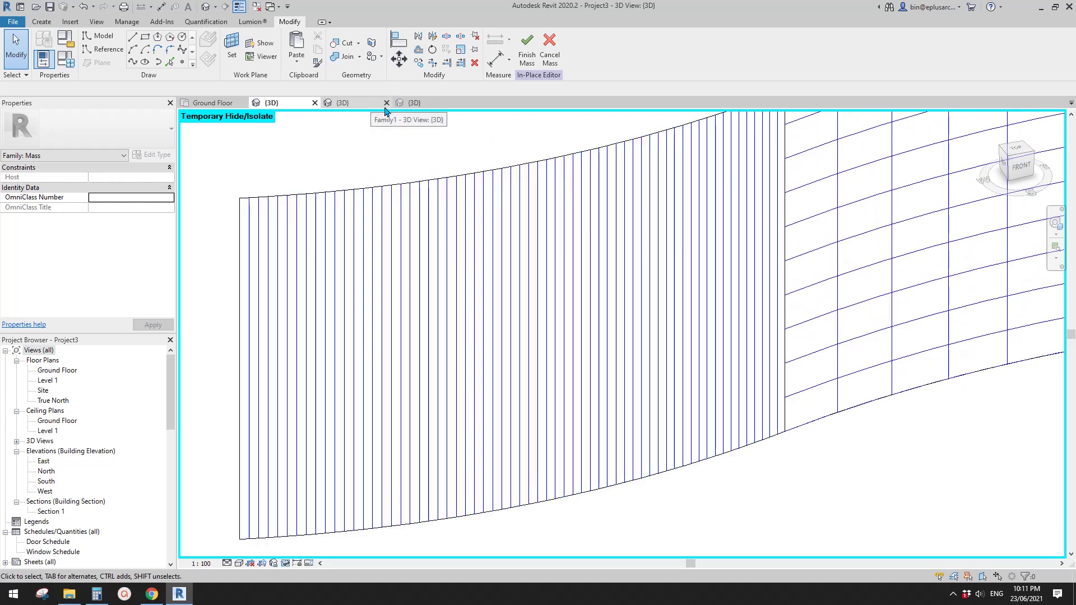
{"action": "left_click", "coordinate": [410, 104]}
{"action": "scroll", "coordinate": [544, 276], "scroll_direction": "up", "scroll_amount": 2}
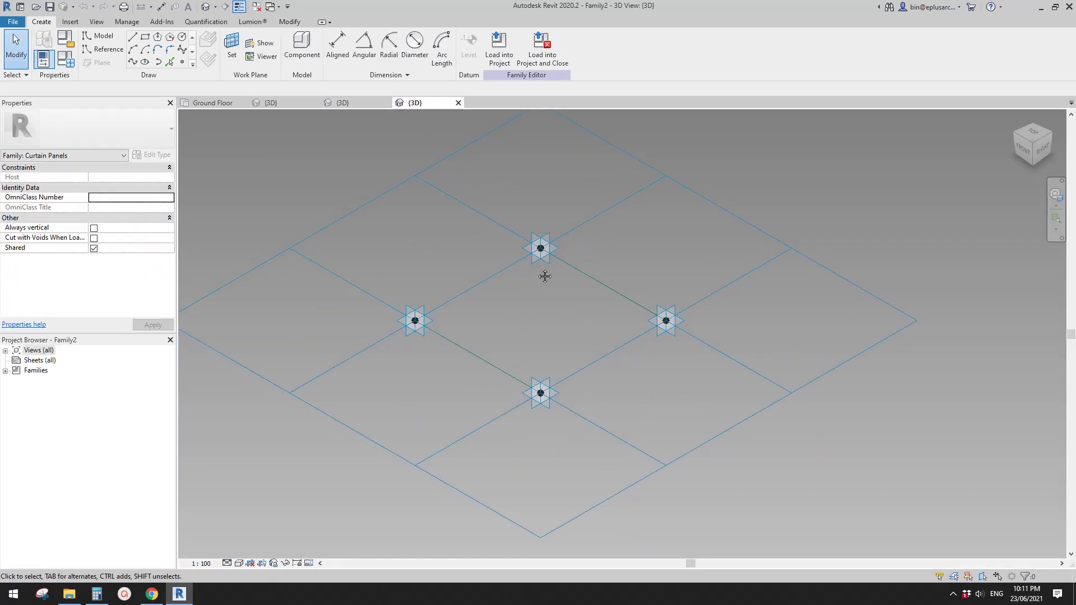
{"action": "scroll", "coordinate": [535, 272], "scroll_direction": "up", "scroll_amount": 2}
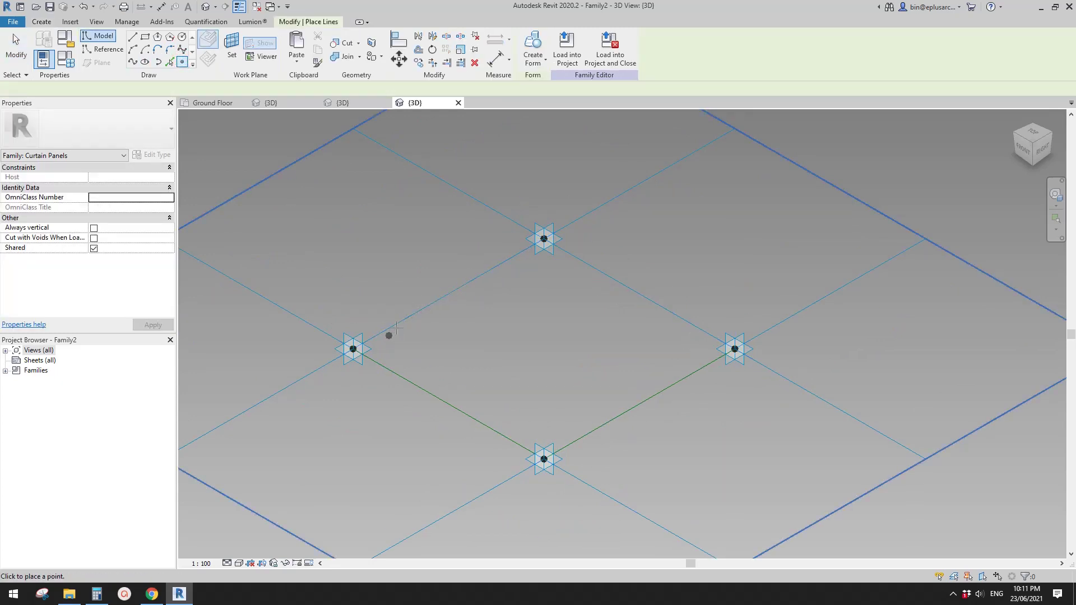
{"action": "scroll", "coordinate": [396, 328], "scroll_direction": "up", "scroll_amount": 2}
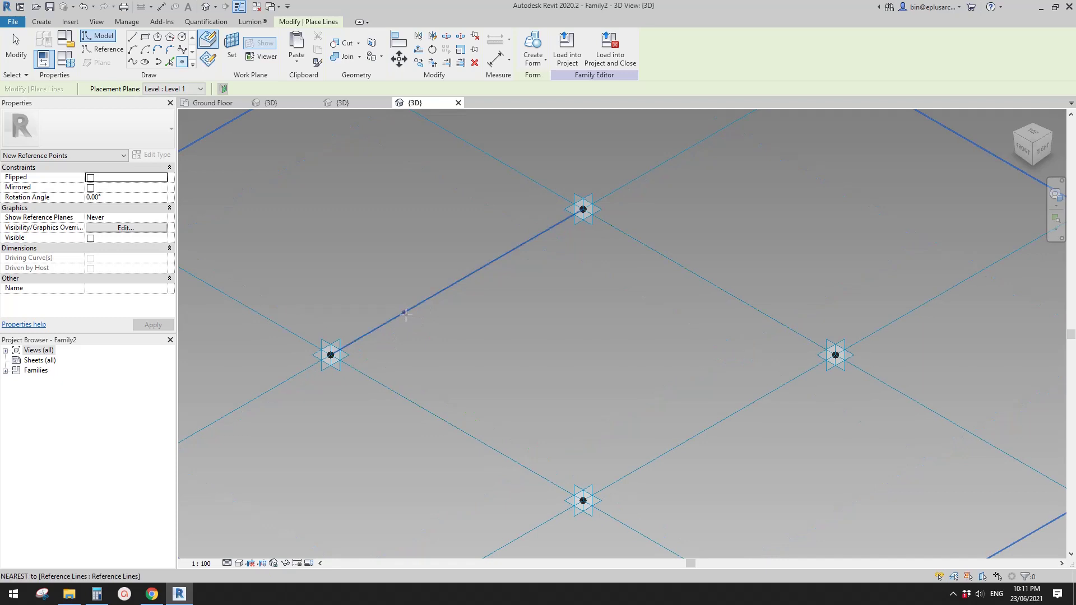
Load the adaptive batten family Family1 into the curtain panel family Family2
{"action": "left_click", "coordinate": [343, 102]}
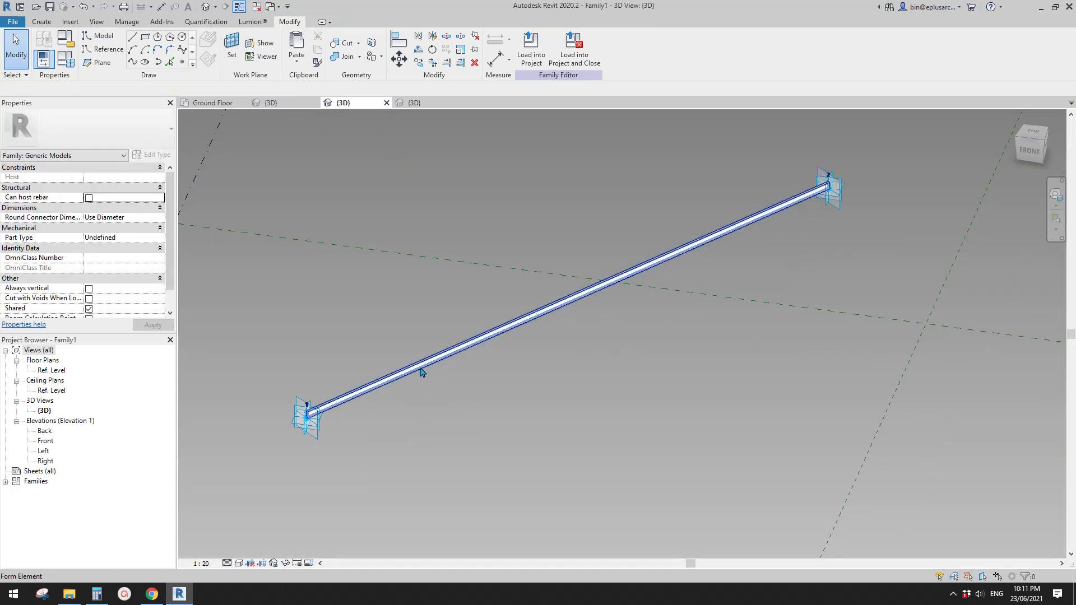
{"action": "middle_click_drag", "start_coordinate": [502, 329], "coordinate": [492, 347]}
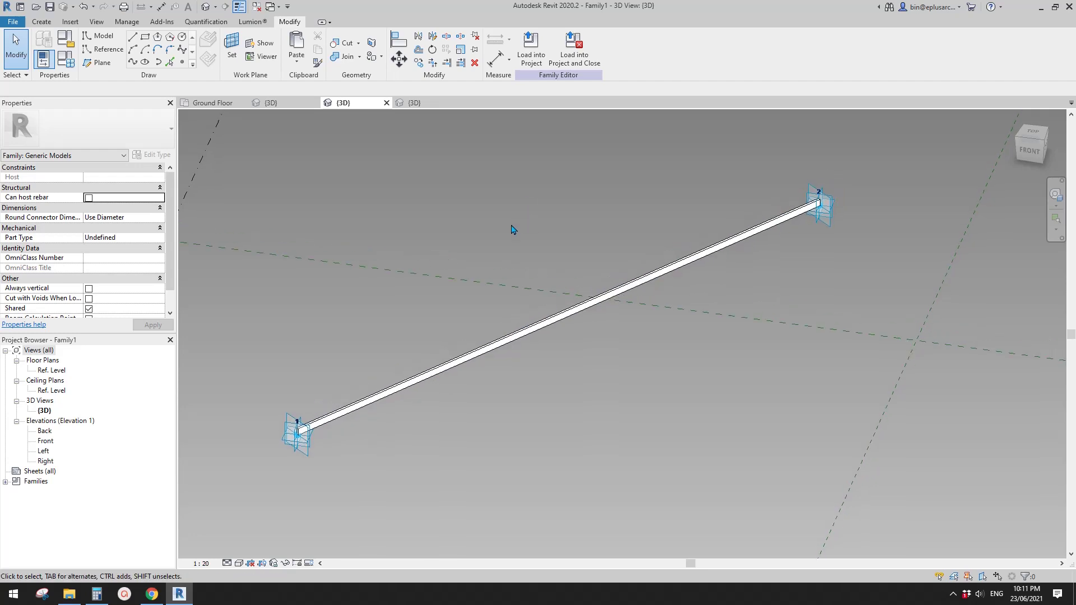
{"action": "left_click", "coordinate": [527, 56]}
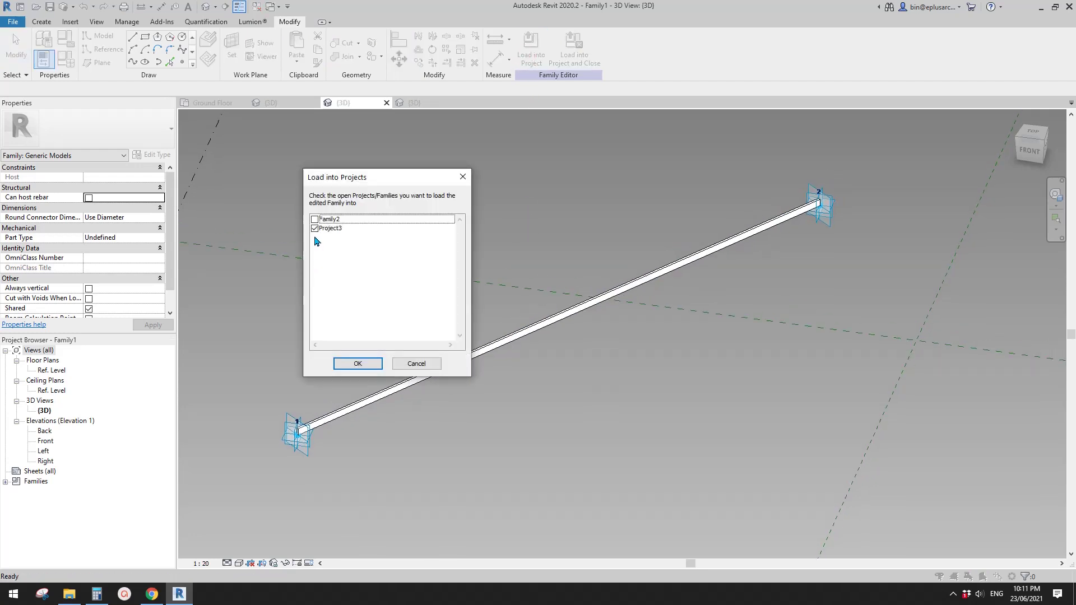
{"action": "left_click", "coordinate": [358, 364]}
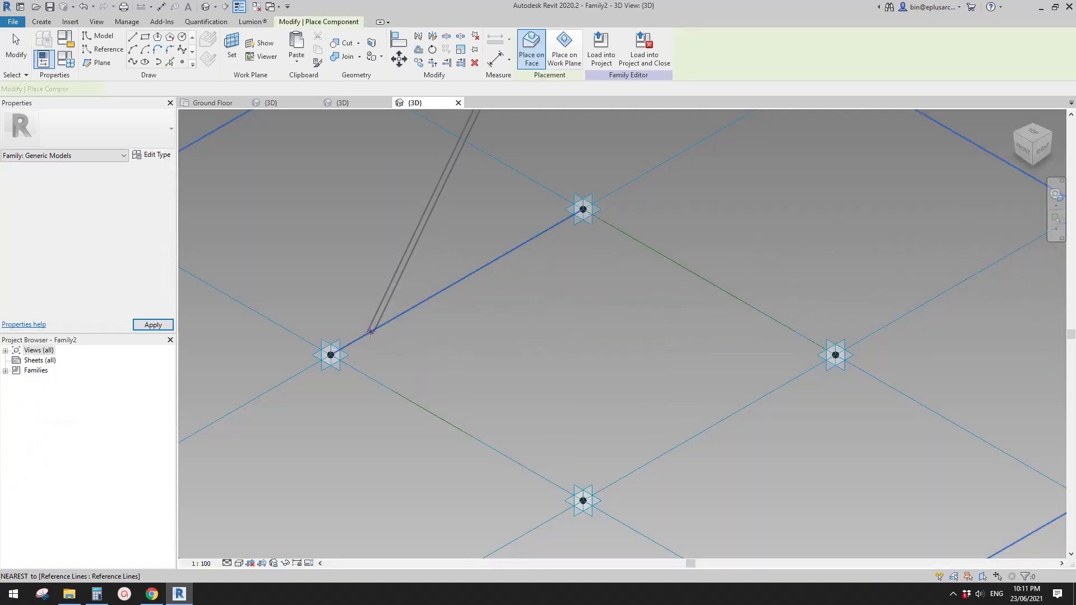
Place the batten along one reference line of the pattern grid, hosting both of its adaptive points on that line
{"action": "scroll", "coordinate": [358, 340], "scroll_direction": "up", "scroll_amount": 2}
{"action": "scroll", "coordinate": [354, 343], "scroll_direction": "up", "scroll_amount": 1}
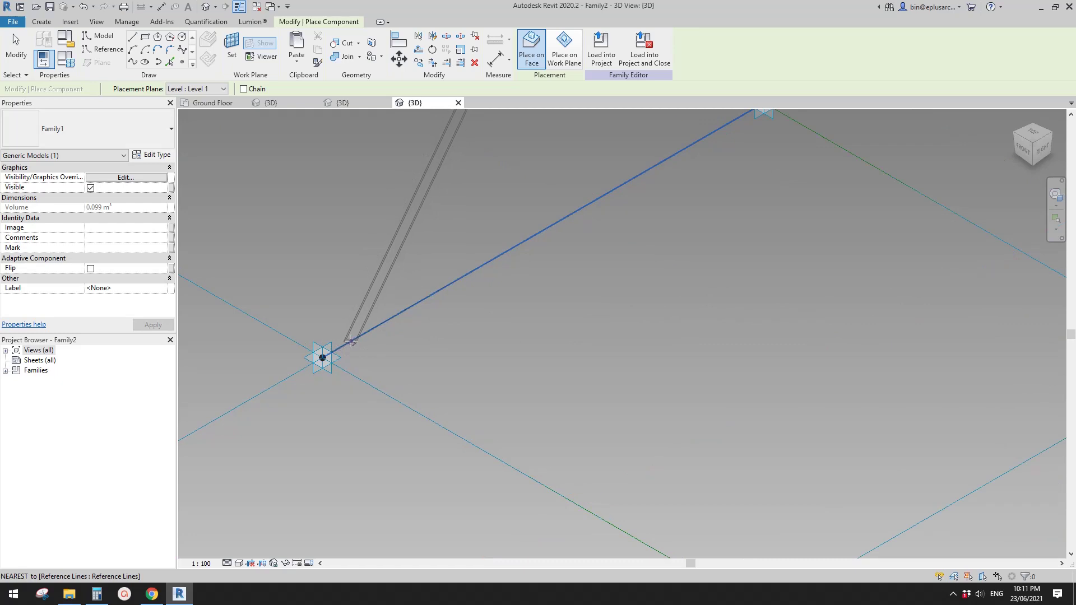
{"action": "left_click", "coordinate": [344, 346]}
{"action": "scroll", "coordinate": [353, 338], "scroll_direction": "down", "scroll_amount": 2}
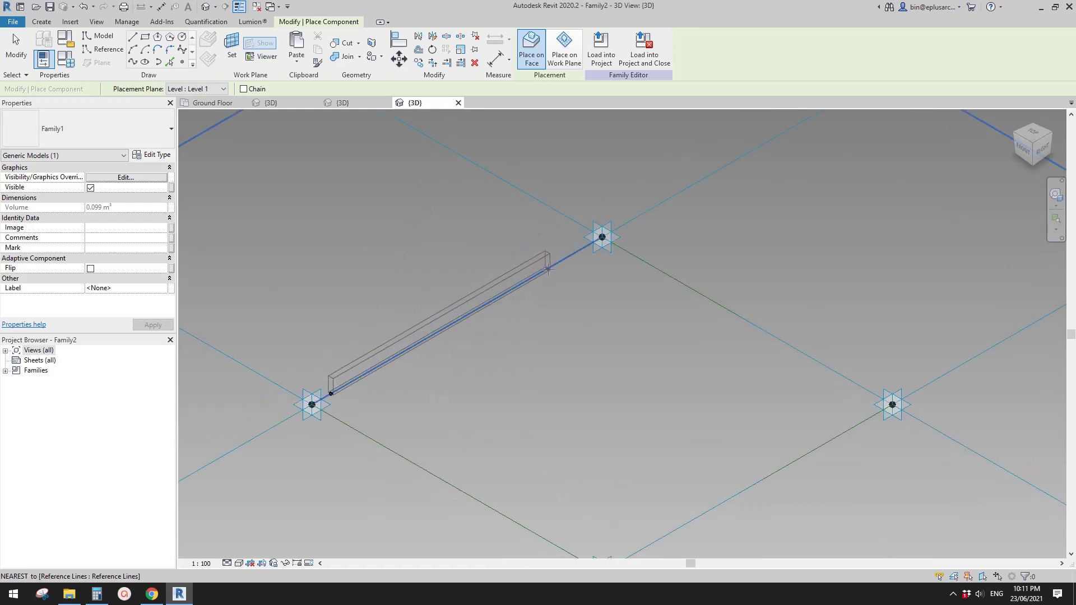
{"action": "left_click", "coordinate": [542, 277]}
{"action": "key", "text": "Escape"}
{"action": "key", "text": "Escape"}
Set the normalized curve parameter of the batten's first adaptive point to 1, at the end of the reference line
{"action": "scroll", "coordinate": [322, 384], "scroll_direction": "up", "scroll_amount": 2}
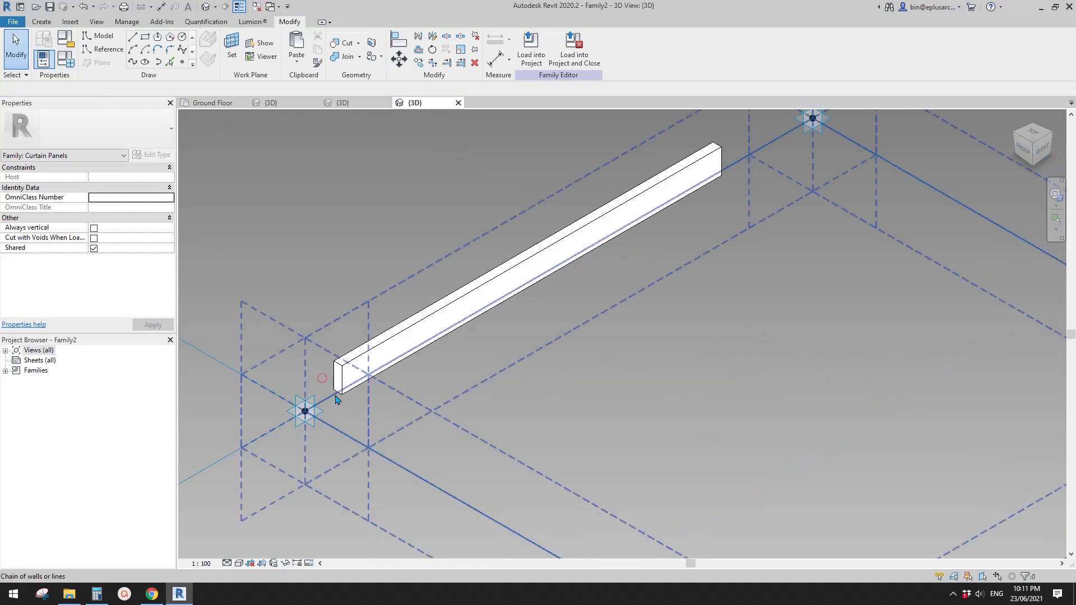
{"action": "scroll", "coordinate": [339, 393], "scroll_direction": "up", "scroll_amount": 2}
{"action": "left_click", "coordinate": [340, 392]}
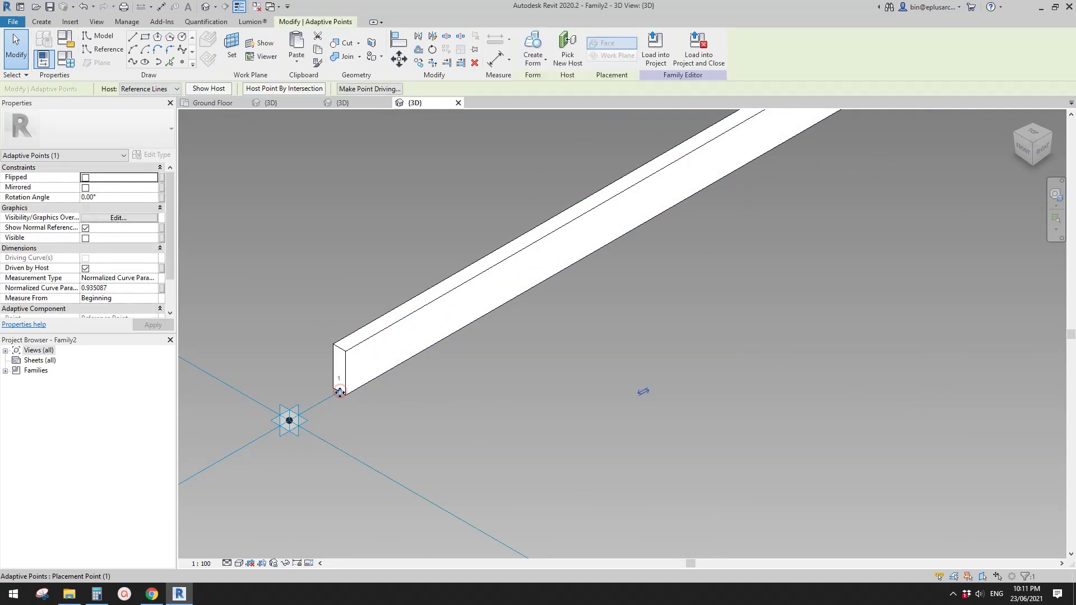
{"action": "left_click", "coordinate": [130, 289]}
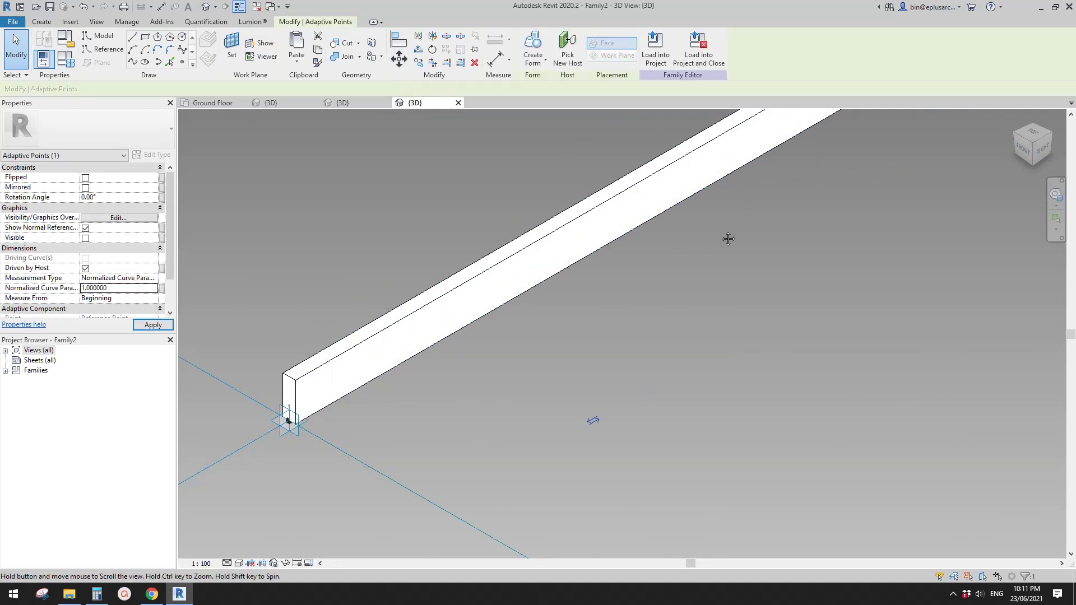
Set the normalized curve parameter of the batten's second adaptive point to 0, at the opposite end of the reference line
{"action": "middle_click_drag", "start_coordinate": [728, 239], "coordinate": [662, 284]}
{"action": "scroll", "coordinate": [663, 286], "scroll_direction": "up", "scroll_amount": 3}
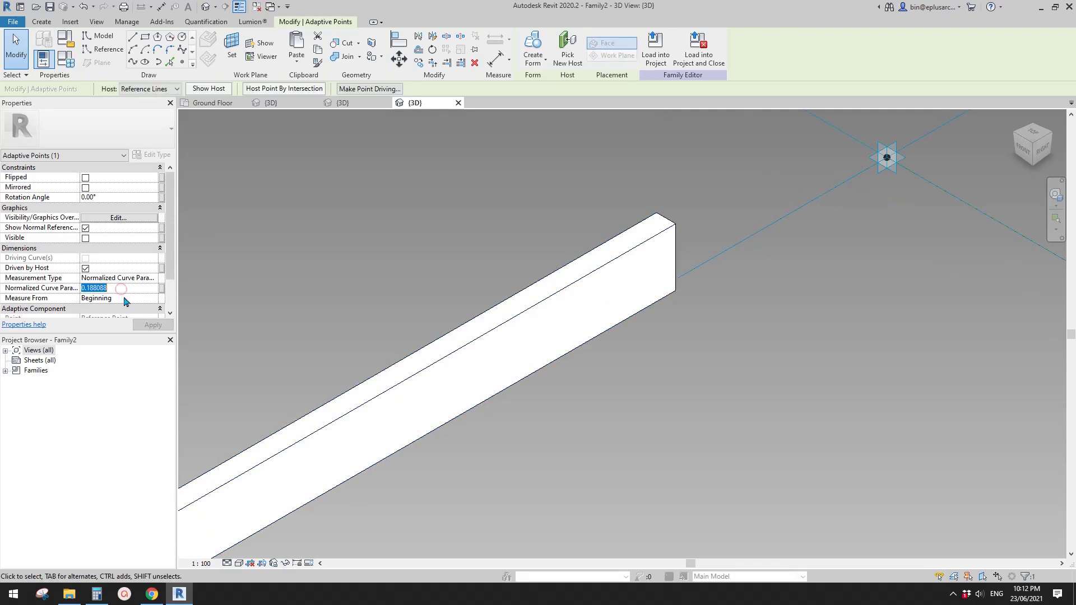
{"action": "type", "text": "0"}
{"action": "scroll", "coordinate": [564, 241], "scroll_direction": "down", "scroll_amount": 5}
{"action": "key", "text": "Escape"}
{"action": "middle_click_drag", "start_coordinate": [572, 240], "coordinate": [584, 233]}
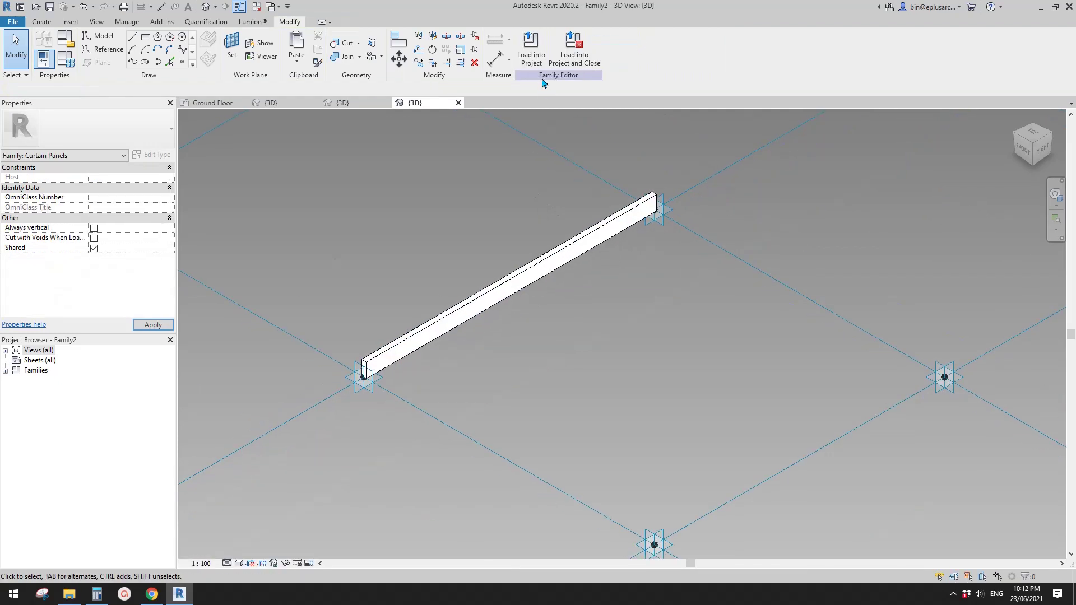
Load the curtain panel family Family2 into Project3 and open the project's 3D view
{"action": "left_click", "coordinate": [531, 54]}
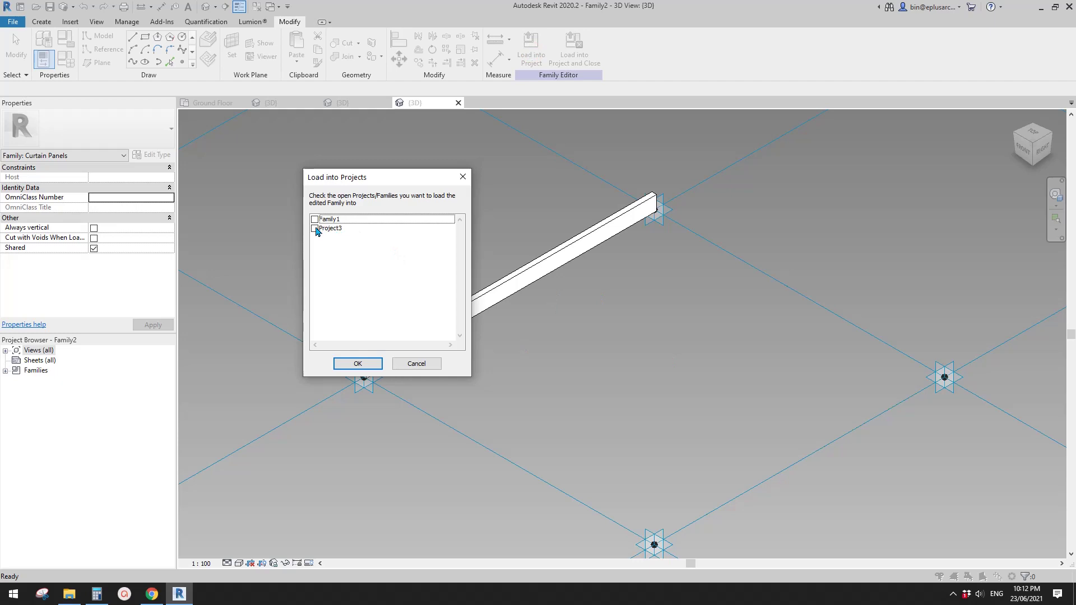
{"action": "left_click", "coordinate": [359, 365]}
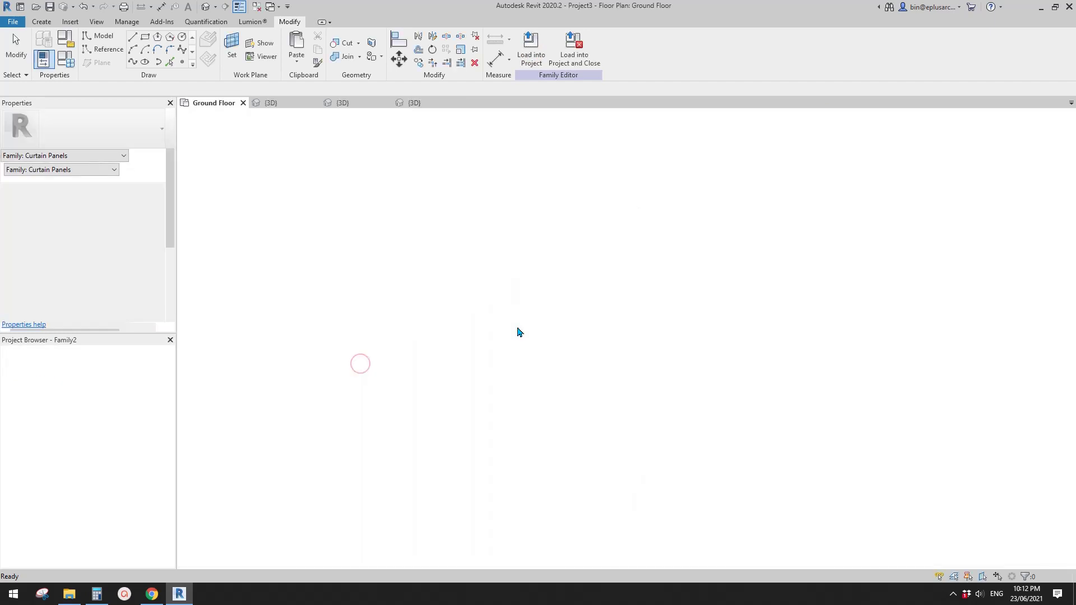
{"action": "left_click", "coordinate": [205, 6]}
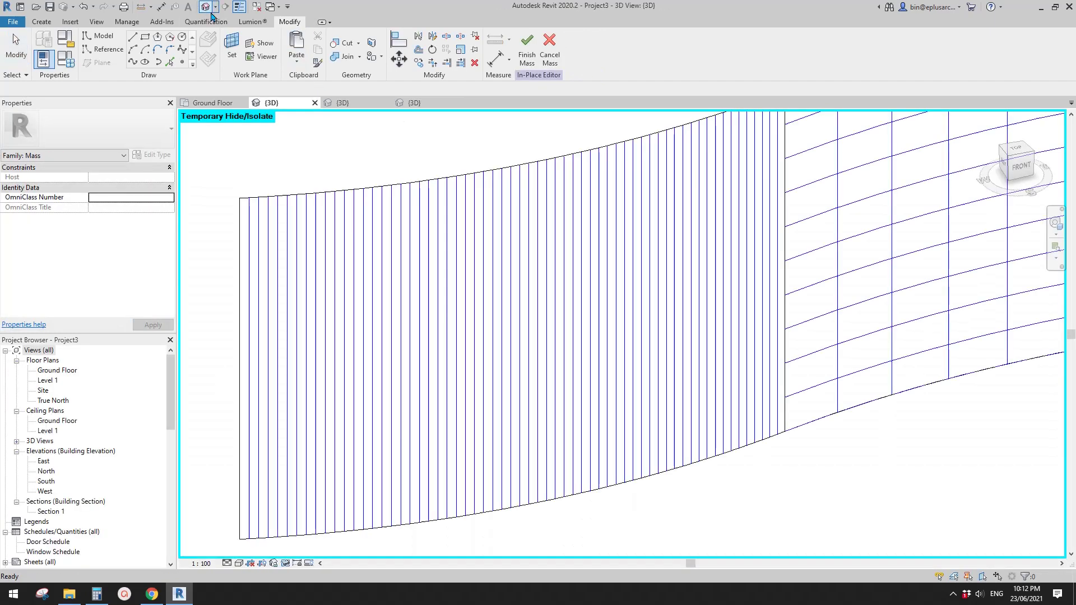
Apply the Family2 rectangle pattern to the vertically divided surface, turning its divisions into battens
{"action": "left_click", "coordinate": [510, 271]}
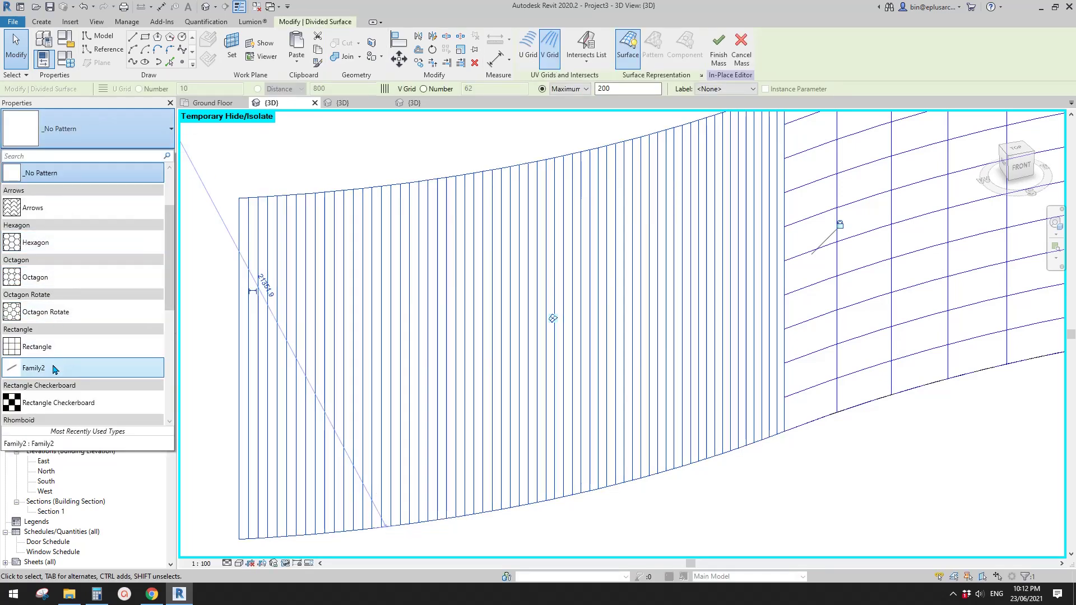
{"action": "left_click", "coordinate": [30, 370]}
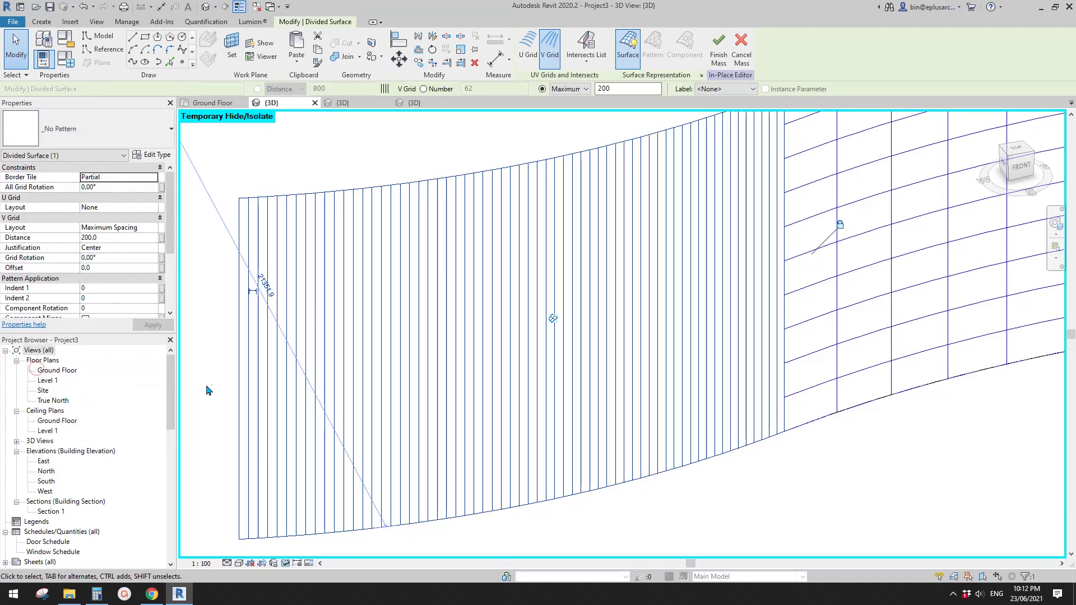
{"action": "scroll", "coordinate": [589, 340], "scroll_direction": "down", "scroll_amount": 1}
{"action": "left_click", "coordinate": [761, 435]}
{"action": "middle_click_drag", "start_coordinate": [761, 435], "coordinate": [784, 431], "text": "shift"}
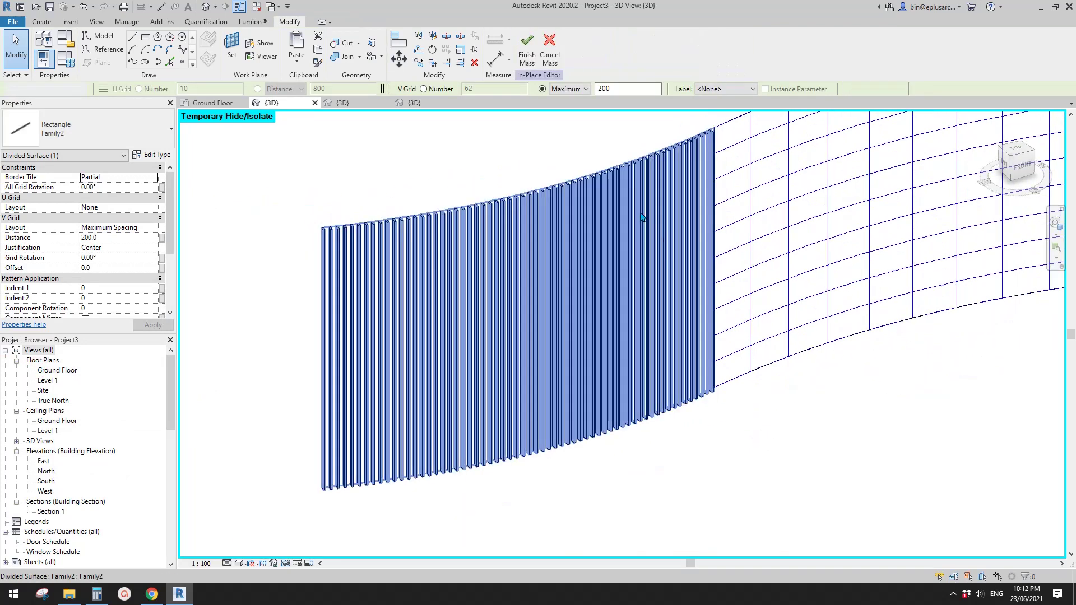
{"action": "middle_click_drag", "start_coordinate": [581, 384], "coordinate": [584, 336], "text": "shift"}
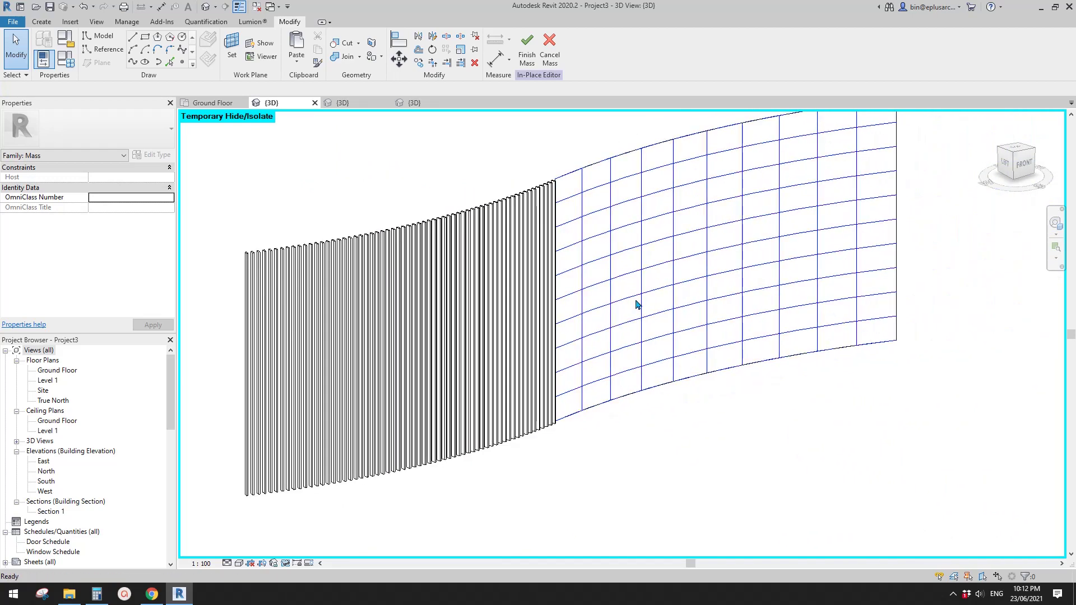
Turn off the U grid of the adjoining divided surface and set its V grid to Maximum Spacing with a distance of 200
{"action": "left_click", "coordinate": [634, 223]}
{"action": "middle_click_drag", "start_coordinate": [714, 266], "coordinate": [561, 298]}
{"action": "scroll", "coordinate": [583, 288], "scroll_direction": "up", "scroll_amount": 1}
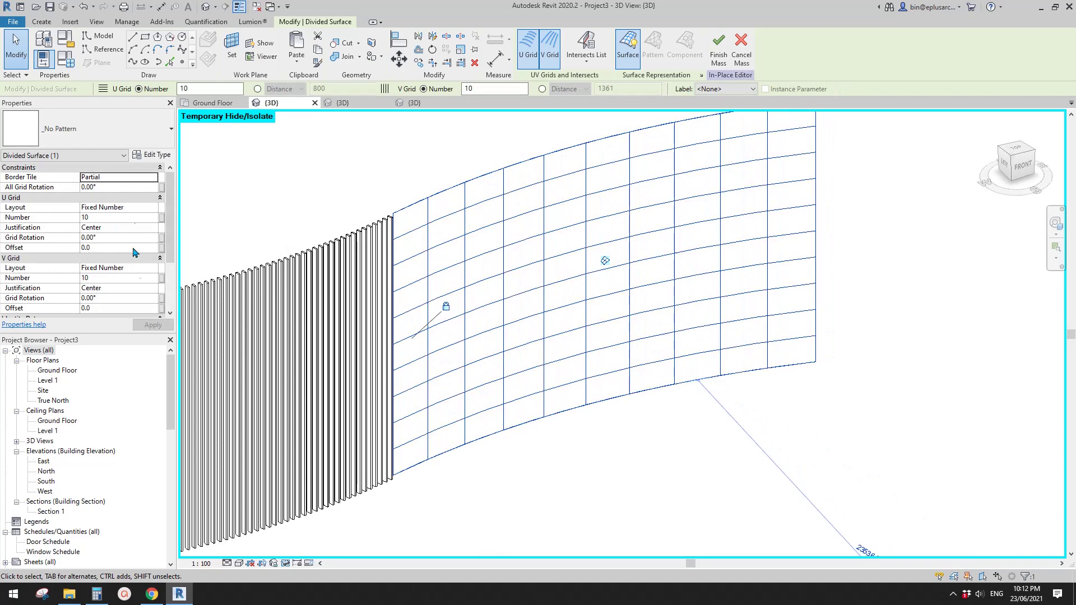
{"action": "left_click", "coordinate": [528, 48]}
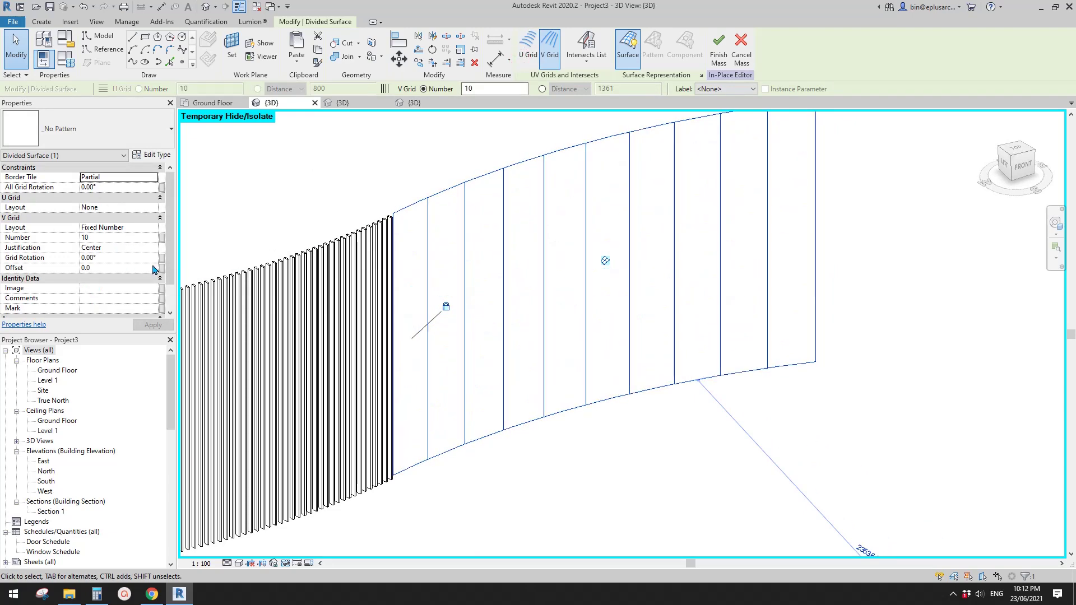
{"action": "left_click", "coordinate": [153, 230]}
{"action": "left_click", "coordinate": [116, 261]}
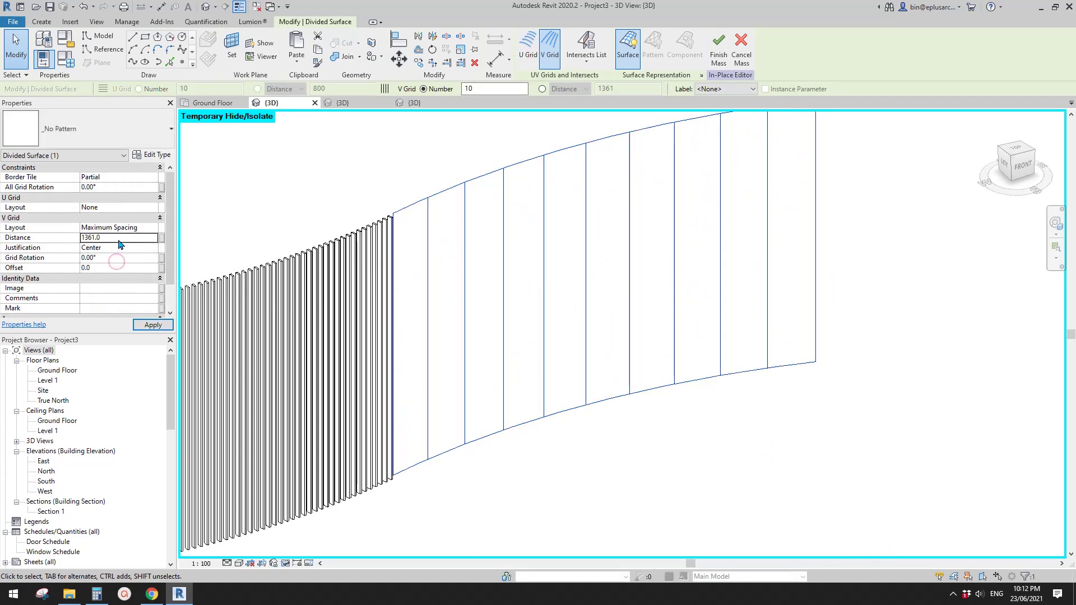
{"action": "left_click", "coordinate": [118, 240]}
{"action": "type", "text": "200"}
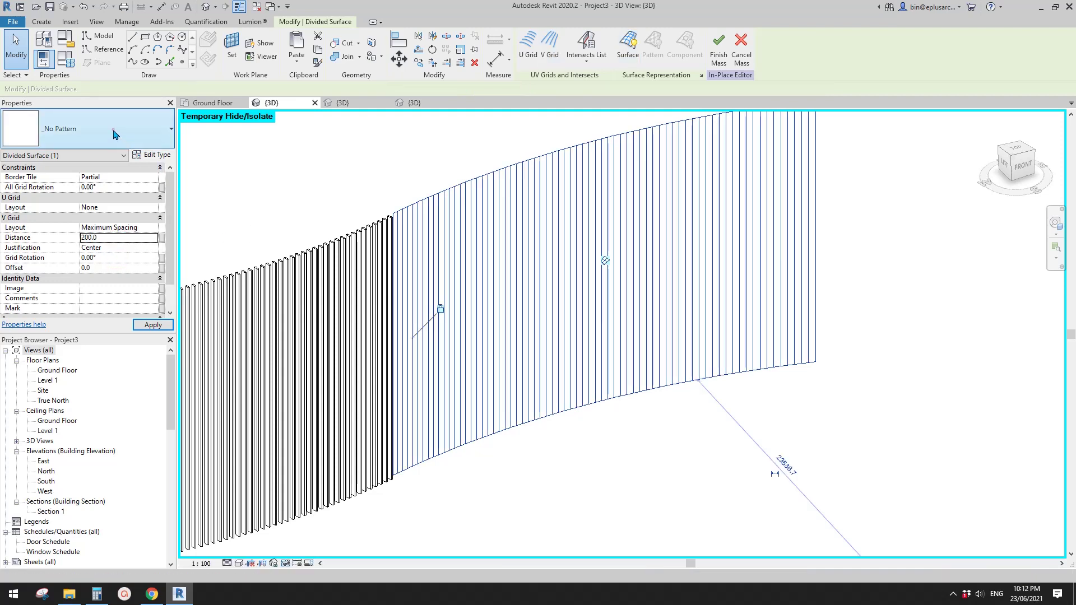
Apply the Family2 rectangle pattern to the adjoining divided surface
{"action": "left_click", "coordinate": [113, 129]}
{"action": "scroll", "coordinate": [98, 185], "scroll_direction": "down", "scroll_amount": 3}
{"action": "left_click", "coordinate": [50, 233]}
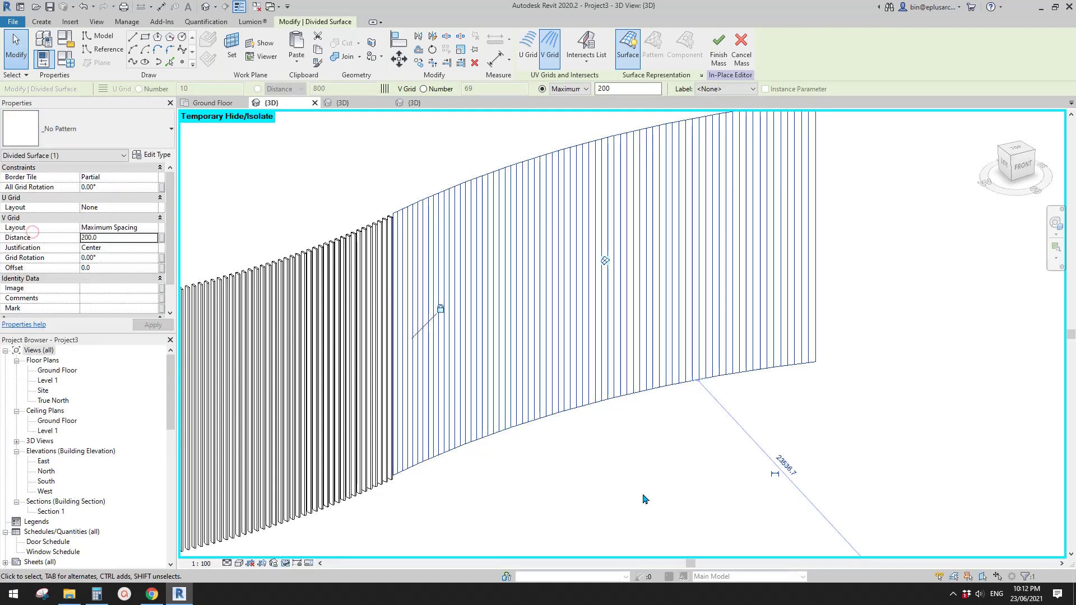
{"action": "left_click", "coordinate": [646, 493]}
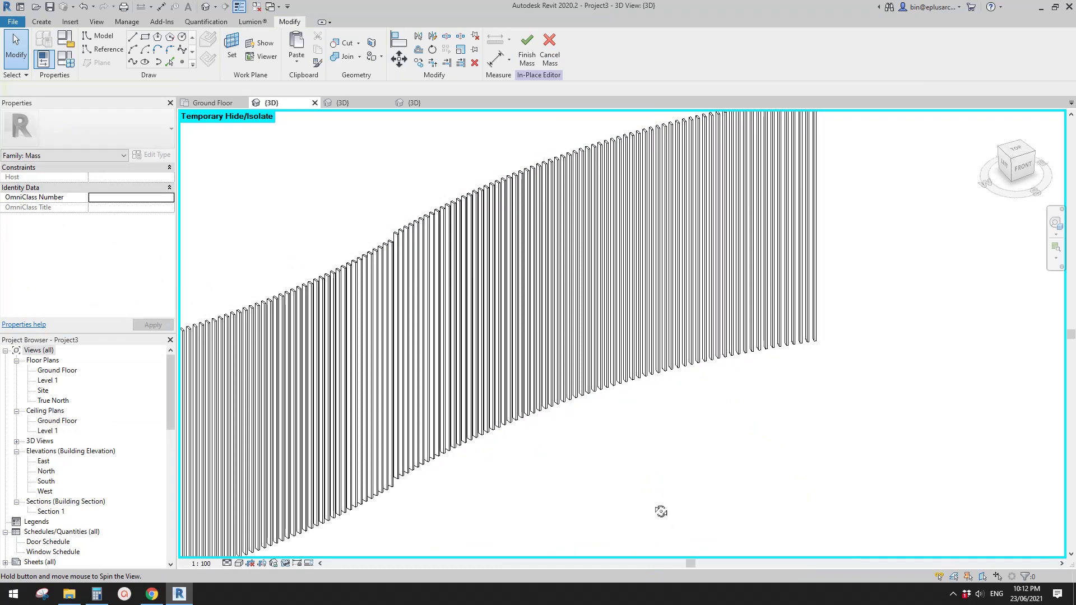
{"action": "left_click", "coordinate": [492, 220]}
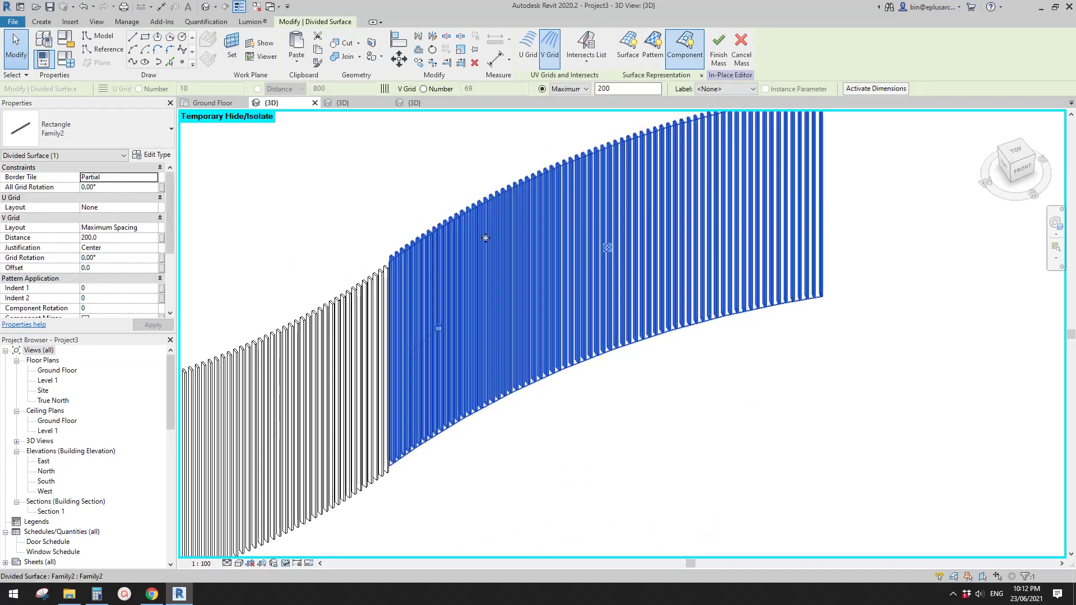
{"action": "left_click", "coordinate": [609, 245]}
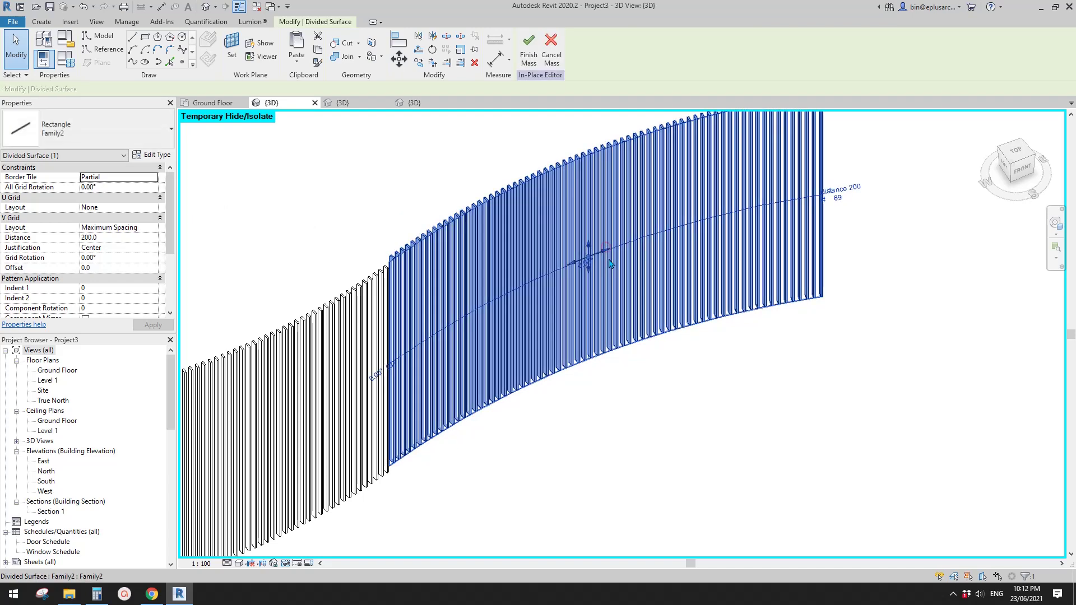
{"action": "key", "text": "Escape"}
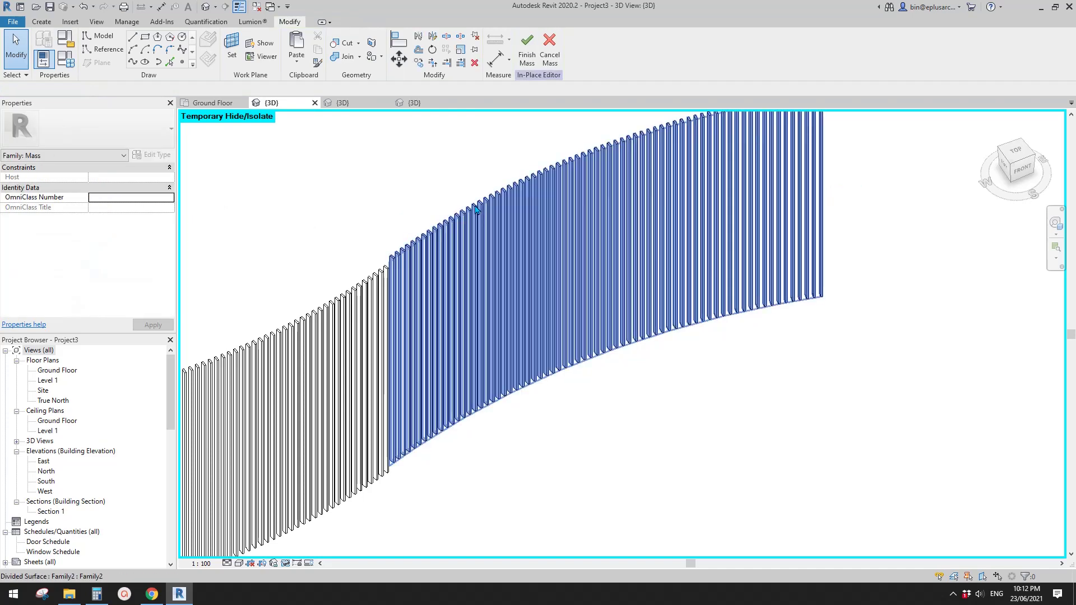
Turn on Component Flip for the battens on the adjoining divided surface, reversing the side they project to
{"action": "left_click", "coordinate": [477, 220]}
{"action": "middle_click_drag", "start_coordinate": [477, 219], "coordinate": [667, 266], "text": "shift"}
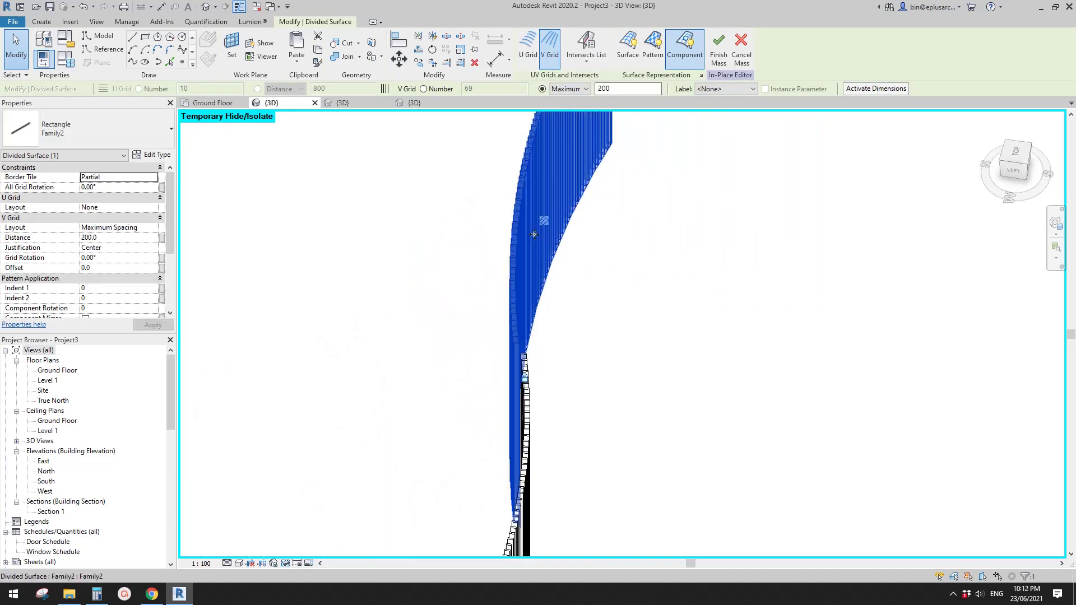
{"action": "middle_click_drag", "start_coordinate": [532, 233], "coordinate": [490, 243], "text": "shift"}
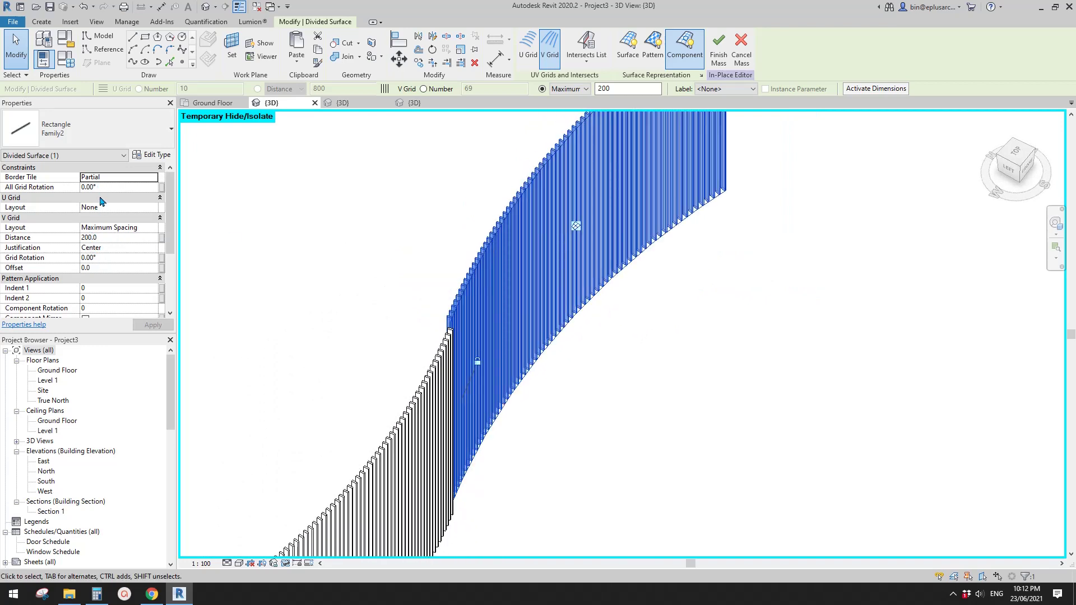
{"action": "scroll", "coordinate": [99, 232], "scroll_direction": "down", "scroll_amount": 3}
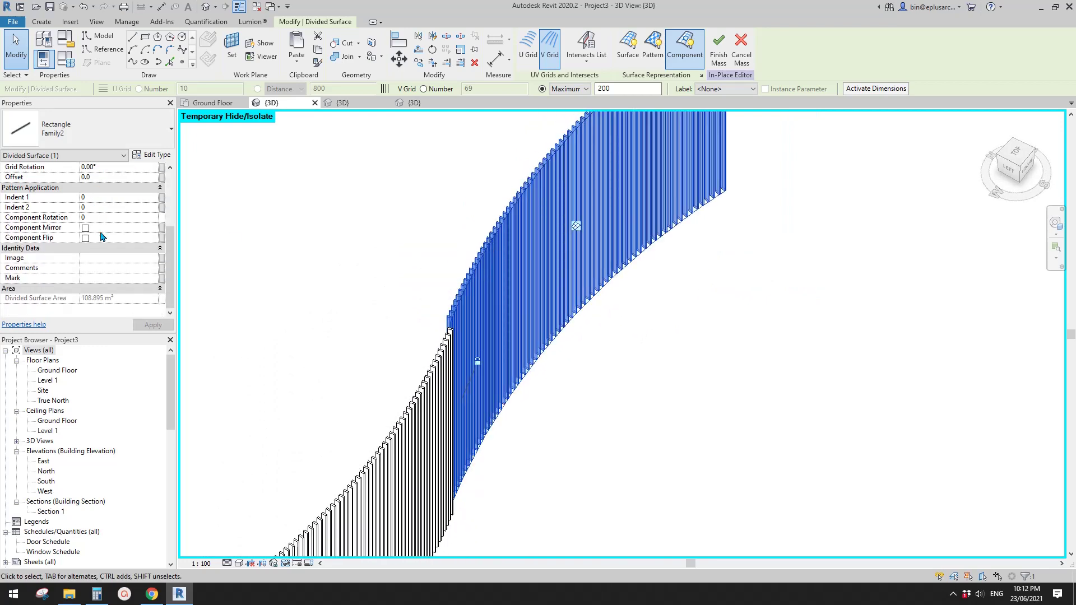
{"action": "middle_click_drag", "start_coordinate": [520, 244], "coordinate": [474, 249], "text": "shift"}
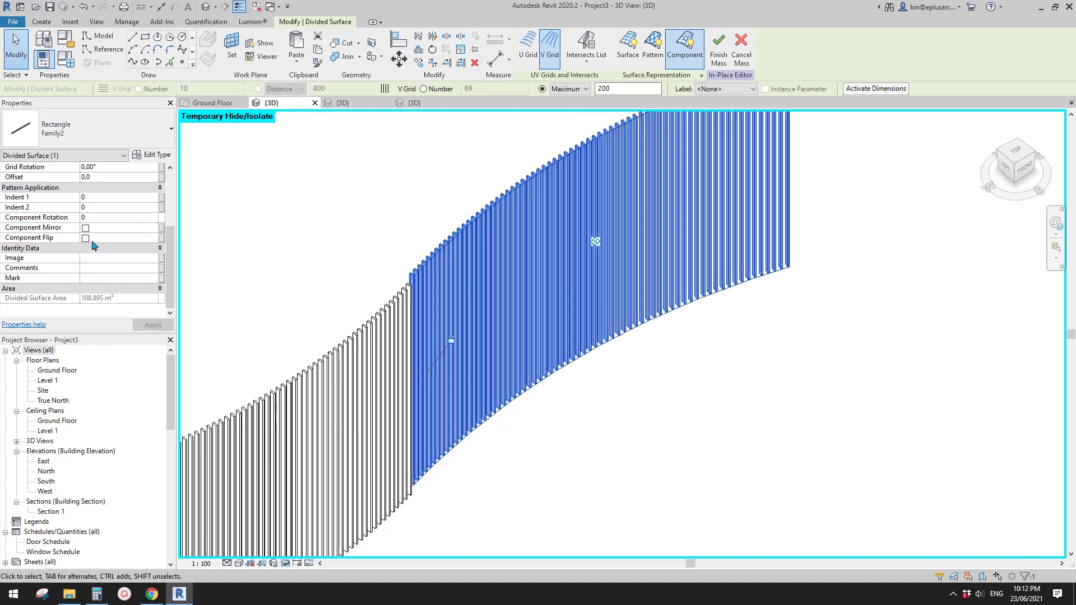
{"action": "left_click", "coordinate": [86, 239]}
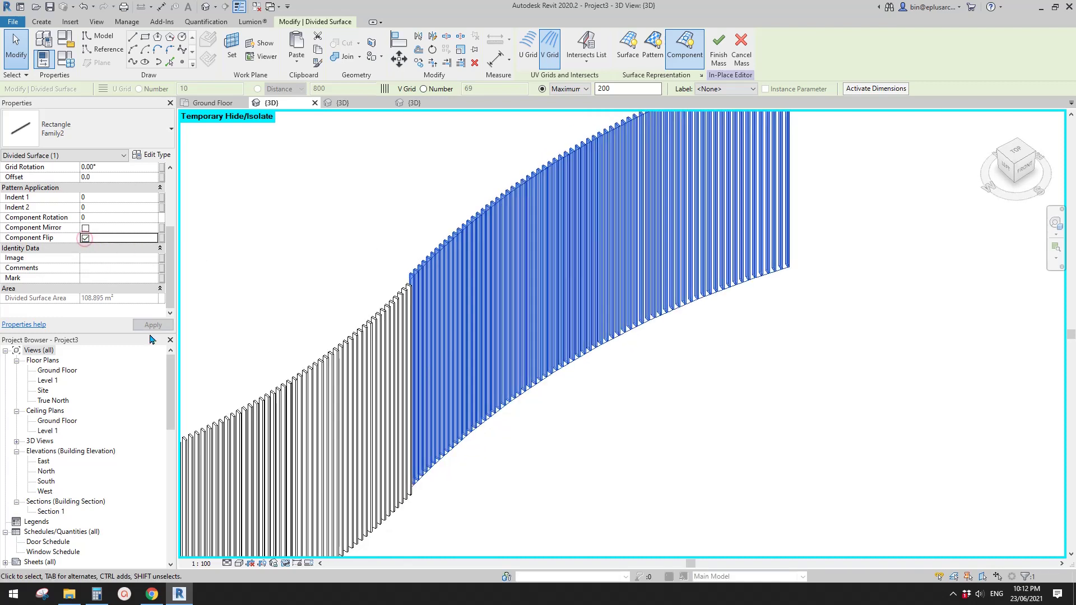
{"action": "left_click", "coordinate": [304, 245]}
{"action": "middle_click_drag", "start_coordinate": [512, 284], "coordinate": [684, 365], "text": "shift"}
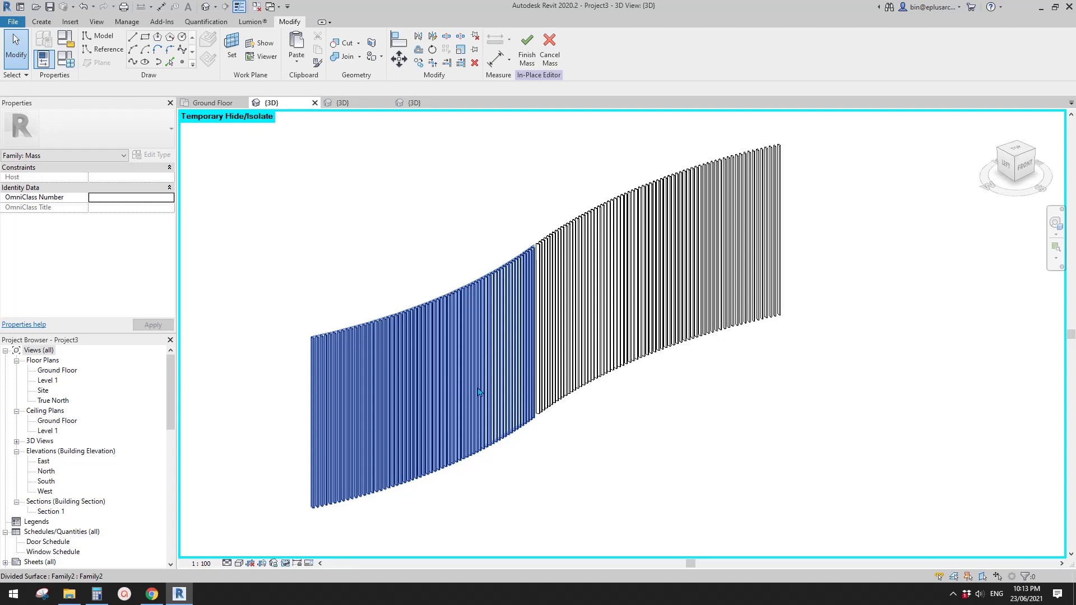
{"action": "middle_click_drag", "start_coordinate": [638, 450], "coordinate": [606, 393]}
{"action": "middle_click_drag", "start_coordinate": [533, 413], "coordinate": [510, 442], "text": "shift"}
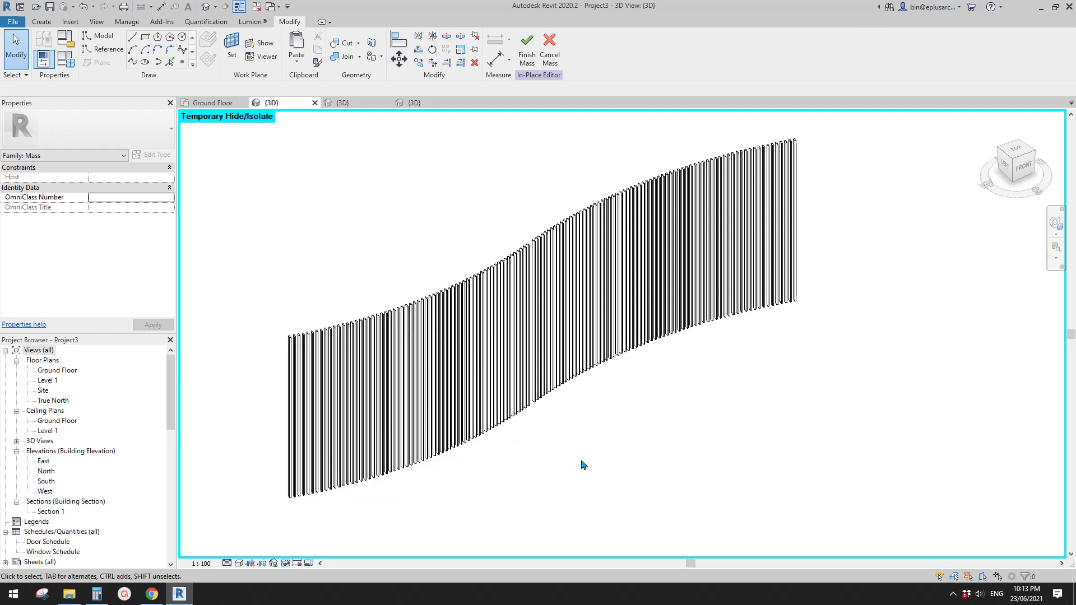
{"action": "mouse_move", "coordinate": [647, 388]}
{"action": "middle_mouse_down", "text": "shift"}
{"action": "mouse_move", "coordinate": [729, 401]}
{"action": "mouse_move", "coordinate": [648, 304]}
{"action": "mouse_move", "coordinate": [567, 303]}
{"action": "mouse_move", "coordinate": [677, 364]}
{"action": "mouse_move", "coordinate": [621, 408]}
{"action": "mouse_move", "coordinate": [643, 377]}
{"action": "mouse_move", "coordinate": [667, 388]}
{"action": "middle_mouse_up", "text": "shift"}
{"action": "scroll", "coordinate": [647, 381], "scroll_direction": "up", "scroll_amount": 1}
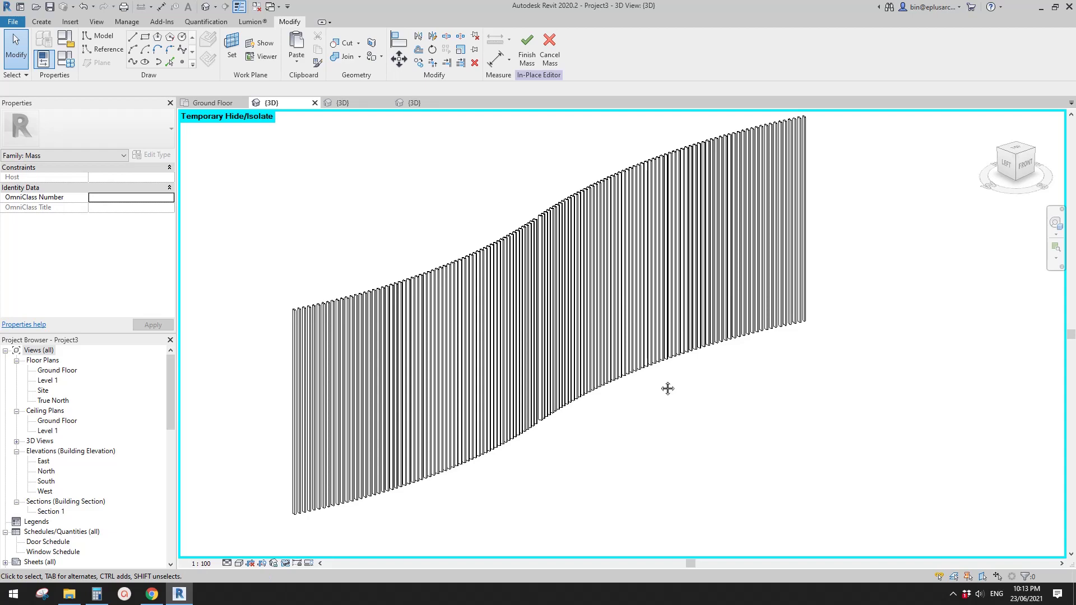